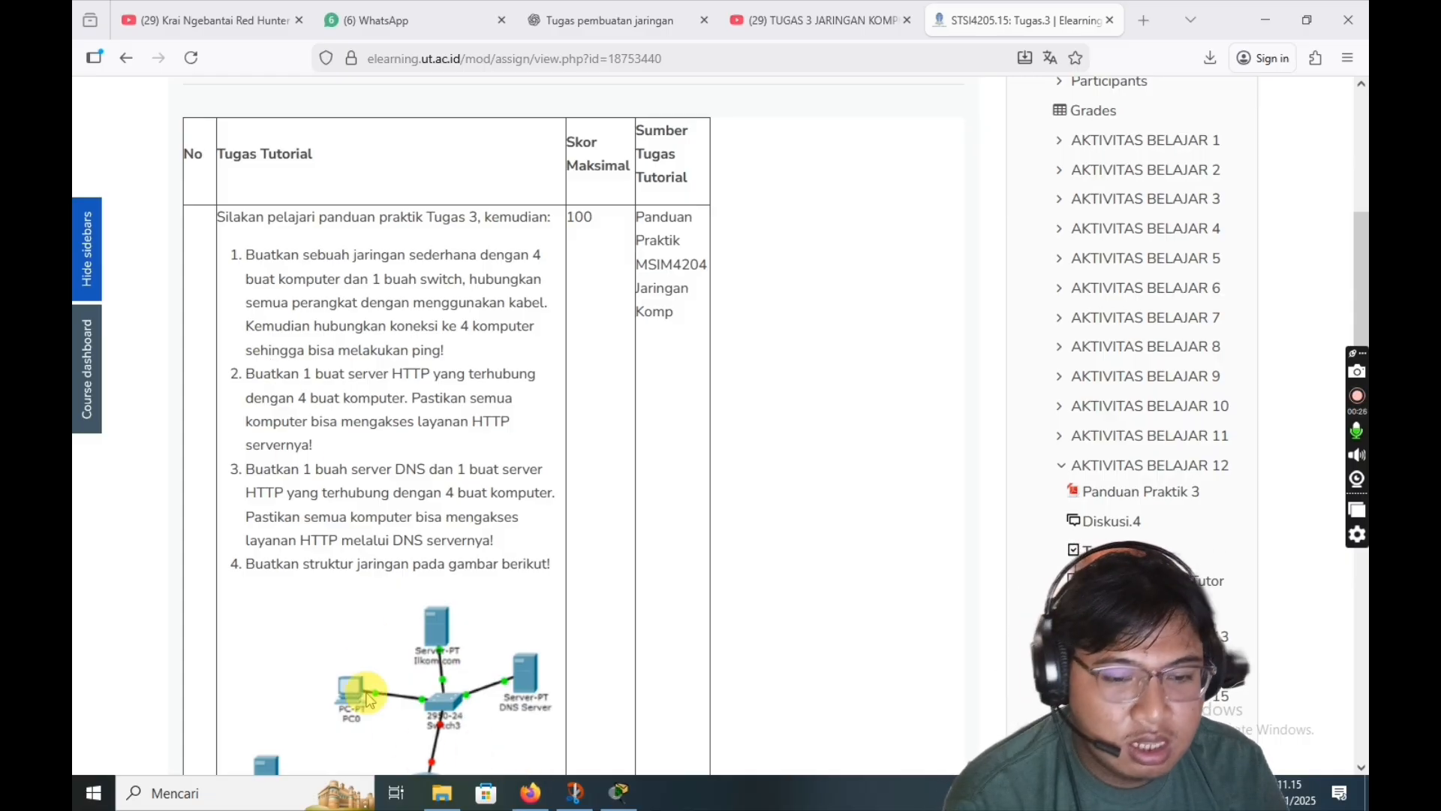
# - Place a 2960 switch on the Packet Tracer workspace
pyautogui.click(620, 792)
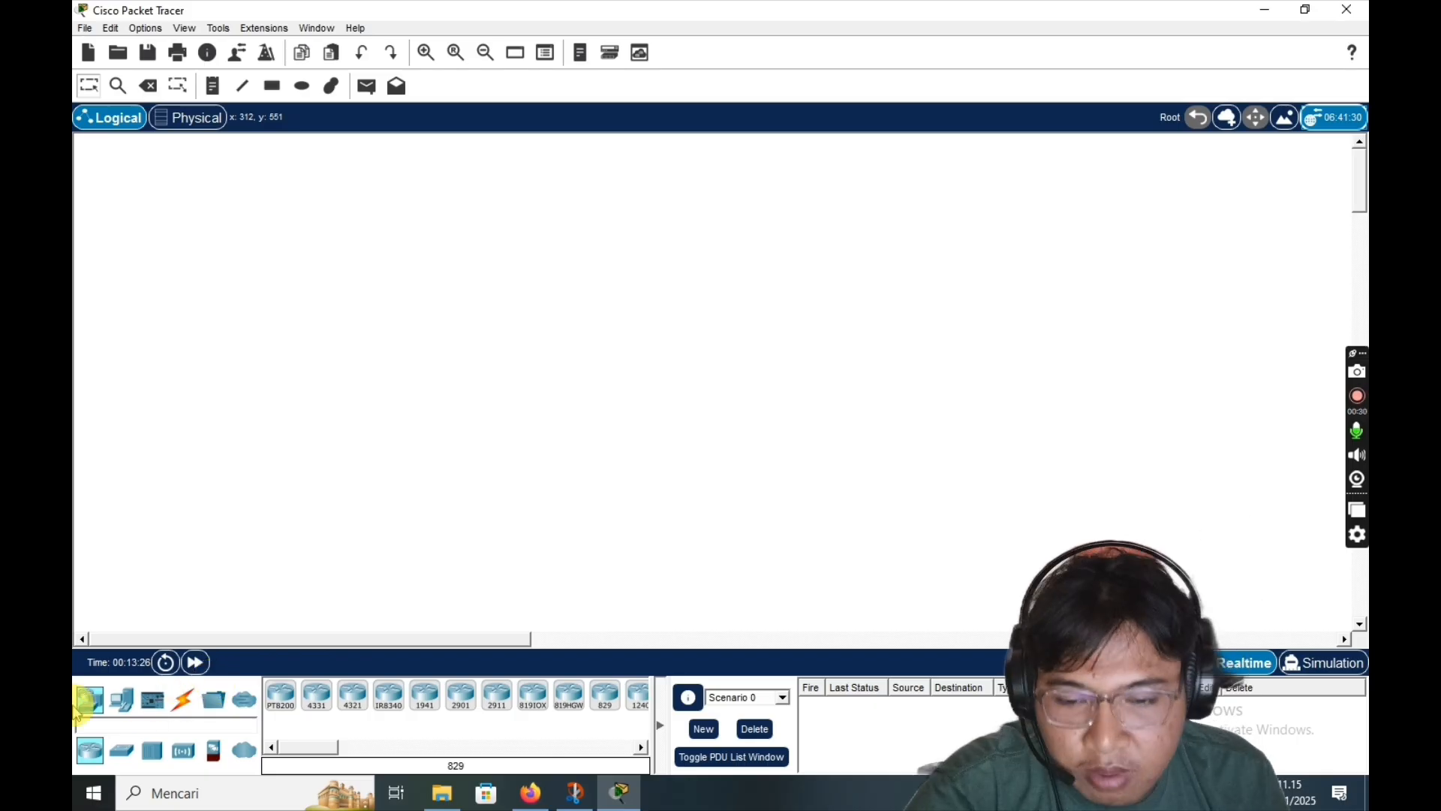
pyautogui.click(121, 751)
pyautogui.click(281, 695)
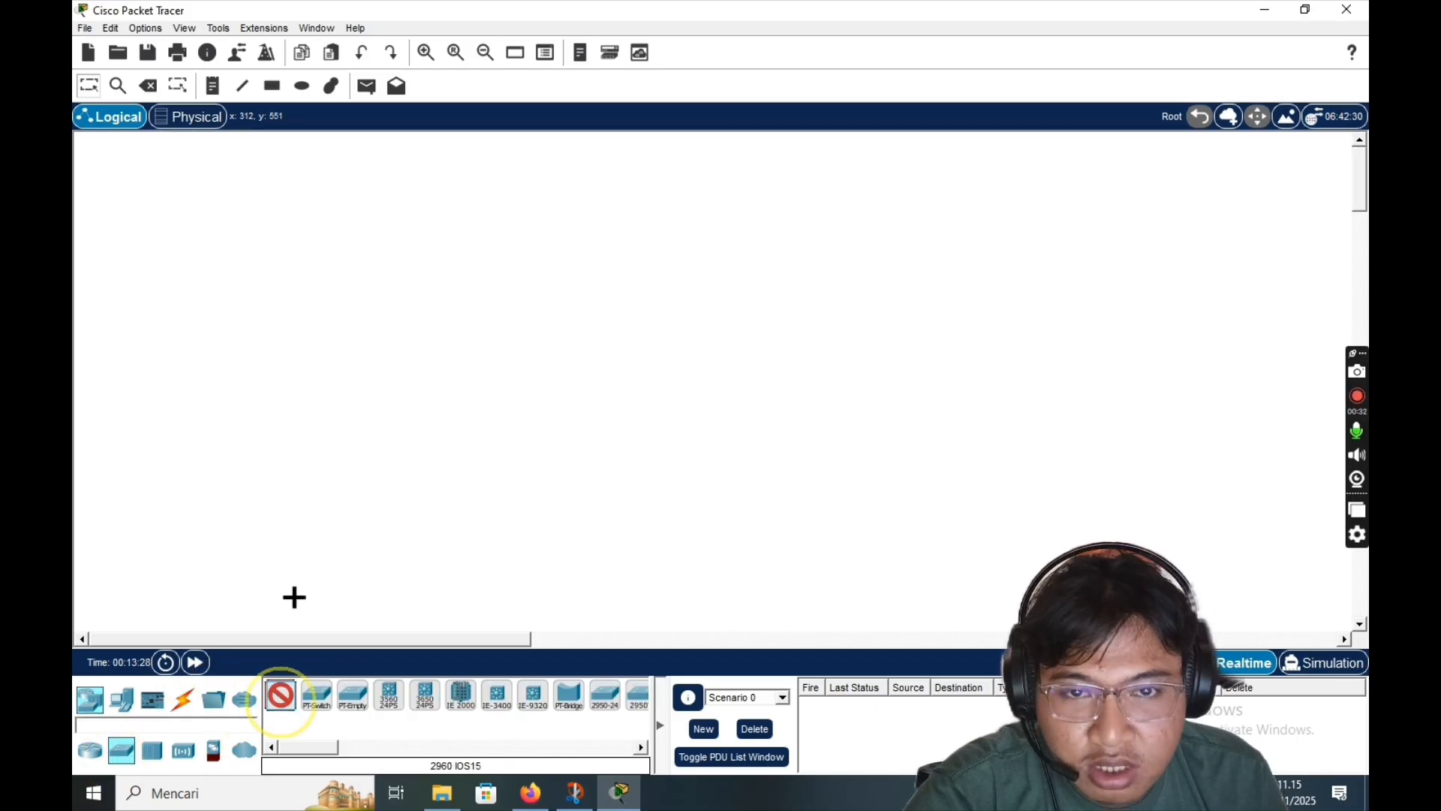
pyautogui.click(239, 183)
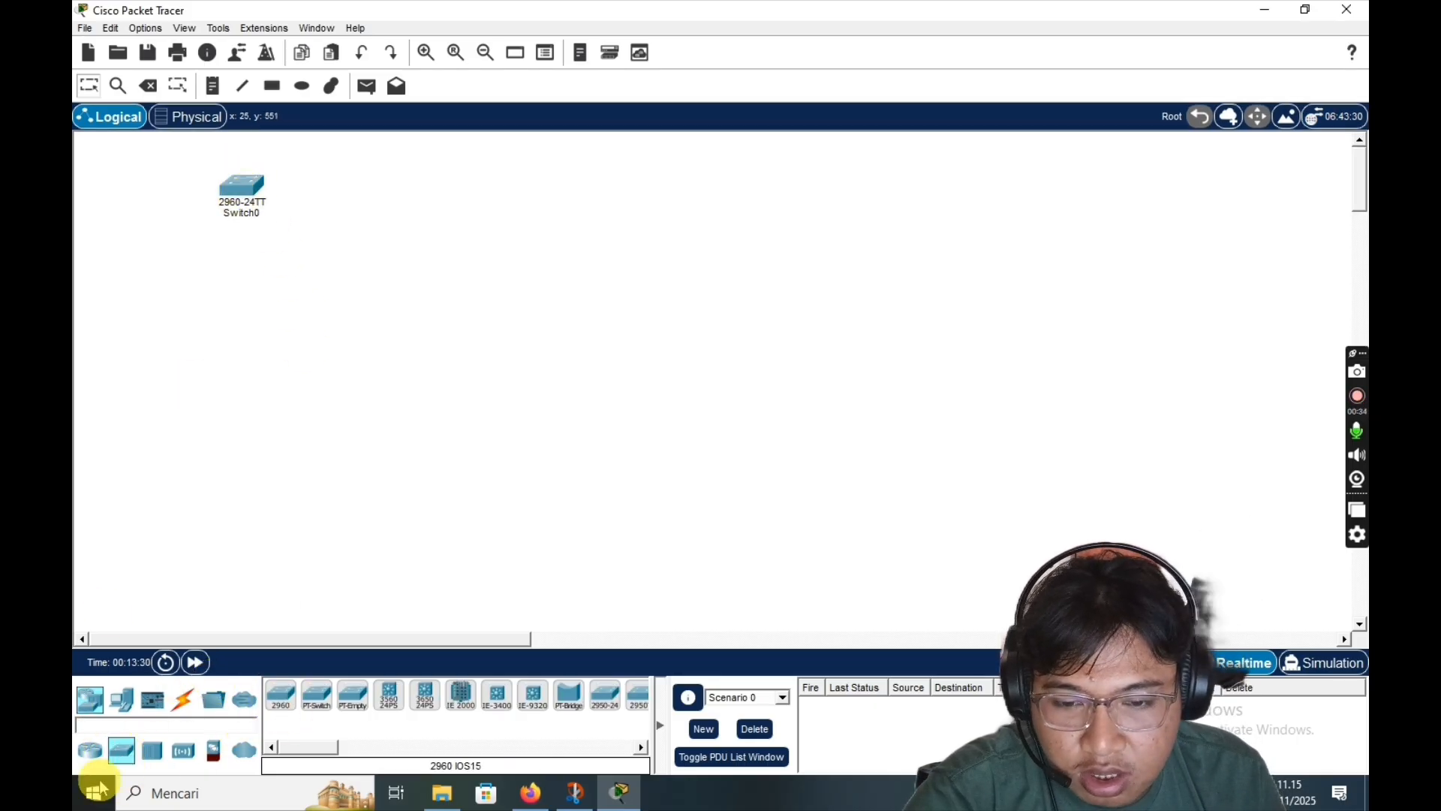
# - Place four generic PCs in a row below the switch
pyautogui.click(122, 699)
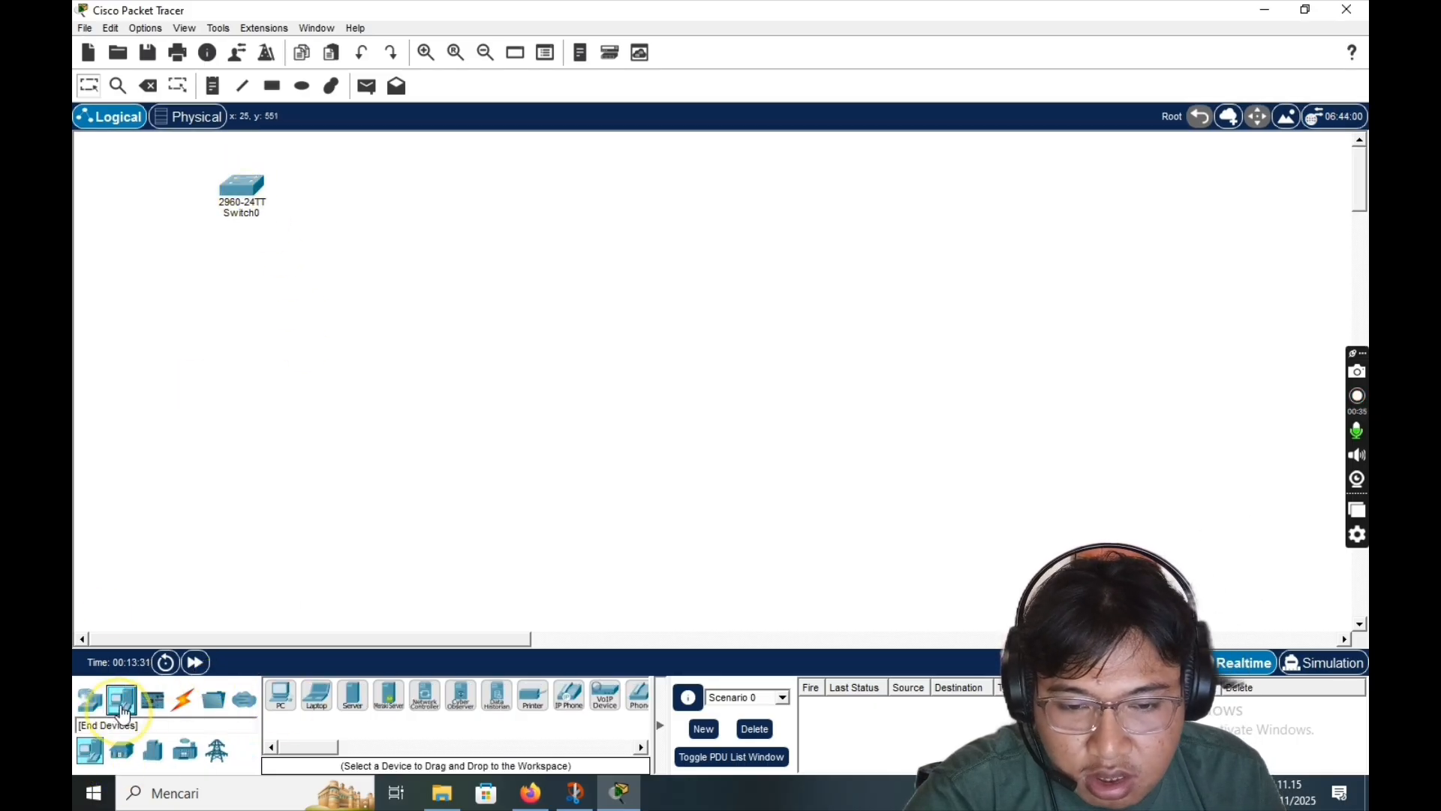
pyautogui.click(282, 696)
pyautogui.click(107, 272)
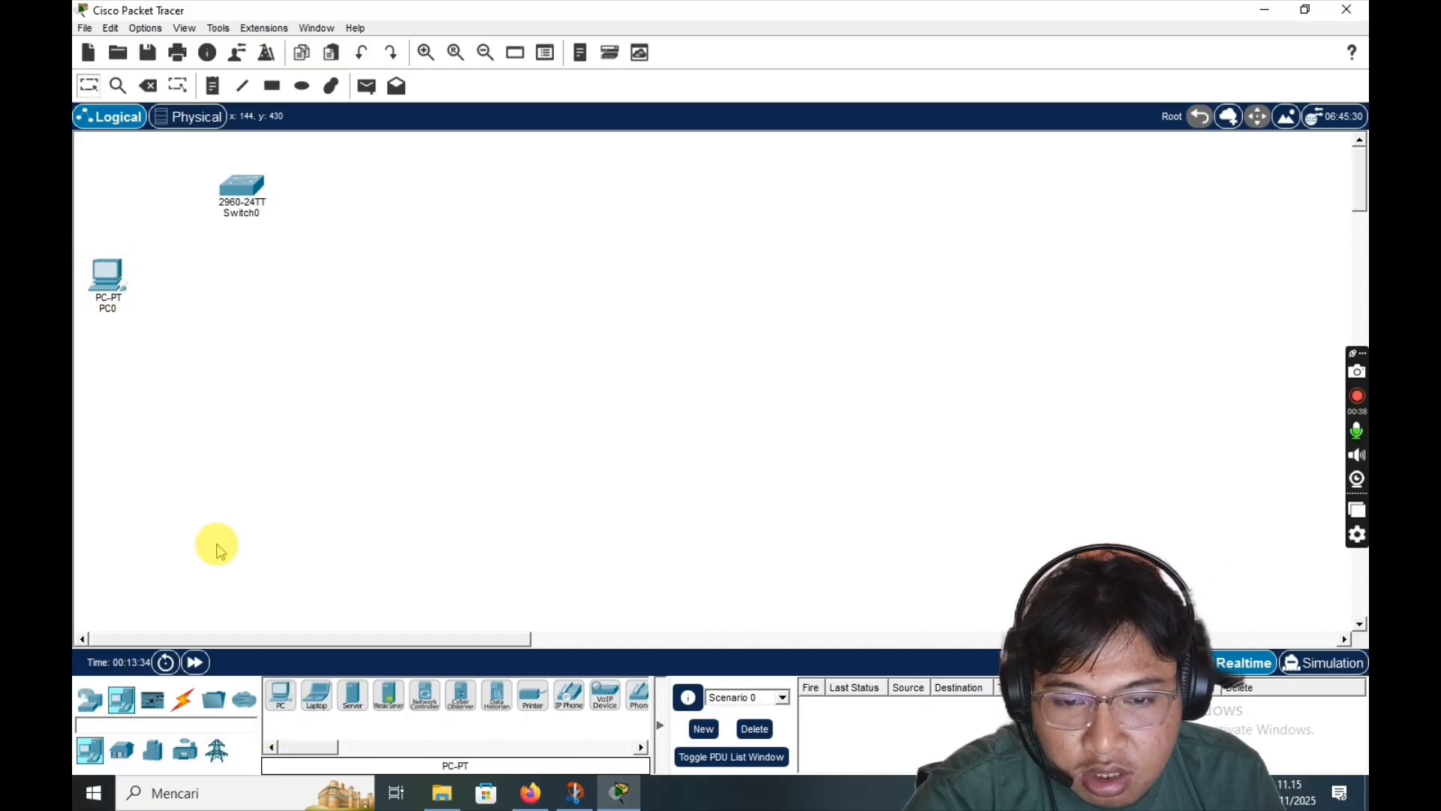
pyautogui.click(282, 697)
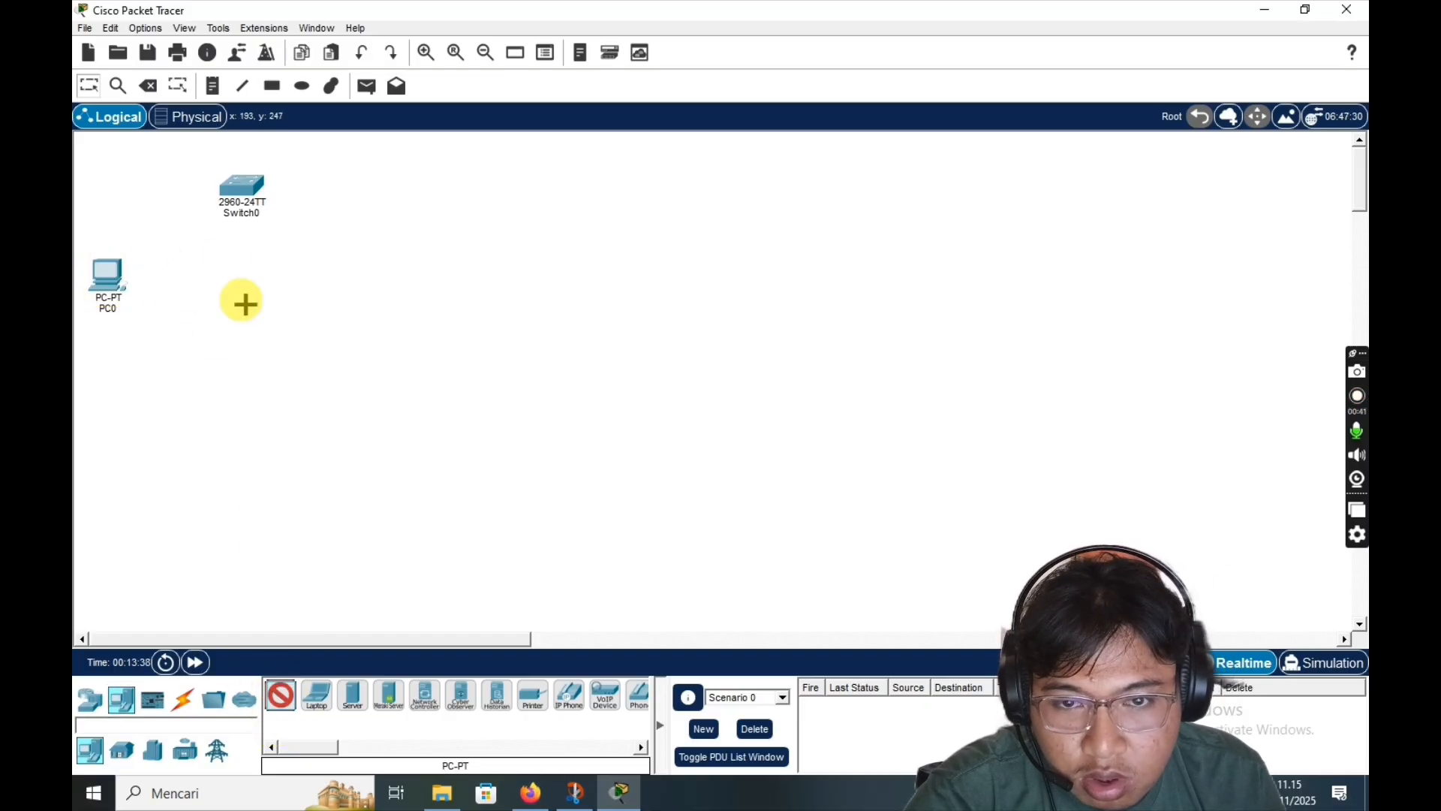
pyautogui.click(193, 288)
pyautogui.click(282, 696)
pyautogui.click(263, 275)
pyautogui.click(284, 694)
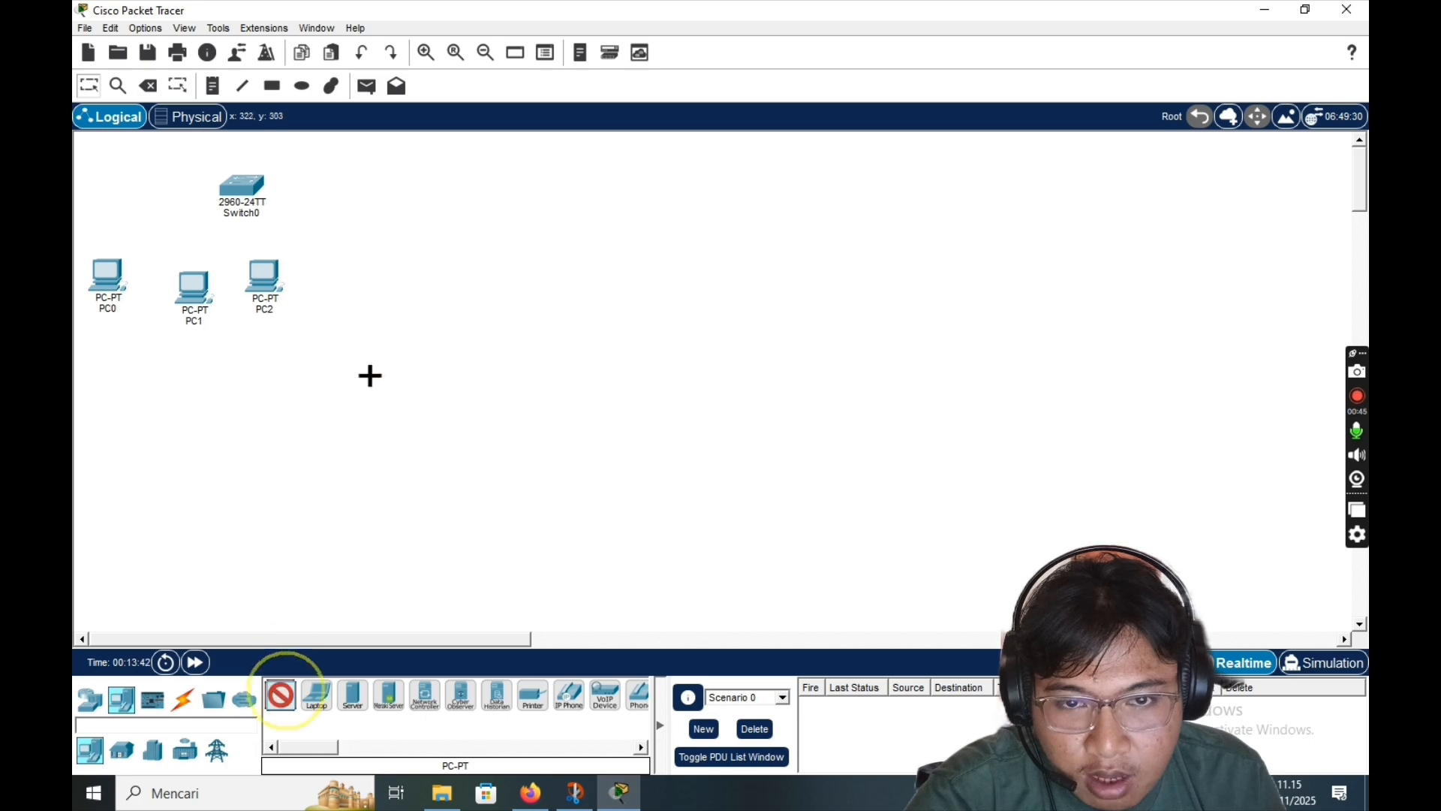
pyautogui.click(352, 282)
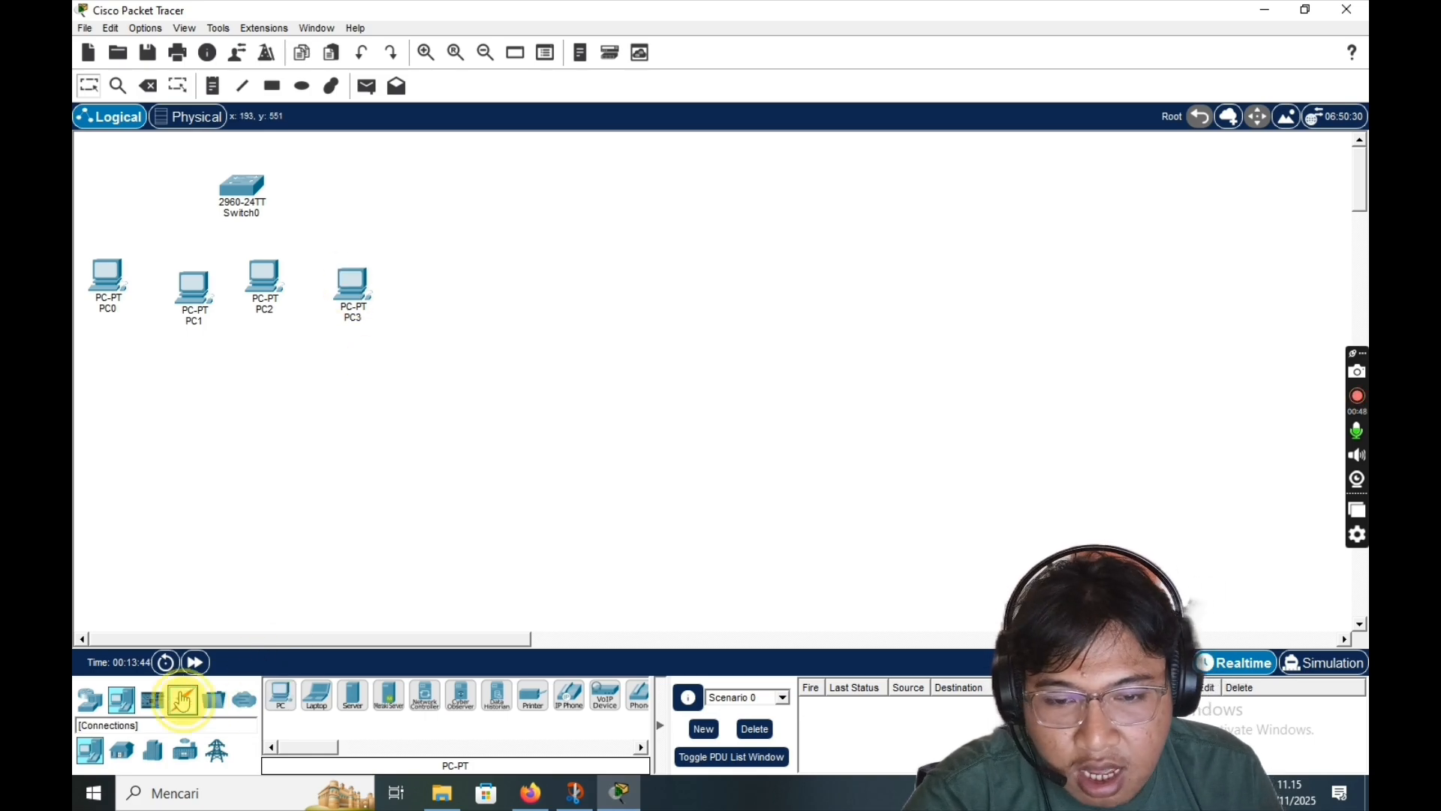
# - Connect PC0 and PC1 to the switch's FastEthernet ports with copper straight-through cables
pyautogui.click(182, 700)
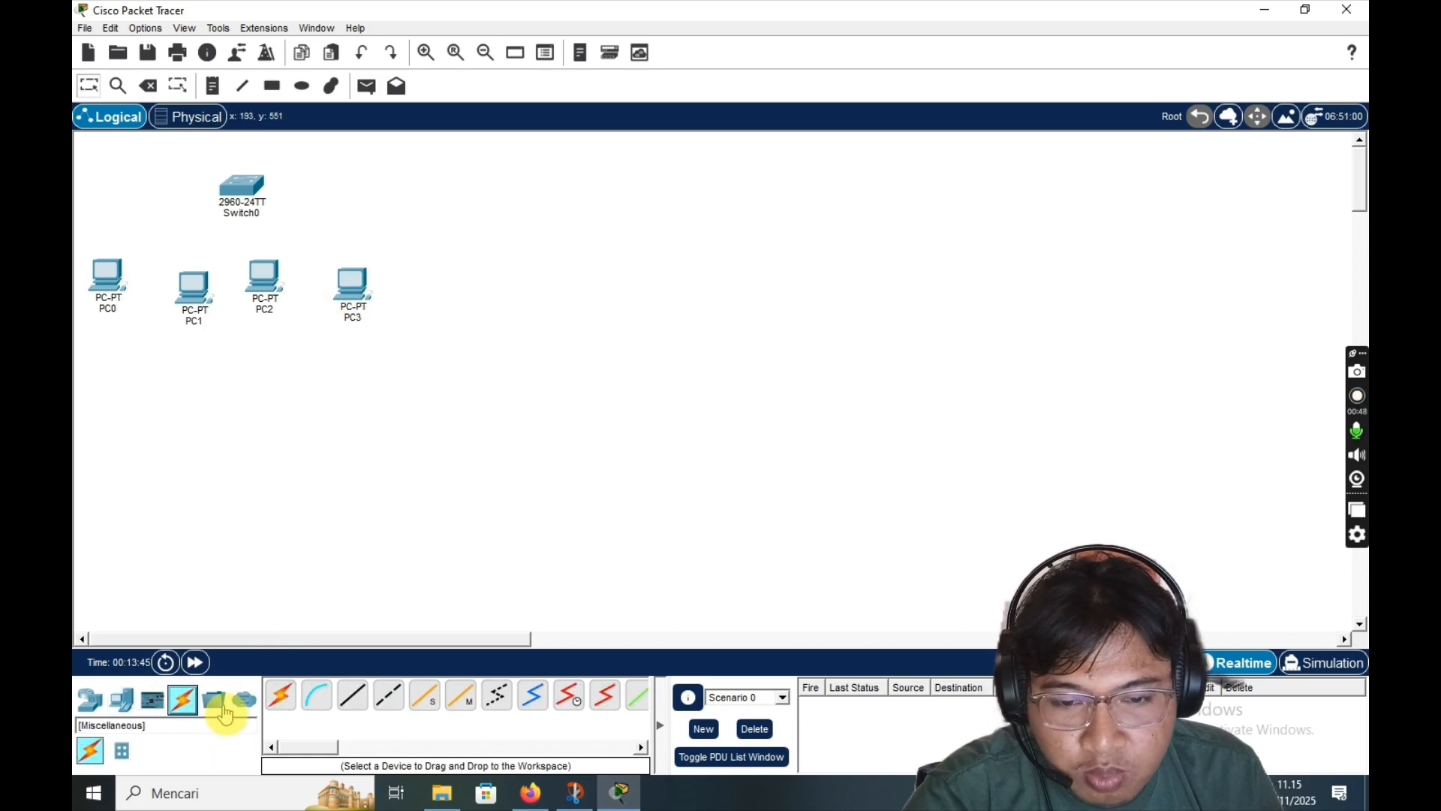
pyautogui.click(359, 701)
pyautogui.click(117, 264)
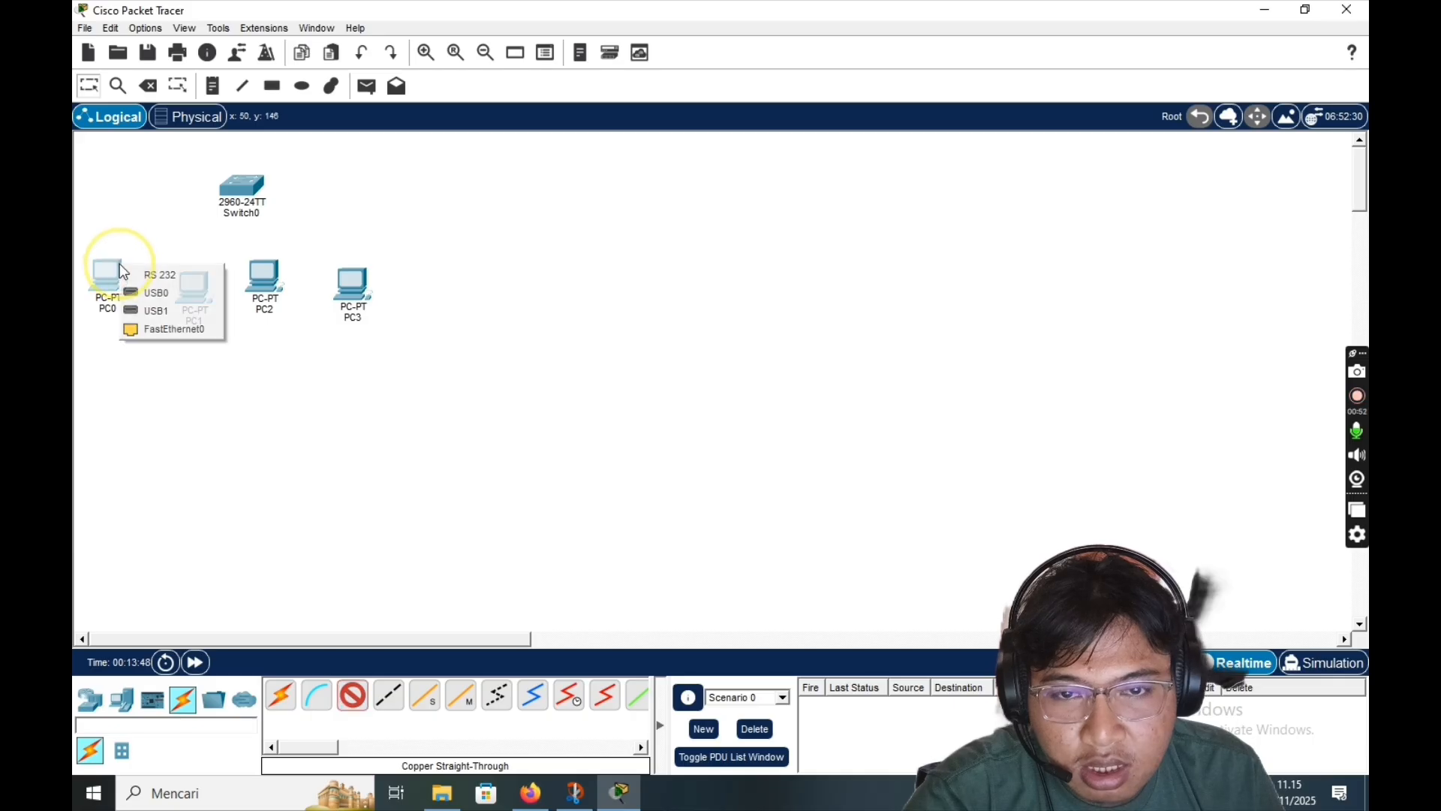
pyautogui.click(146, 327)
pyautogui.click(225, 186)
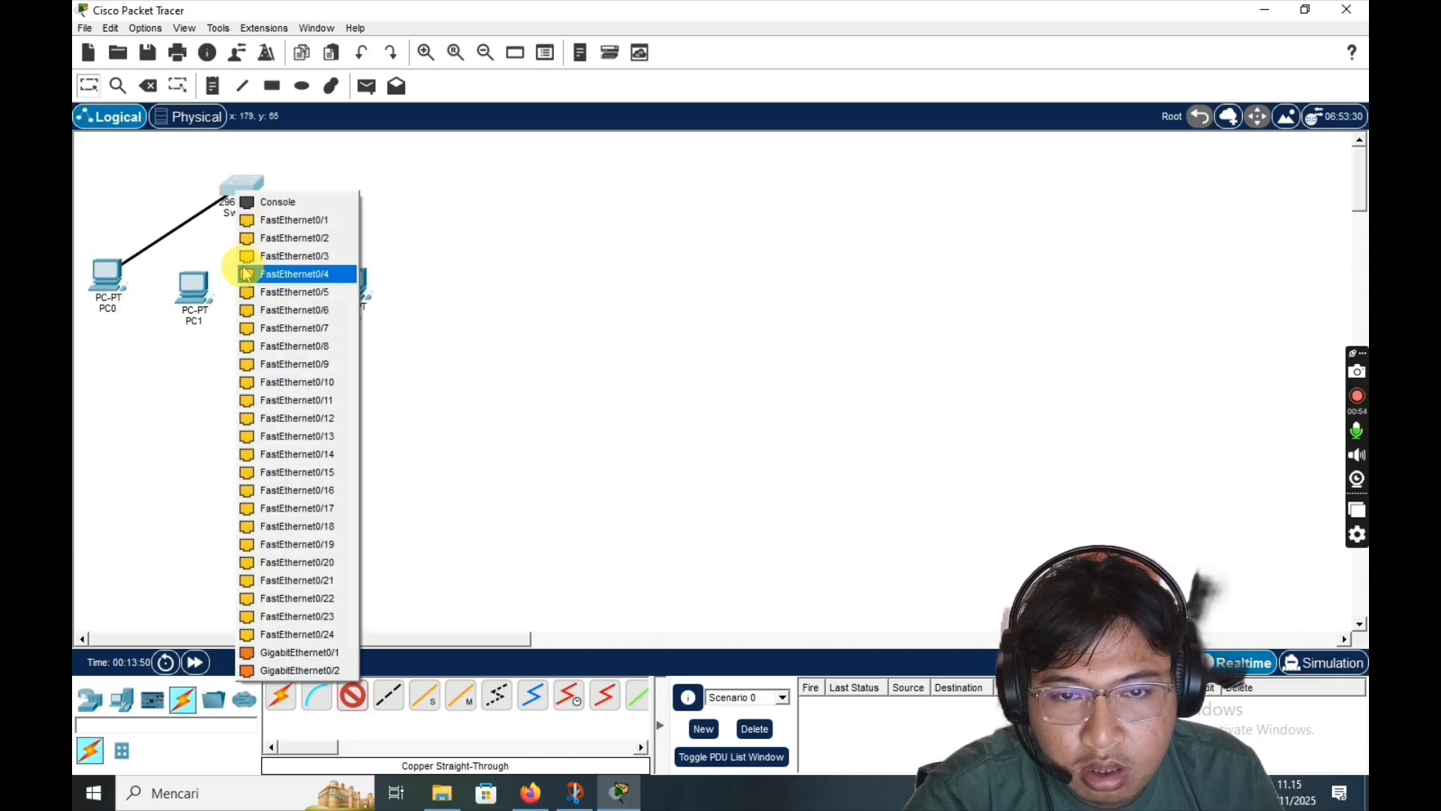
pyautogui.click(289, 230)
pyautogui.click(193, 298)
pyautogui.click(352, 696)
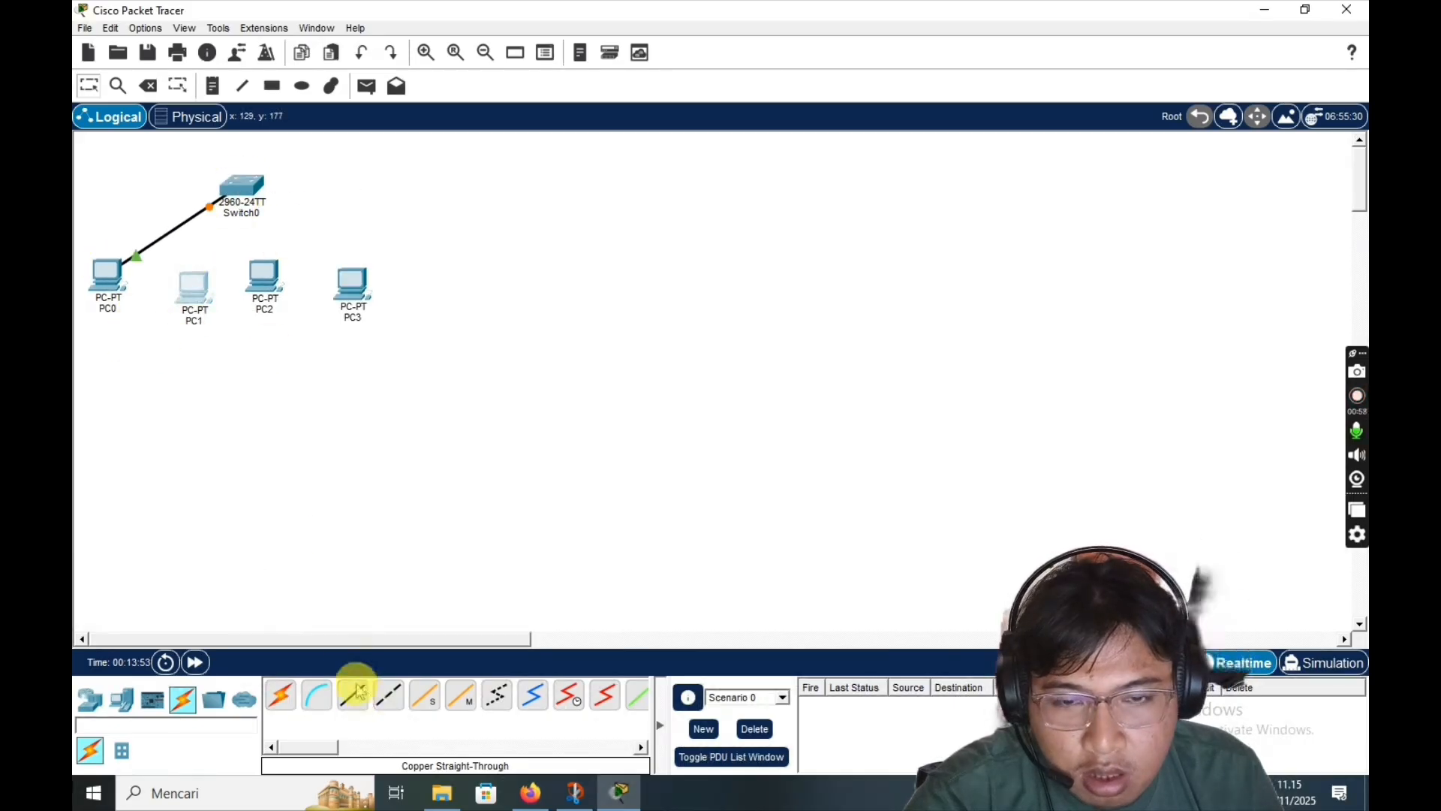
pyautogui.click(201, 289)
pyautogui.click(226, 343)
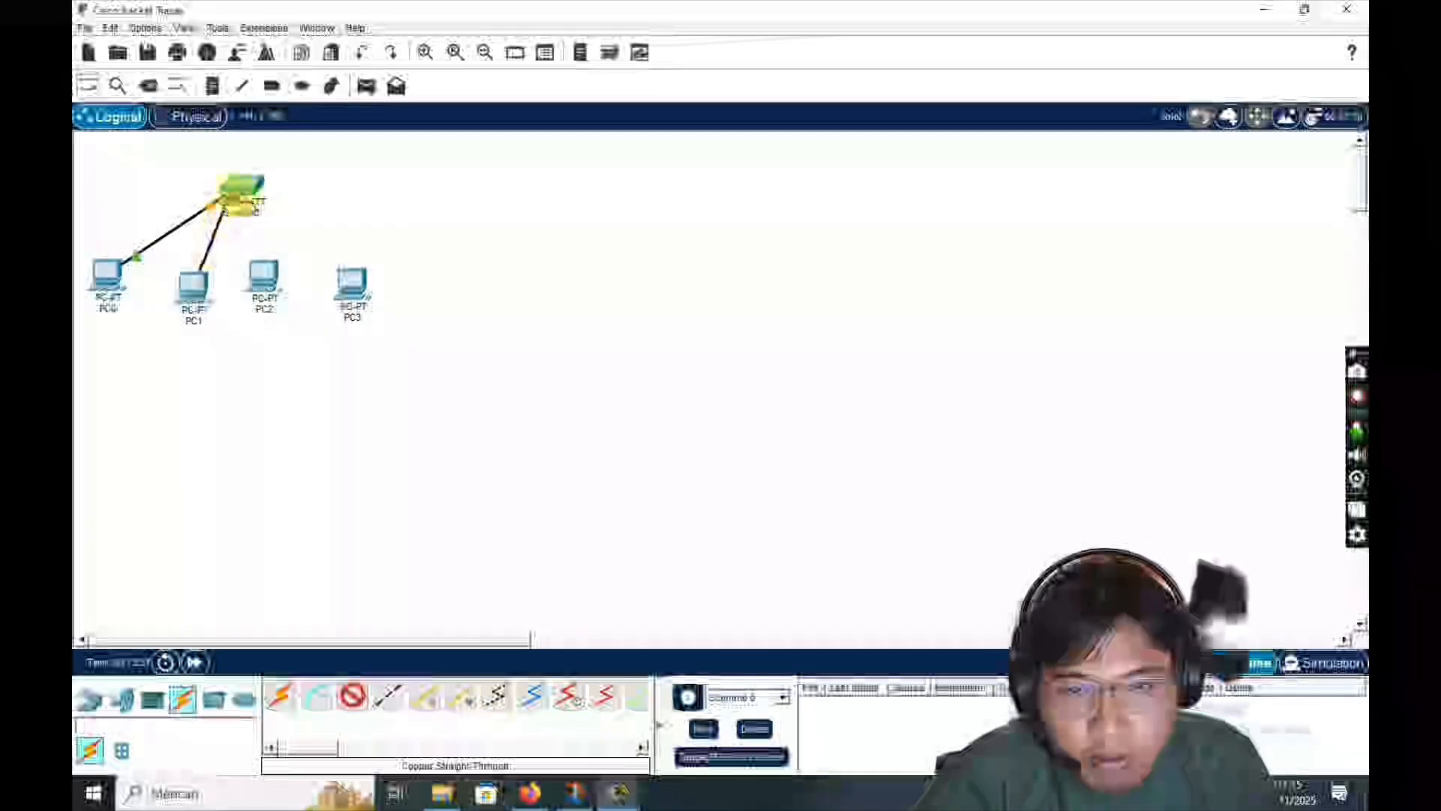
pyautogui.click(241, 188)
pyautogui.click(289, 234)
# - Connect PC2 and PC3 to the switch's FastEthernet ports with copper straight-through cables
pyautogui.click(352, 696)
pyautogui.click(274, 291)
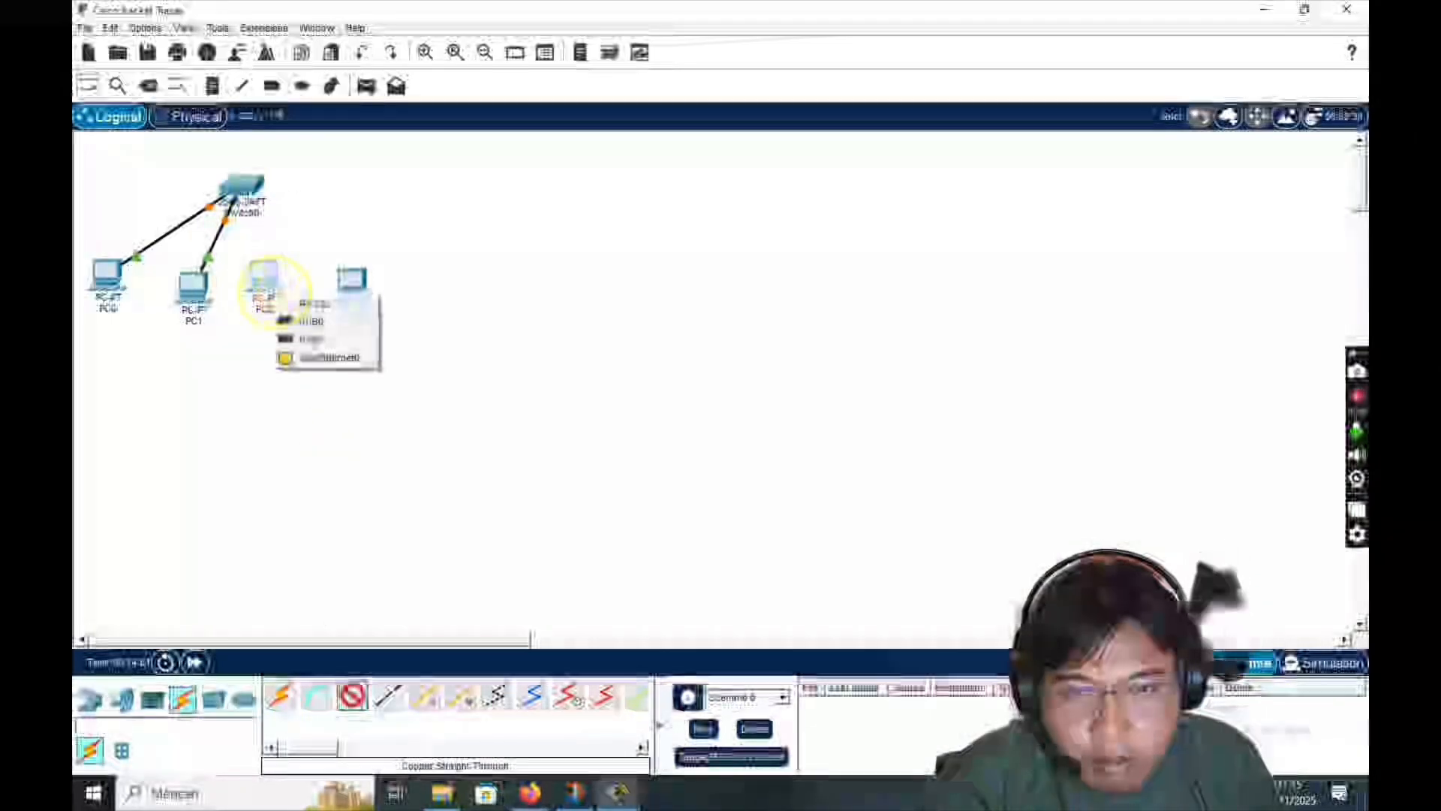
pyautogui.click(289, 356)
pyautogui.click(246, 187)
pyautogui.click(236, 279)
pyautogui.click(268, 279)
pyautogui.click(297, 342)
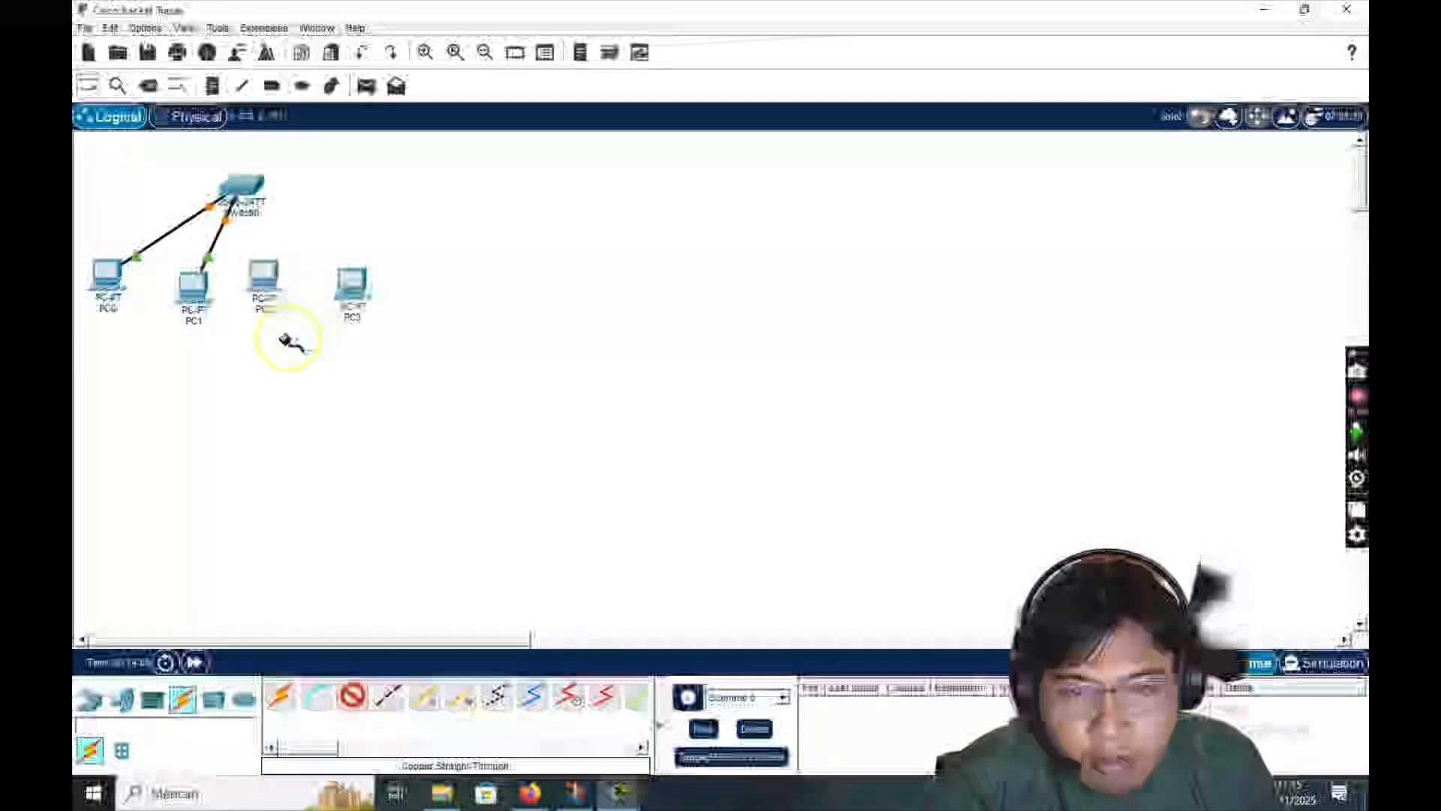
pyautogui.click(241, 189)
pyautogui.click(289, 246)
pyautogui.click(351, 695)
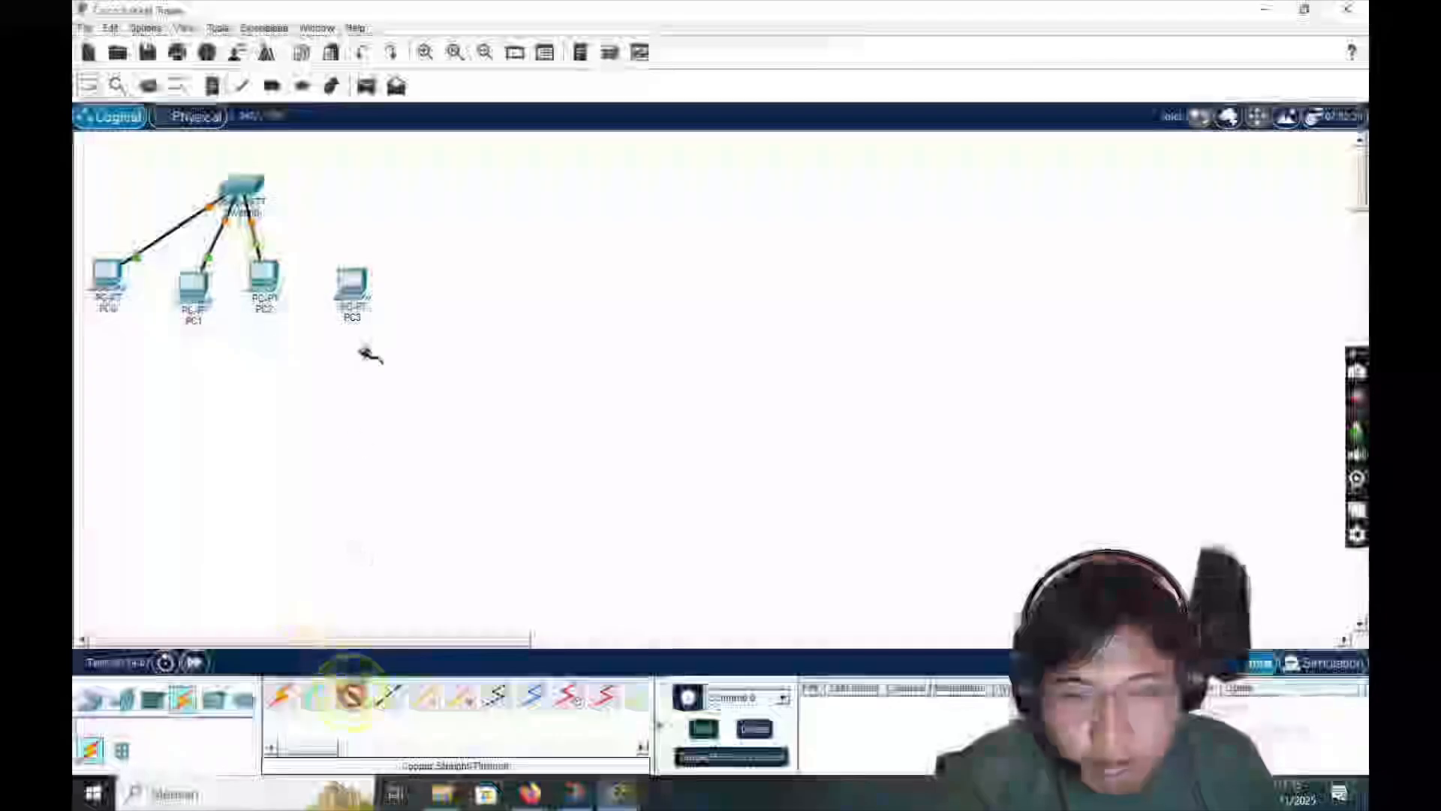
pyautogui.click(351, 279)
pyautogui.click(379, 343)
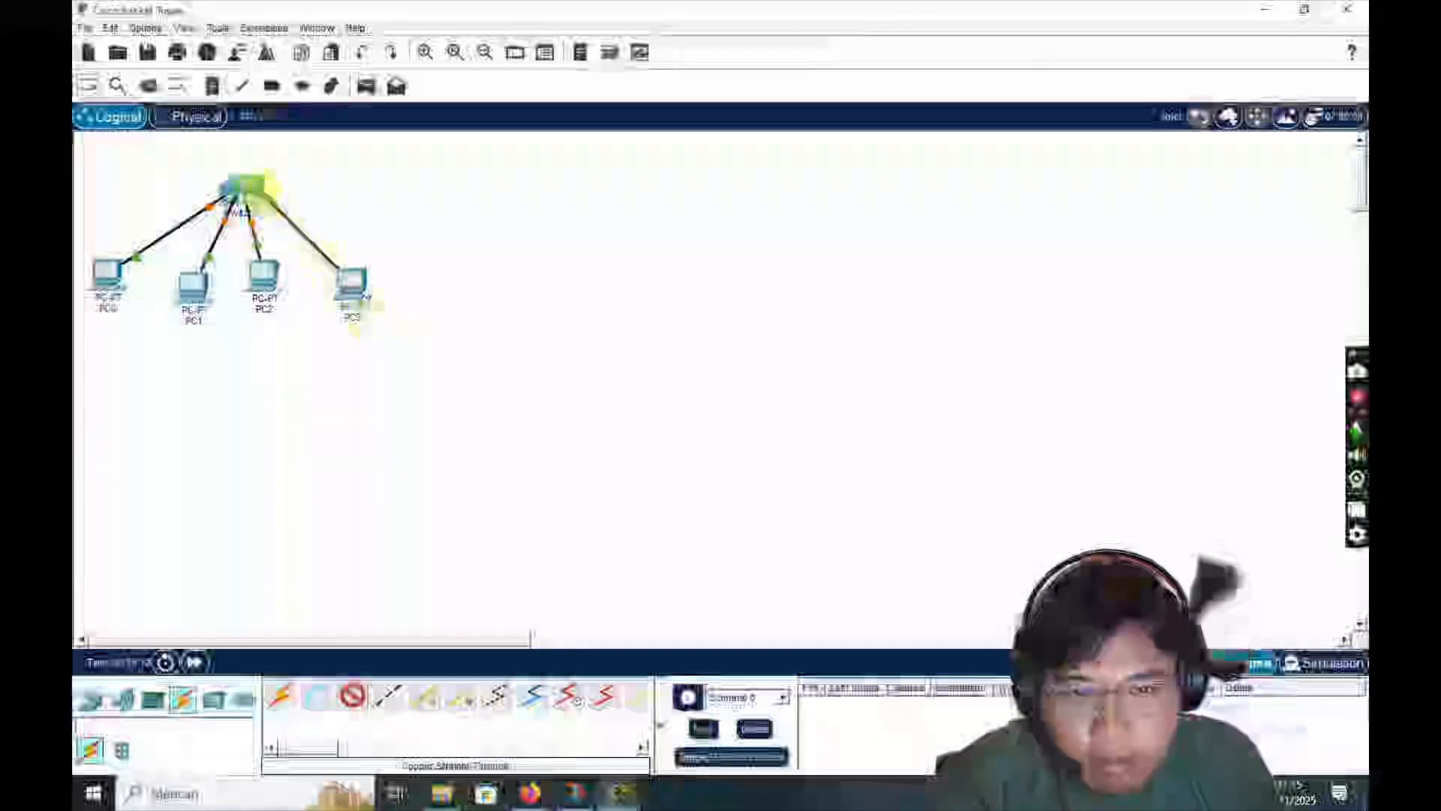
pyautogui.click(241, 189)
pyautogui.click(325, 293)
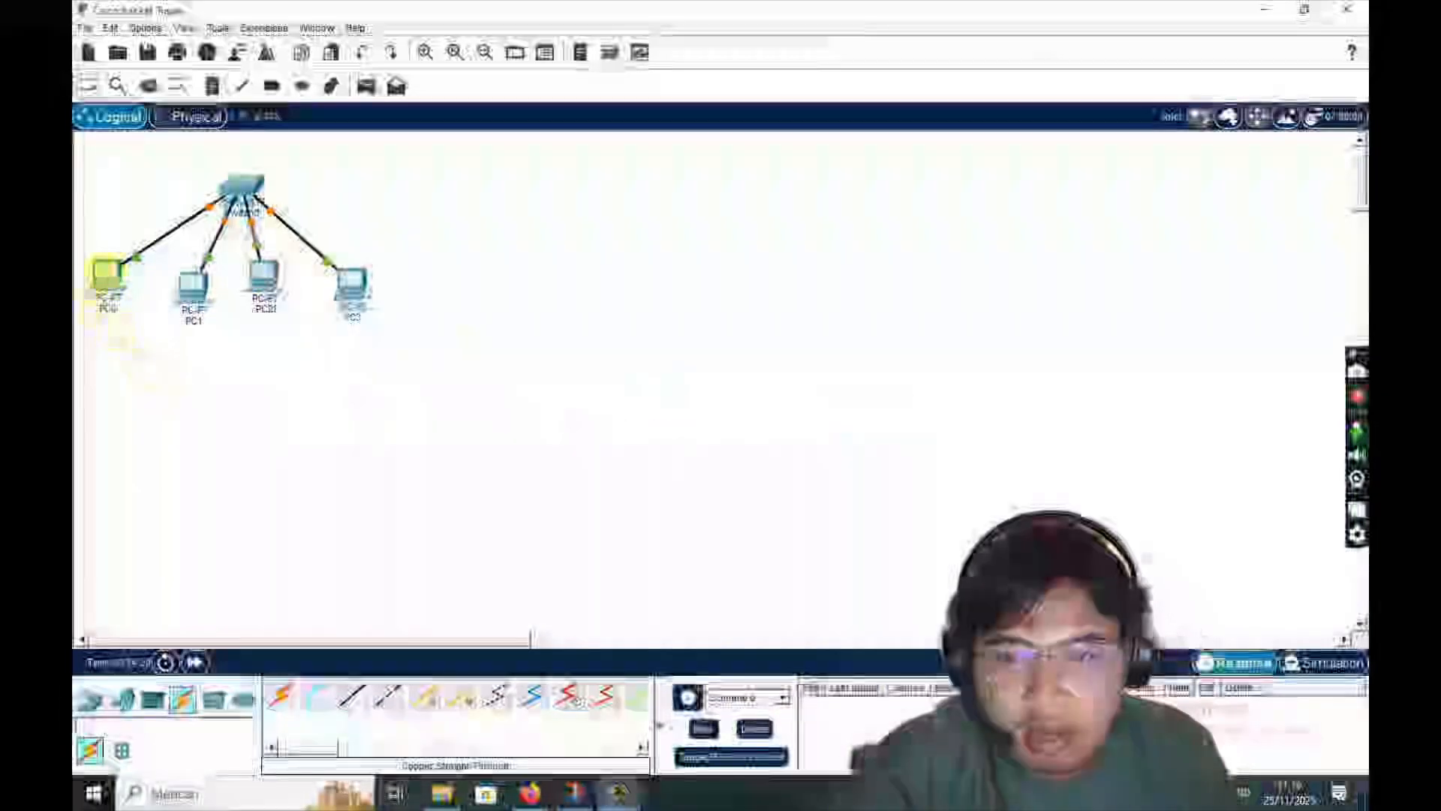
# - Set PC0's static IPv4 address to 168.169.10.1 in its desktop IP Configuration
pyautogui.moveTo(111, 279)
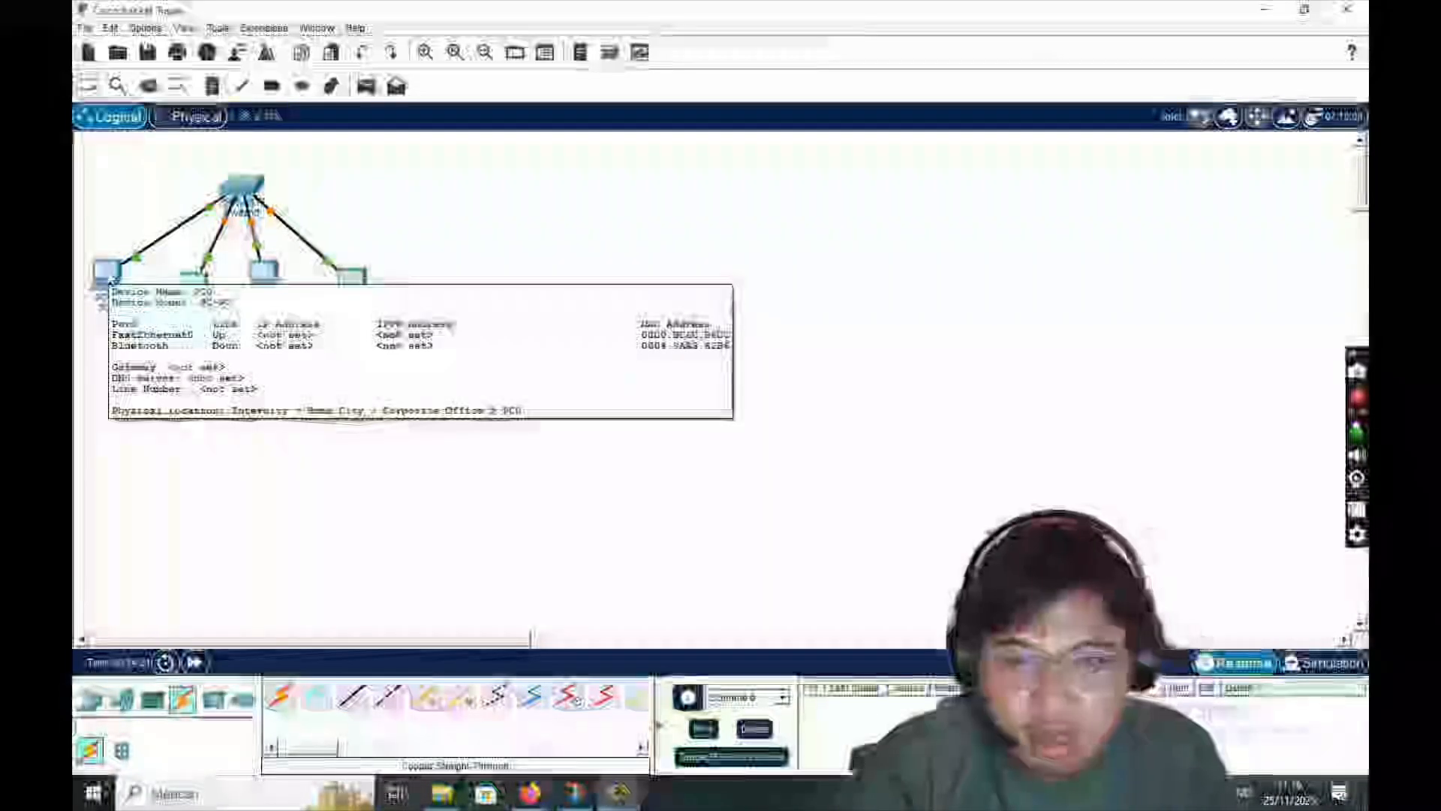
pyautogui.click(111, 279)
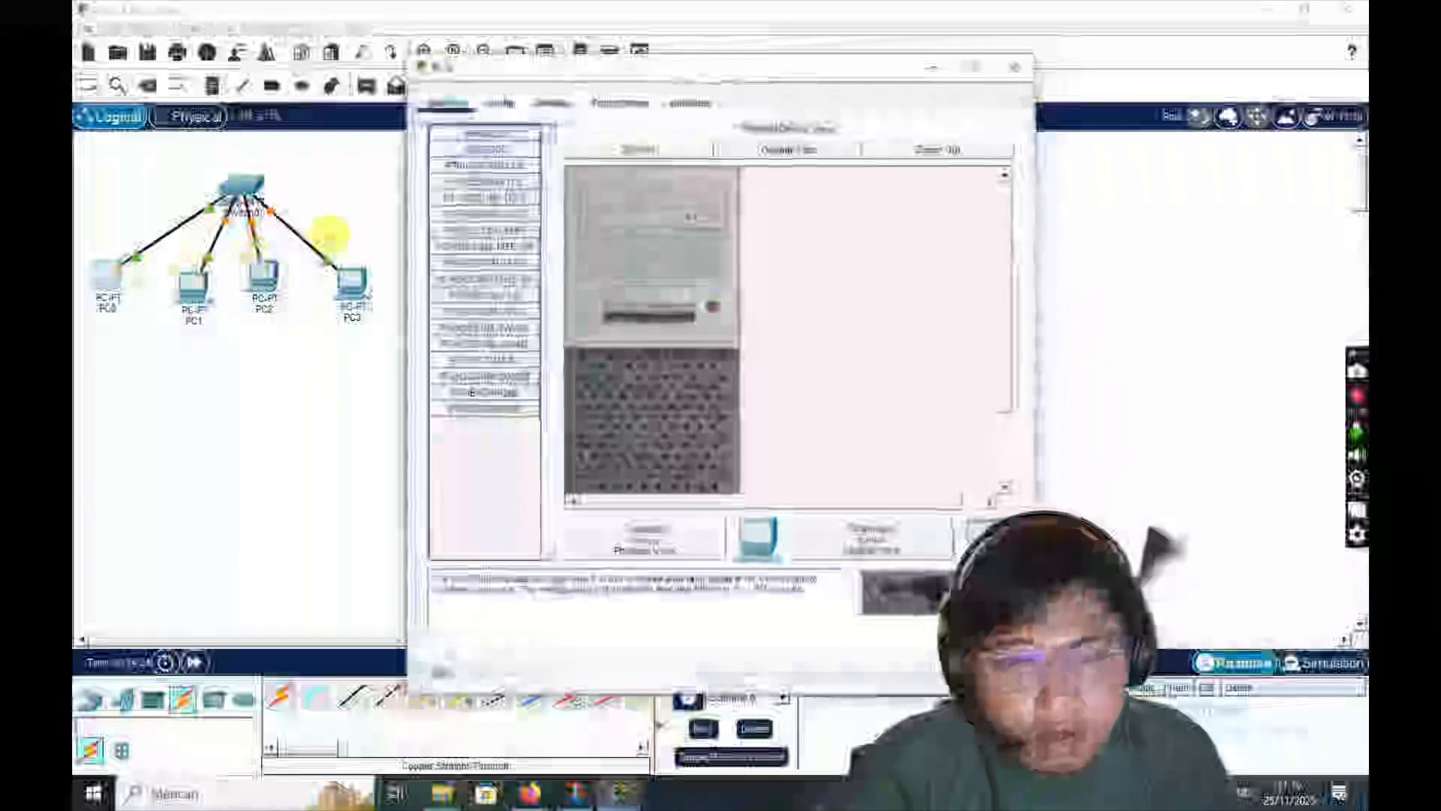
pyautogui.click(550, 103)
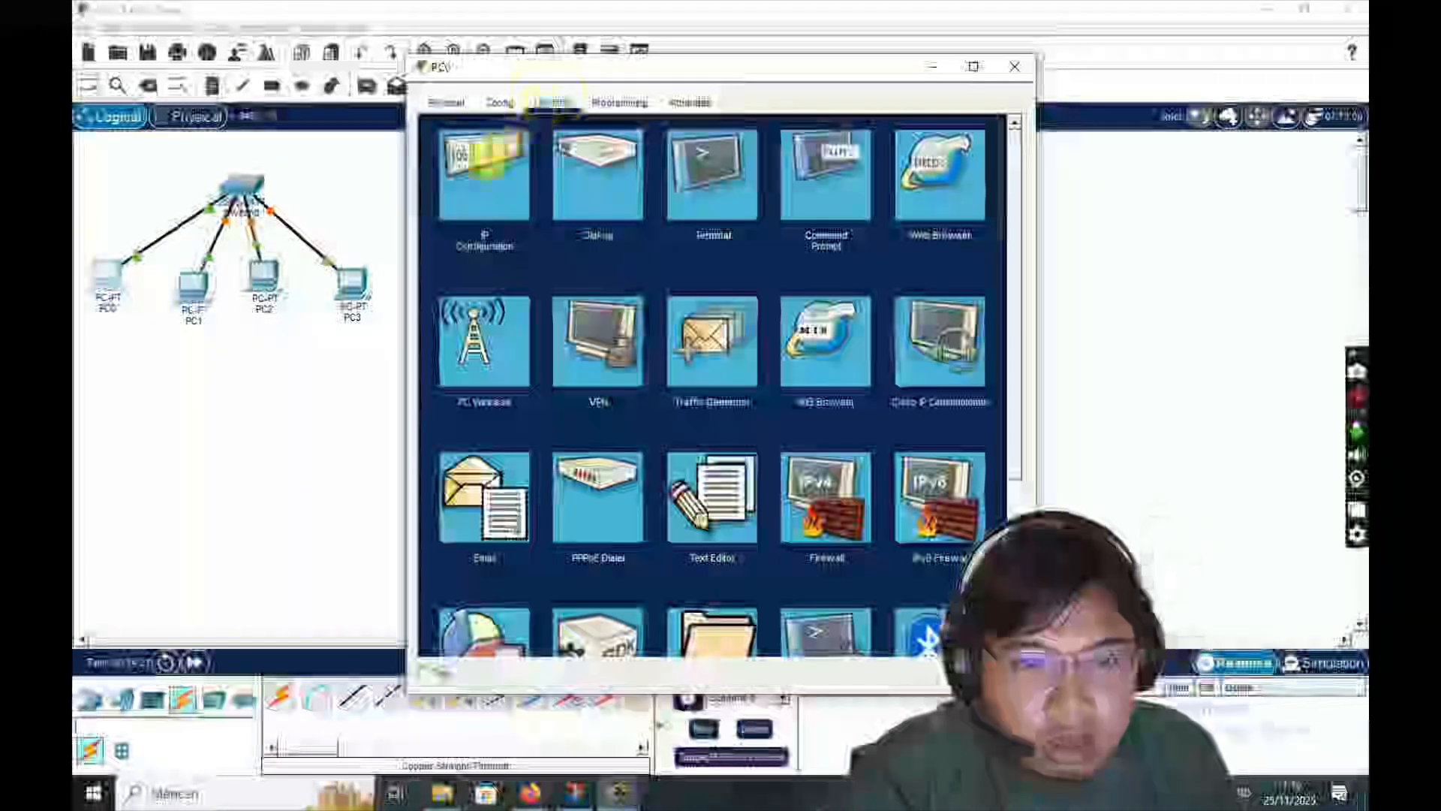
pyautogui.click(486, 165)
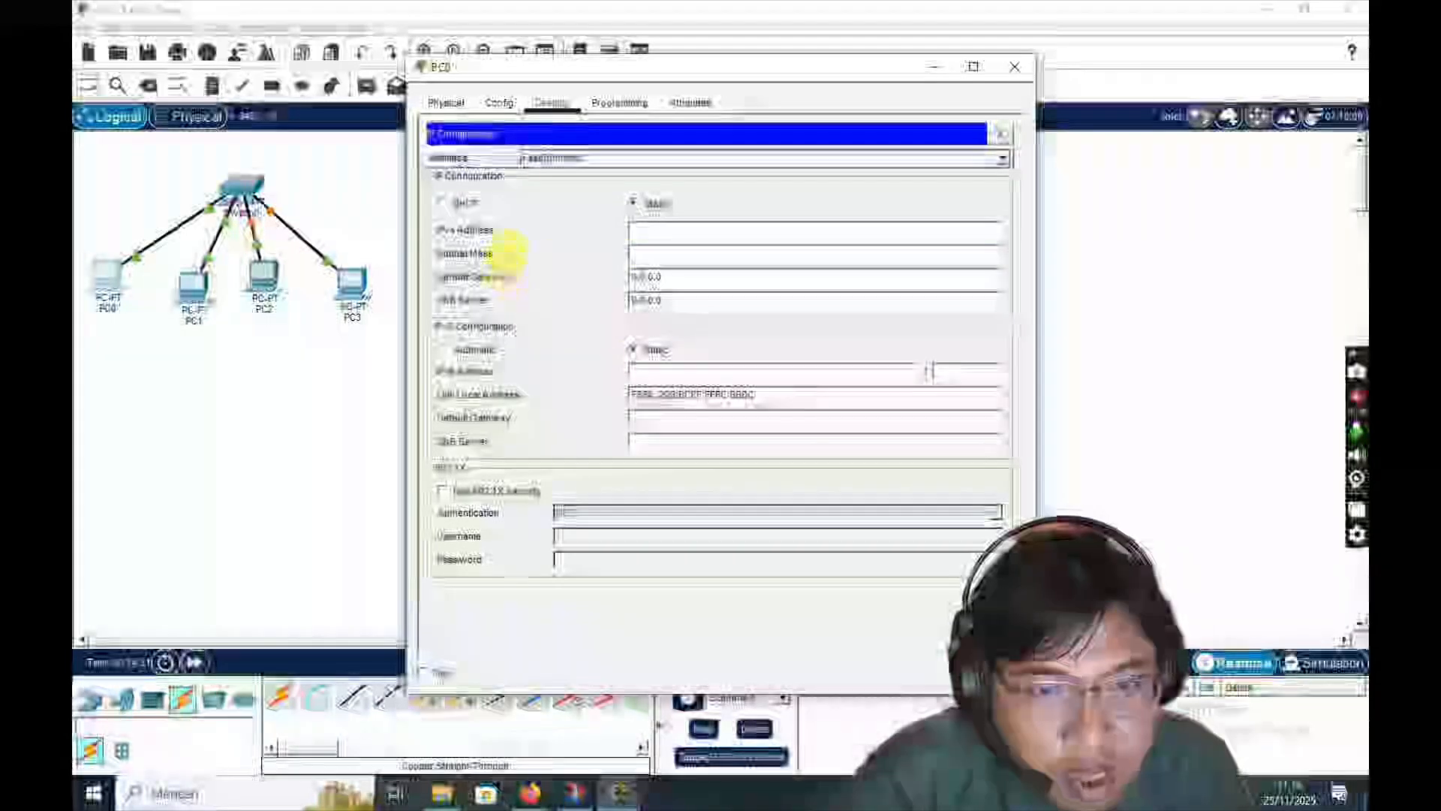
pyautogui.click(639, 237)
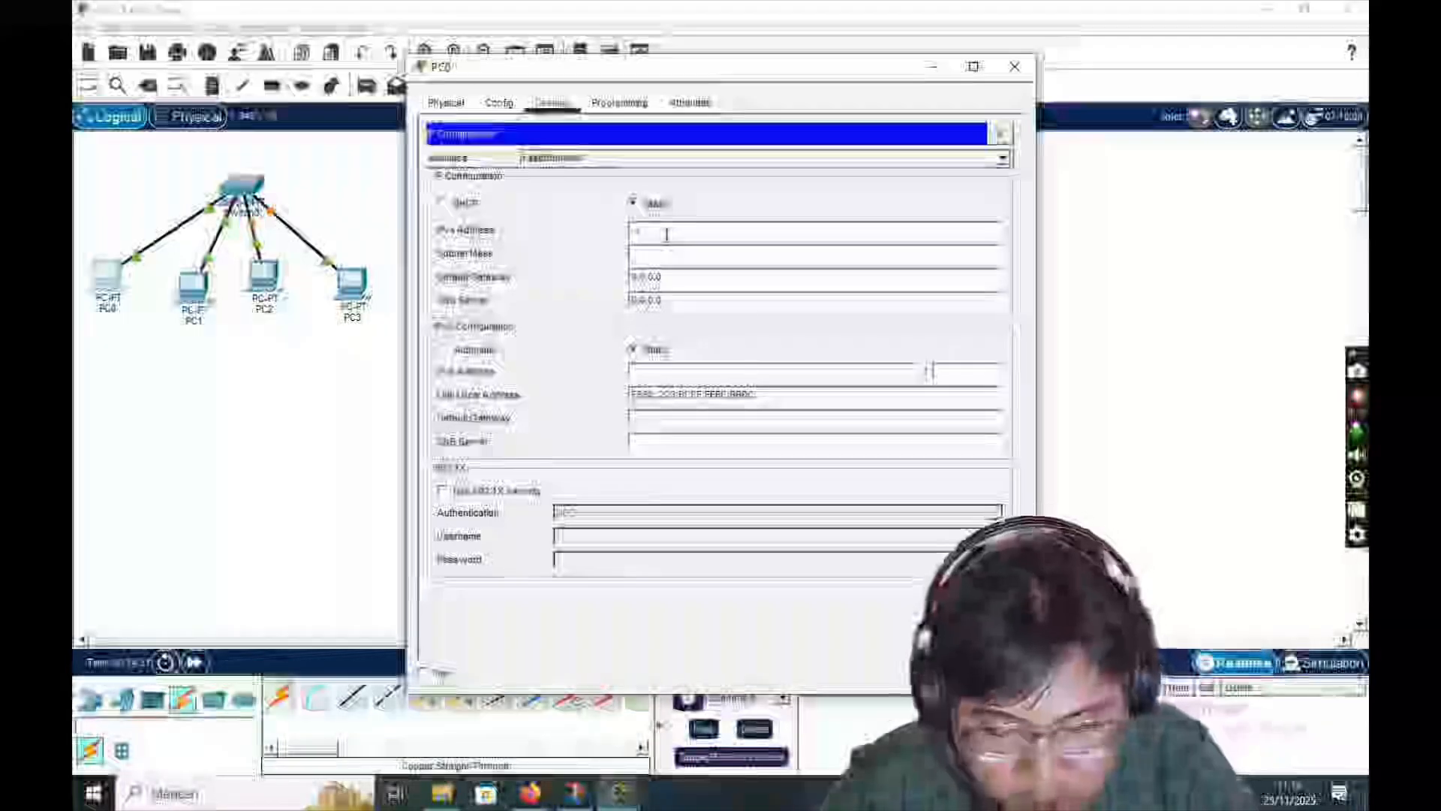
pyautogui.write('92')
pyautogui.write('8')
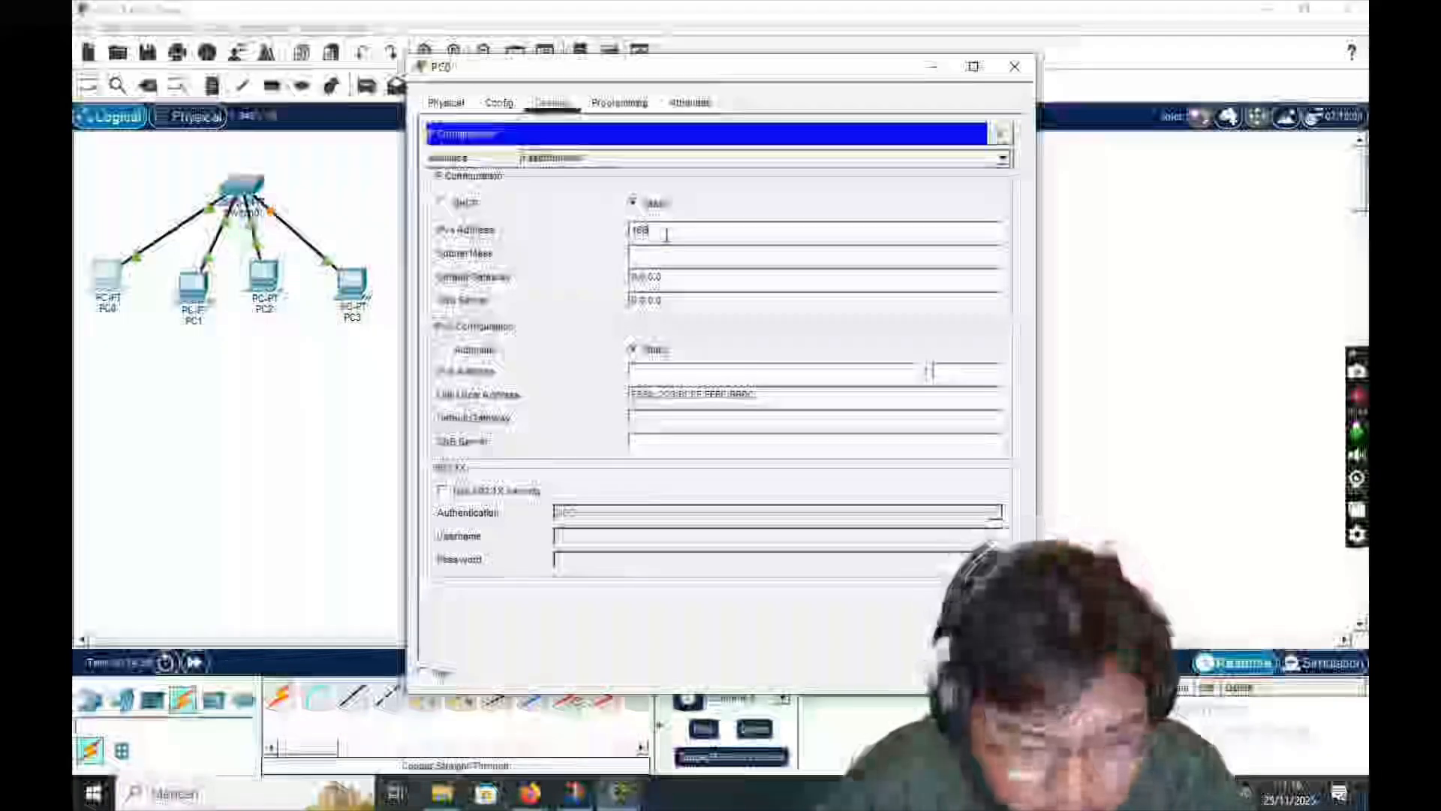
pyautogui.write('.16')
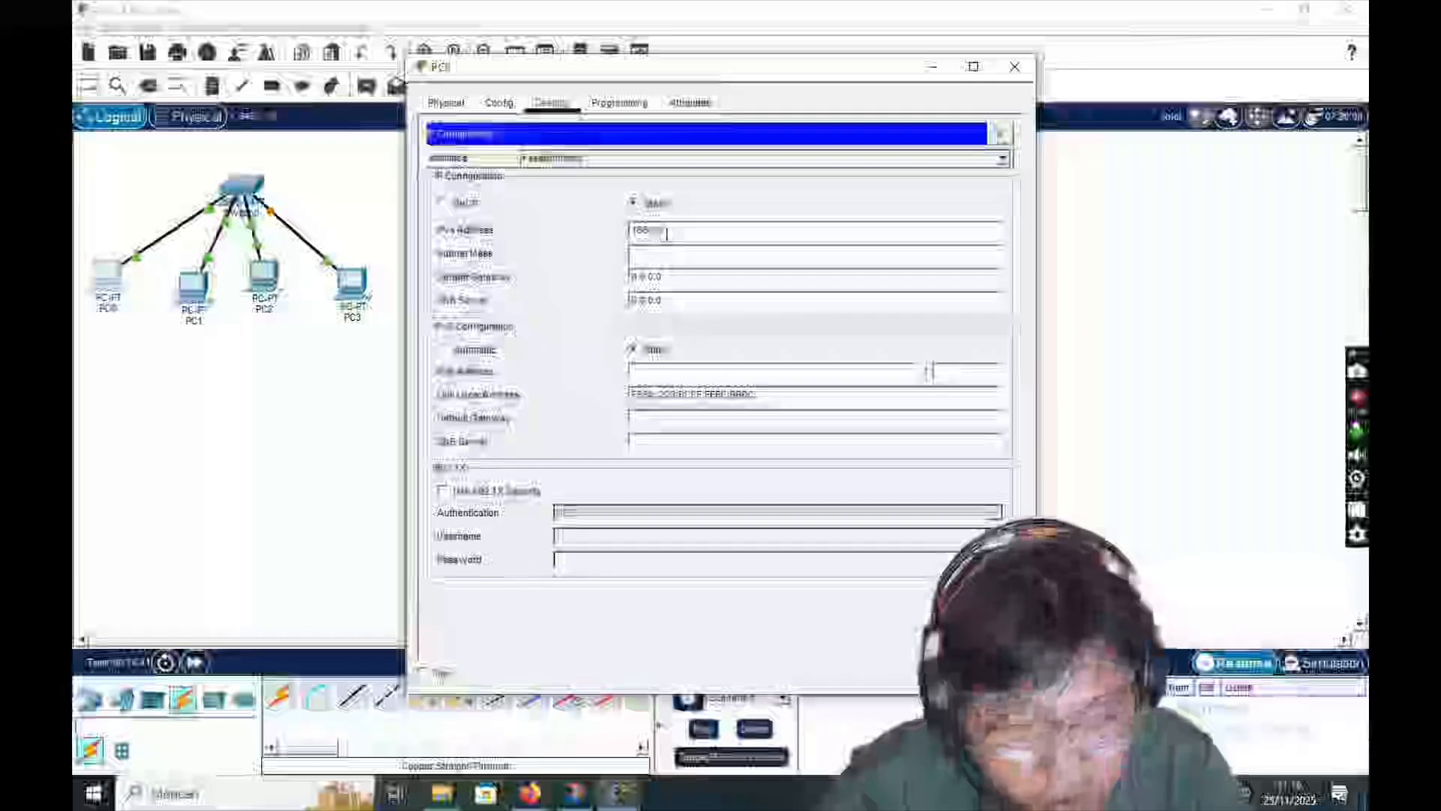
pyautogui.write('8')
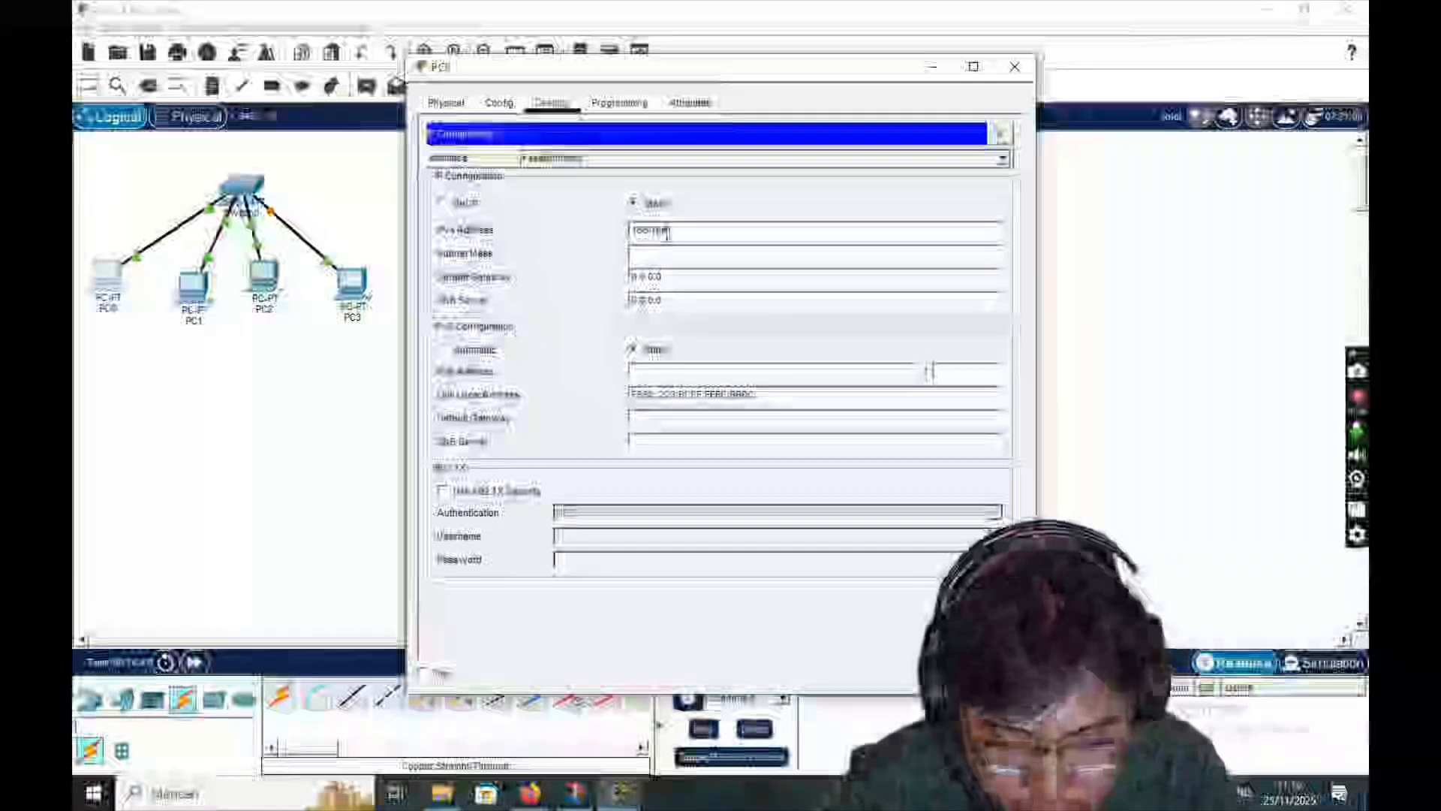
pyautogui.write('.10.1')
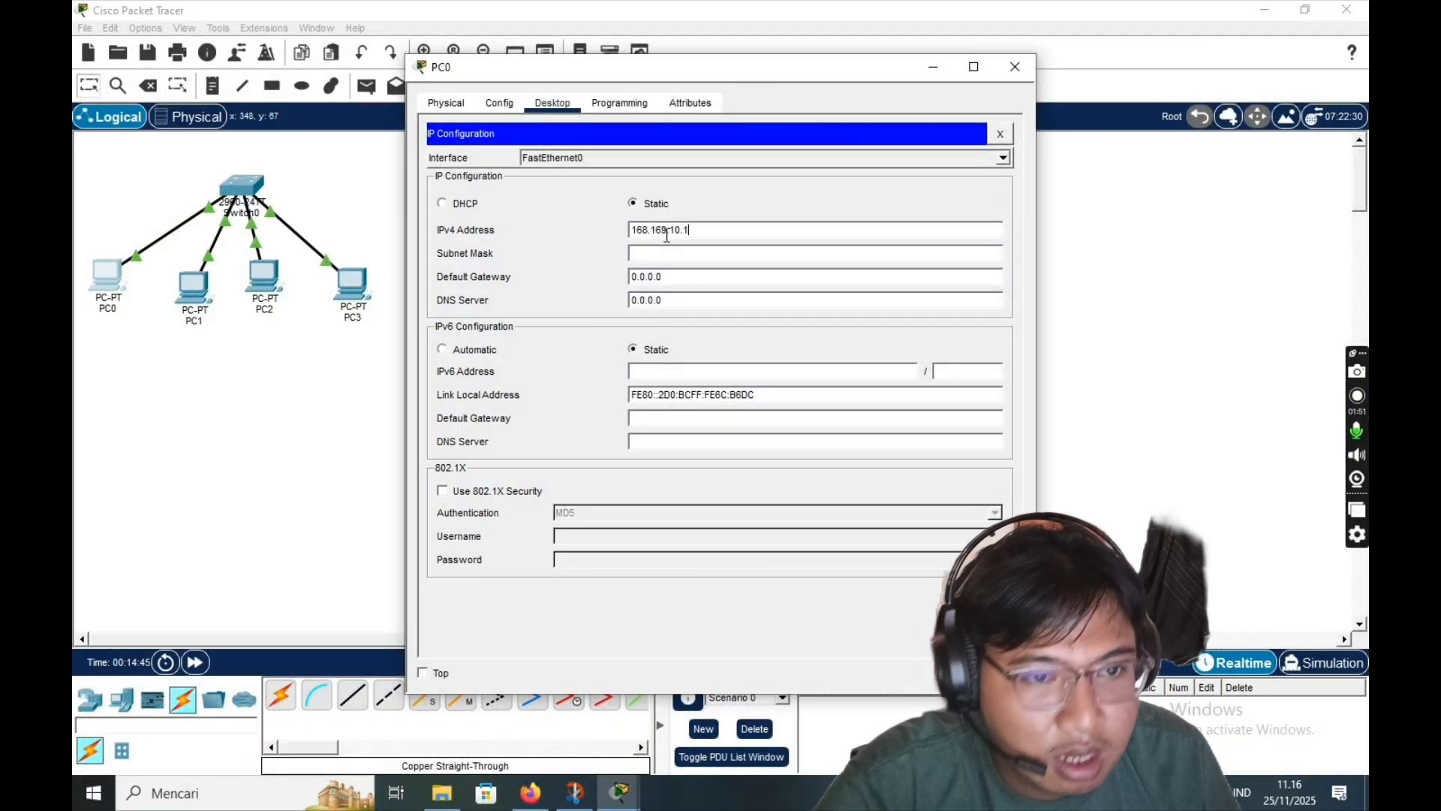
pyautogui.click(1022, 70)
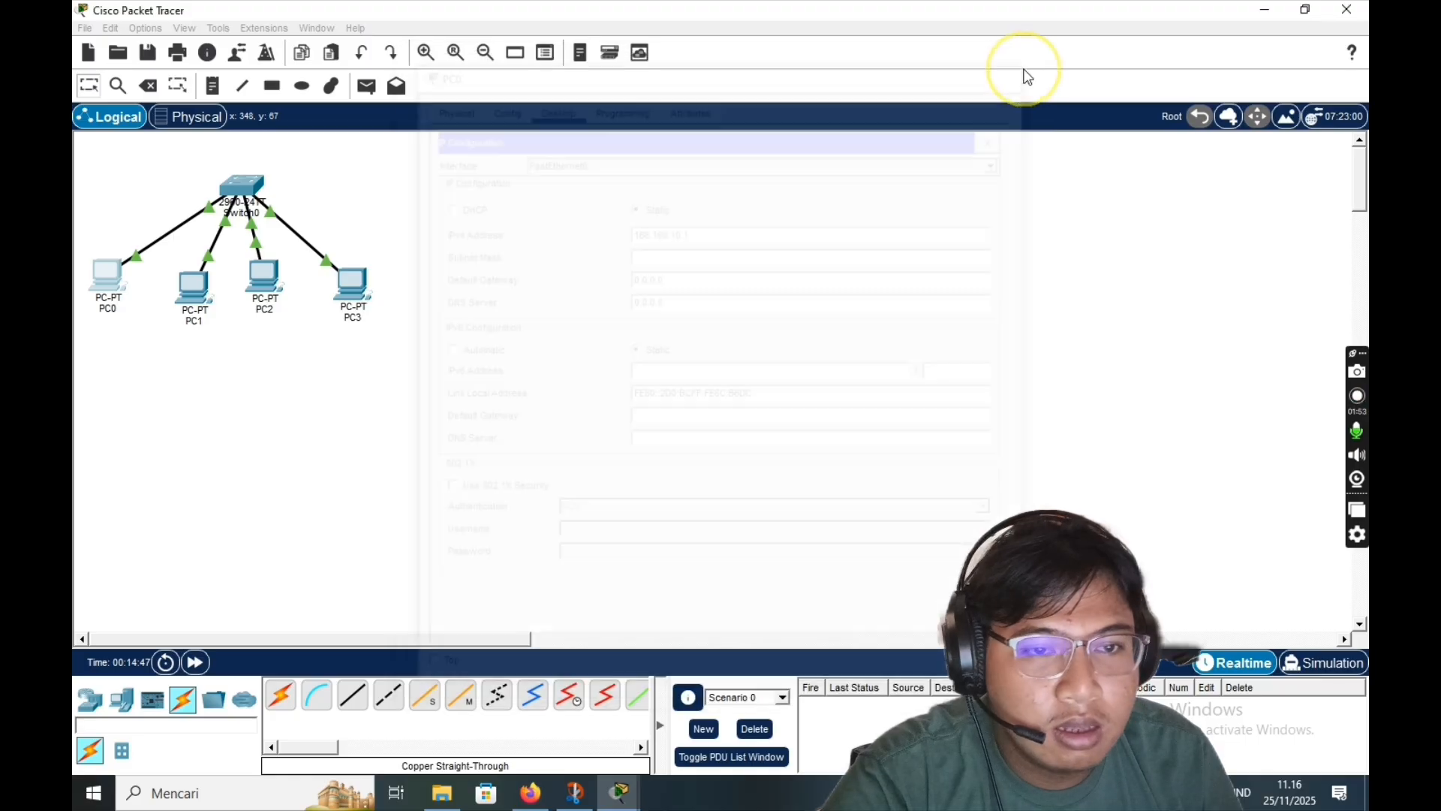
# - Set PC1's static IPv4 address to 168.169.10.2 in its desktop IP Configuration
pyautogui.click(195, 289)
pyautogui.click(551, 104)
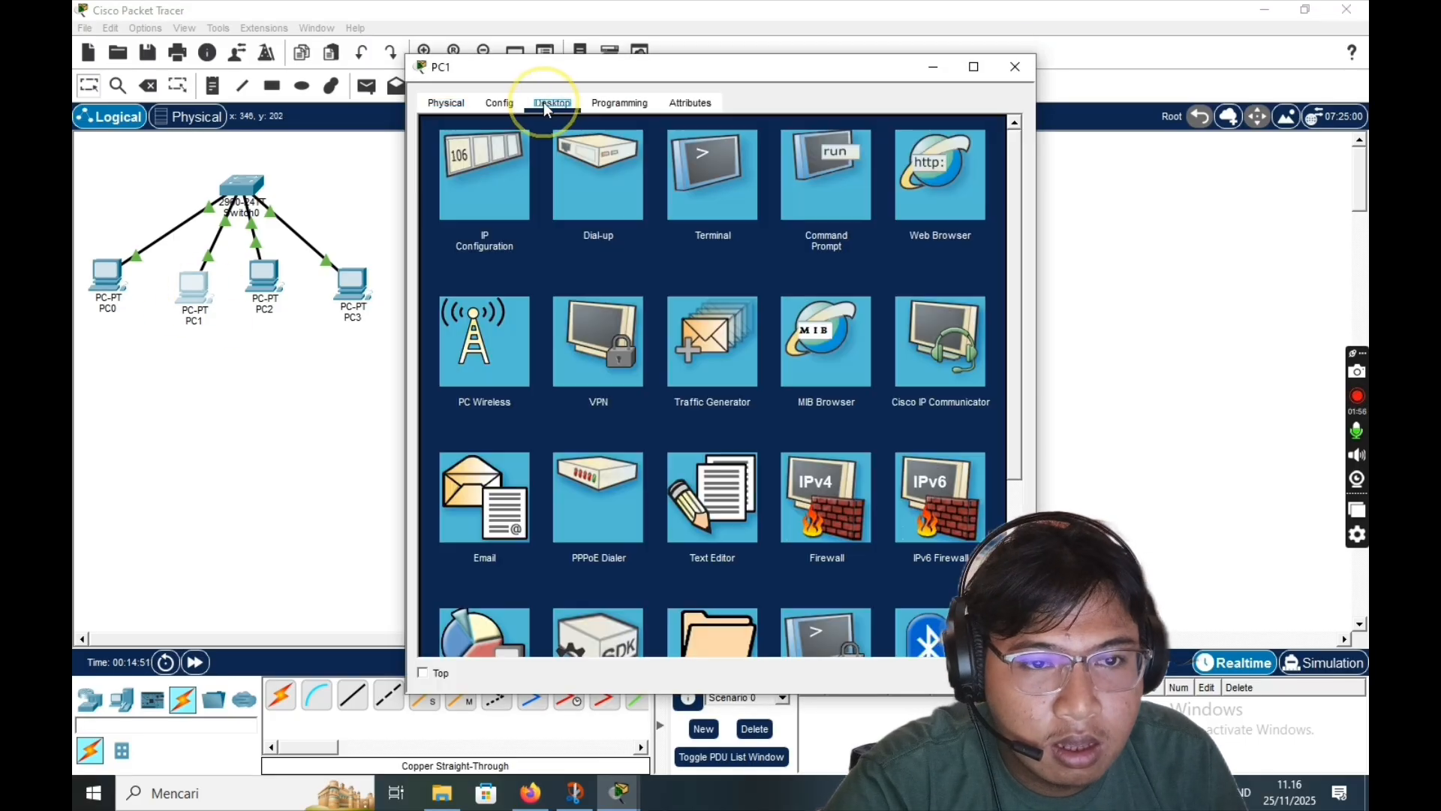
pyautogui.click(486, 172)
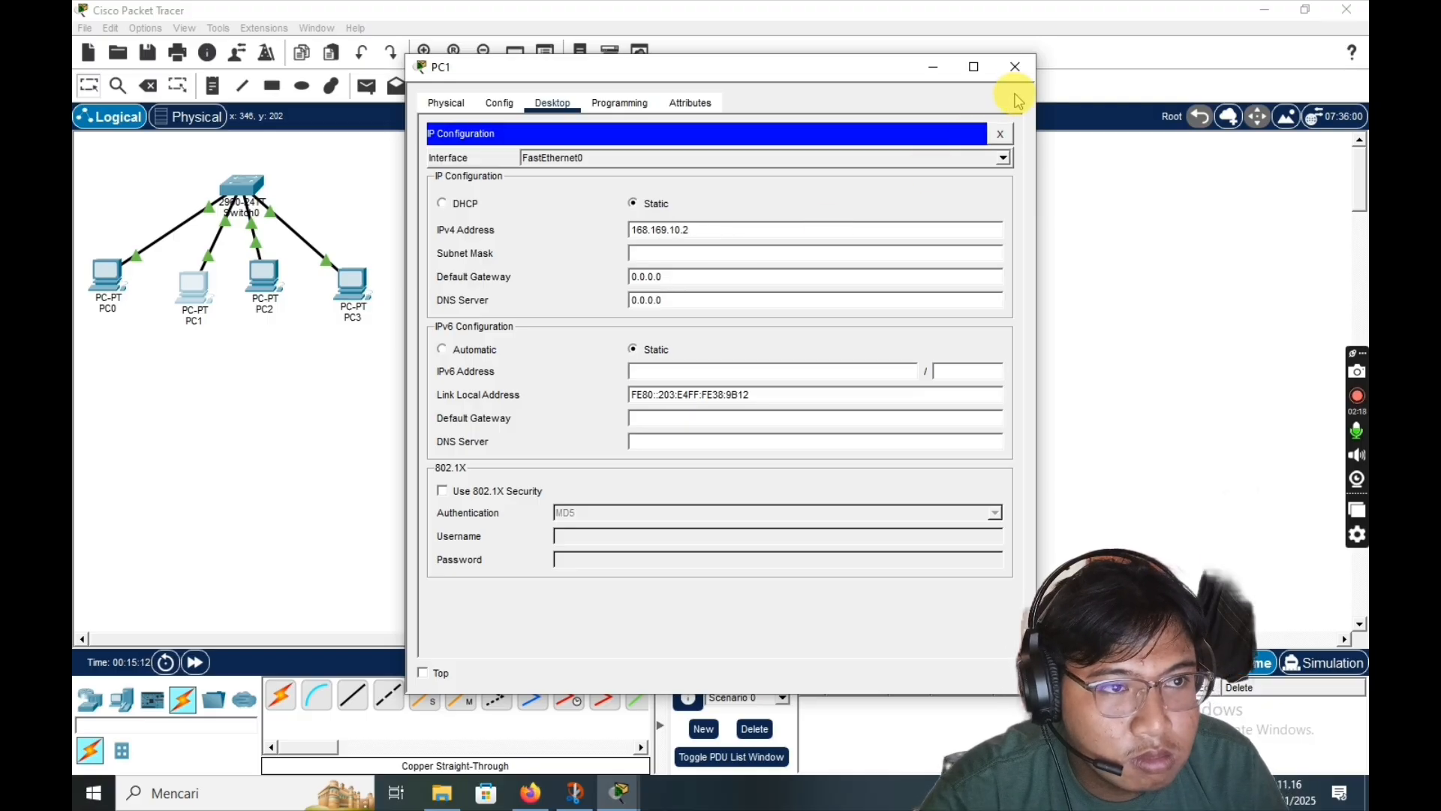
pyautogui.click(1014, 66)
# - Set PC2's static IPv4 address to 168.169.10.3 in its desktop IP Configuration
pyautogui.click(264, 277)
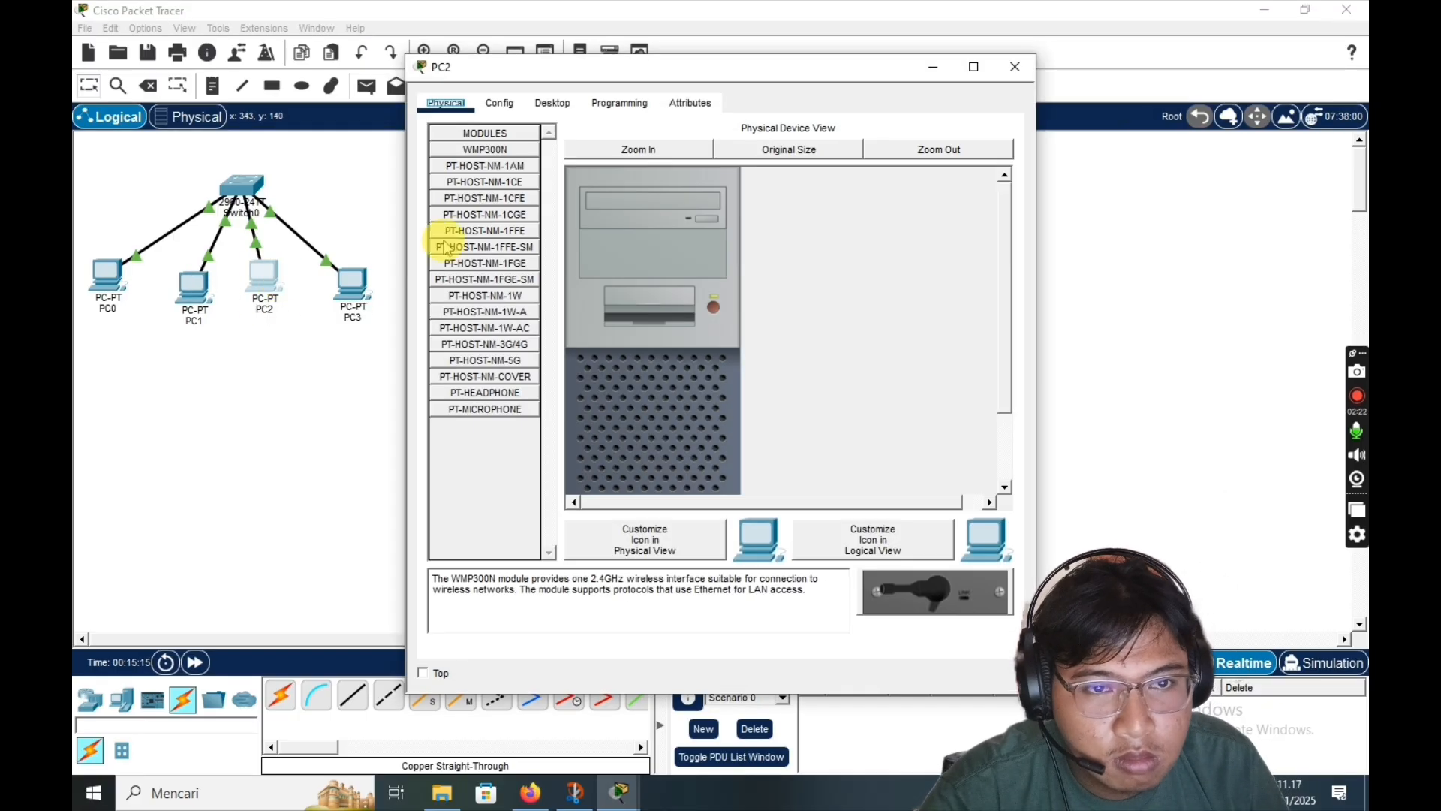
pyautogui.click(551, 104)
pyautogui.click(517, 229)
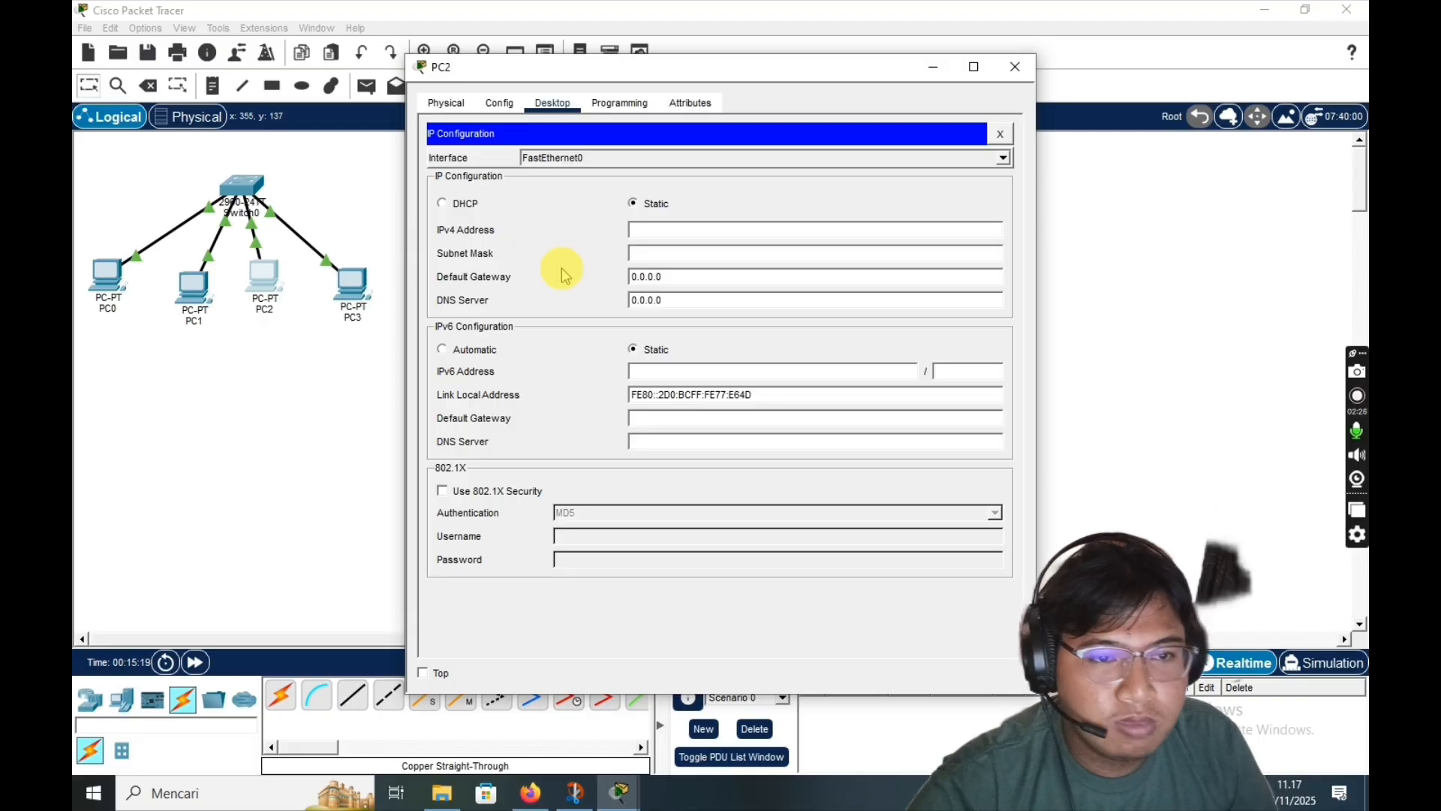
pyautogui.click(647, 233)
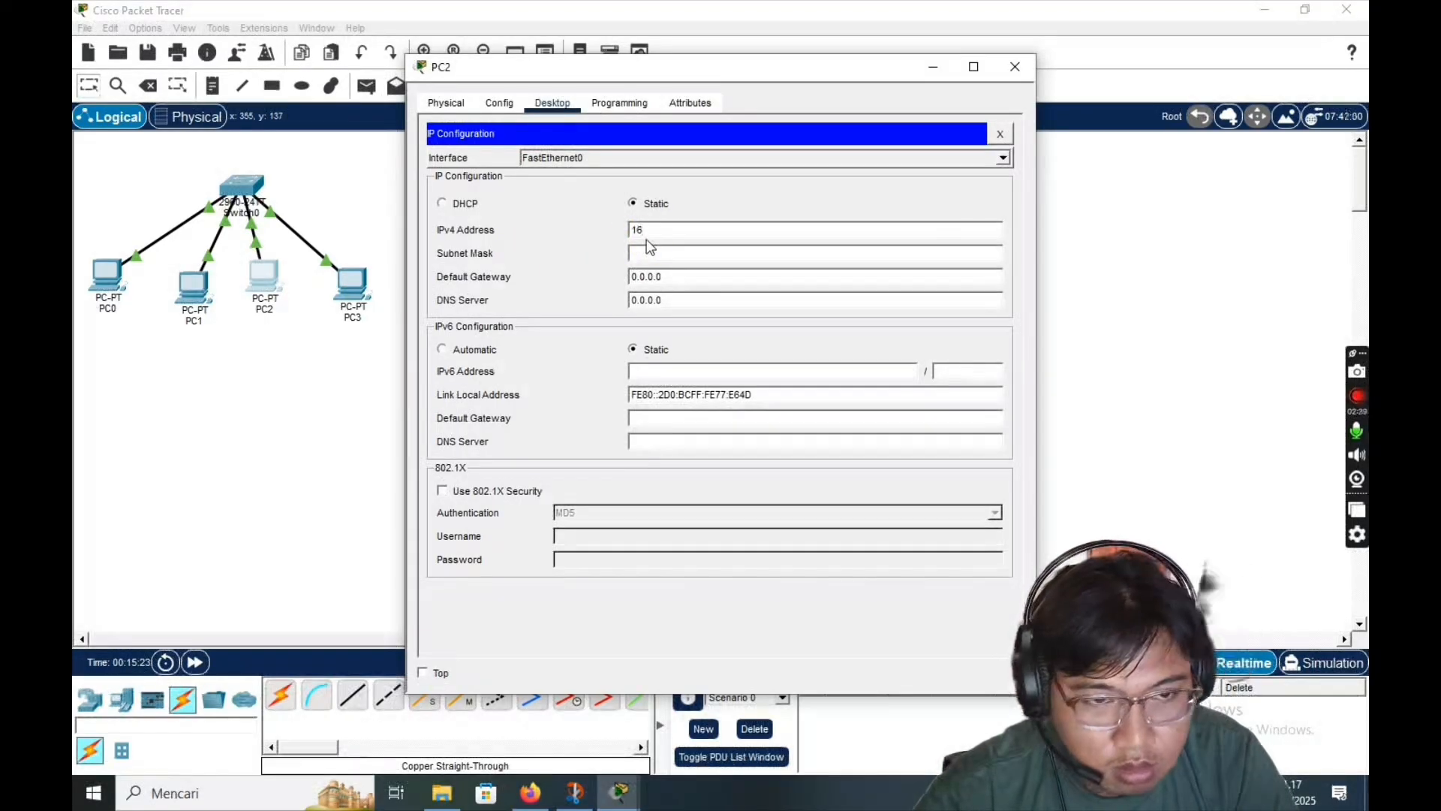
pyautogui.write('168.168.10')
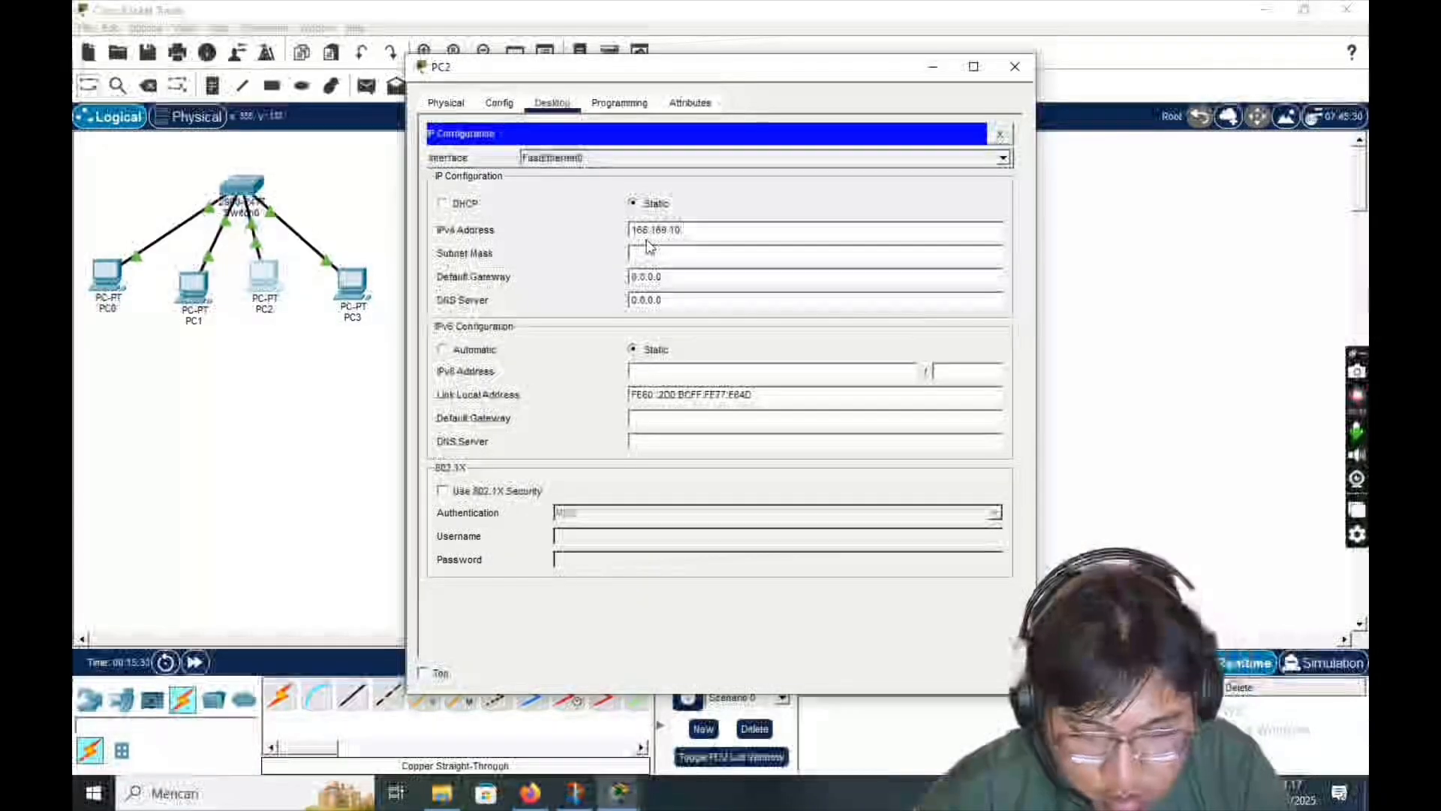
pyautogui.write('.3')
pyautogui.click(751, 132)
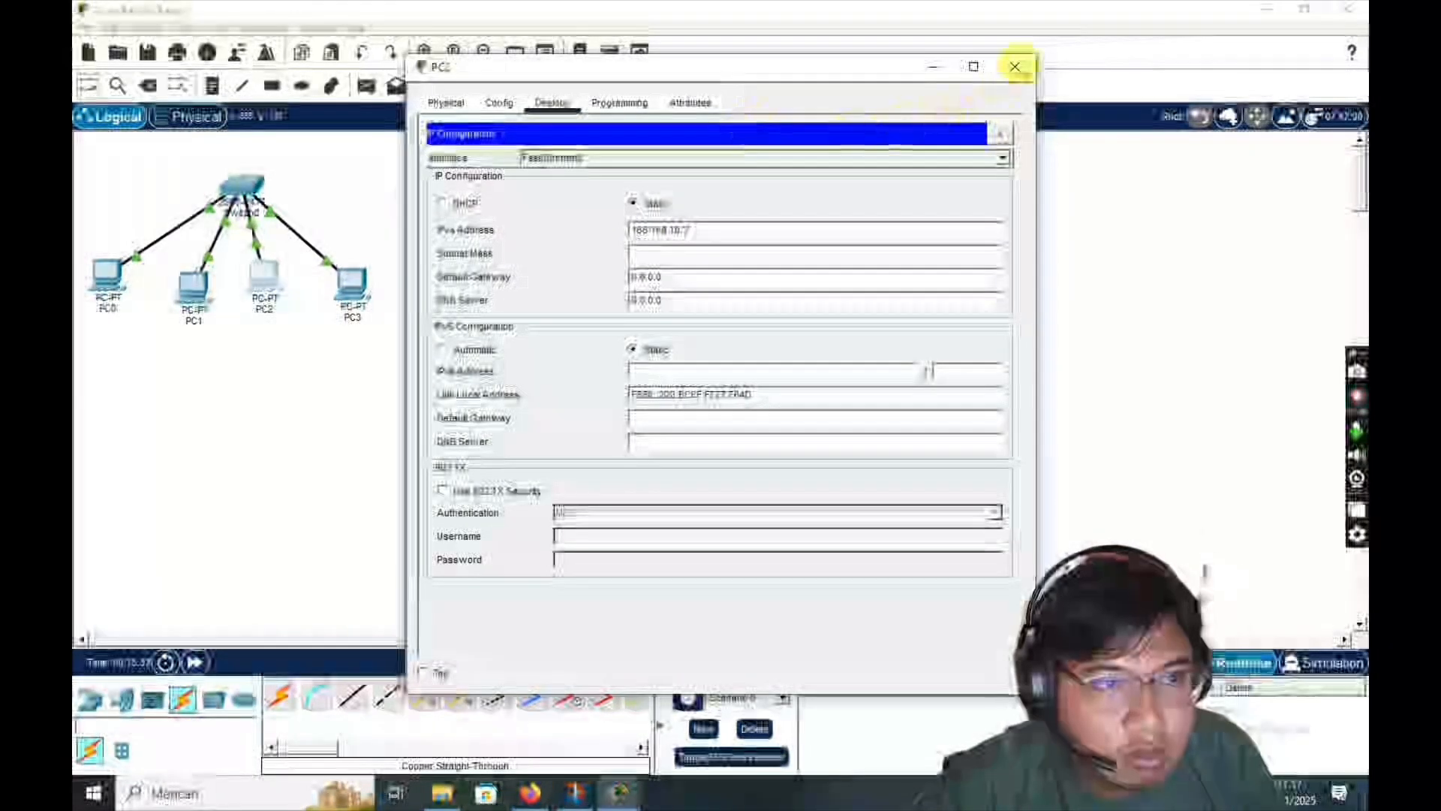
# - Set PC3's static IPv4 address to 168.169.10.4 in its desktop IP Configuration
pyautogui.click(1015, 66)
pyautogui.click(359, 293)
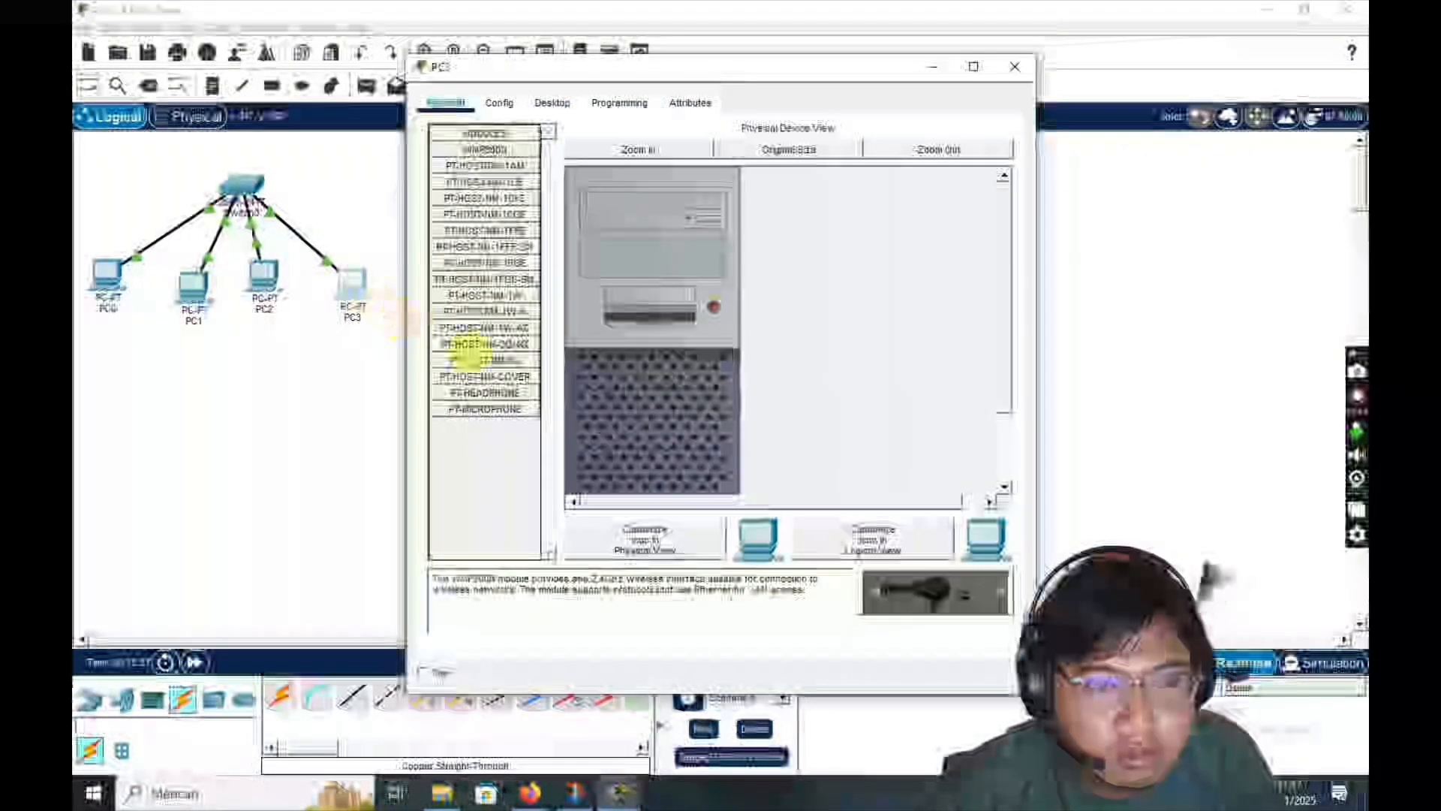
pyautogui.click(548, 103)
pyautogui.click(485, 175)
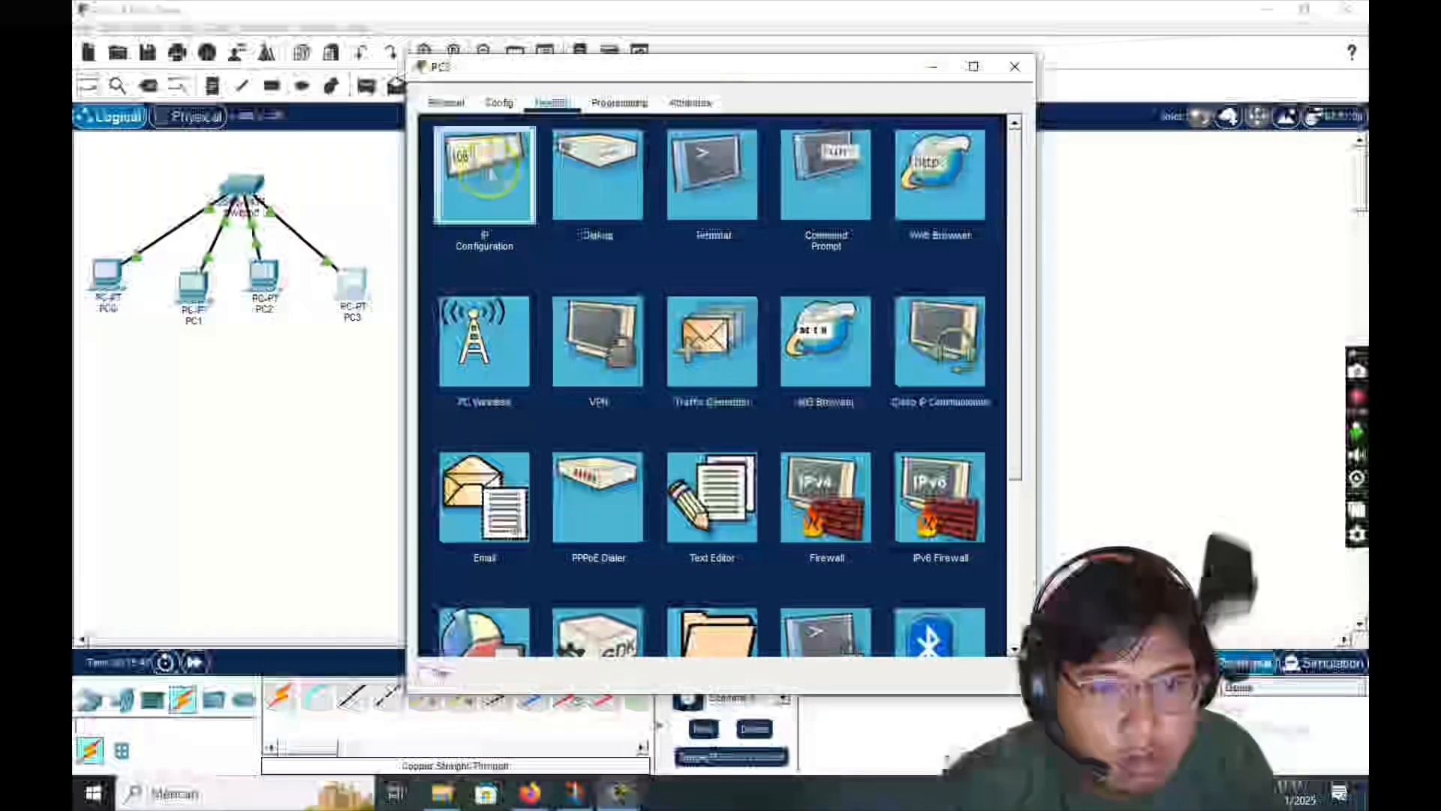
pyautogui.click(638, 204)
pyautogui.click(668, 234)
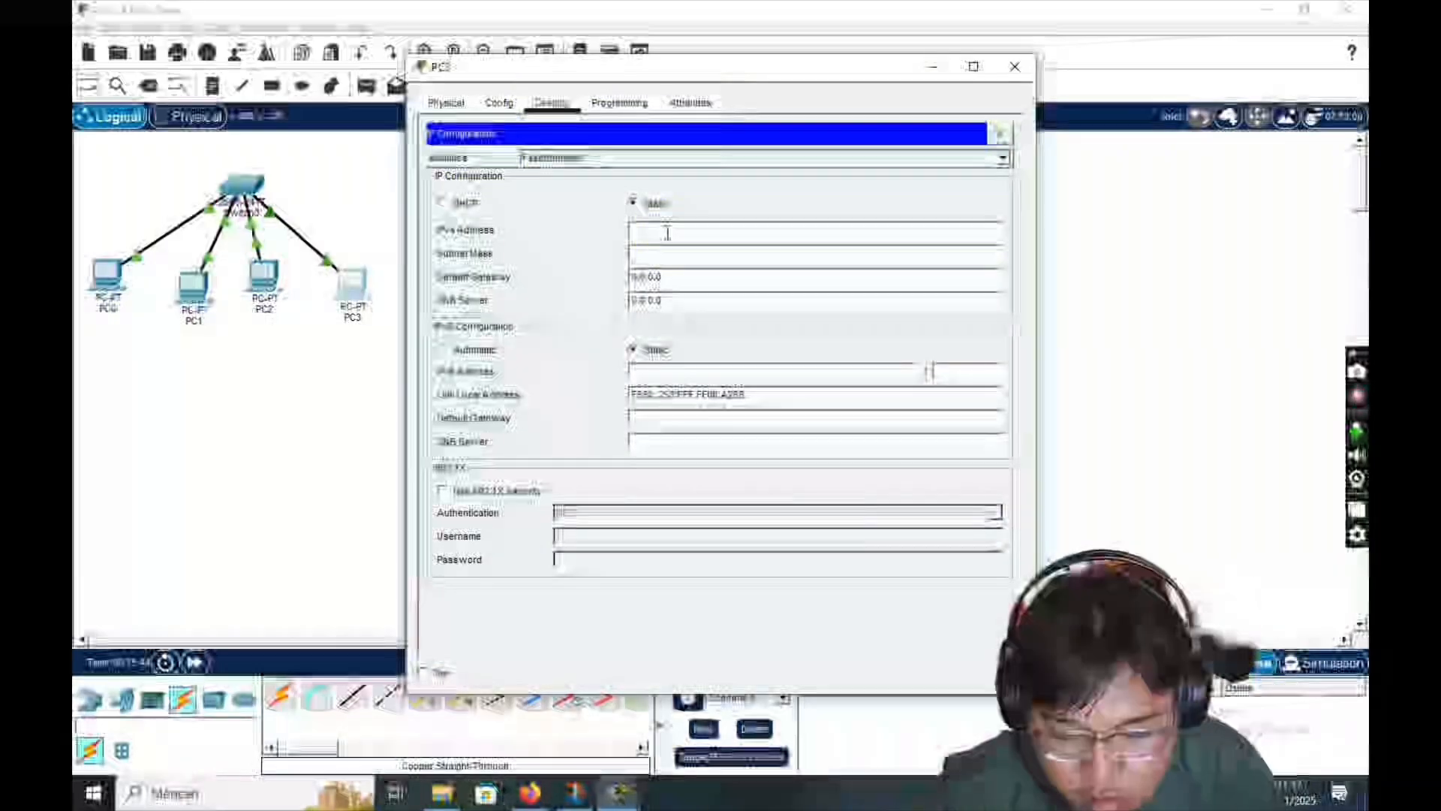
pyautogui.write('192.')
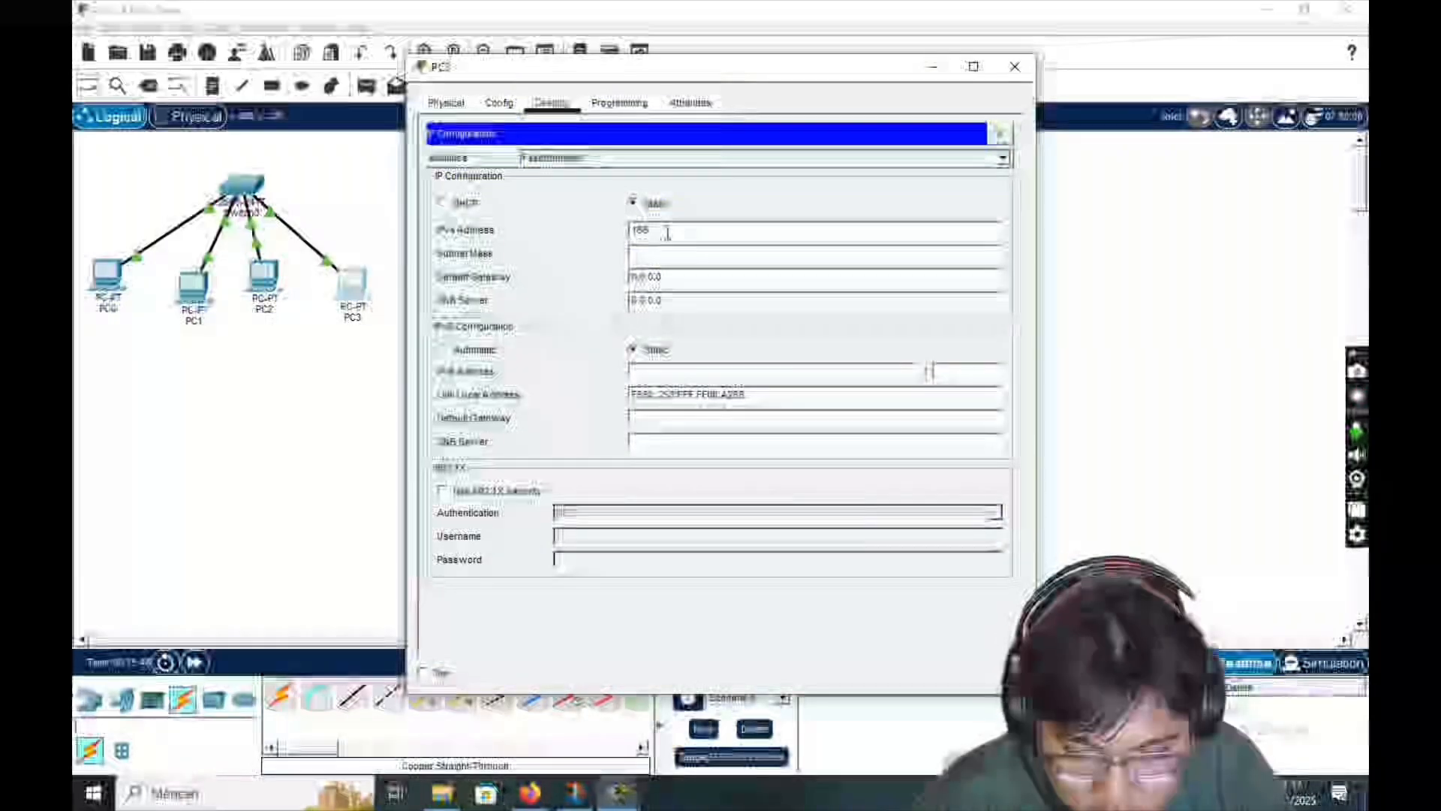
pyautogui.write('168.169.10.4')
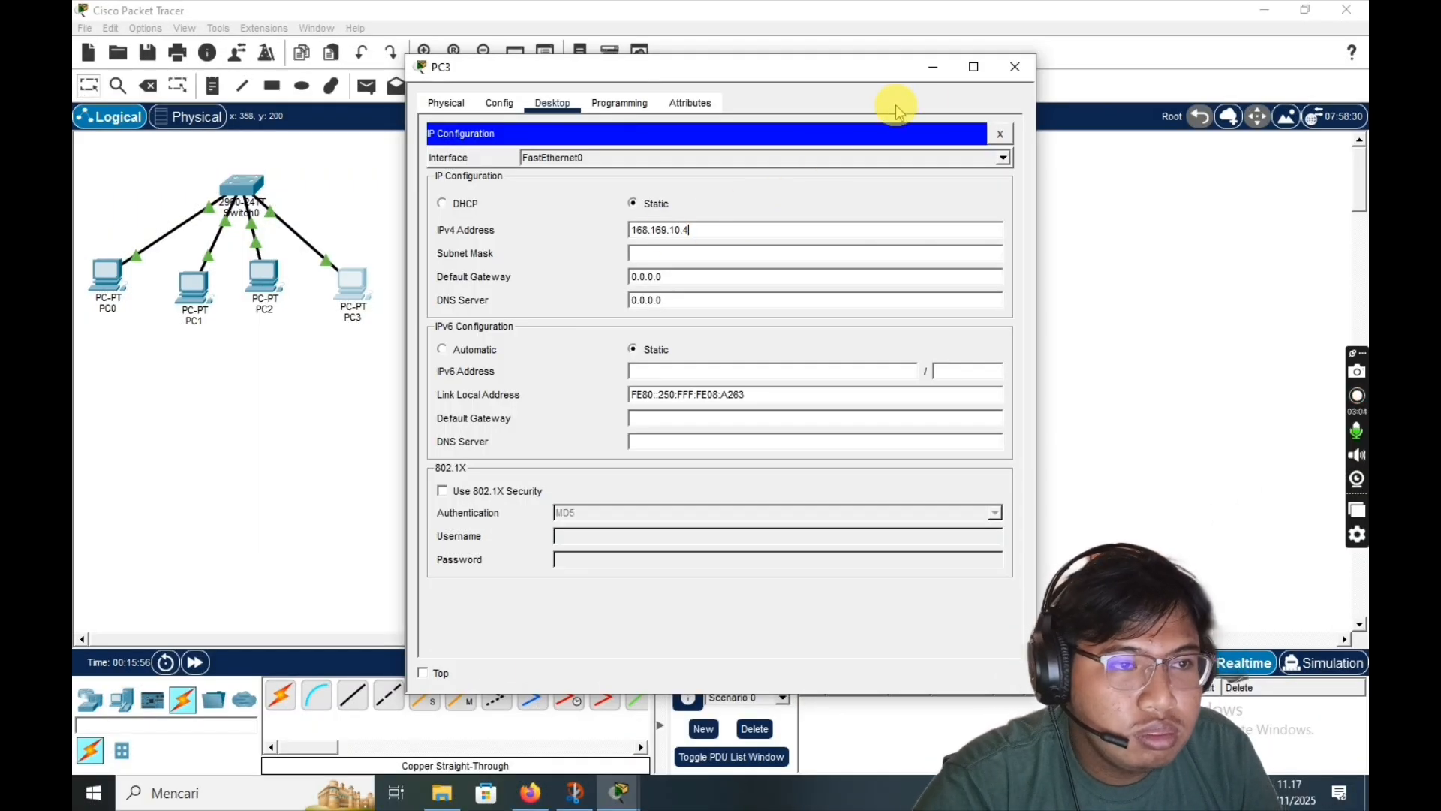
pyautogui.click(1015, 66)
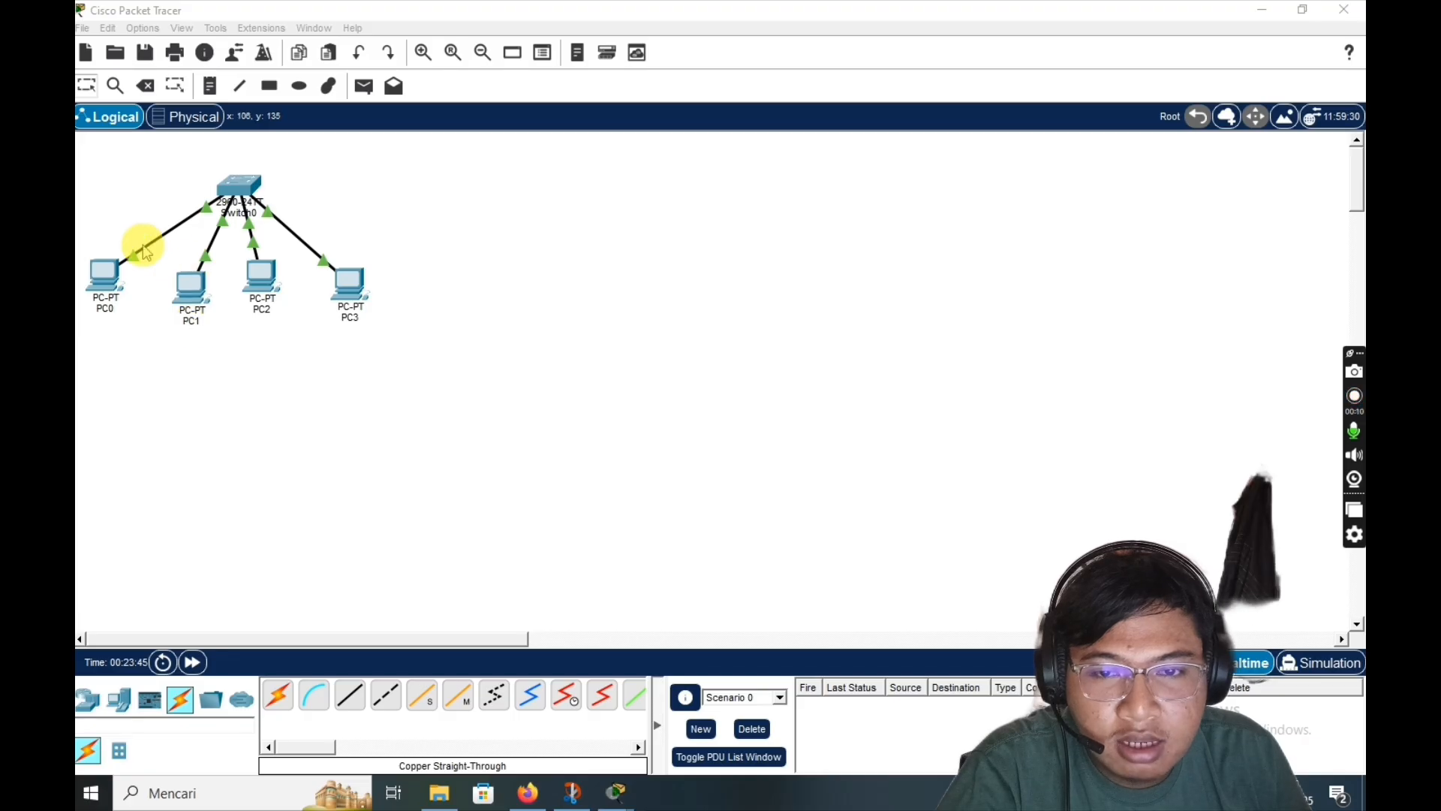
# - Open PC1's command prompt and ping 168.169.10.1
pyautogui.click(186, 300)
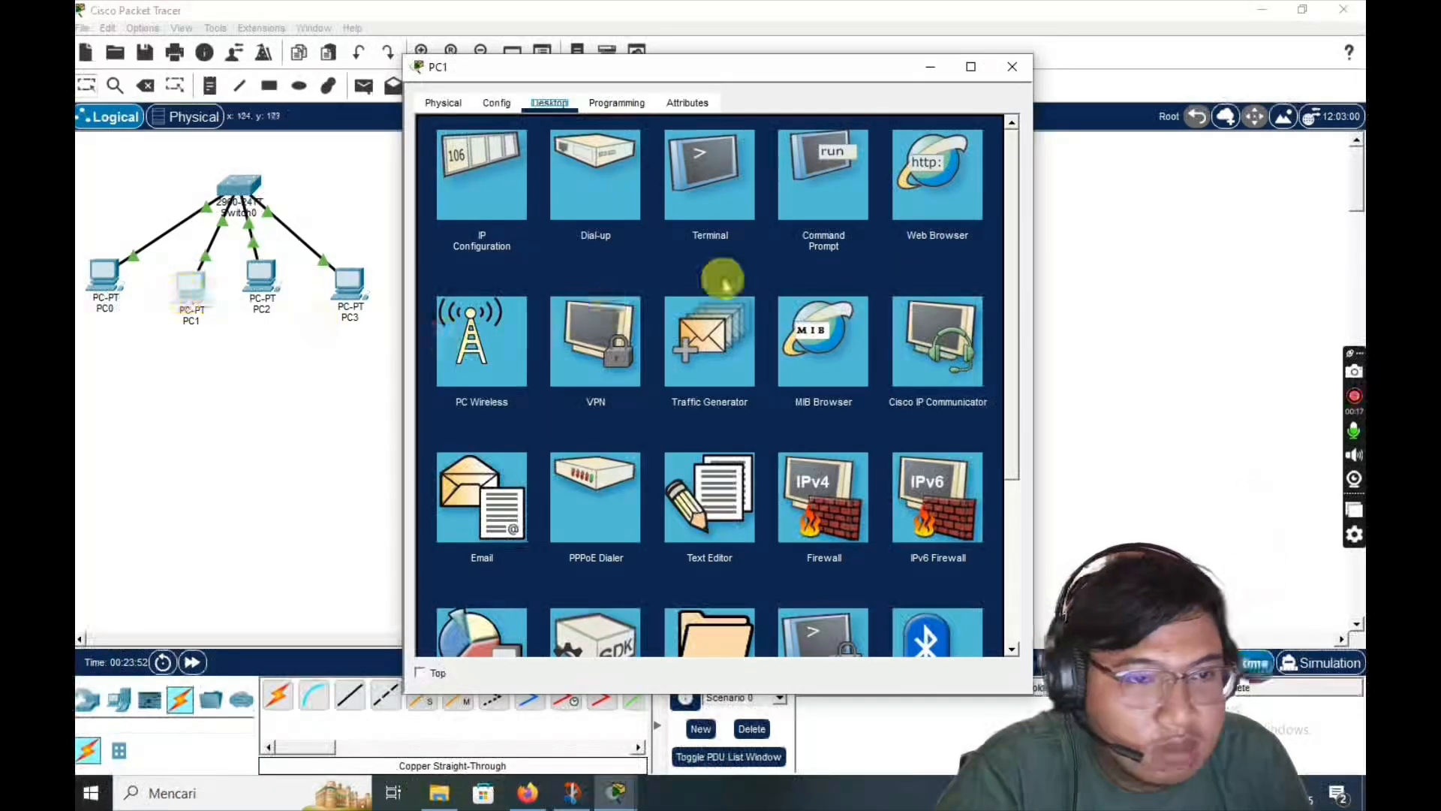
pyautogui.click(841, 207)
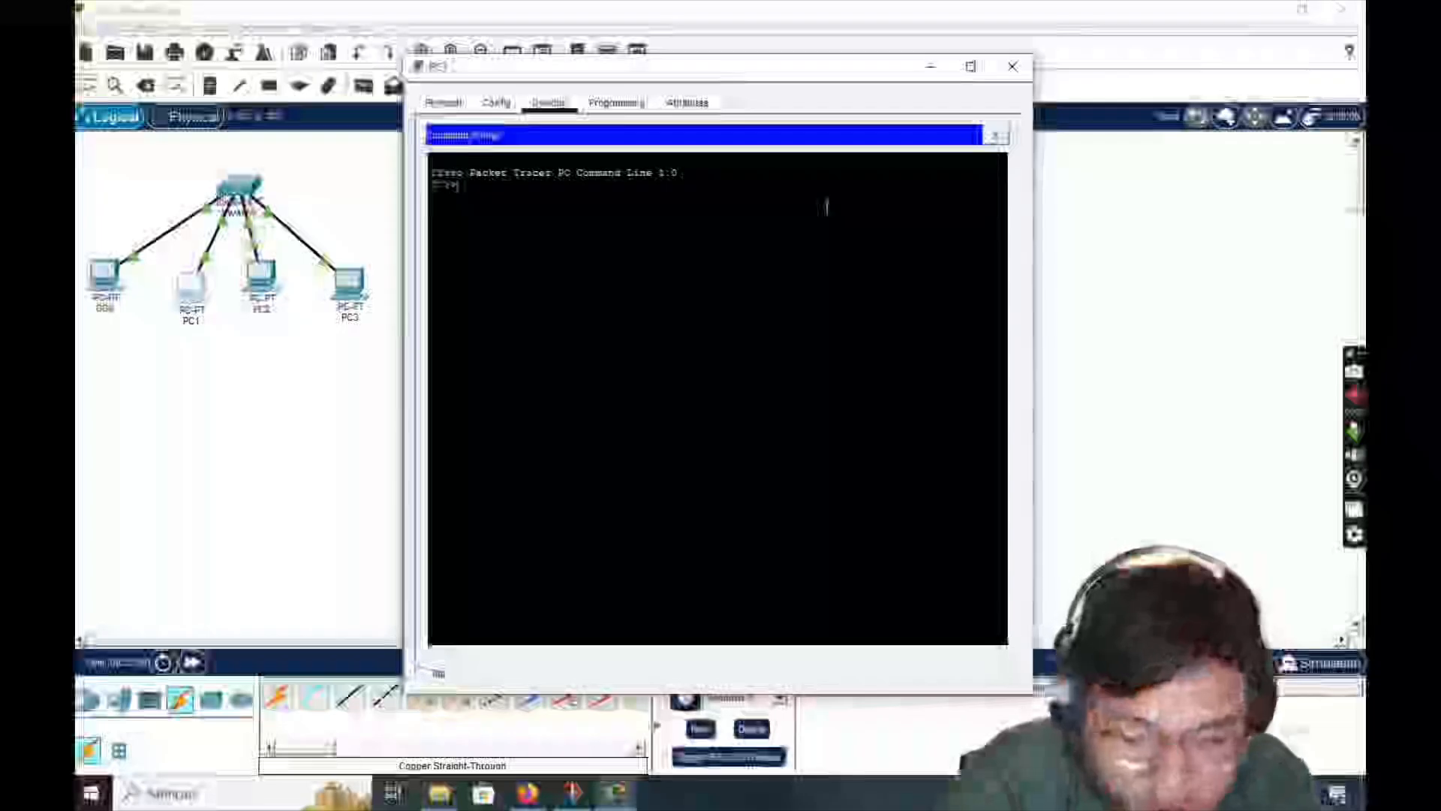
pyautogui.write('pin')
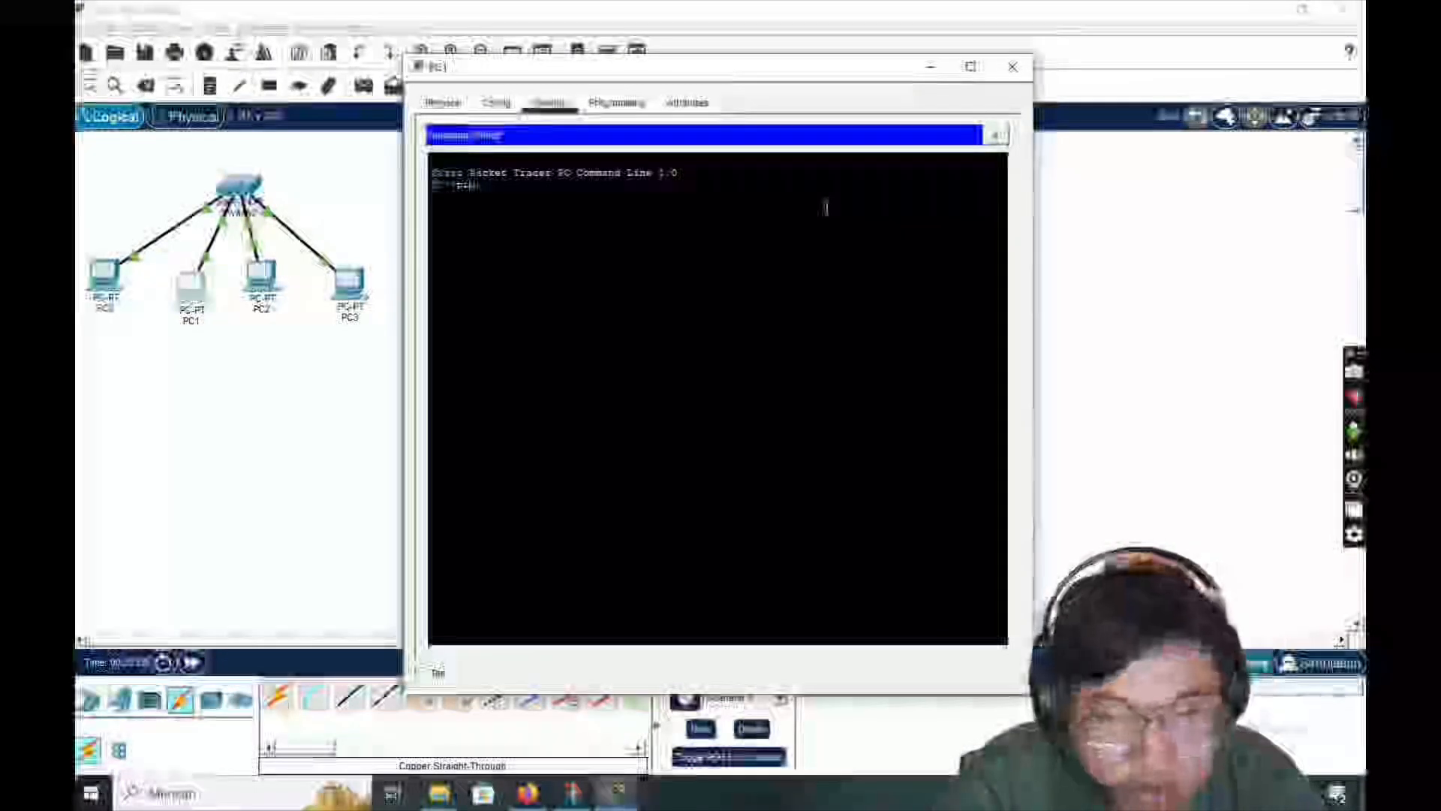
pyautogui.write('g')
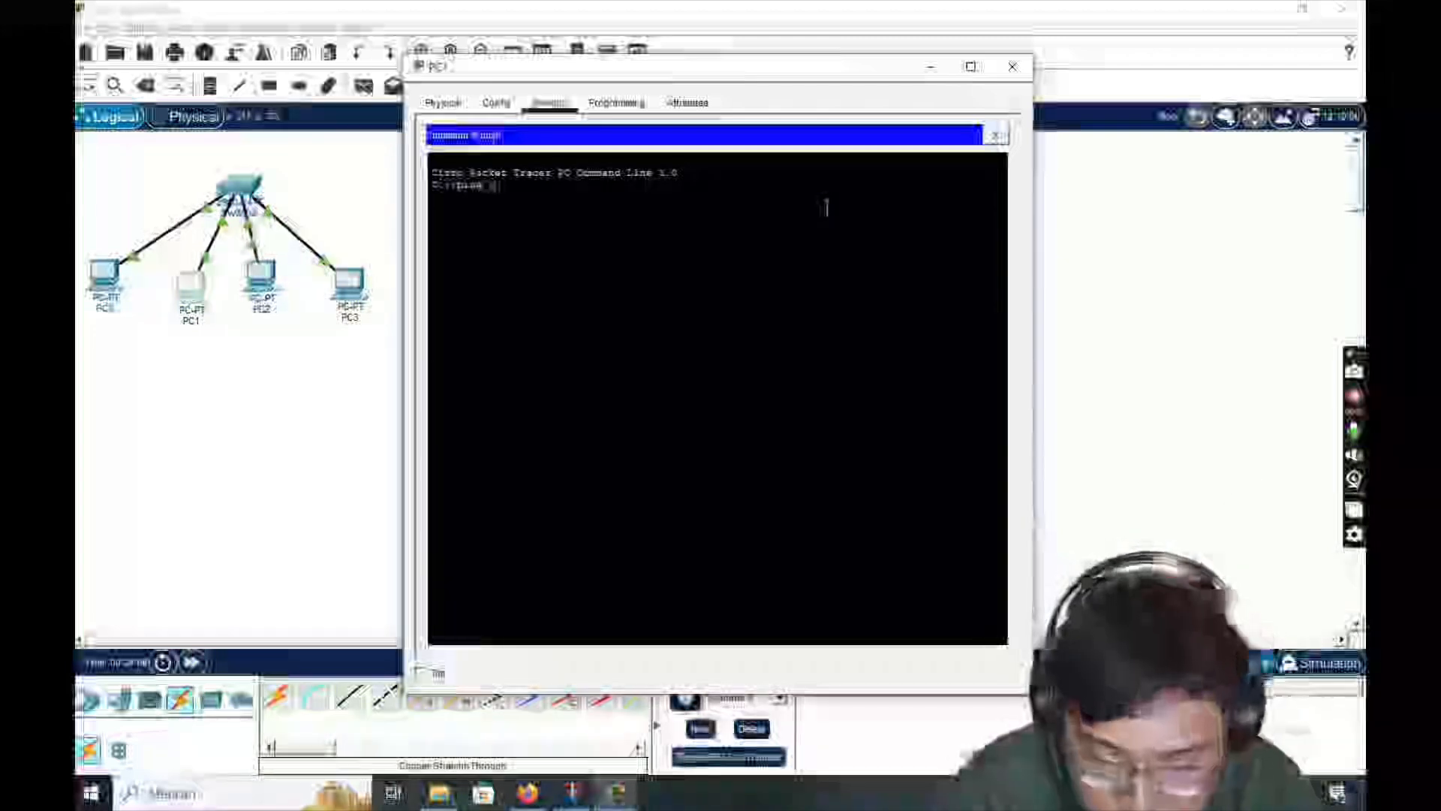
pyautogui.write('192')
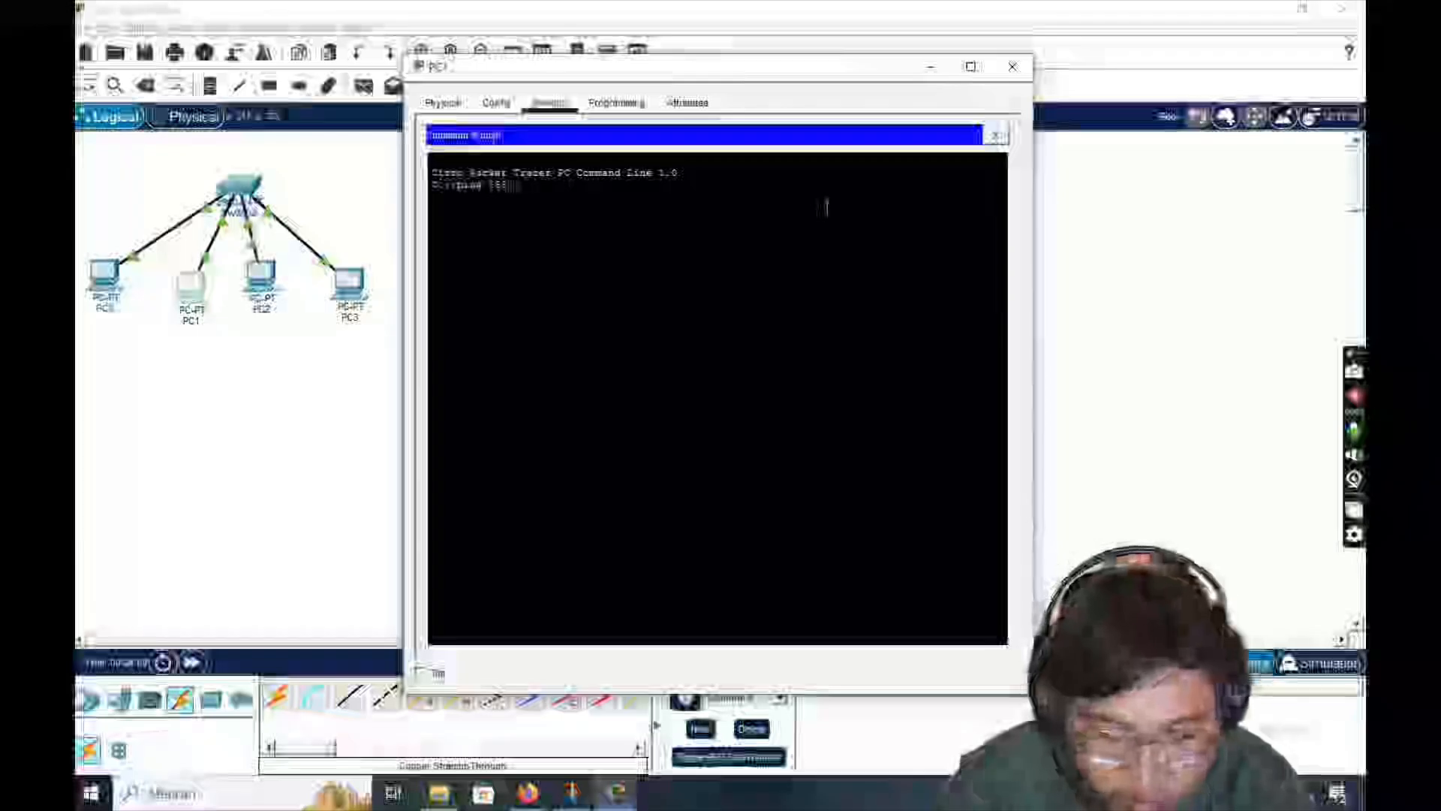
pyautogui.write('.168.10.')
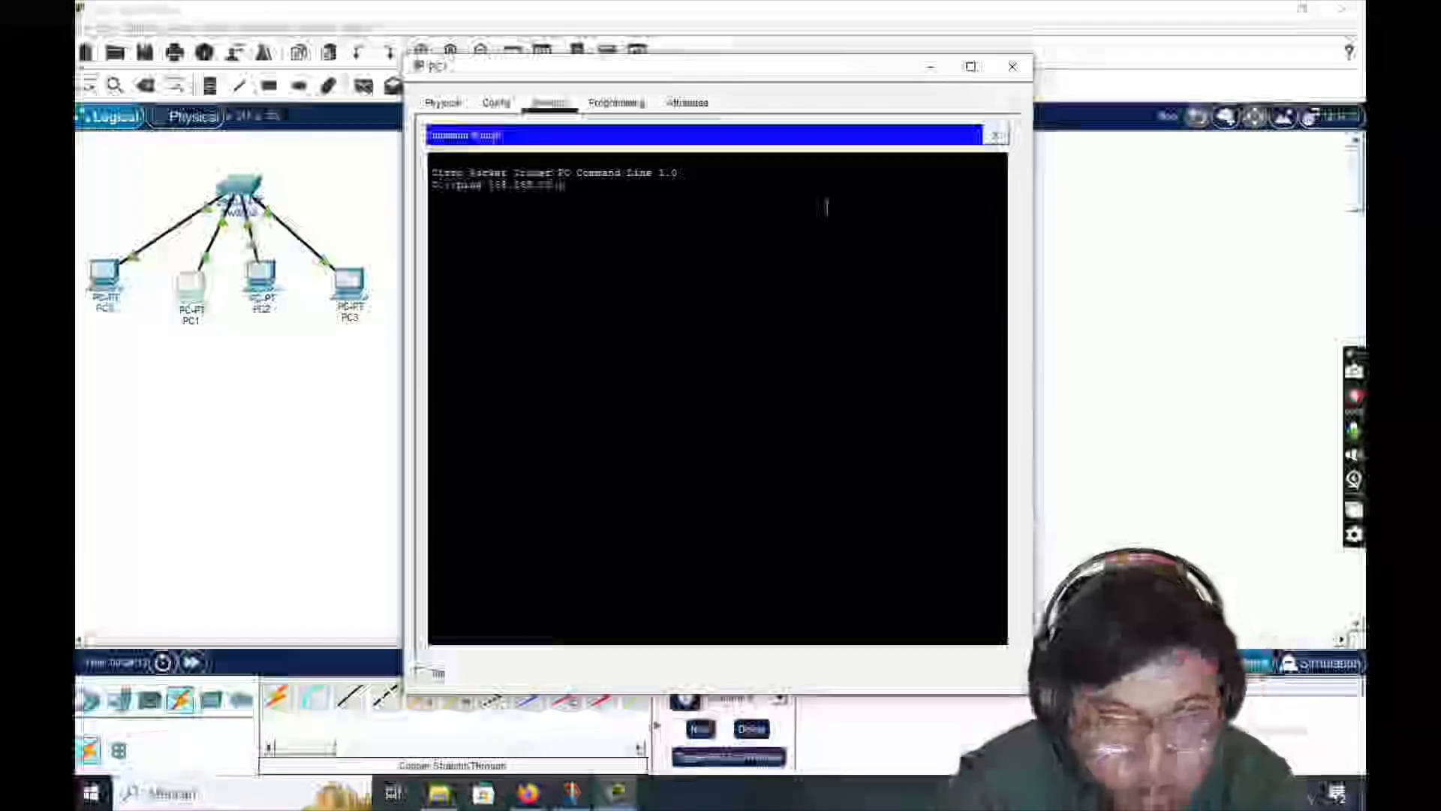
pyautogui.write('1')
pyautogui.press('Return')
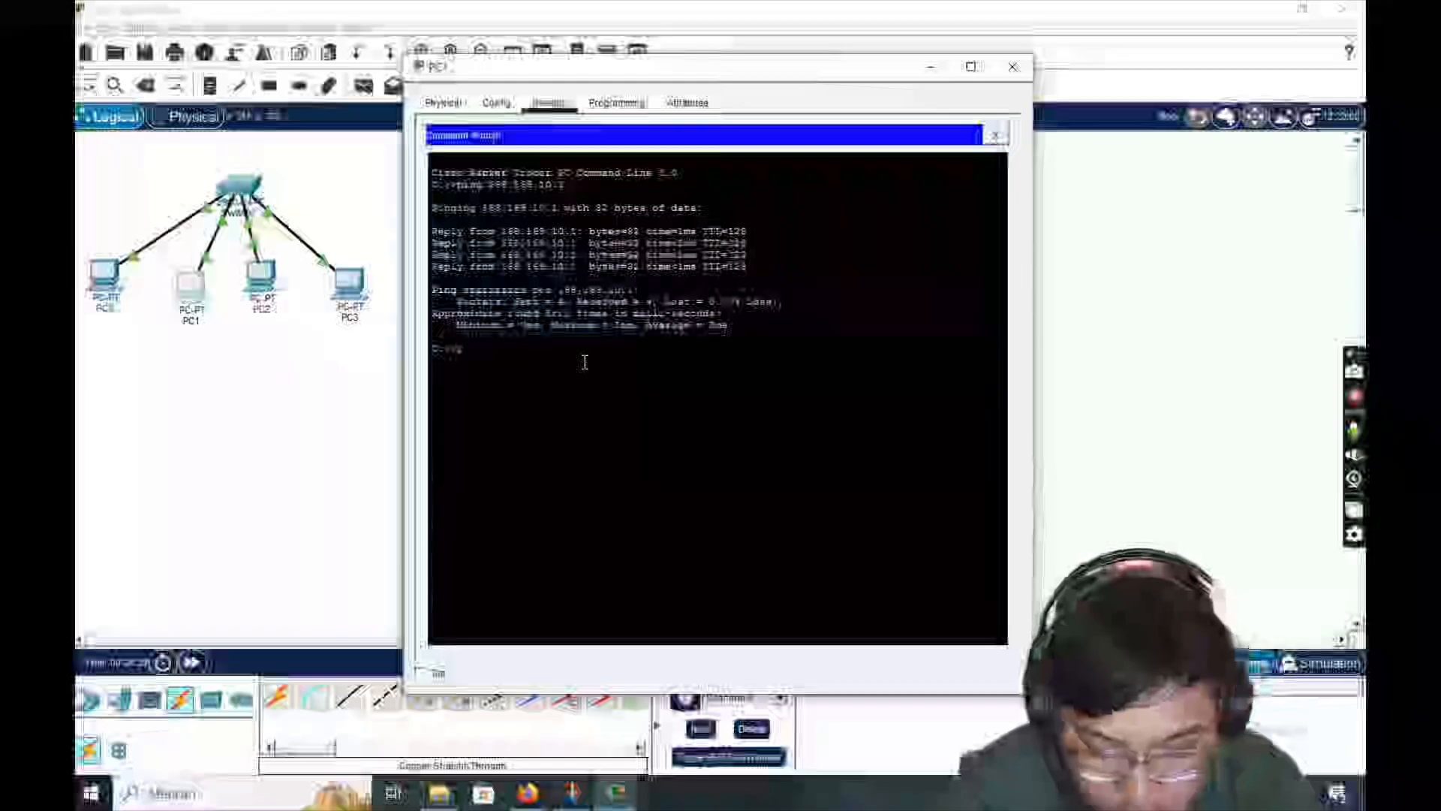
# - From PC1's command prompt, ping 168.169.10.3
pyautogui.write('ping 1')
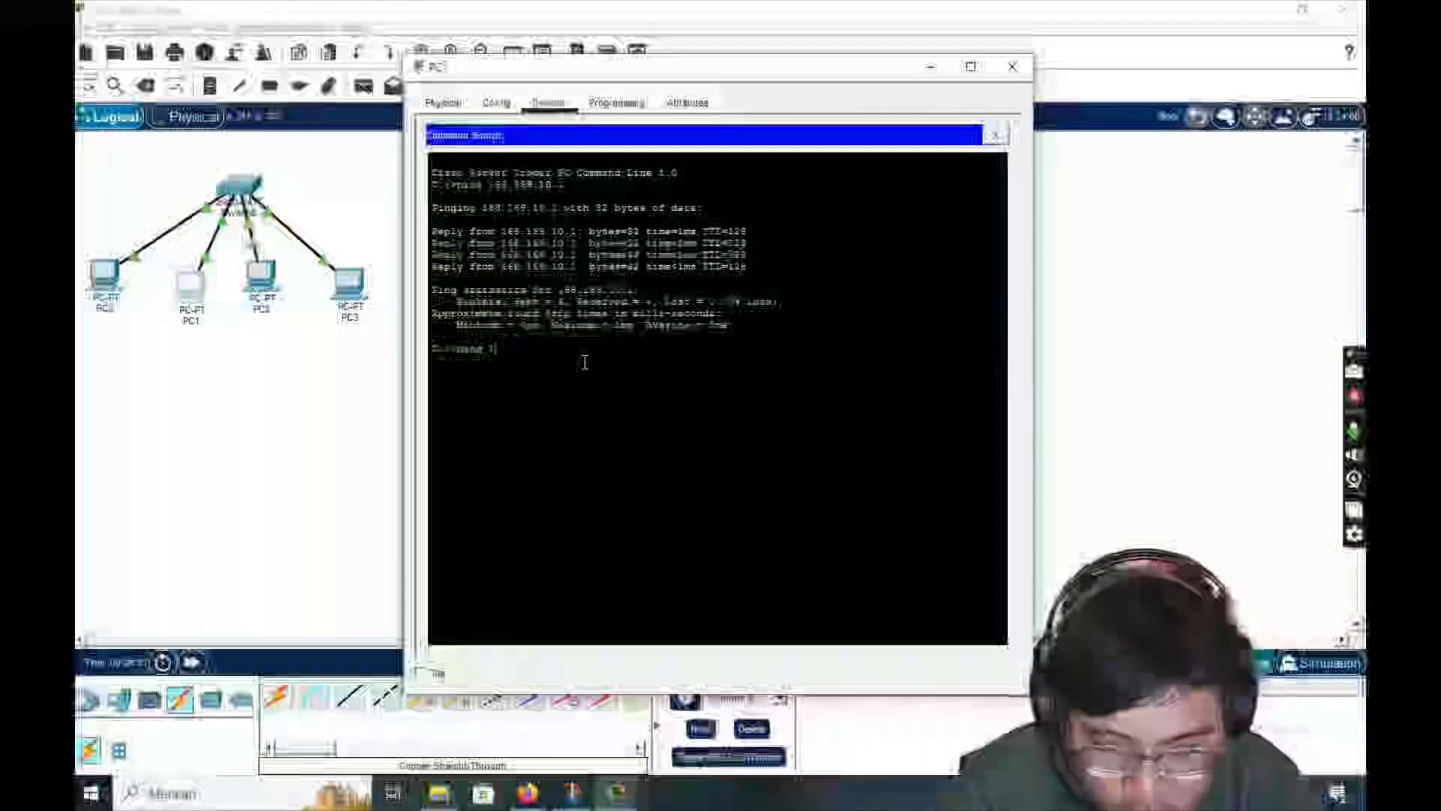
pyautogui.write('68.16')
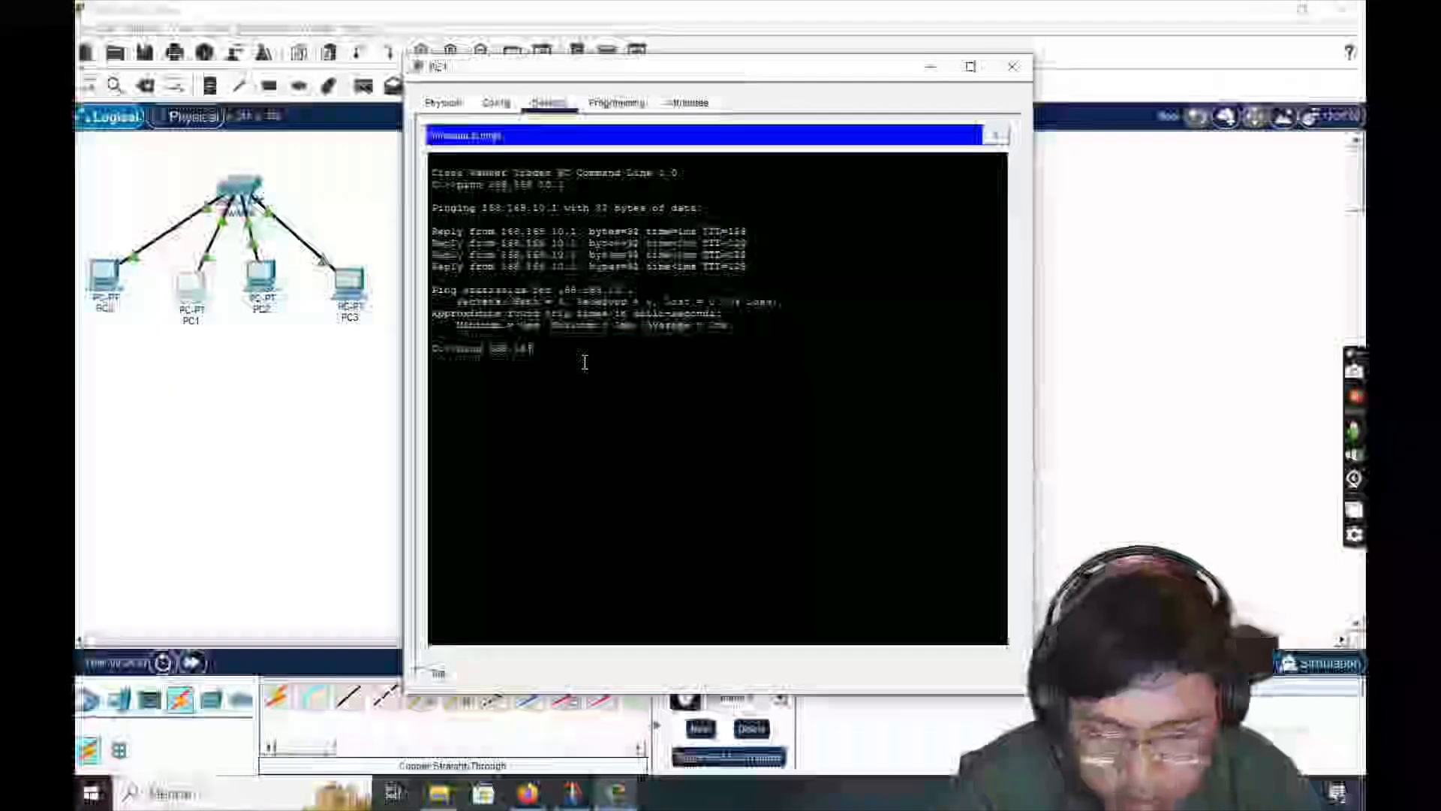
pyautogui.write('8.10.3')
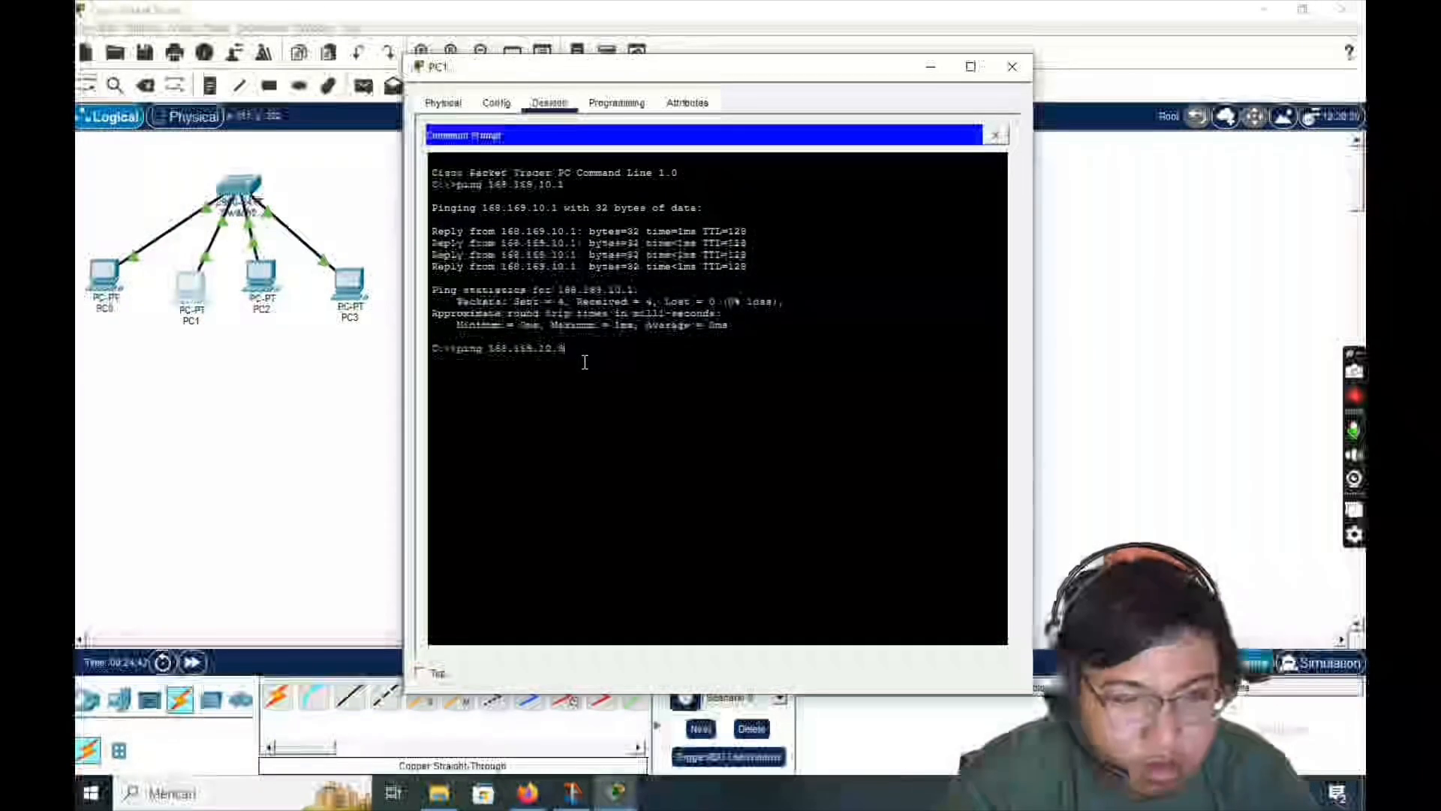
pyautogui.press('Return')
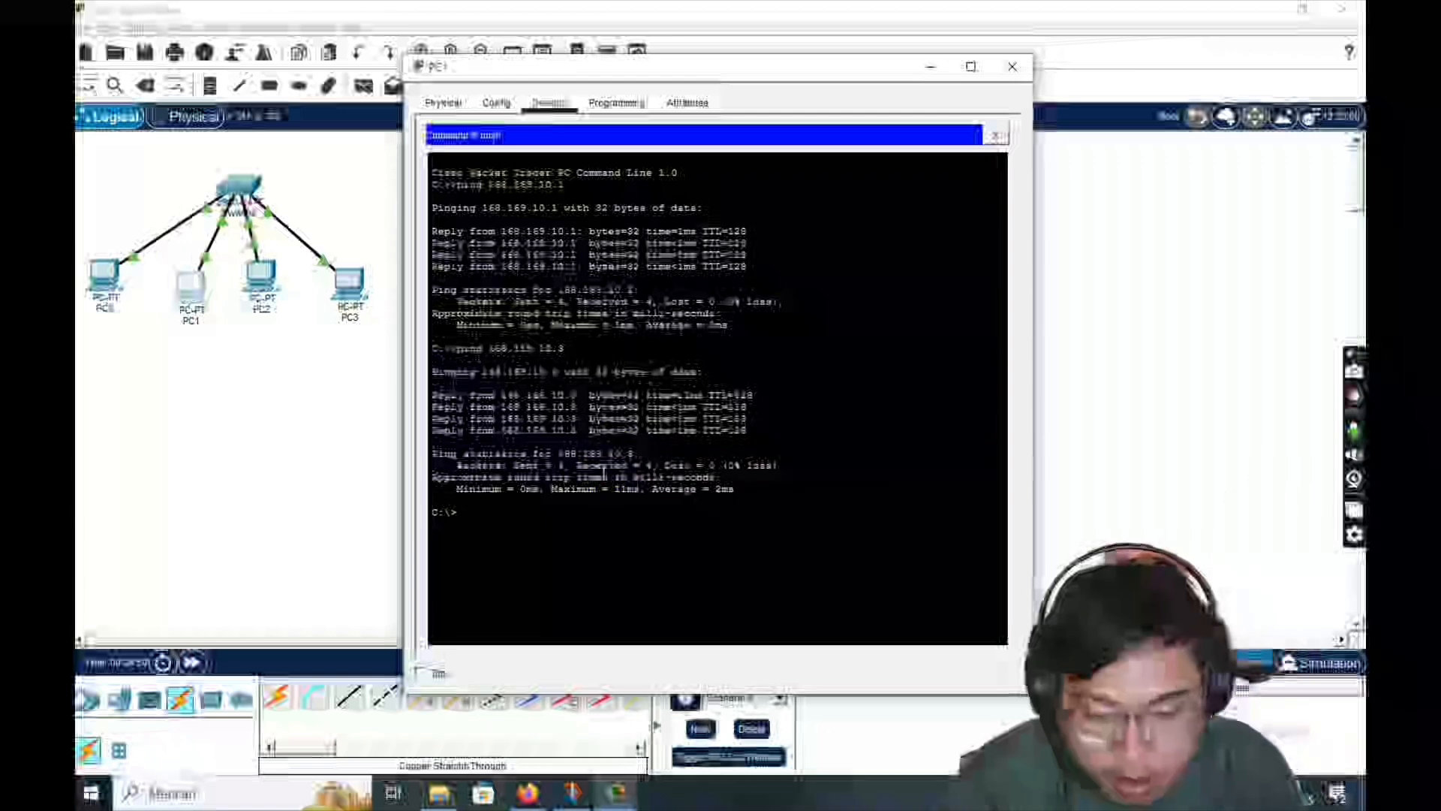
# - From PC1's command prompt, ping 168.169.10.4 and close the PC1 window
pyautogui.write('ping')
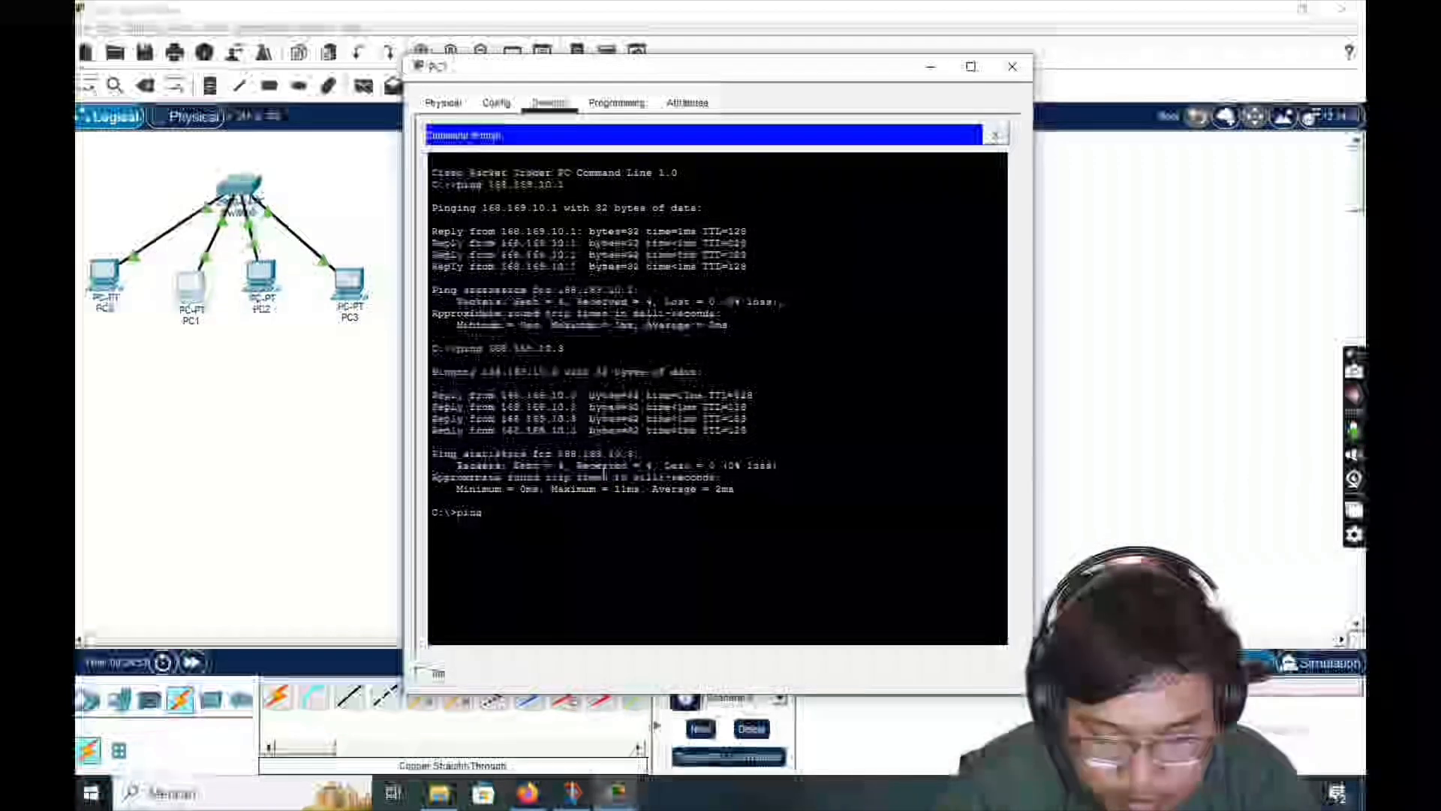
pyautogui.write(' 168.')
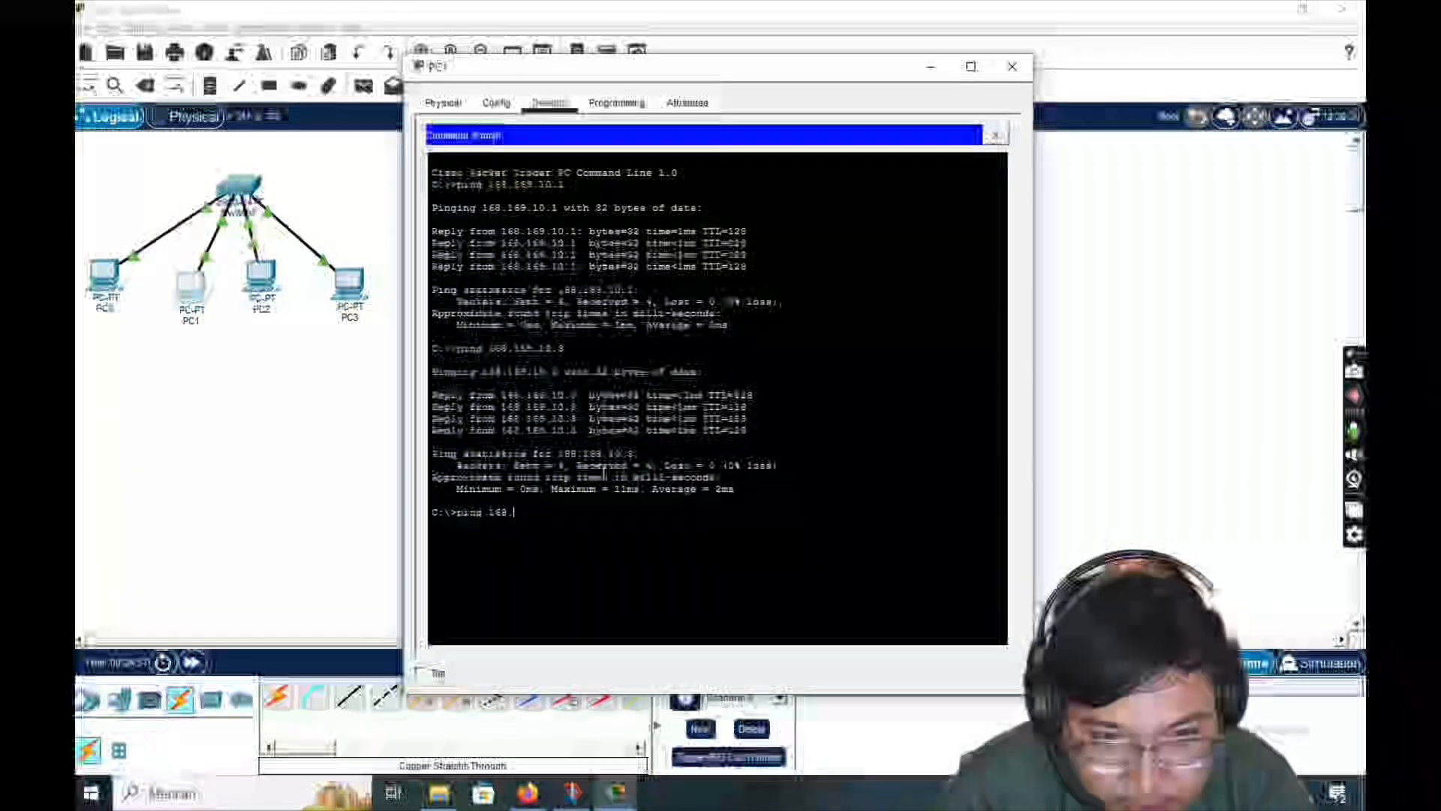
pyautogui.write('169.')
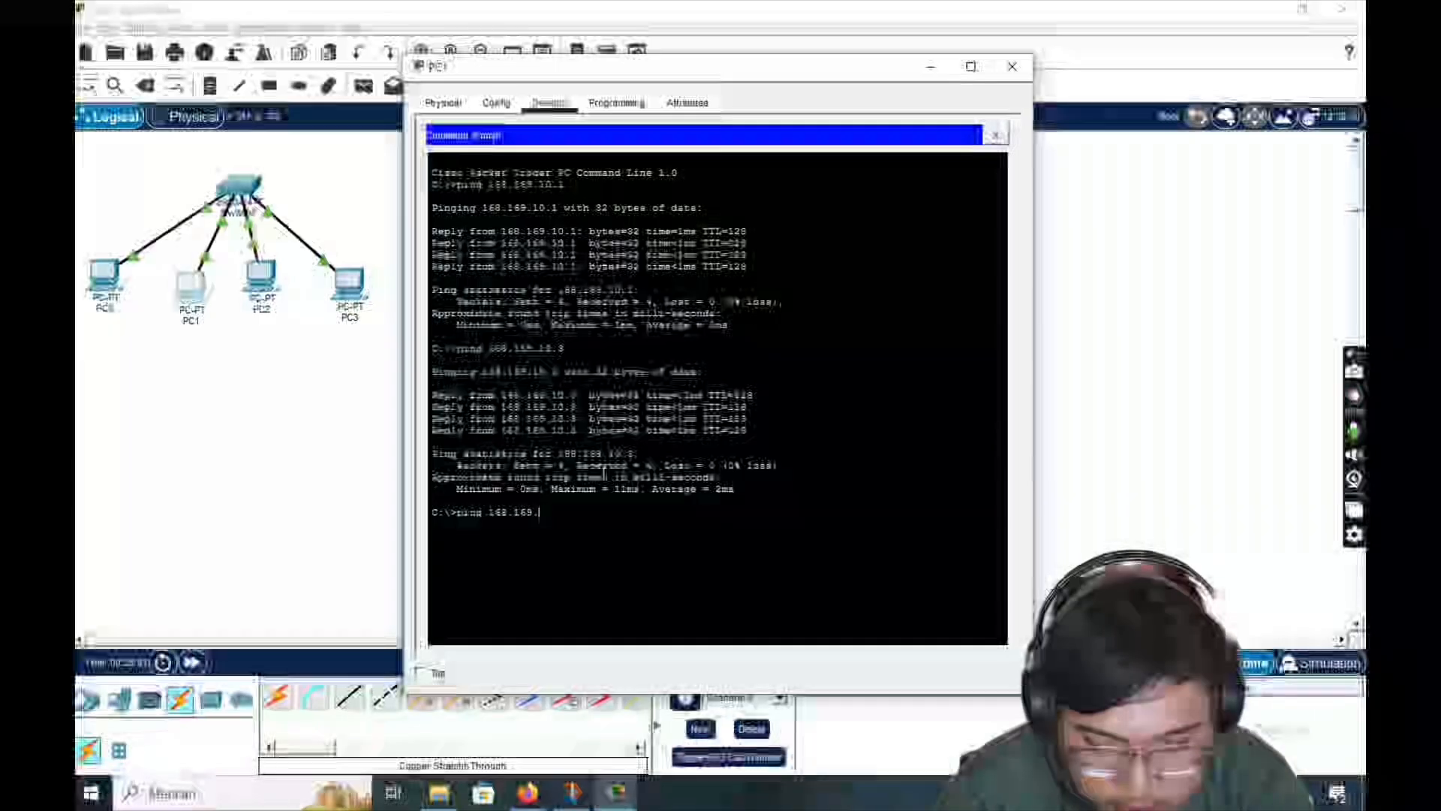
pyautogui.write('10.4')
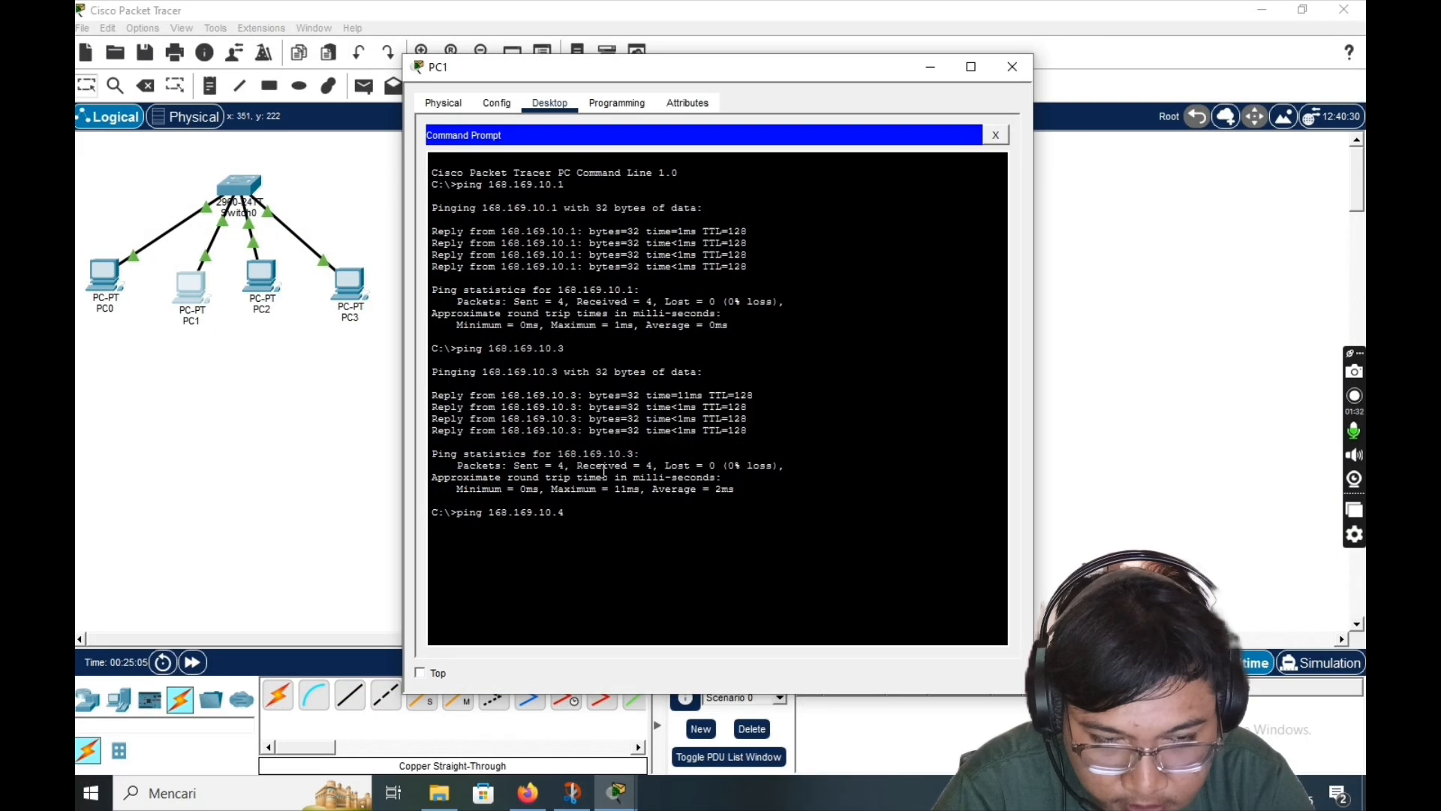
pyautogui.write('.')
pyautogui.press('Return')
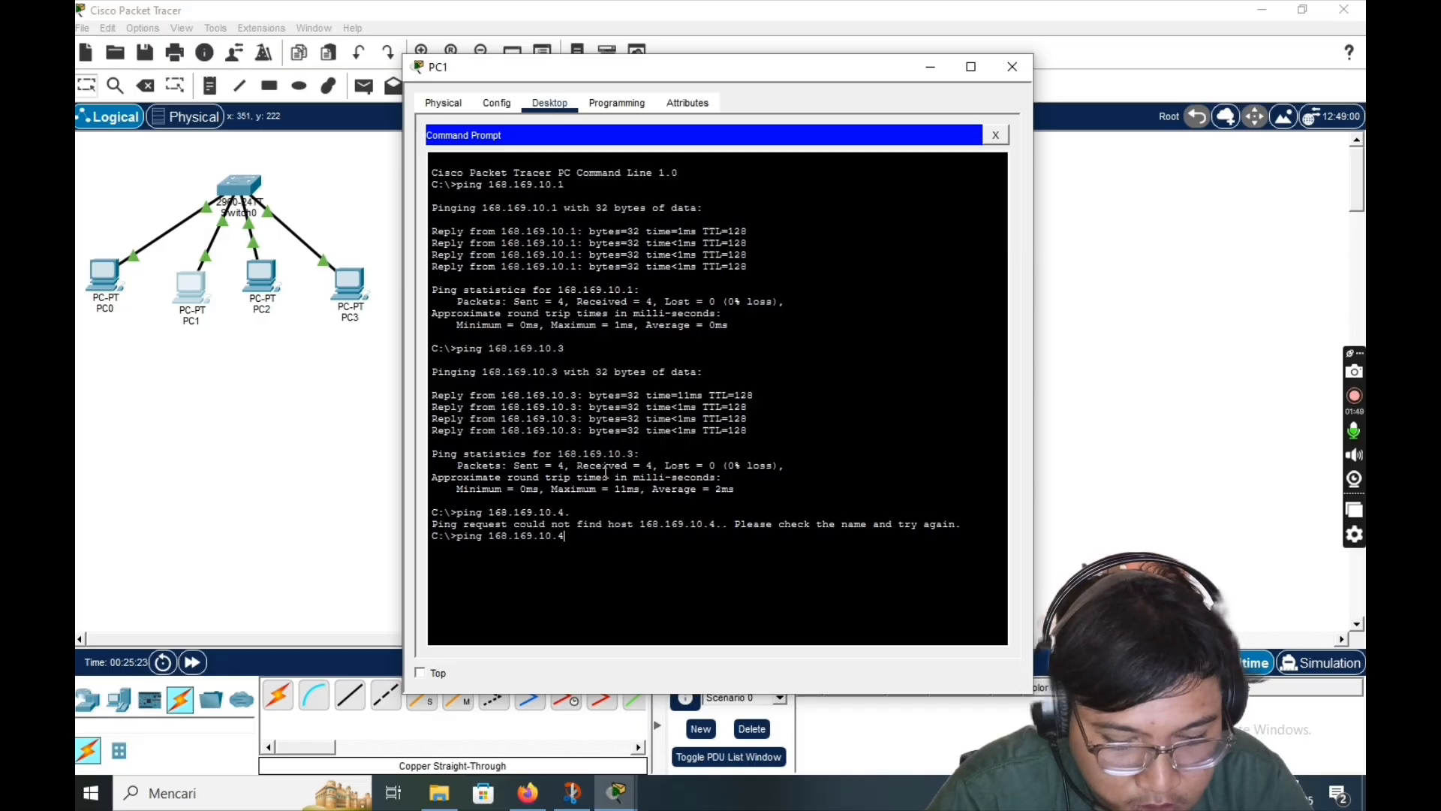
pyautogui.press('Return')
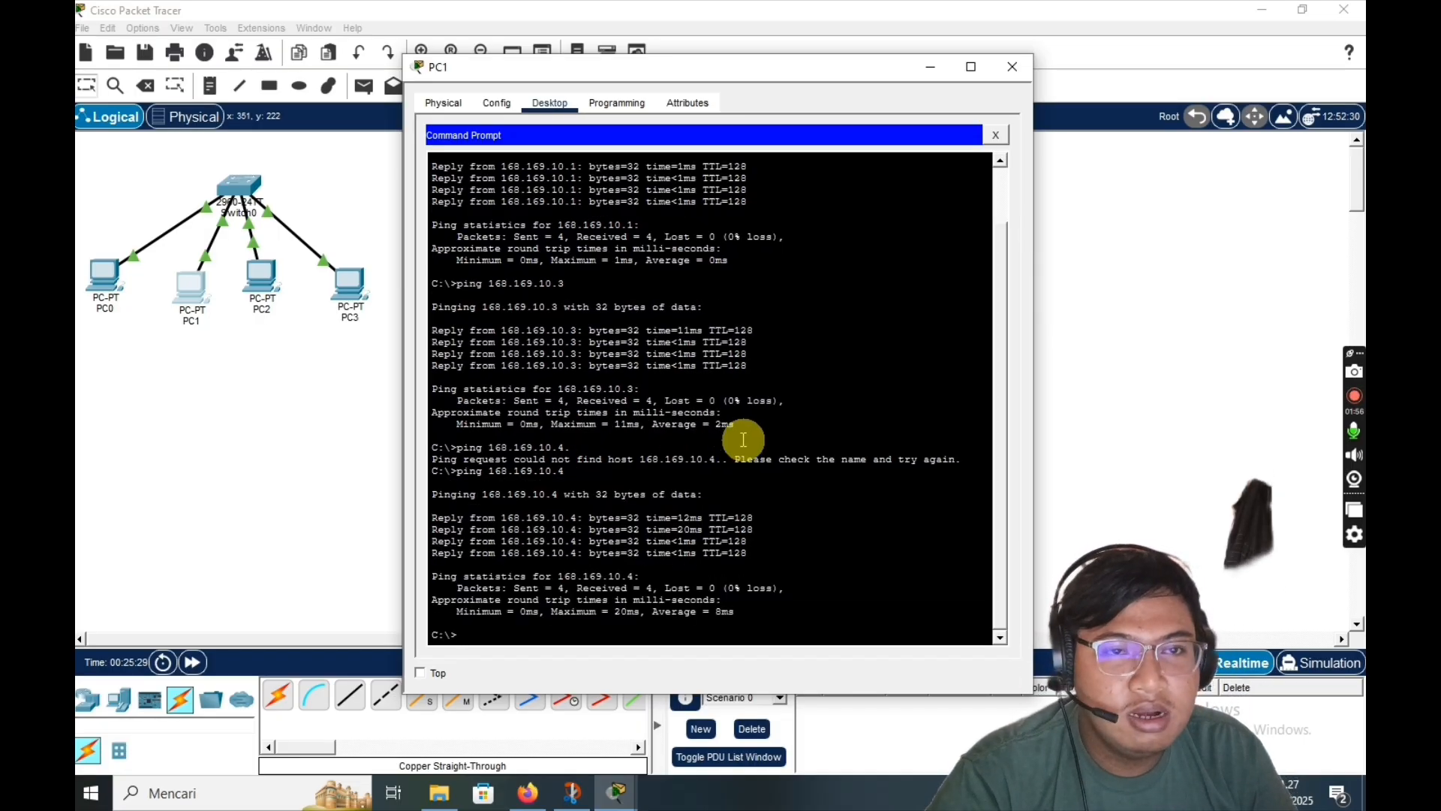
pyautogui.click(1011, 67)
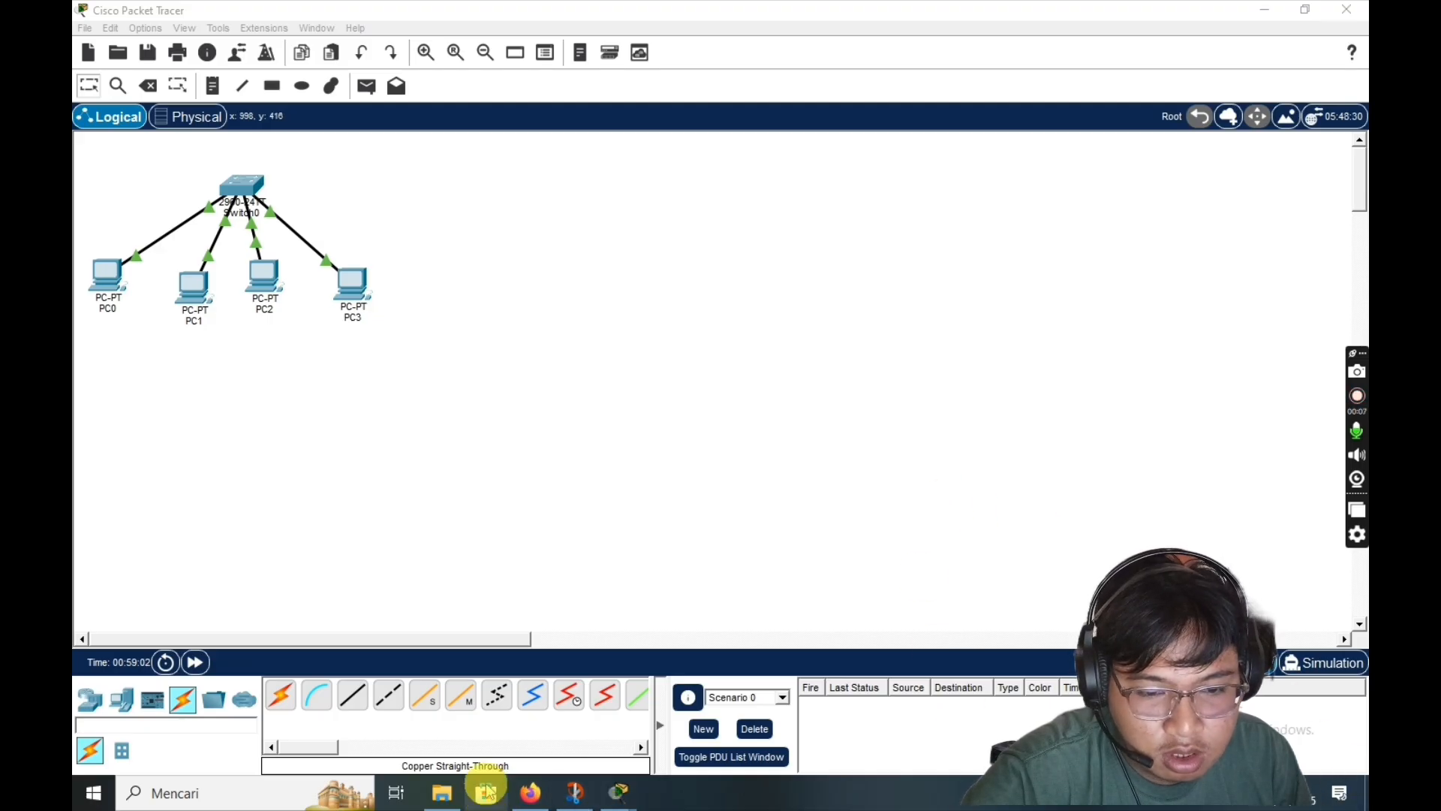
# - Review the assignment instructions in the browser, then return to Packet Tracer
pyautogui.click(531, 792)
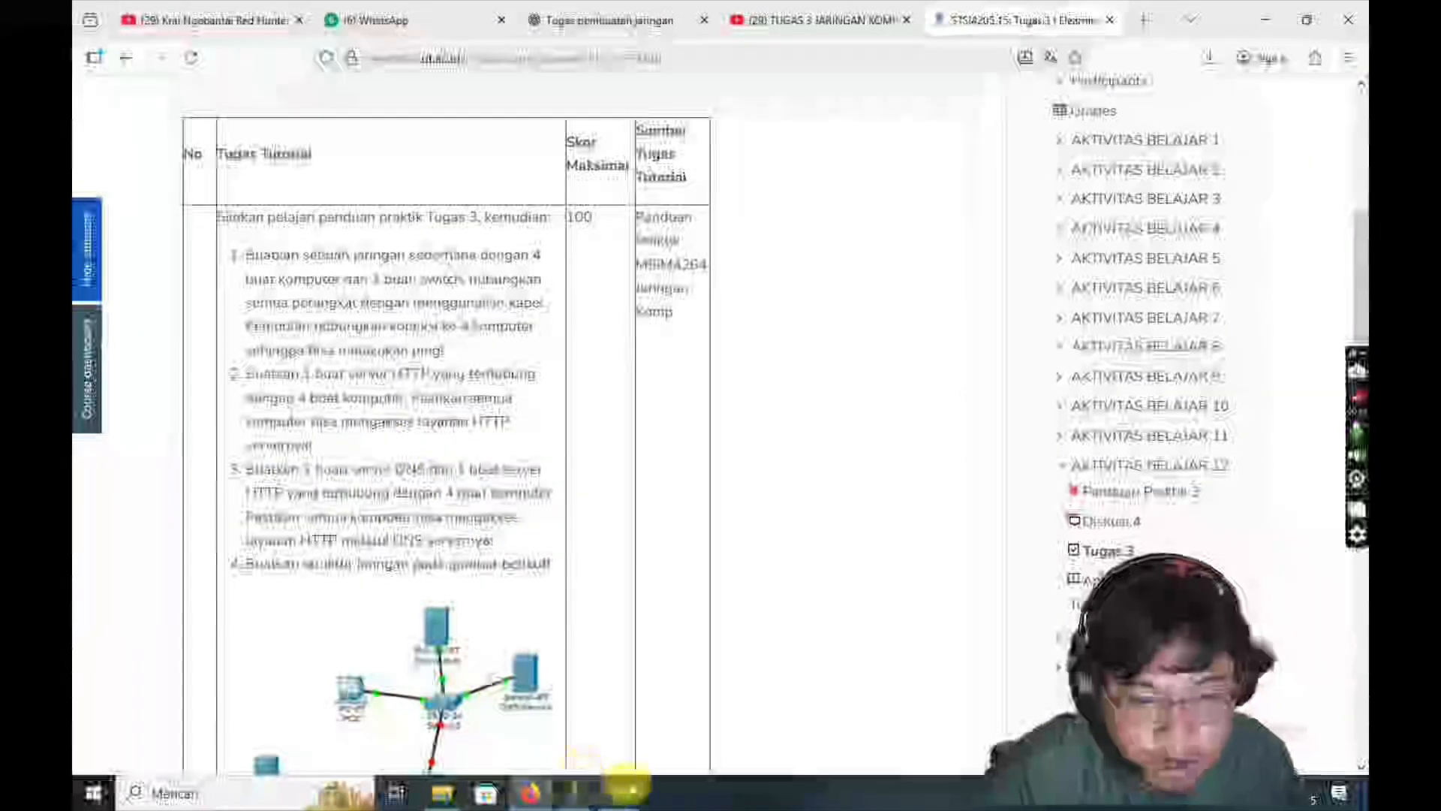
pyautogui.moveTo(628, 783)
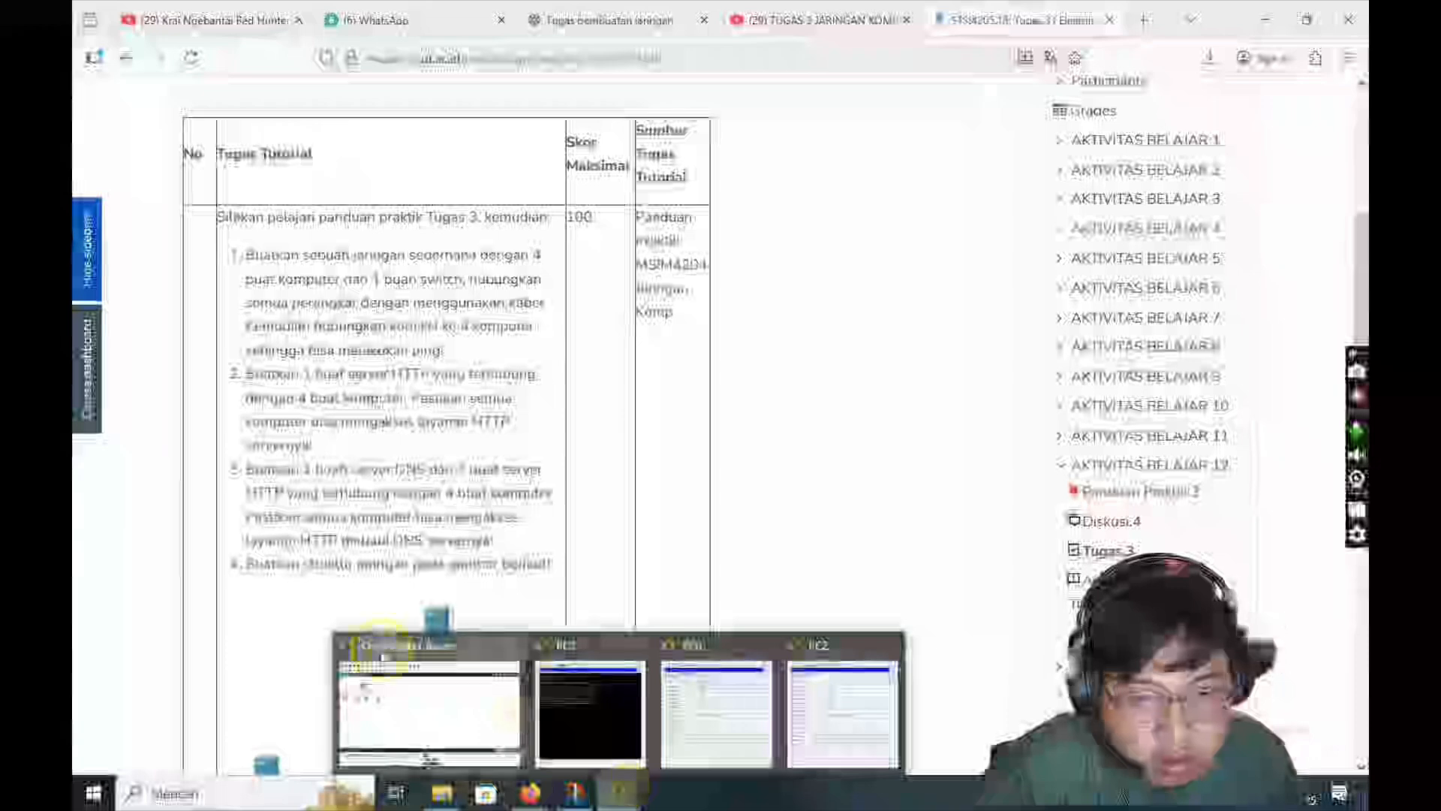
pyautogui.click(383, 651)
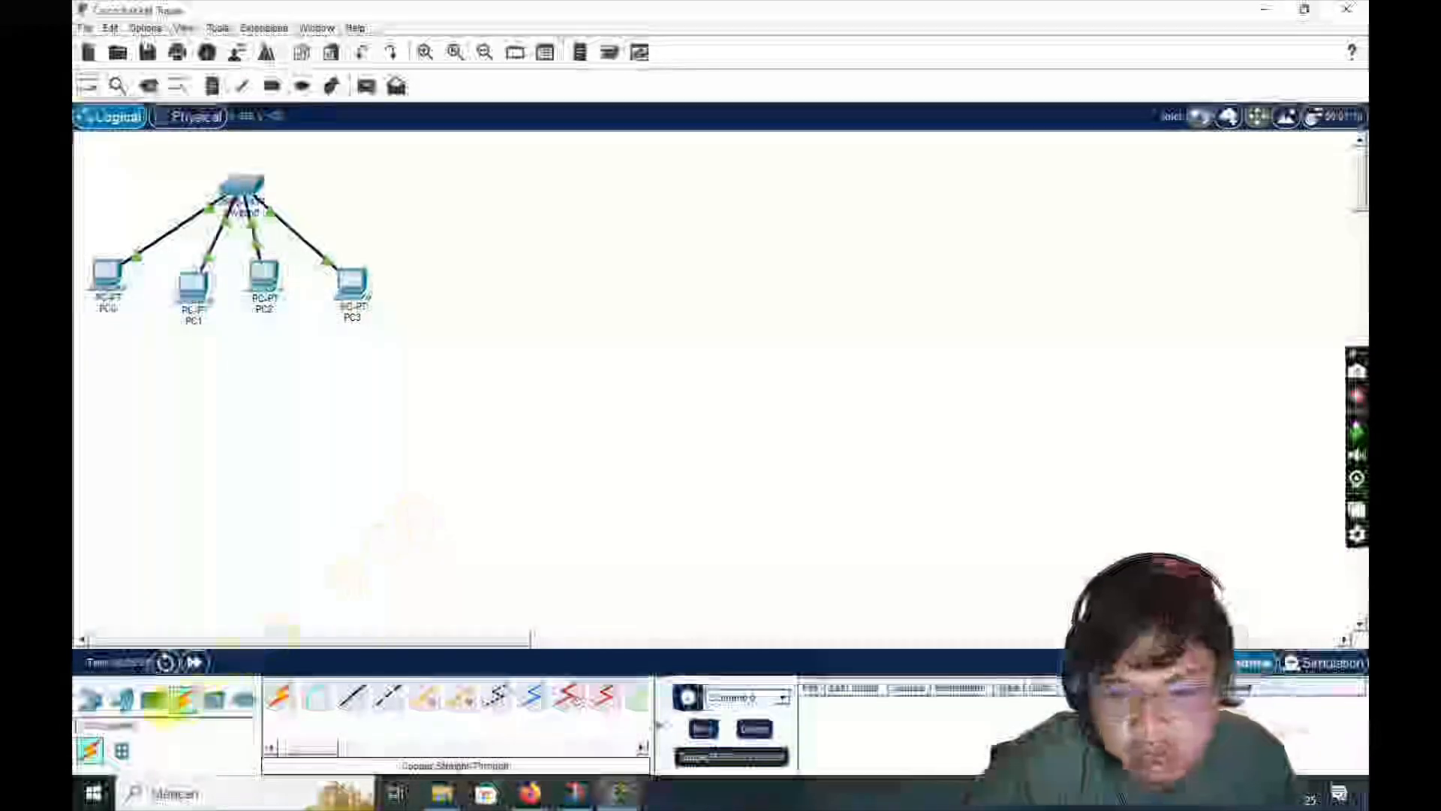
# - Add a Server-PT end device to the workspace to the right of the switch
pyautogui.click(120, 699)
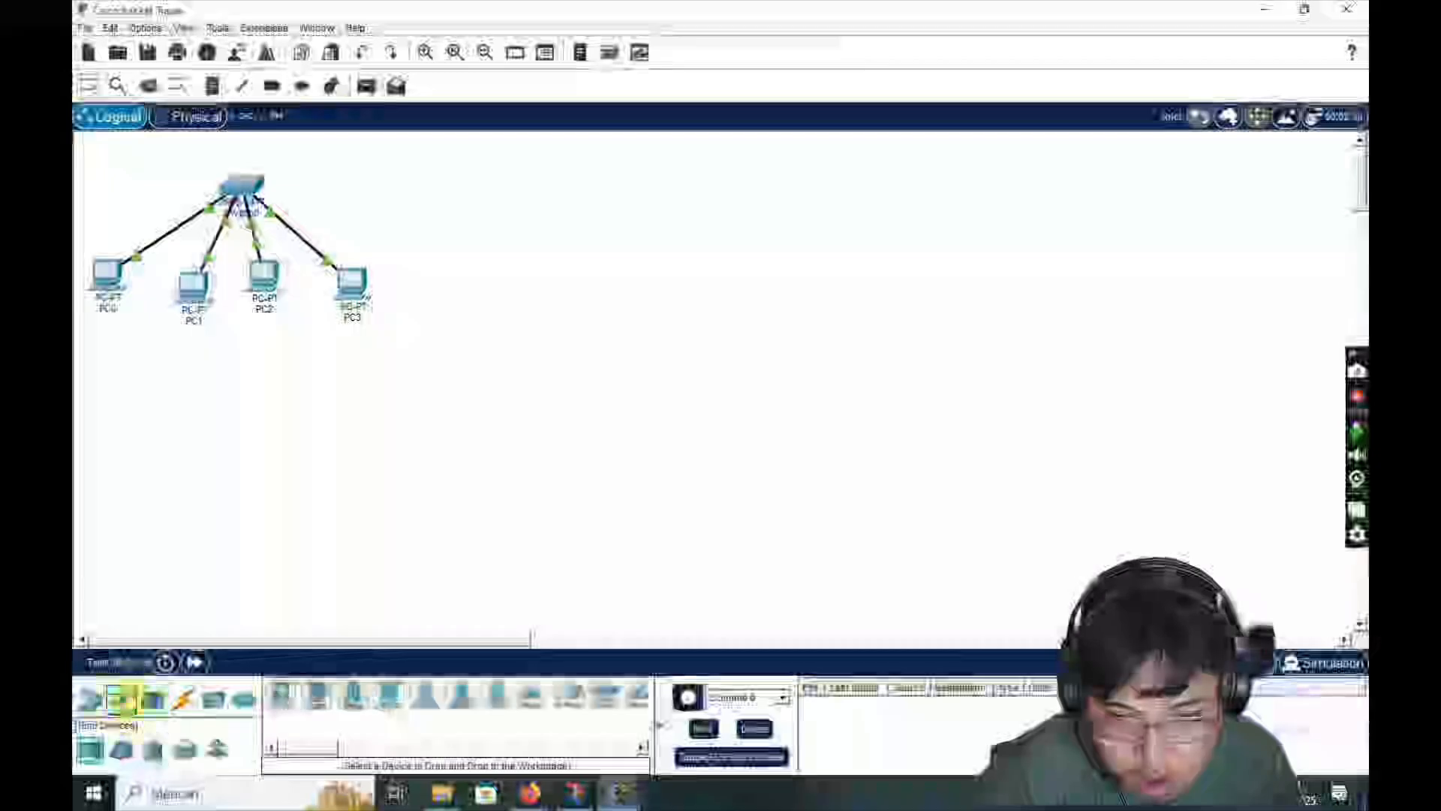
pyautogui.click(347, 694)
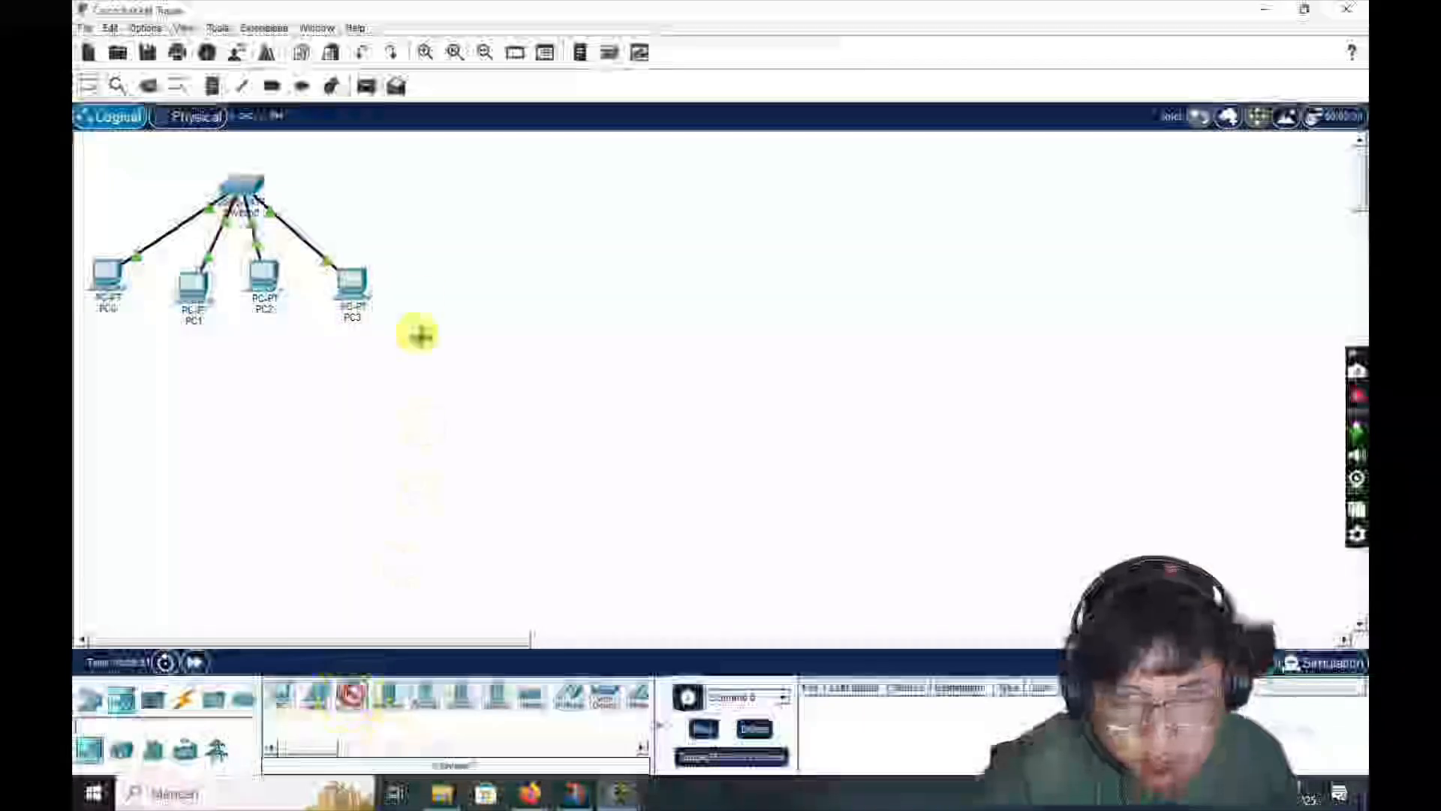
pyautogui.click(504, 207)
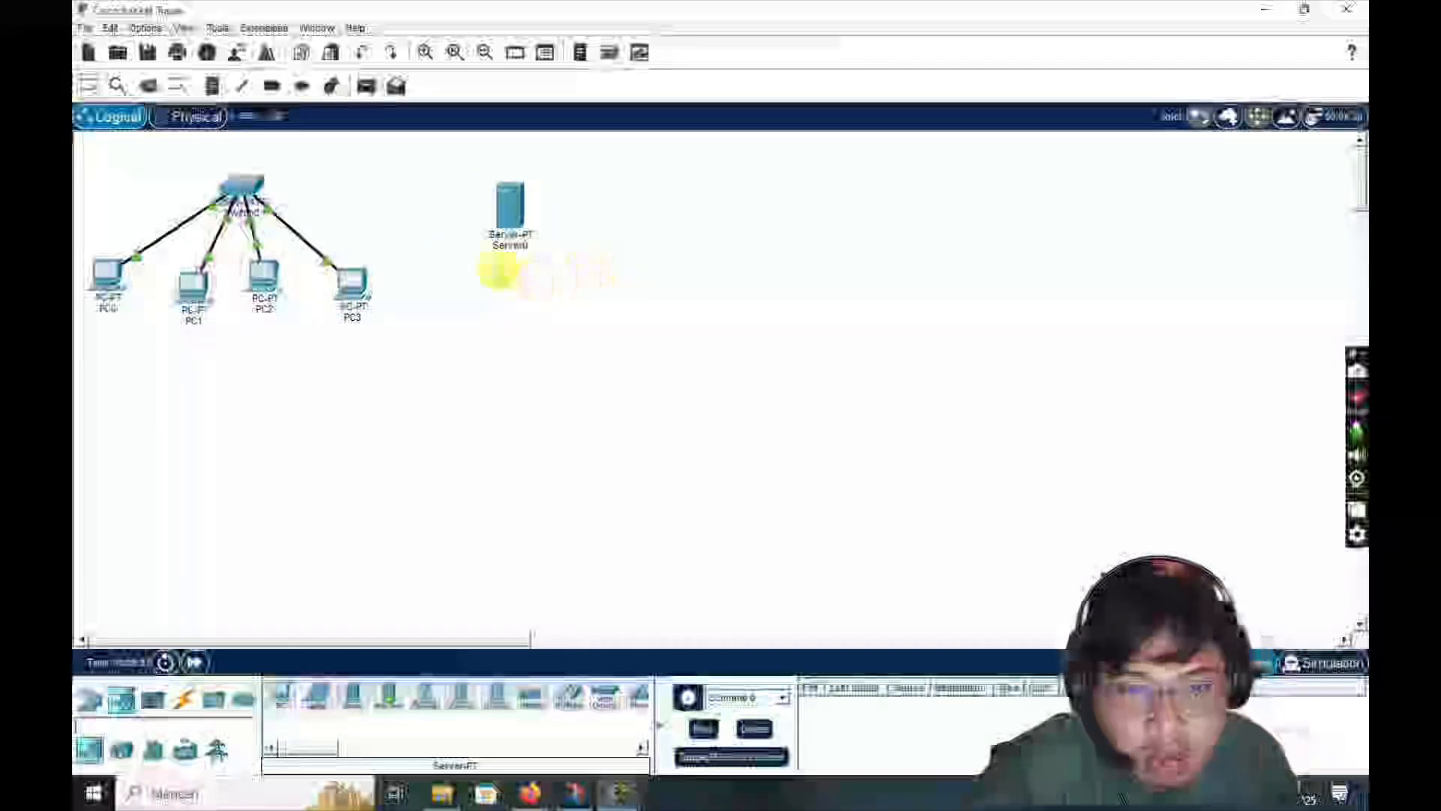
# - Connect the switch to the server with a copper straight-through cable
pyautogui.click(184, 702)
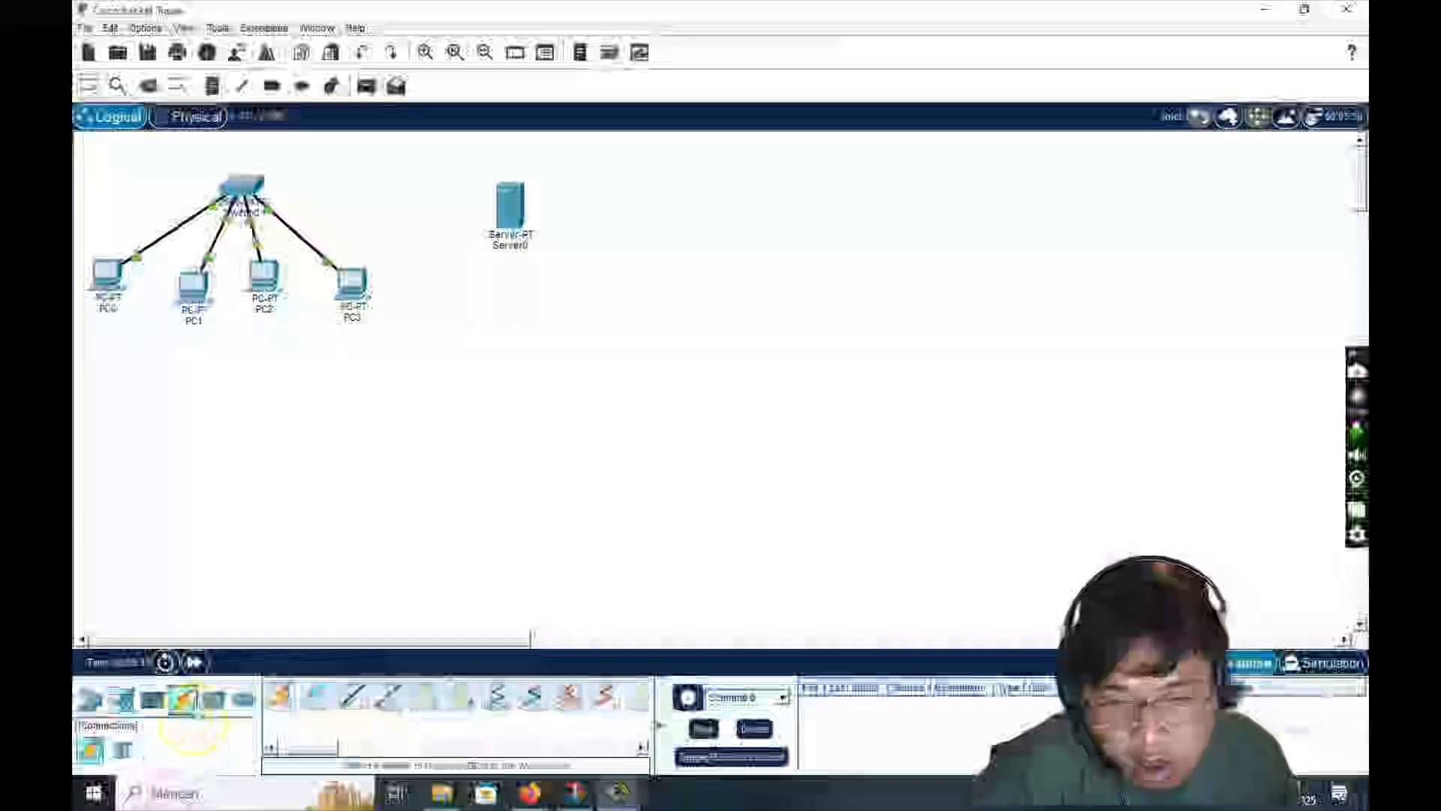
pyautogui.click(352, 696)
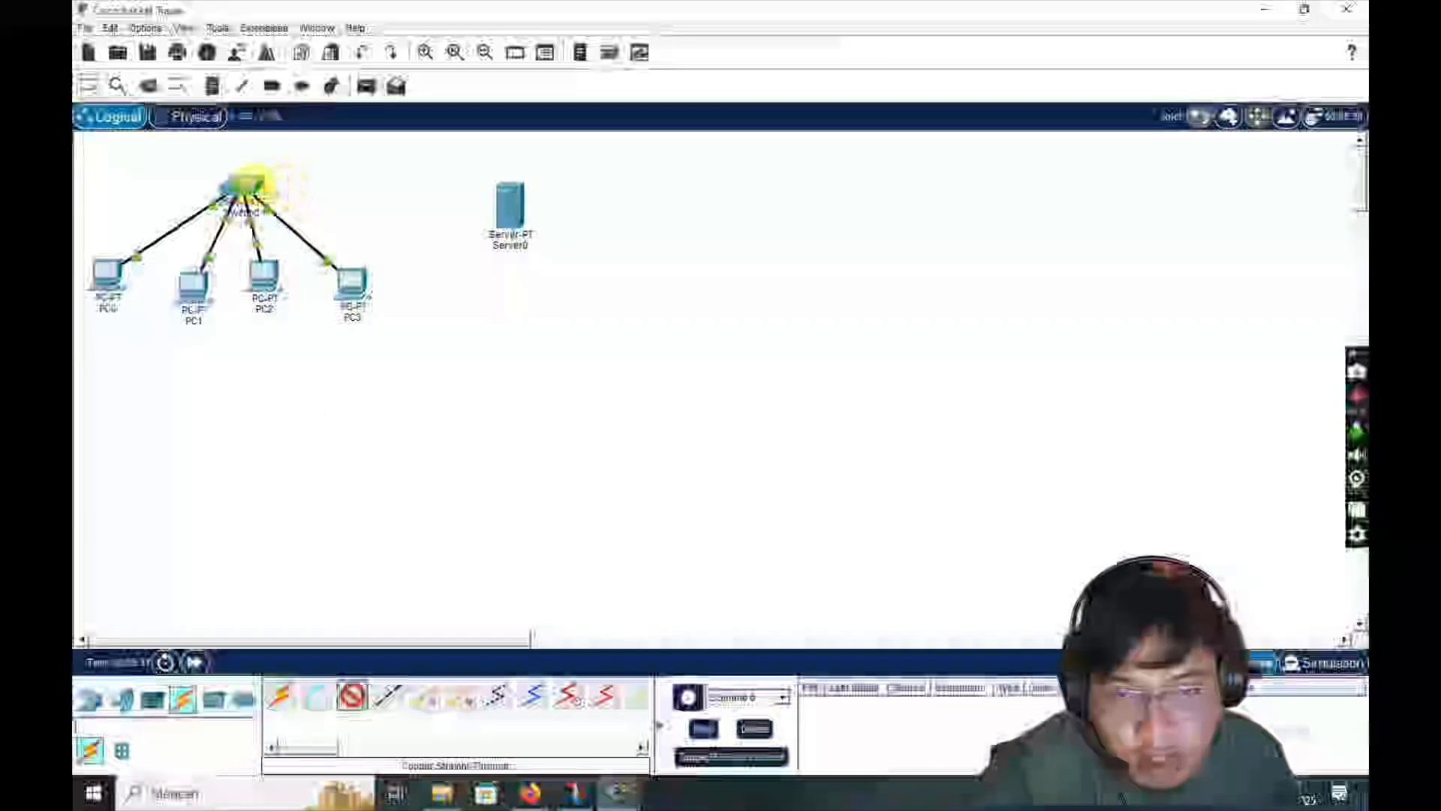
pyautogui.click(250, 184)
pyautogui.click(321, 299)
pyautogui.click(507, 217)
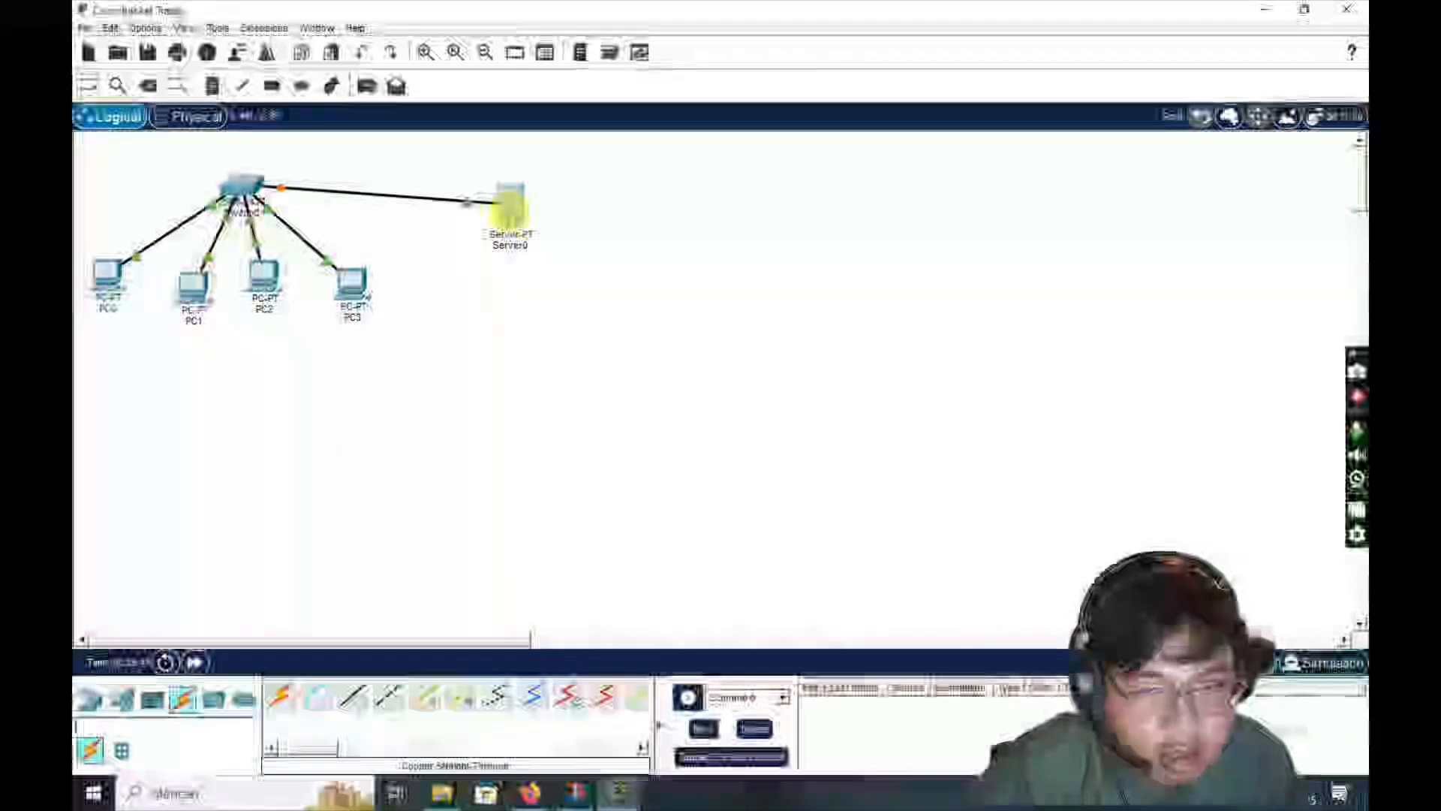
# - Give Server0 the static IPv4 address 168.169.10.5 in its IP Configuration and close the server window
pyautogui.click(510, 206)
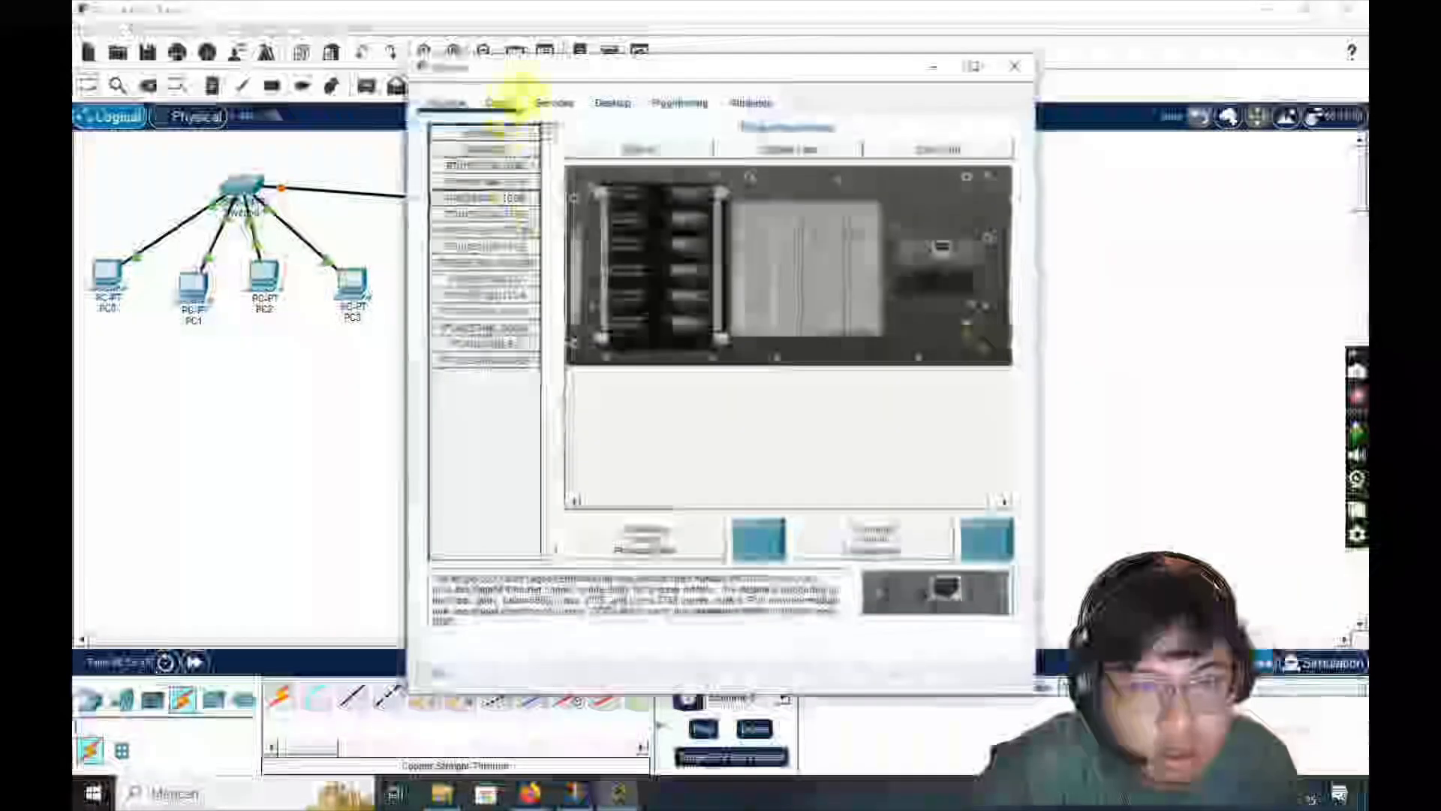
pyautogui.click(500, 102)
pyautogui.click(554, 103)
pyautogui.click(613, 103)
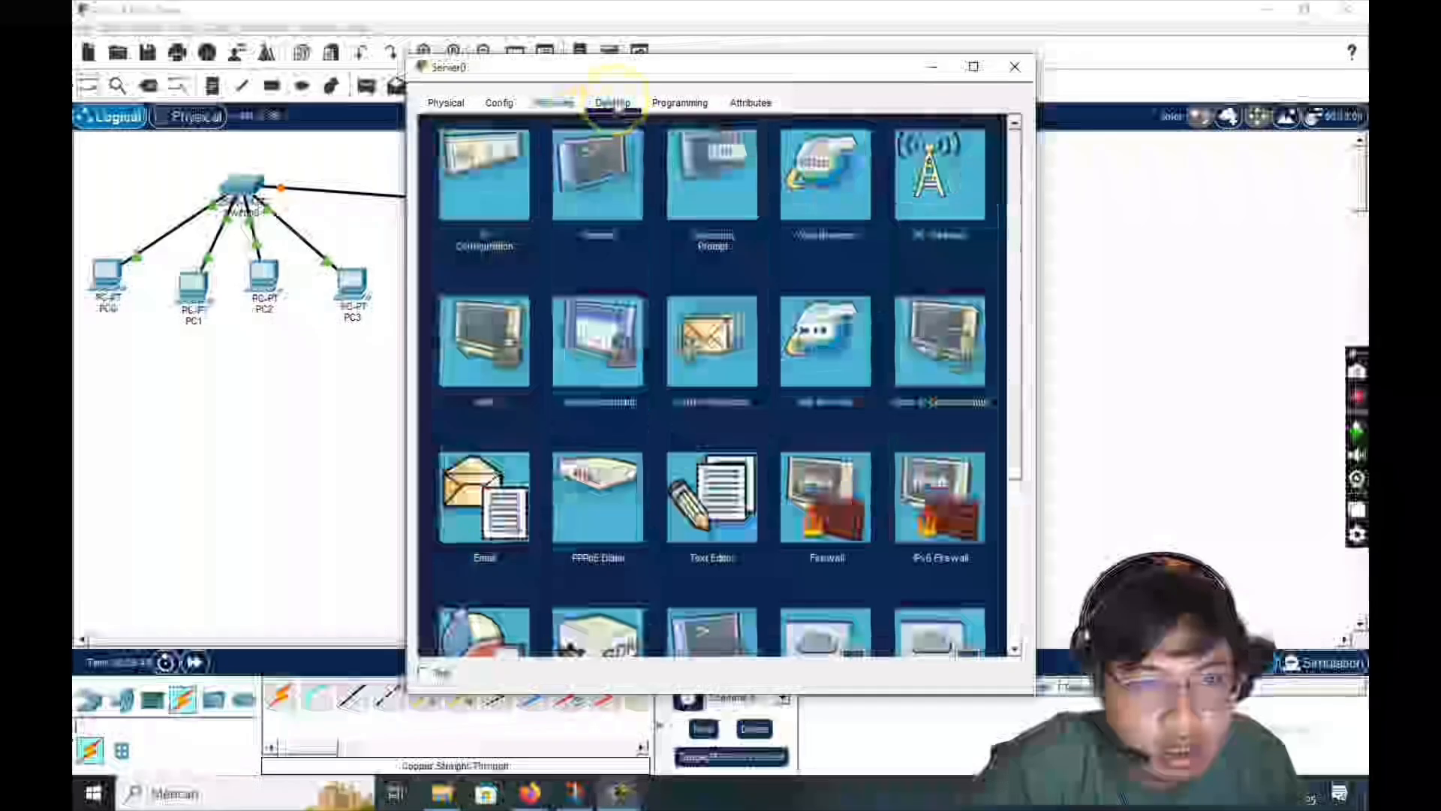
pyautogui.click(485, 175)
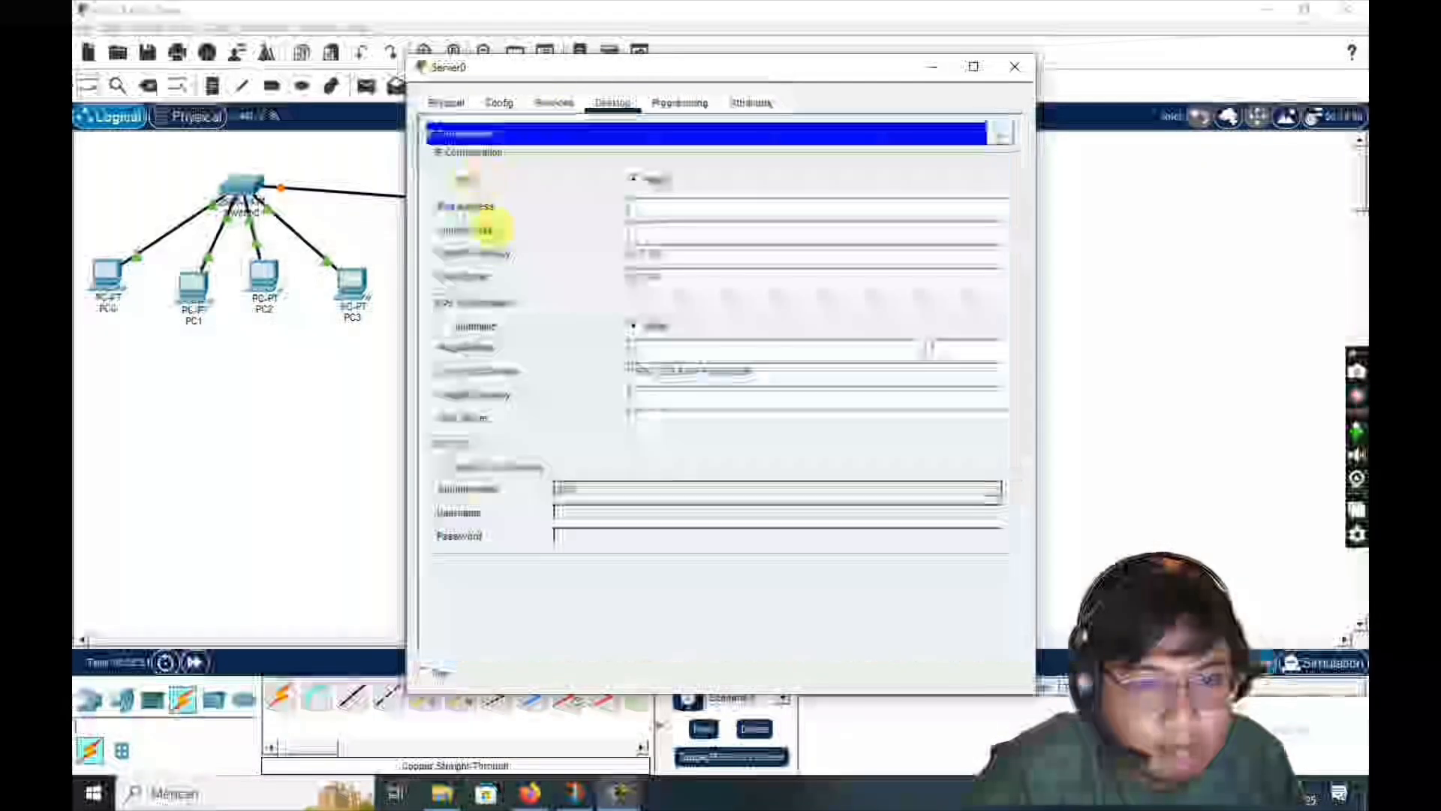
pyautogui.click(638, 237)
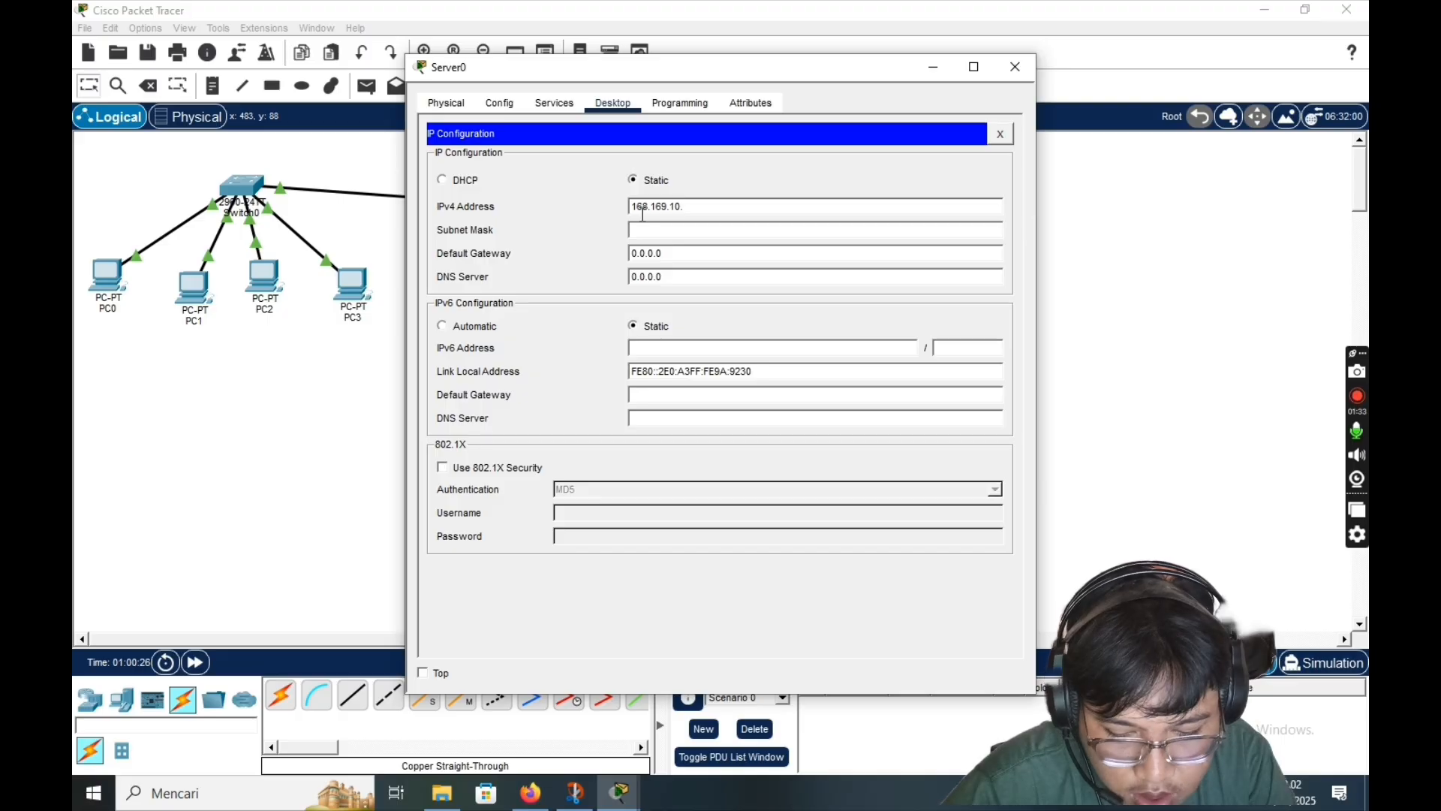
pyautogui.click(1025, 67)
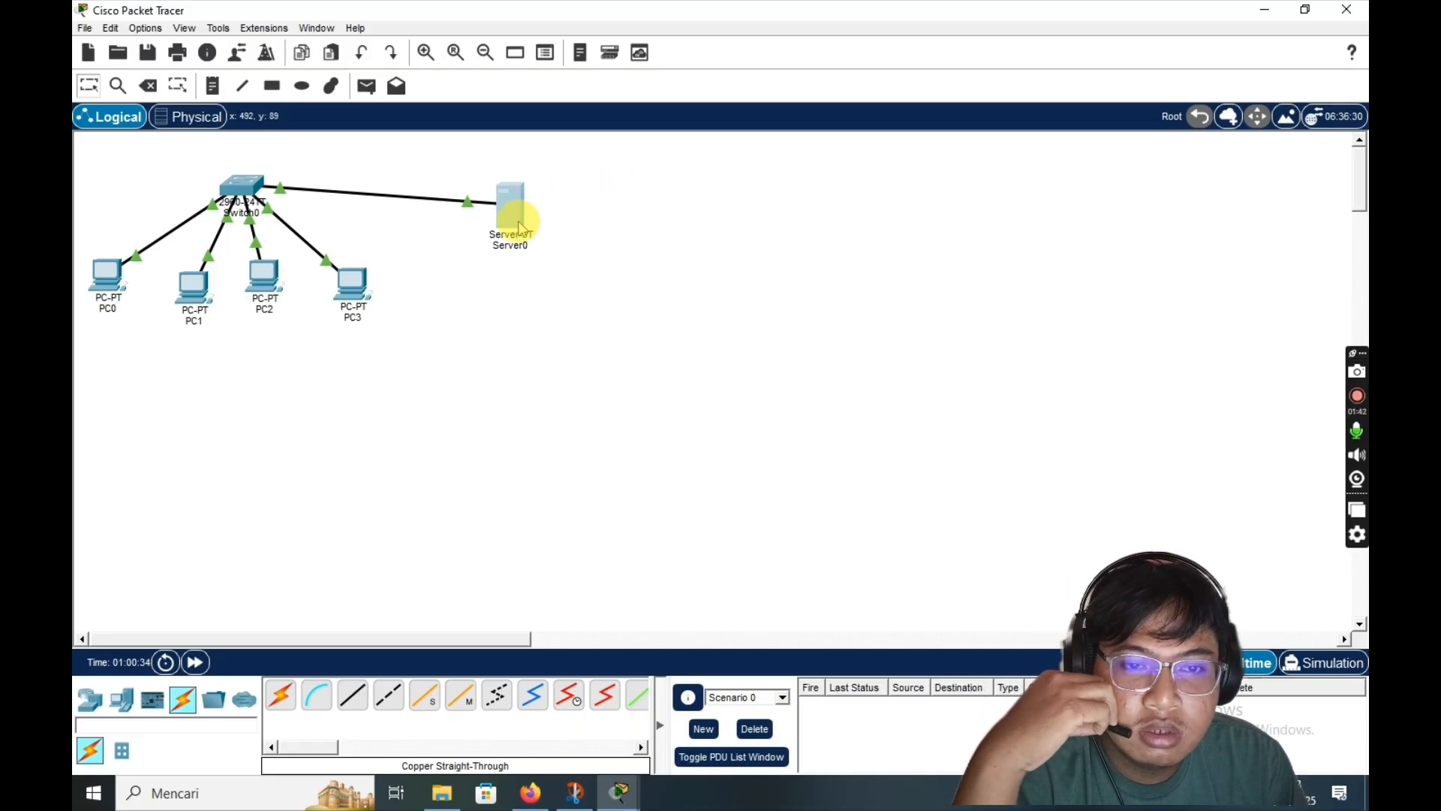
# - Rename the server's display label on the workspace with a personal name
pyautogui.click(509, 245)
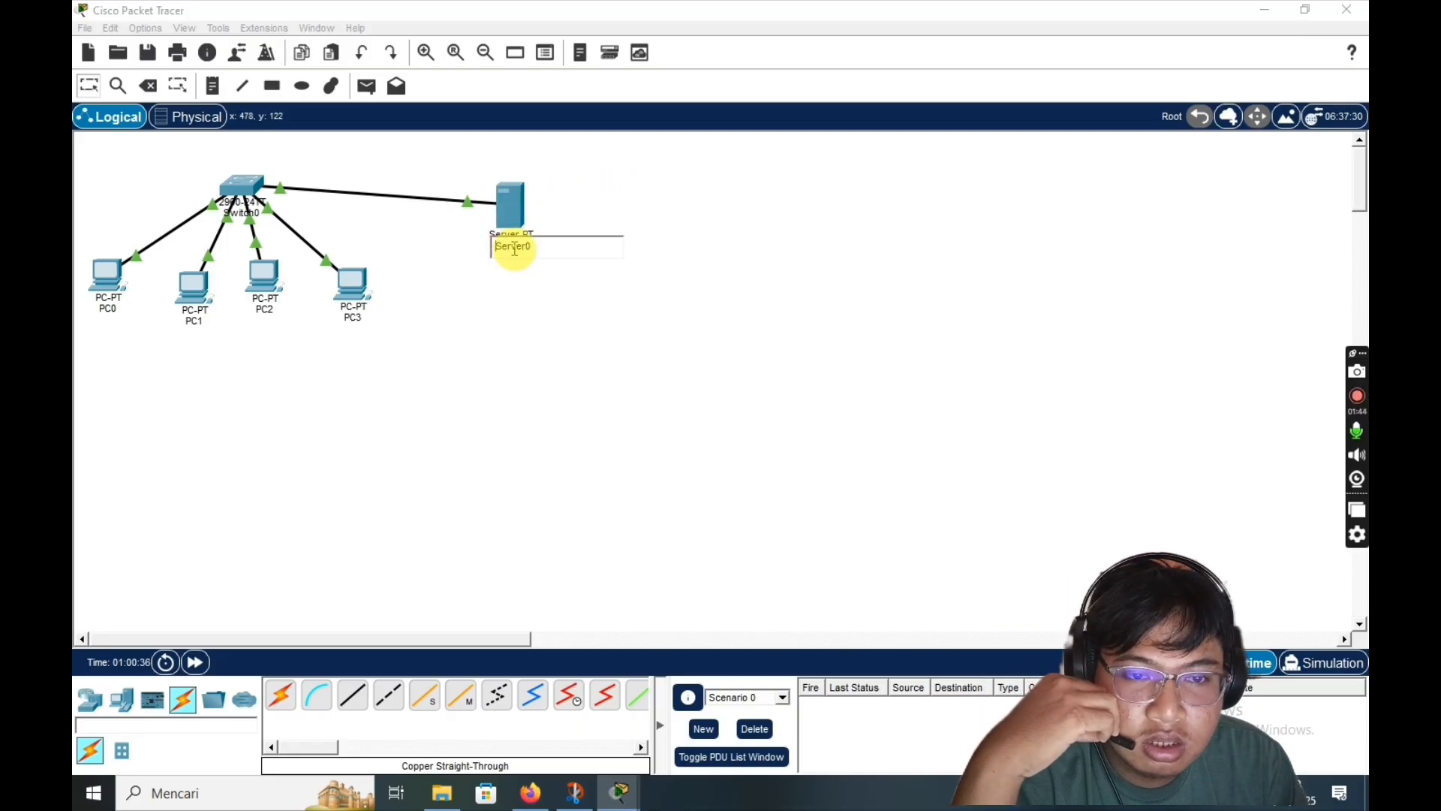
pyautogui.press('Right')
pyautogui.press('Right')
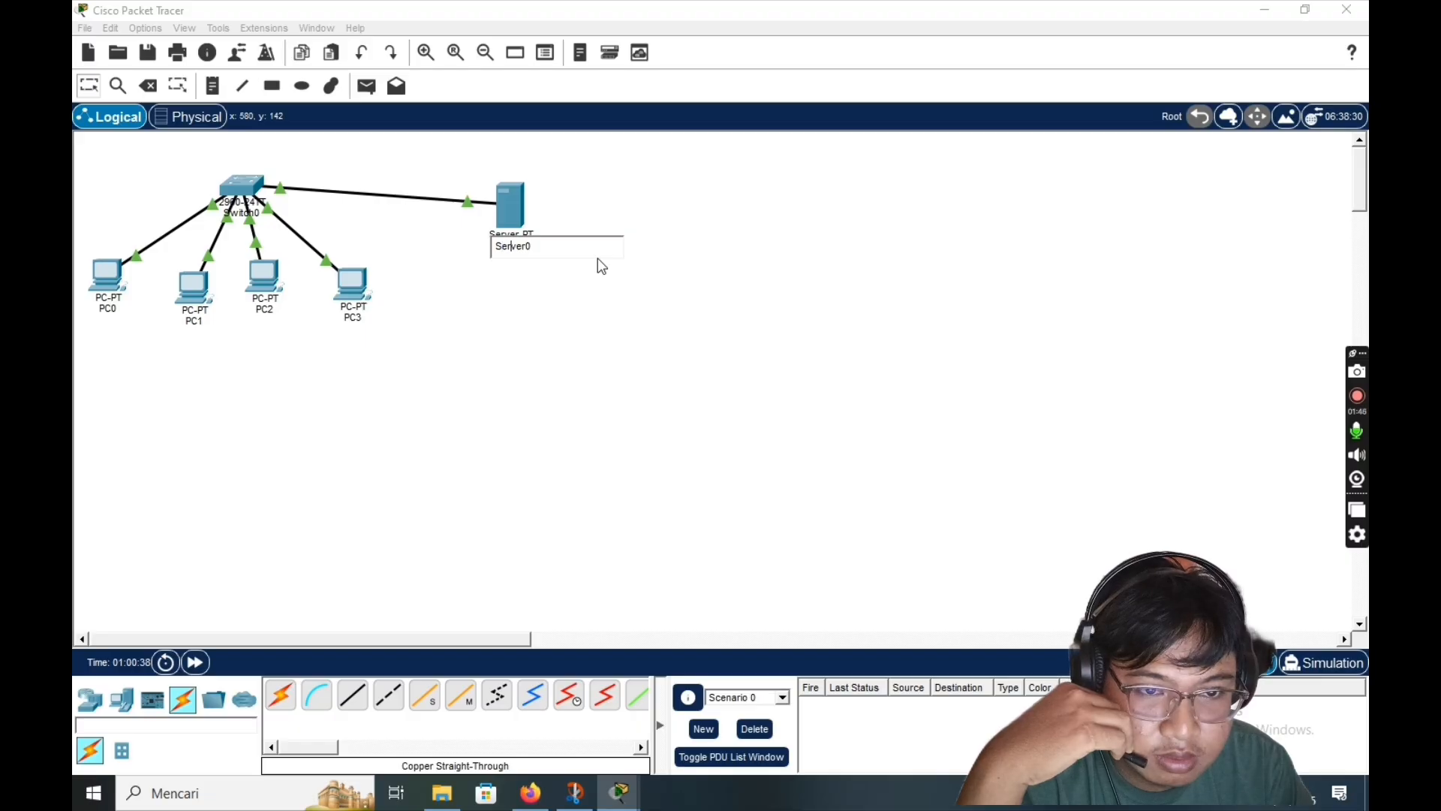
pyautogui.press('BackSpace')
pyautogui.press('BackSpace')
pyautogui.press('BackSpace')
pyautogui.press('Right')
pyautogui.press('Right')
pyautogui.press('Right')
pyautogui.press('Right')
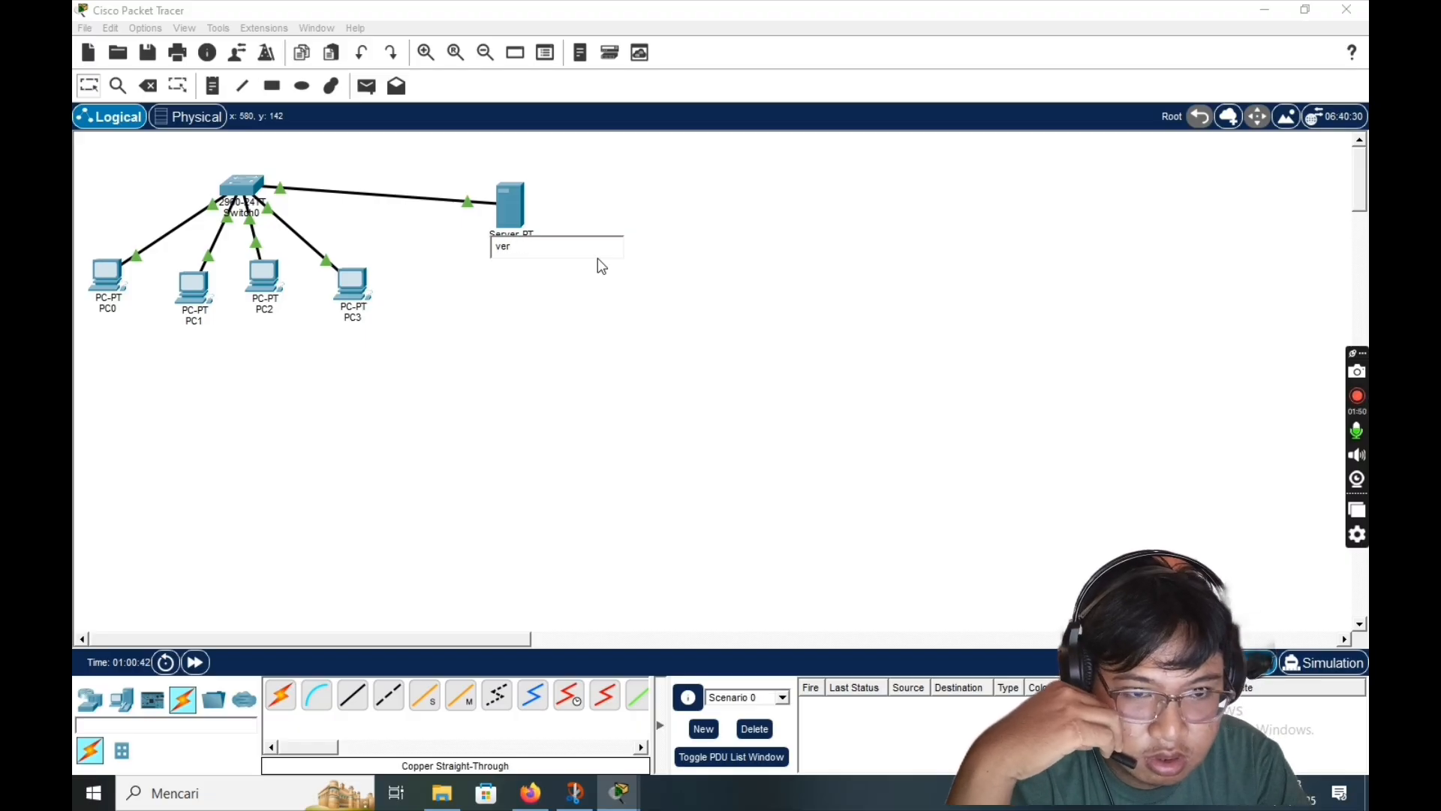
pyautogui.press('BackSpace')
pyautogui.press('BackSpace')
pyautogui.press('BackSpace')
pyautogui.press('BackSpace')
pyautogui.write('shi')
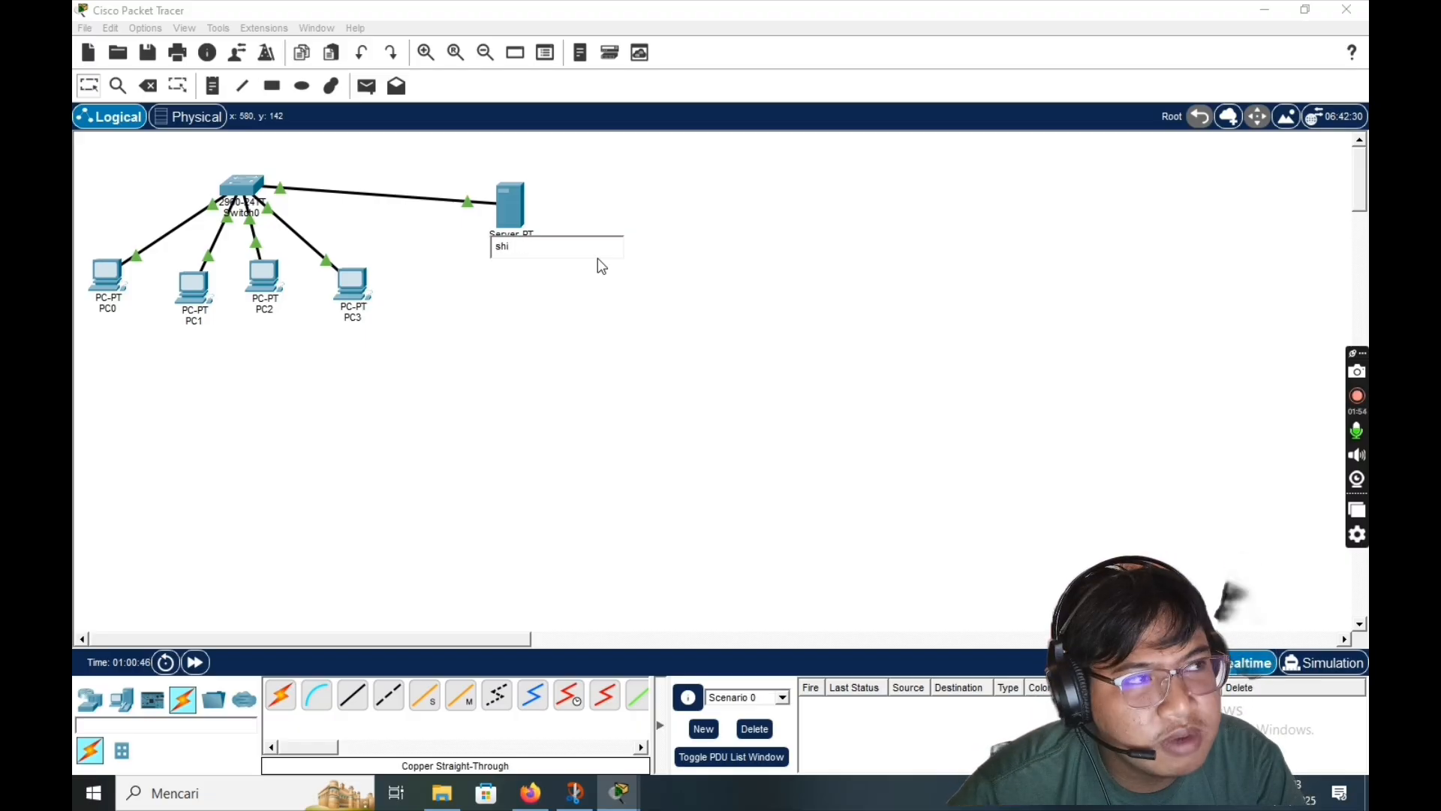
pyautogui.write('va')
pyautogui.click(578, 293)
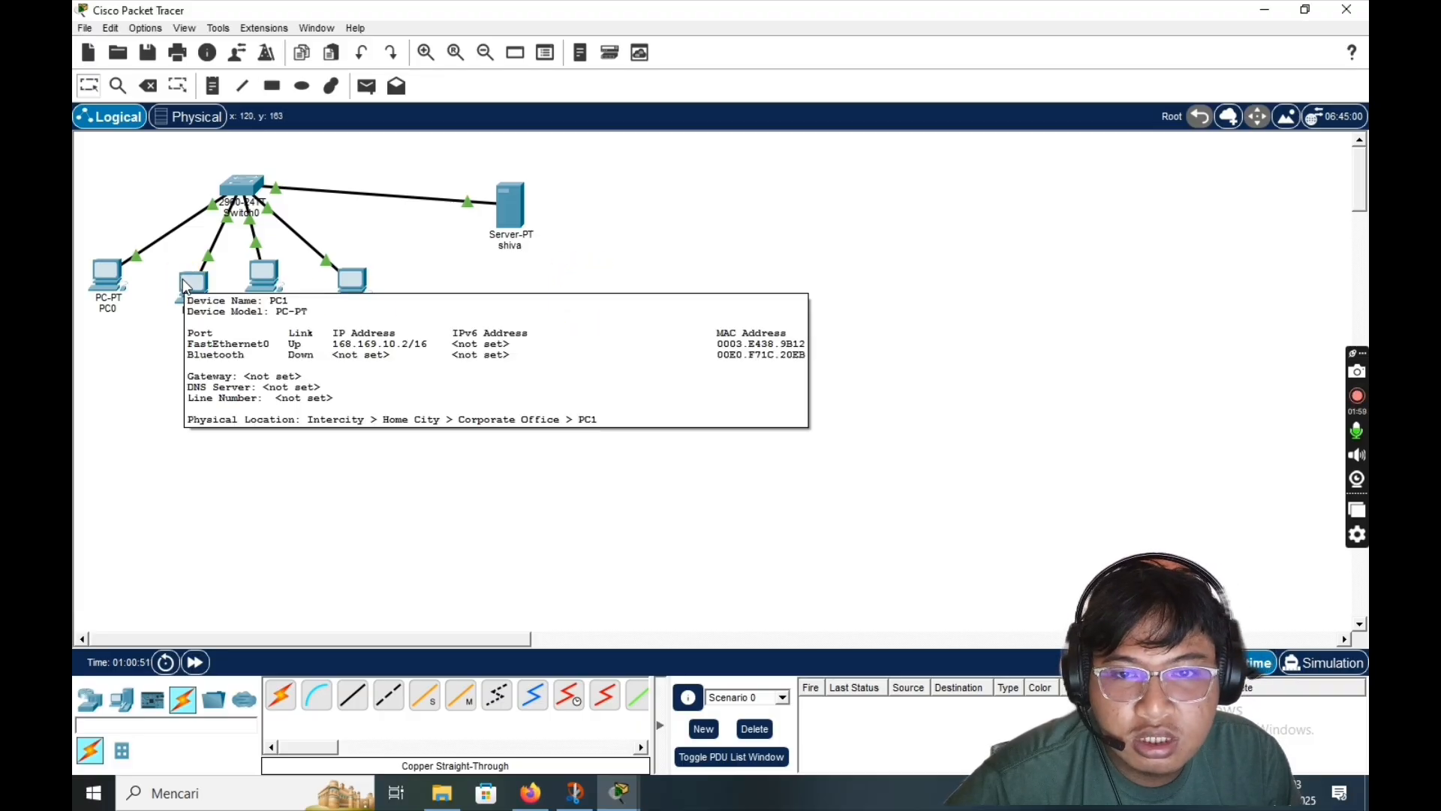
# - Review the assignment instructions in the browser, then return to Packet Tracer
pyautogui.click(530, 792)
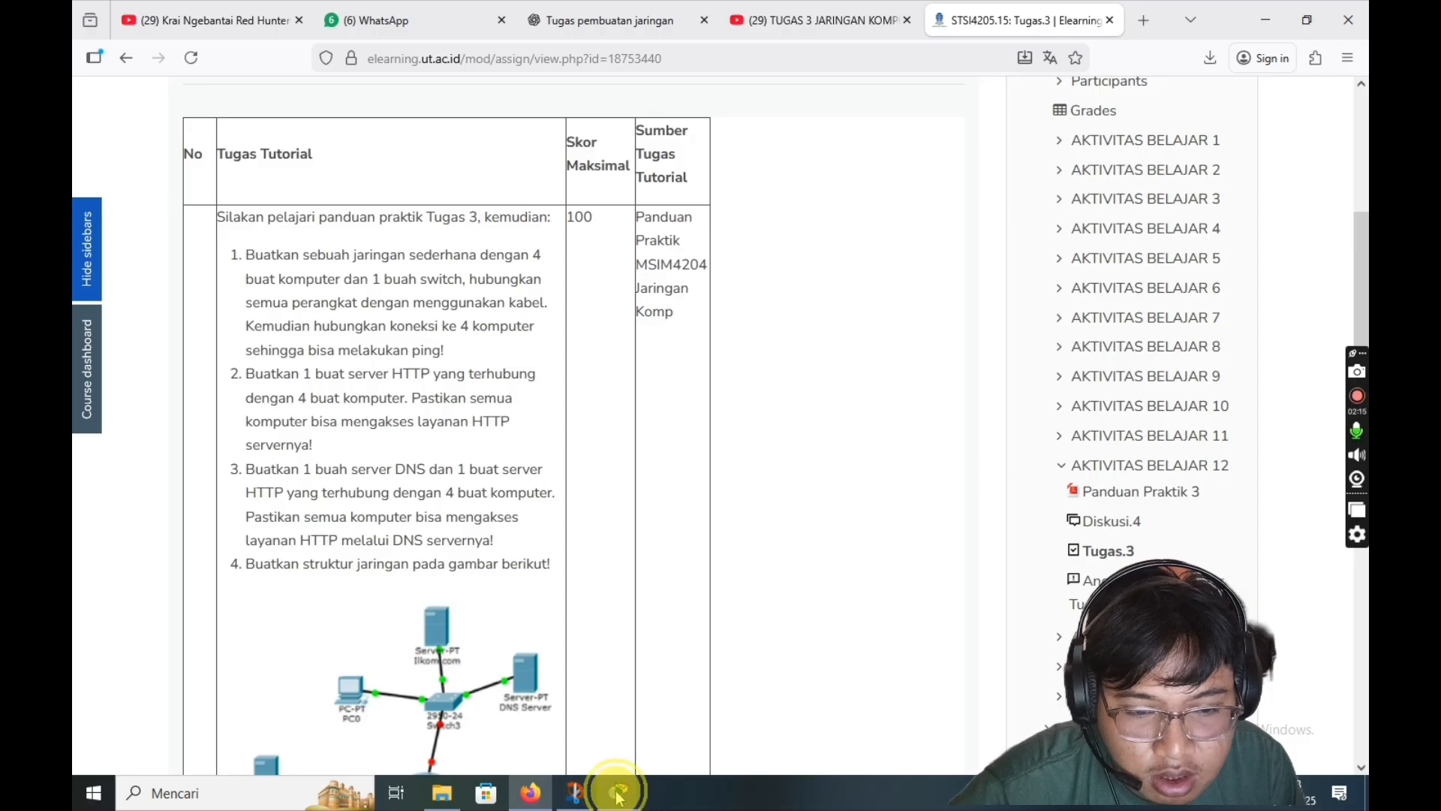
pyautogui.moveTo(617, 787)
pyautogui.click(525, 723)
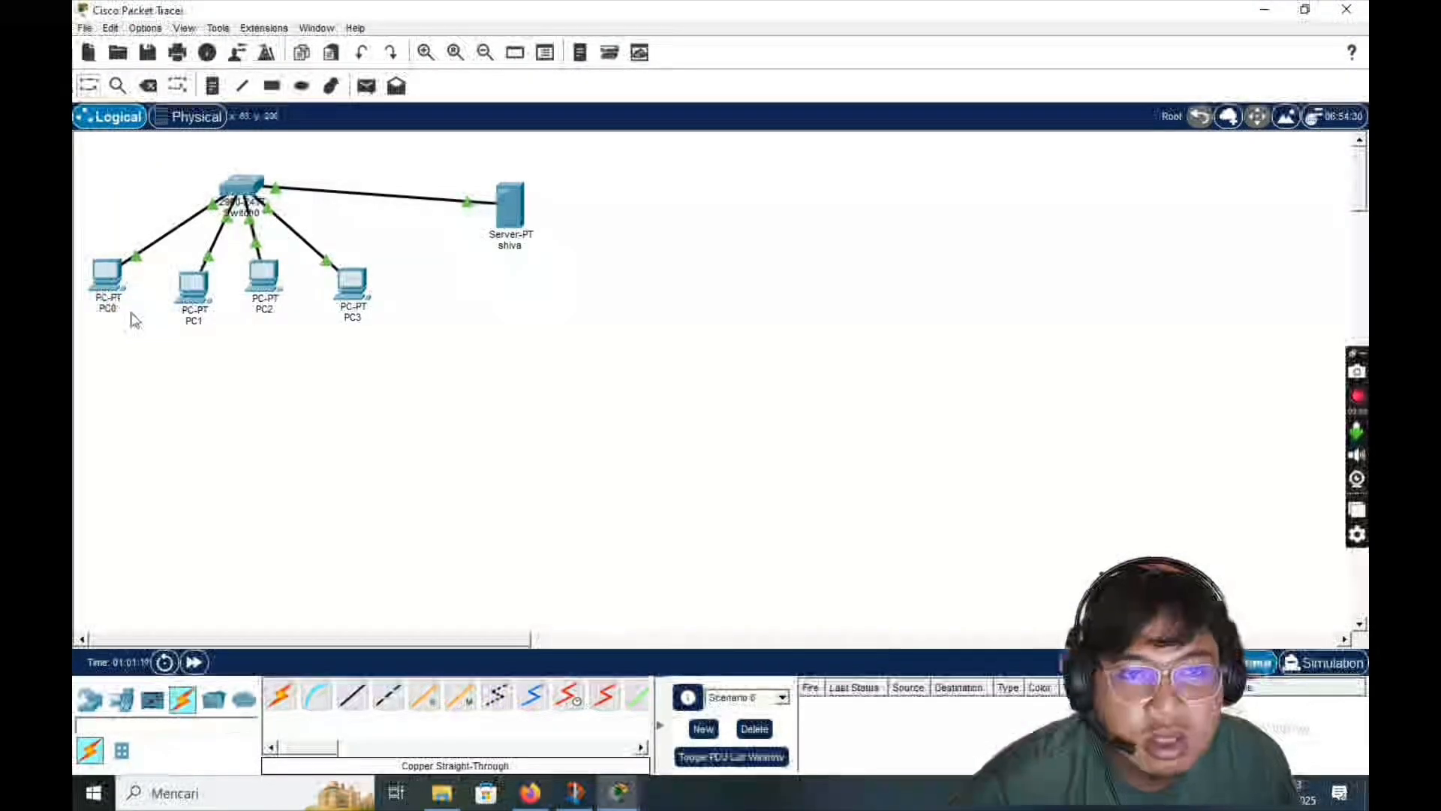
pyautogui.click(105, 278)
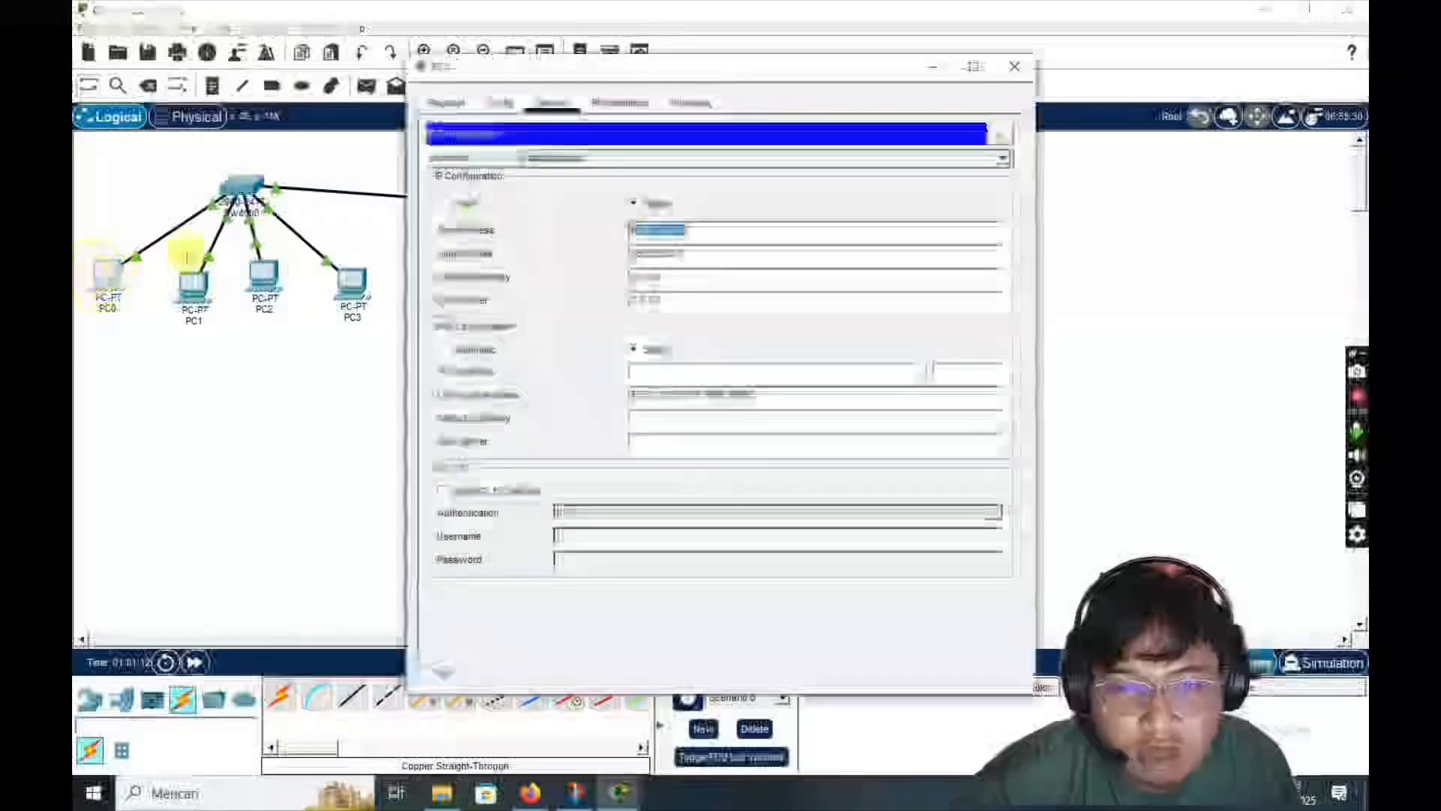
pyautogui.click(622, 102)
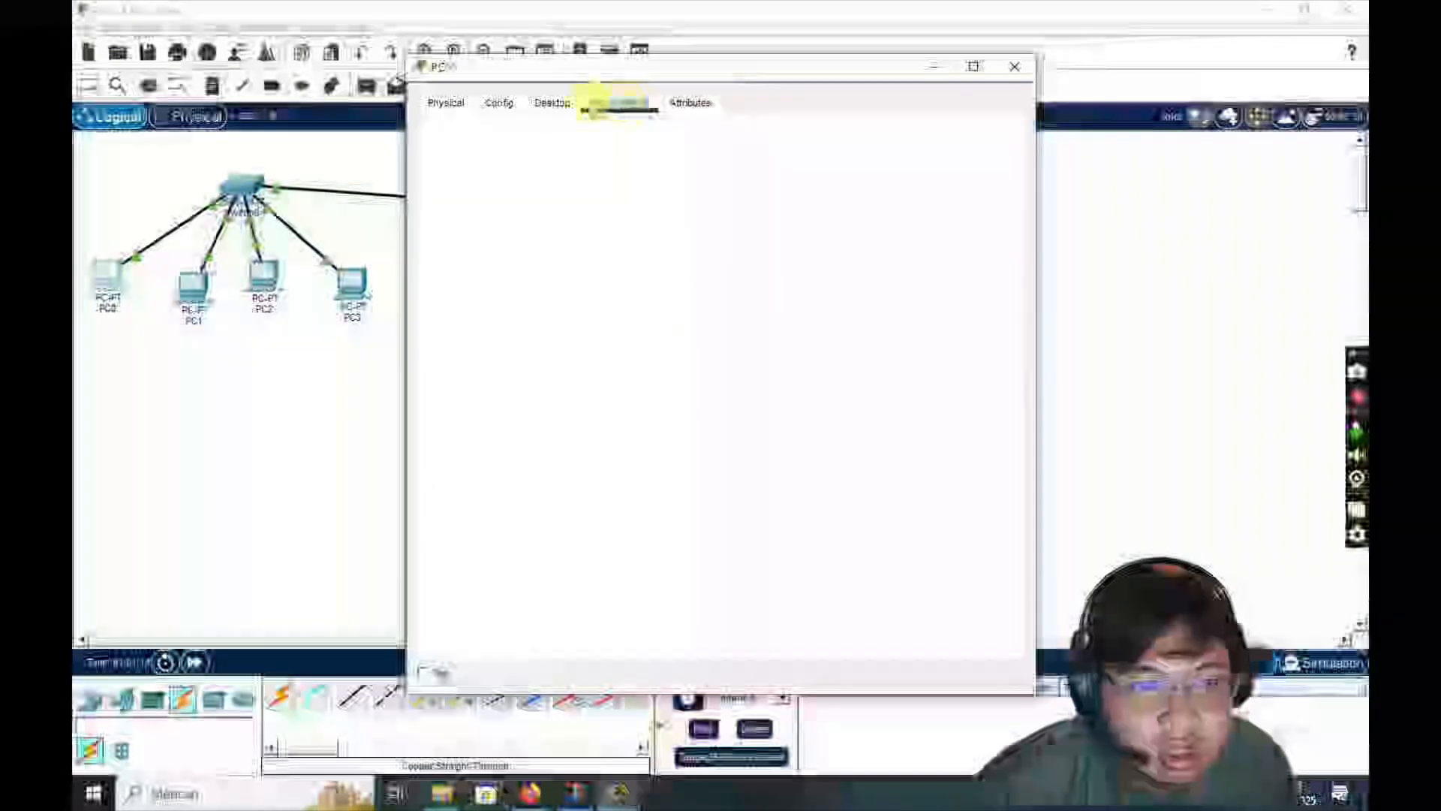
pyautogui.click(553, 103)
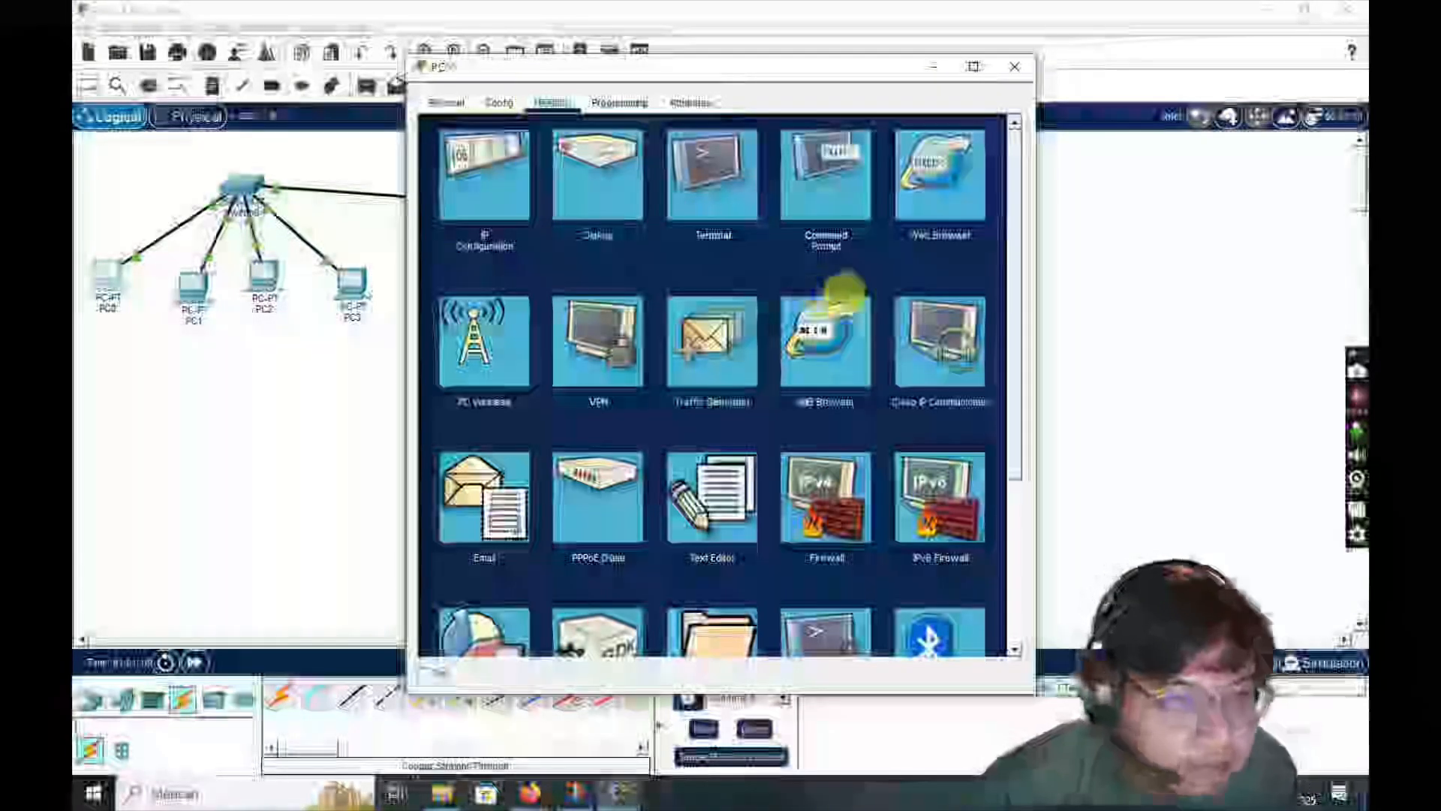
pyautogui.click(944, 207)
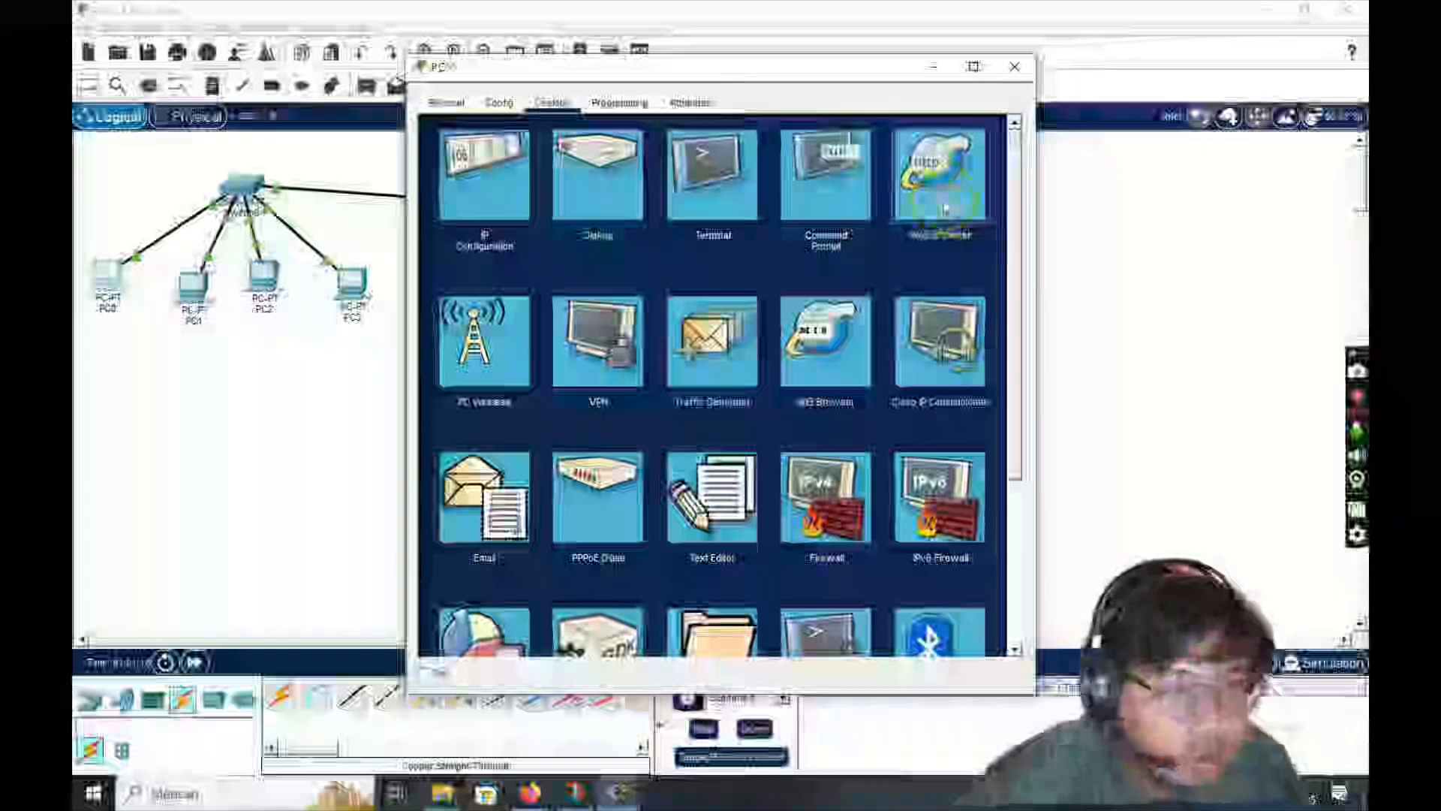
pyautogui.click(1014, 67)
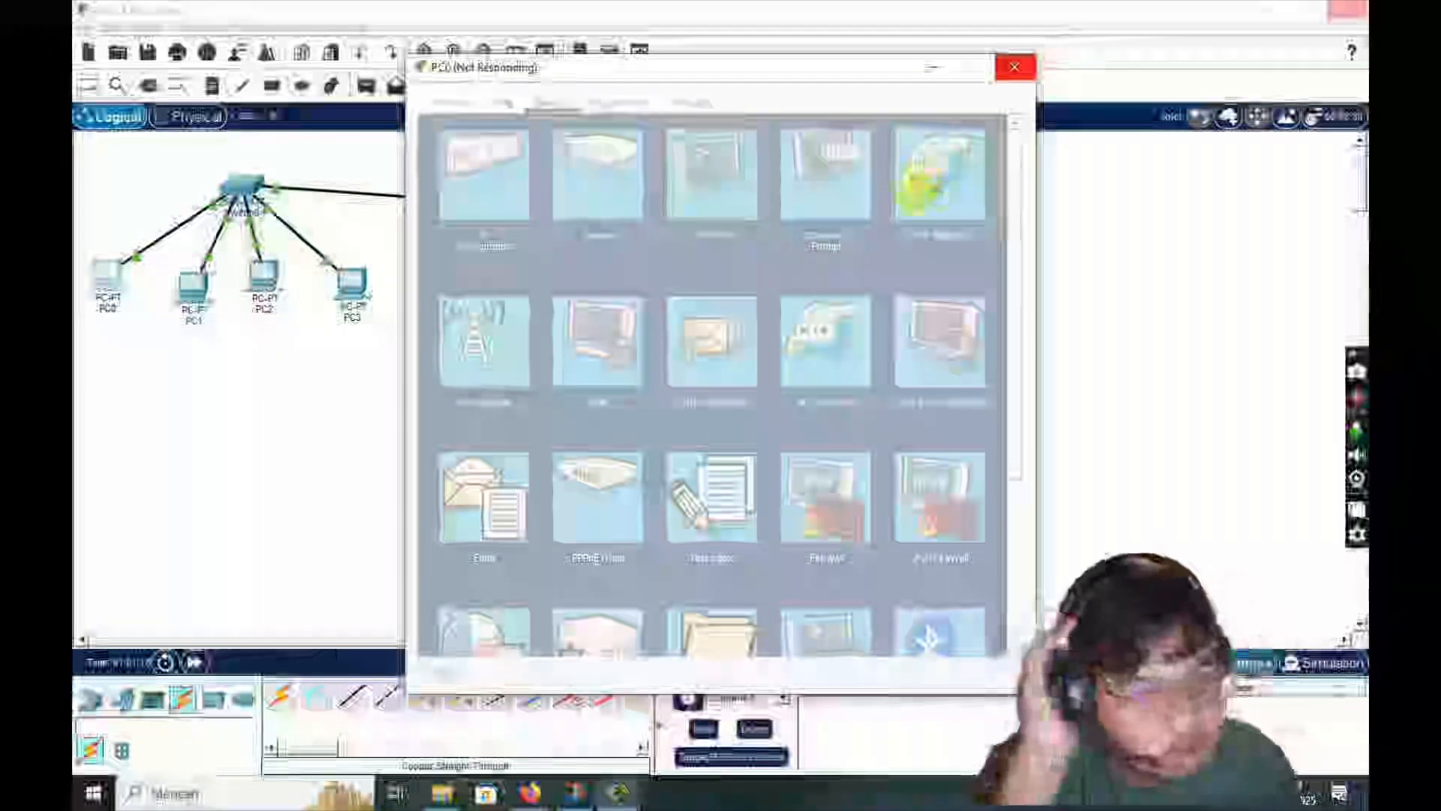
pyautogui.click(1015, 66)
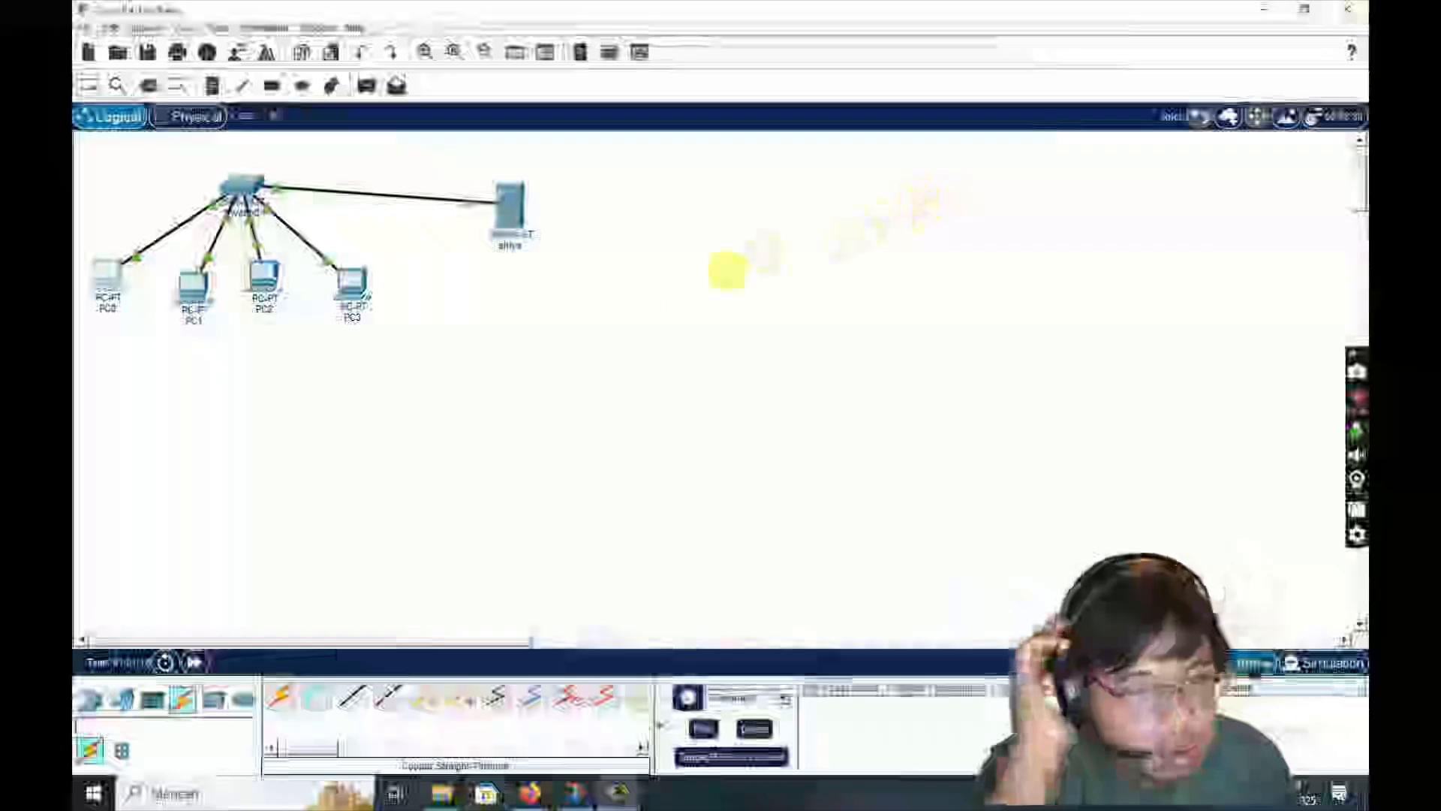
pyautogui.click(110, 276)
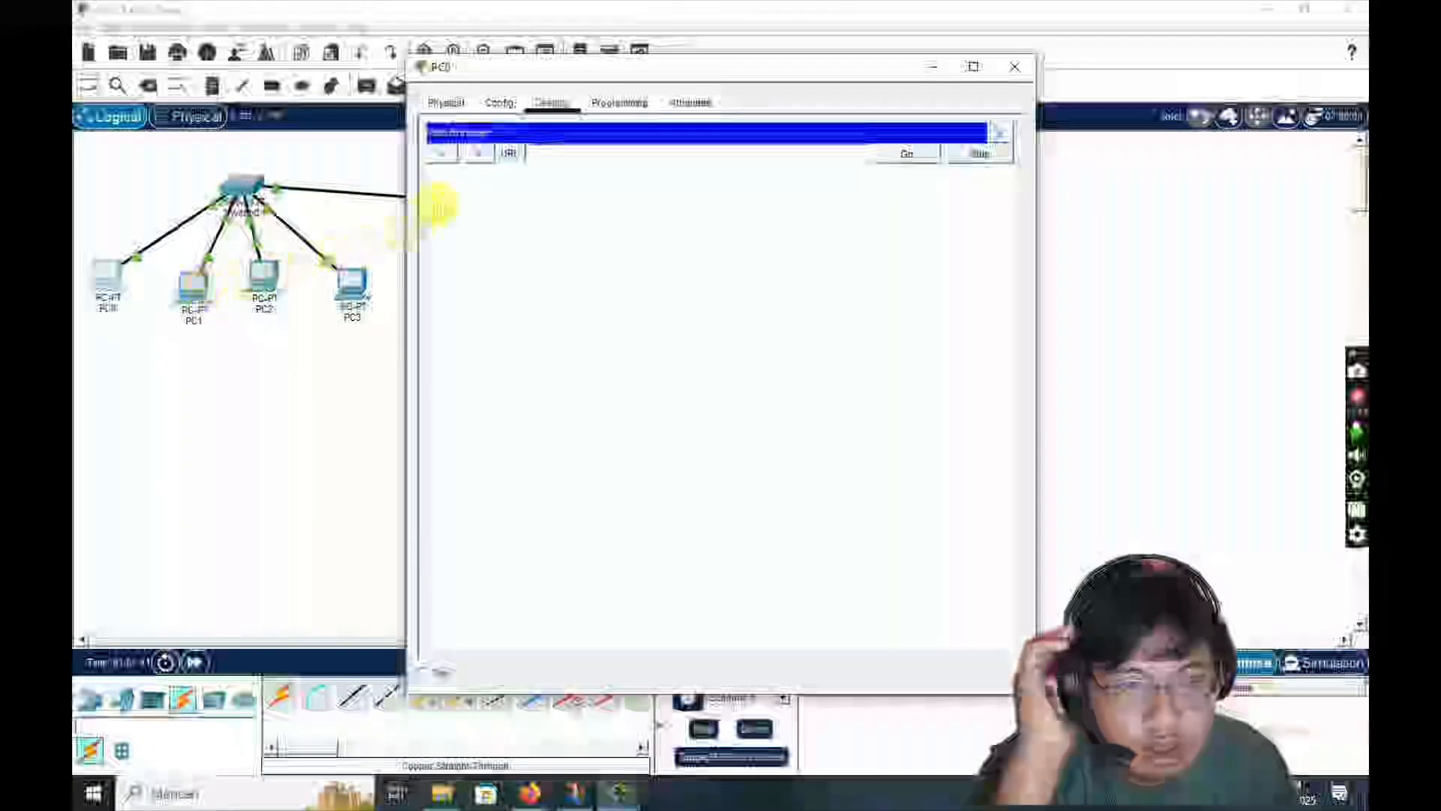
pyautogui.click(519, 103)
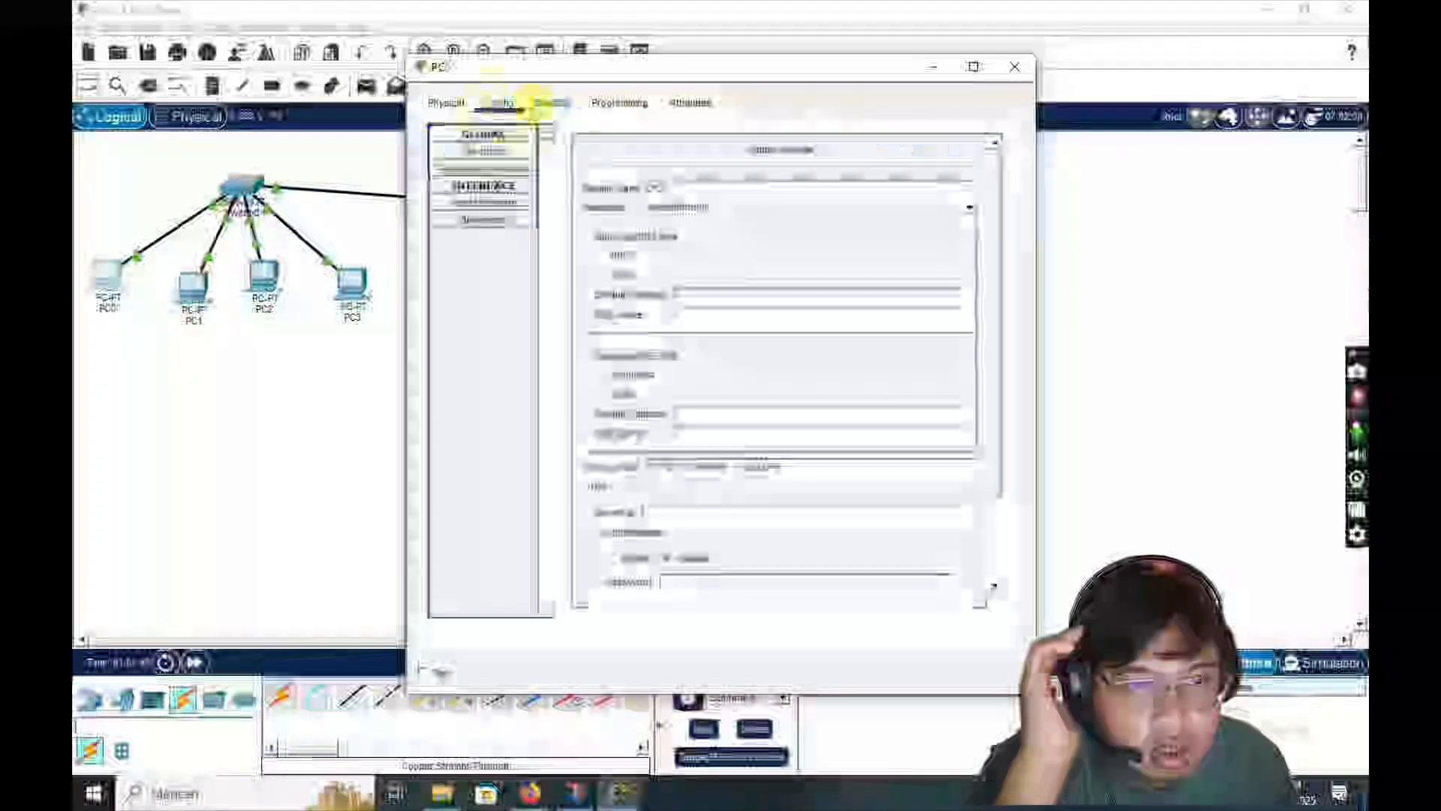
pyautogui.click(554, 103)
pyautogui.click(610, 101)
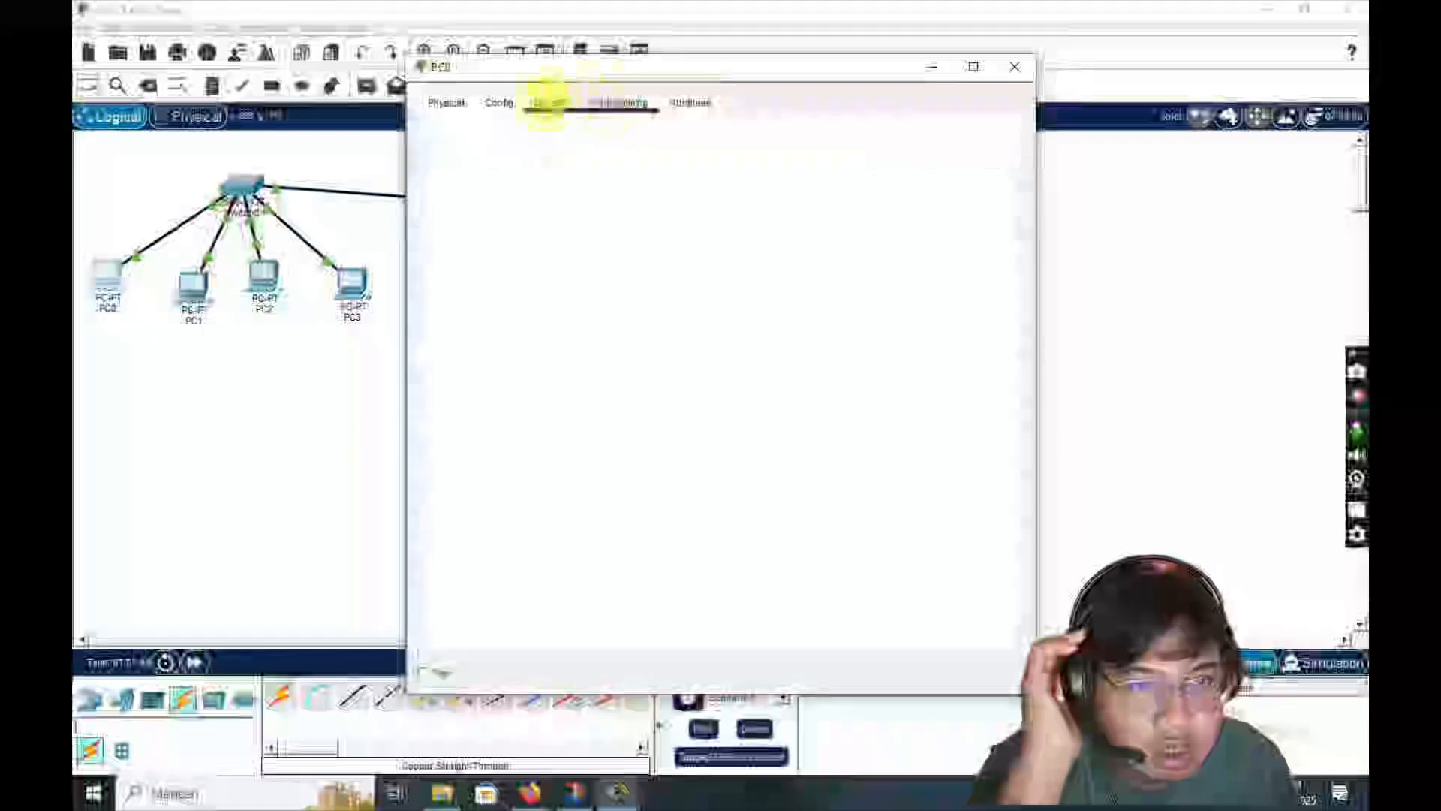
pyautogui.click(550, 100)
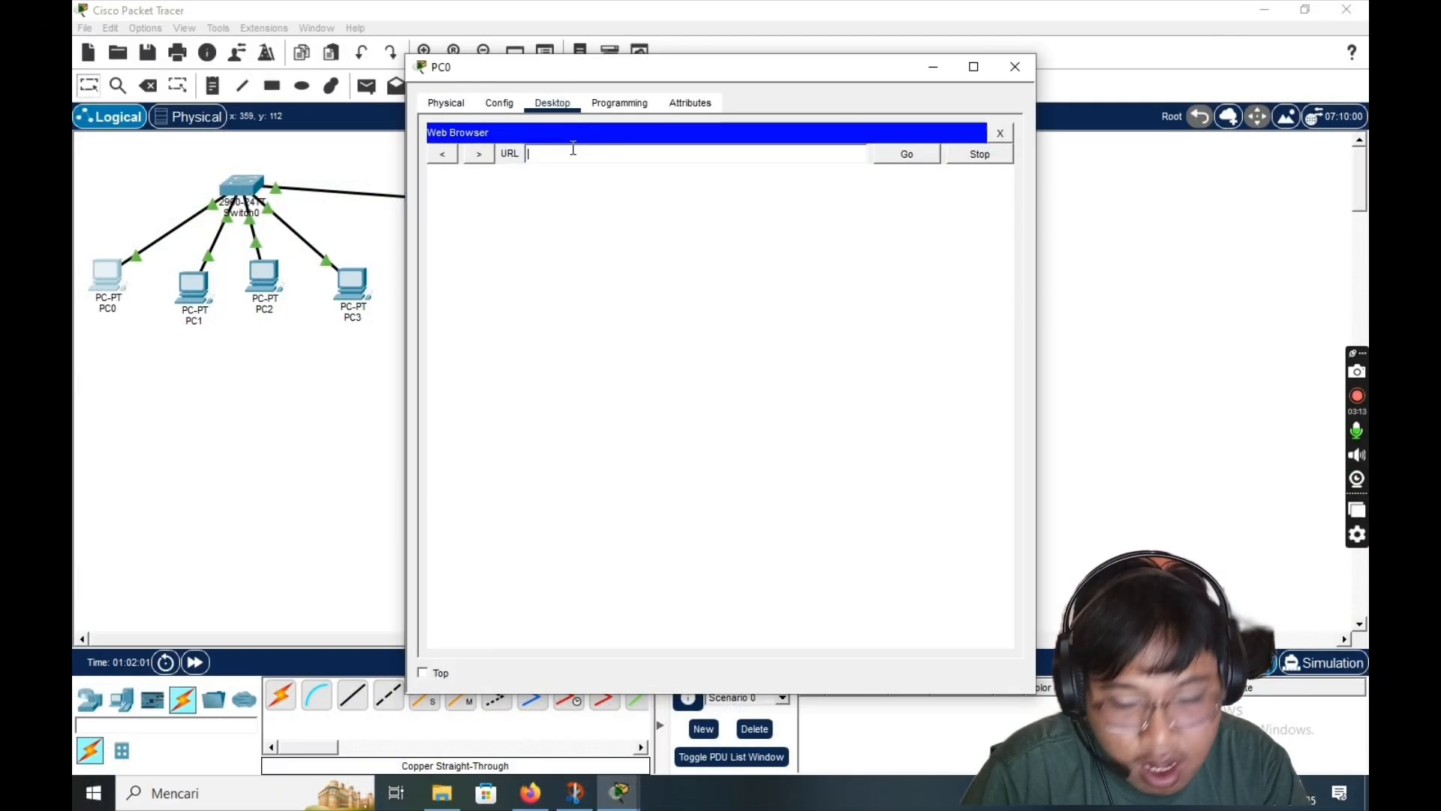
pyautogui.write('68.169.10.5')
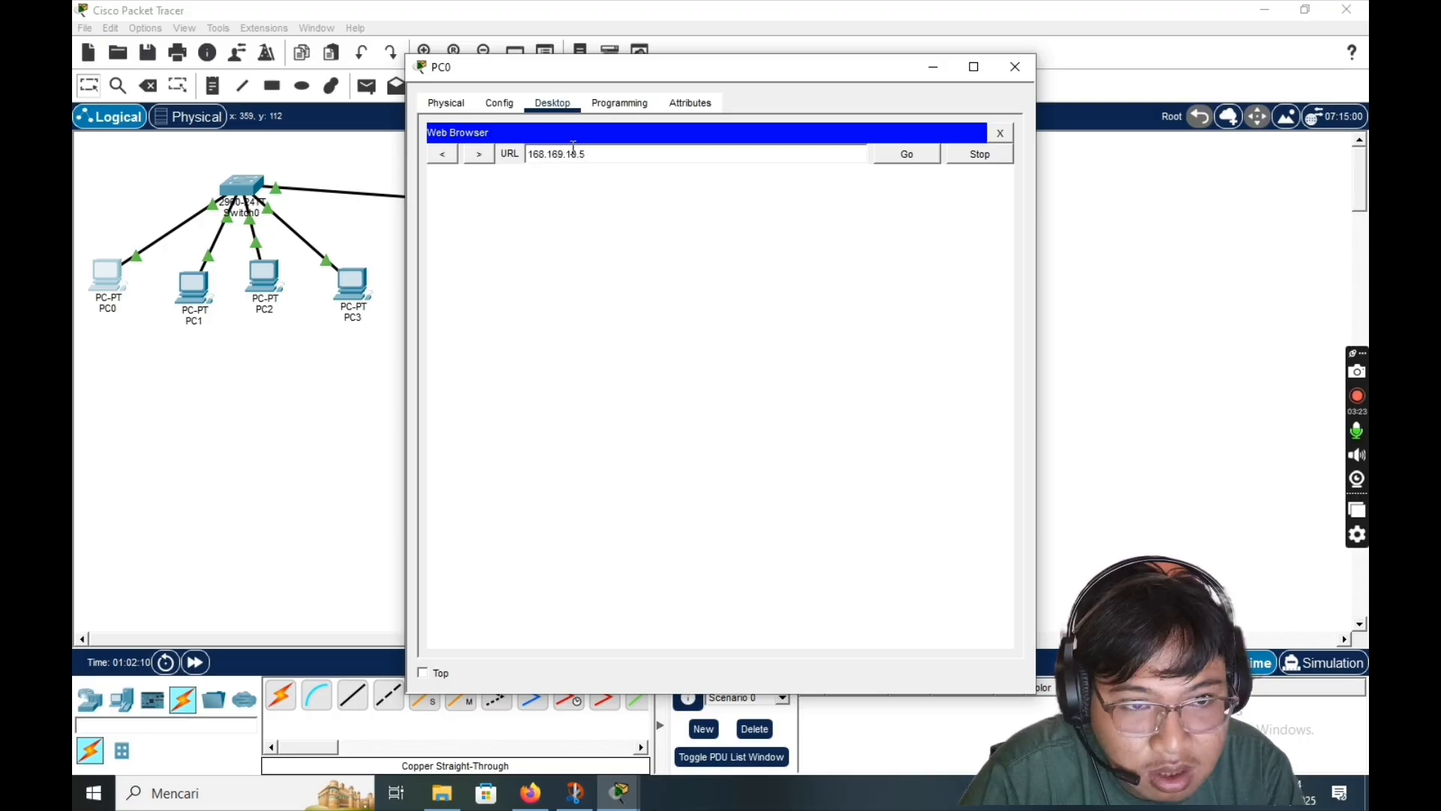
pyautogui.press('Return')
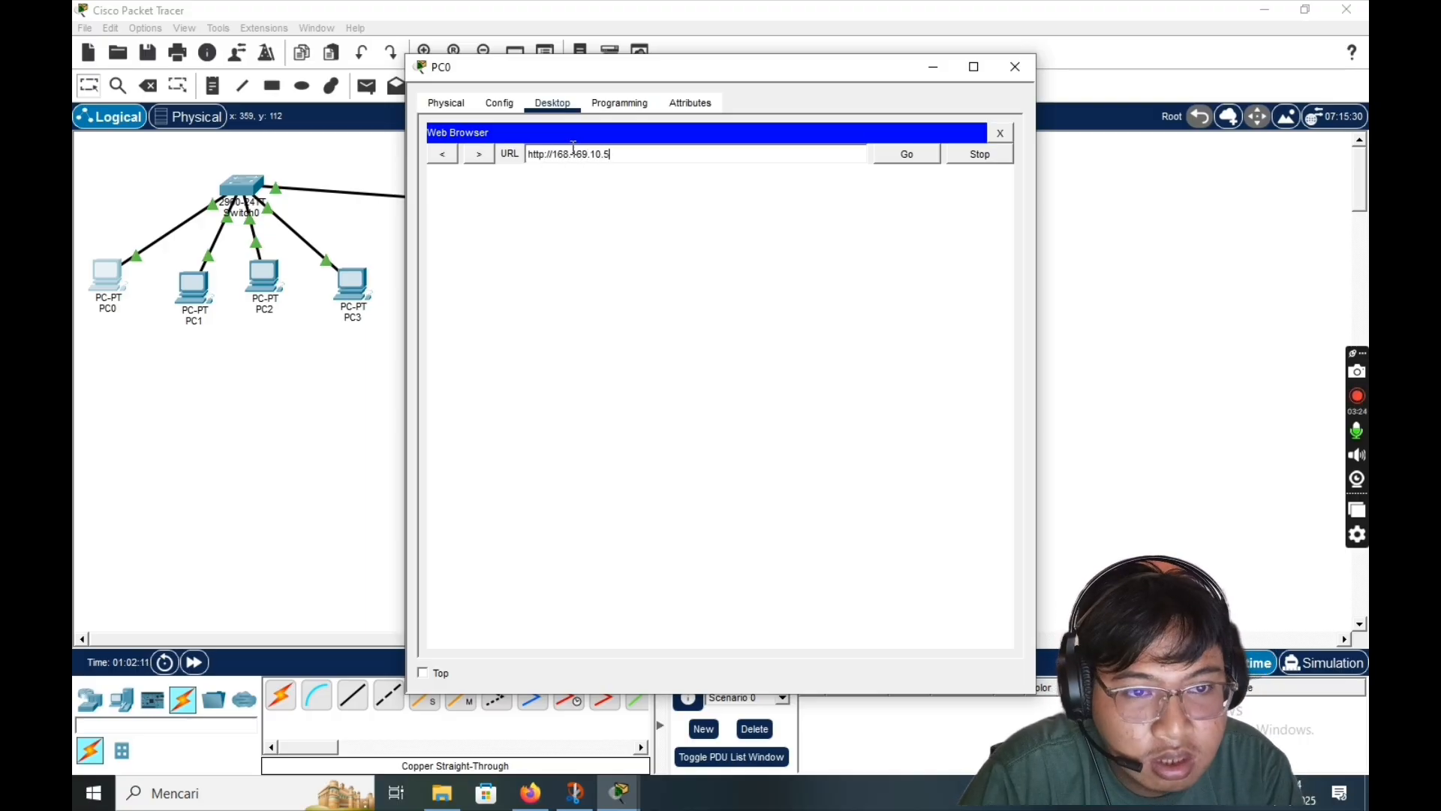
pyautogui.click(908, 157)
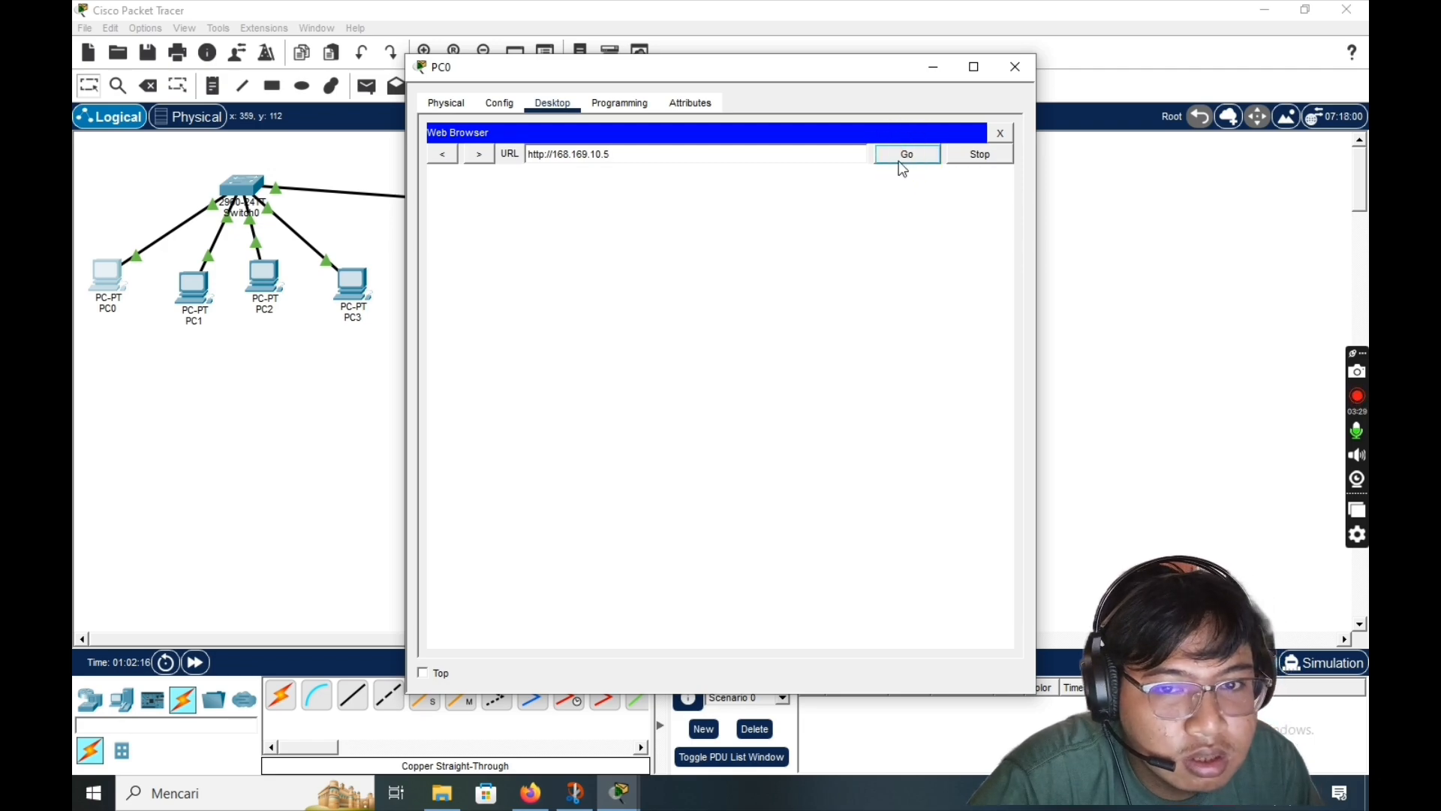
pyautogui.click(904, 163)
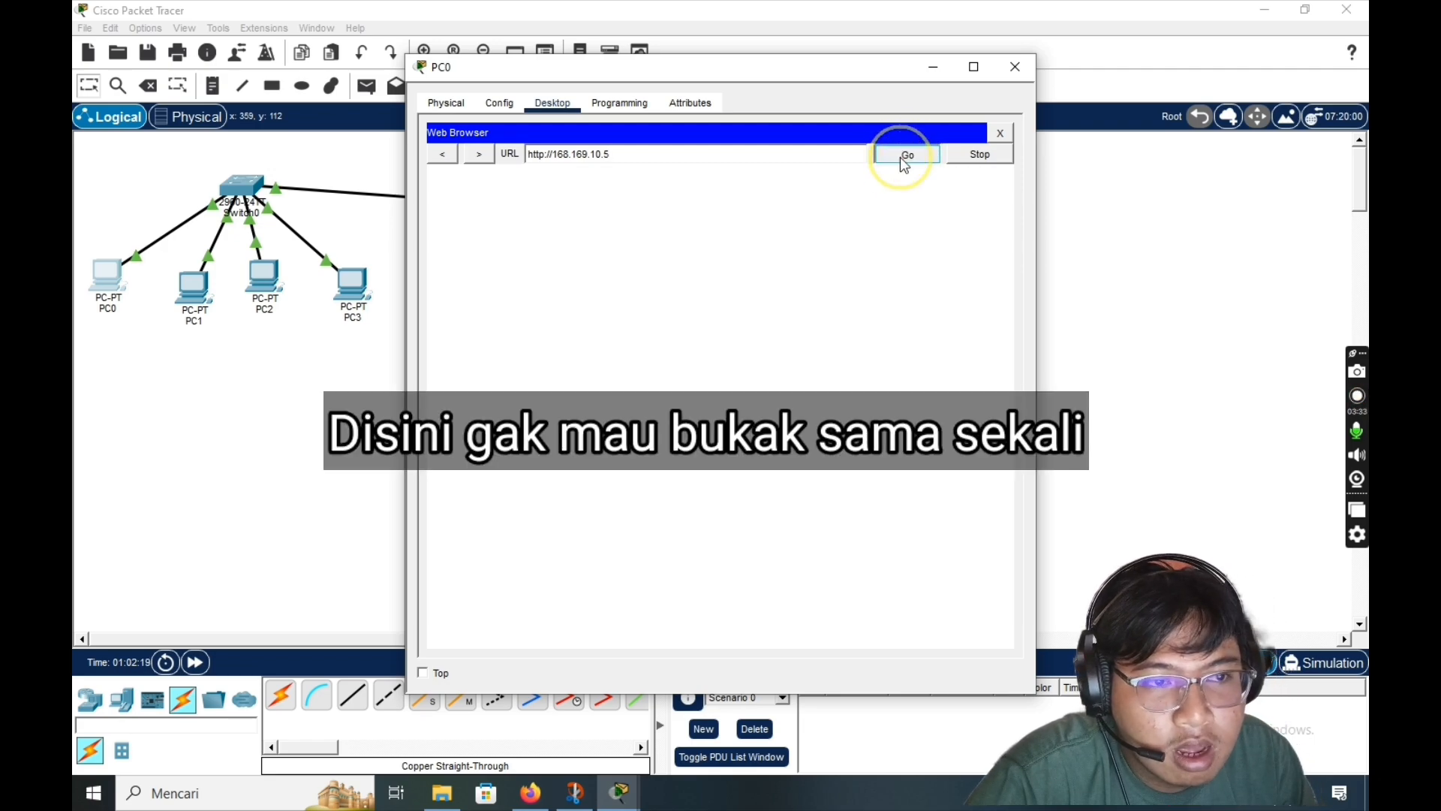
pyautogui.click(906, 164)
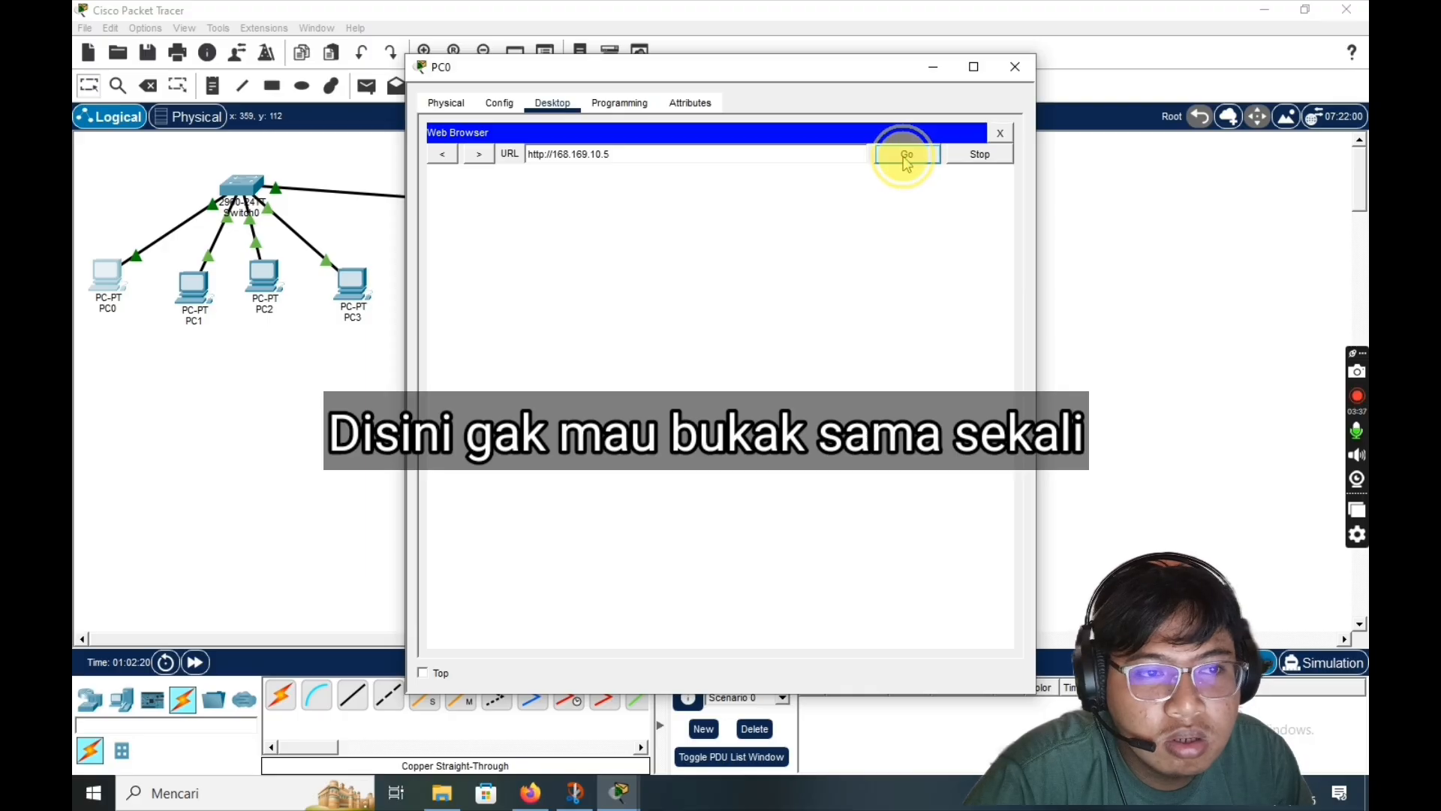
pyautogui.click(909, 159)
pyautogui.click(1004, 134)
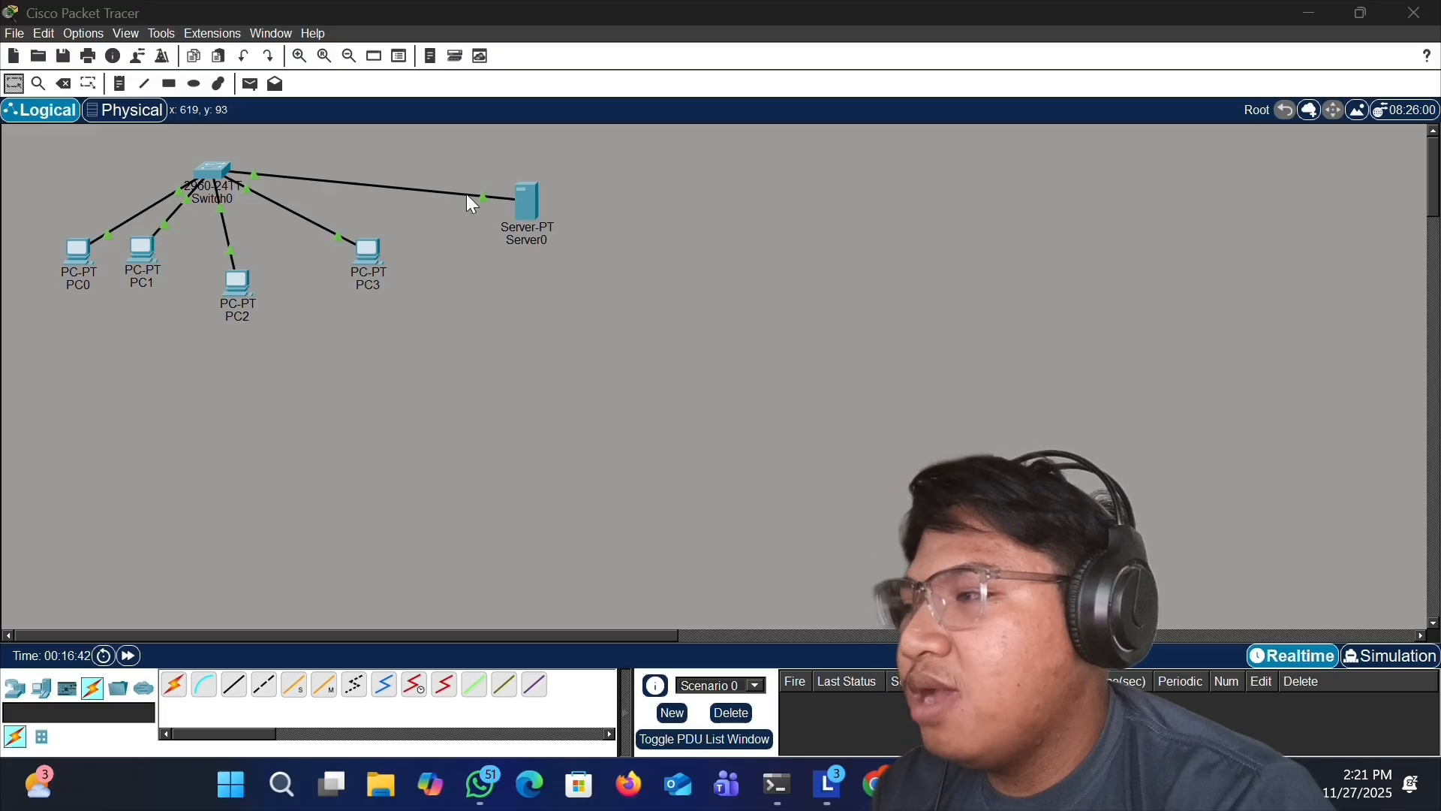
# - Open PC0's web browser and load 168.169.10.5 to reach the server's HTTP page
pyautogui.click(63, 247)
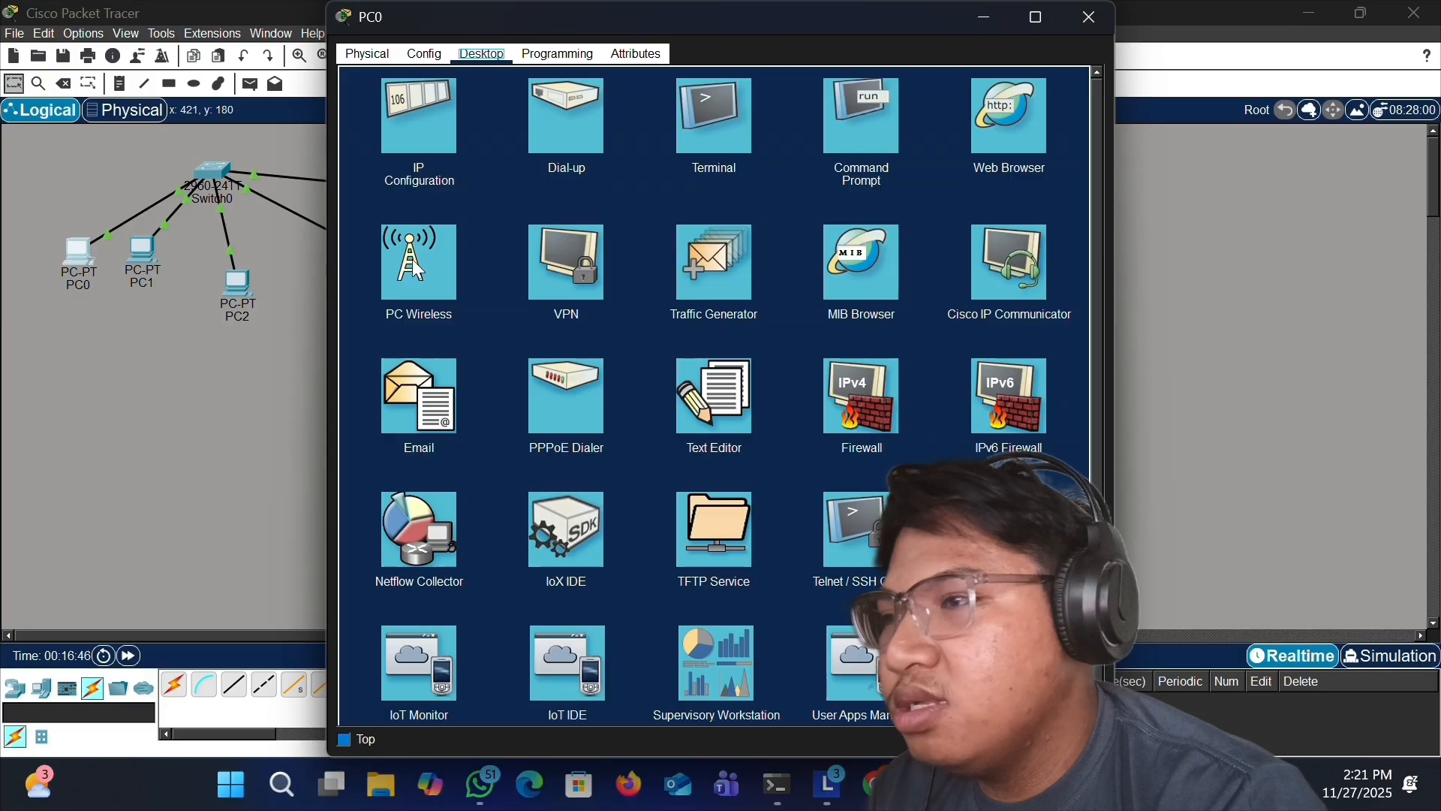
pyautogui.click(1011, 141)
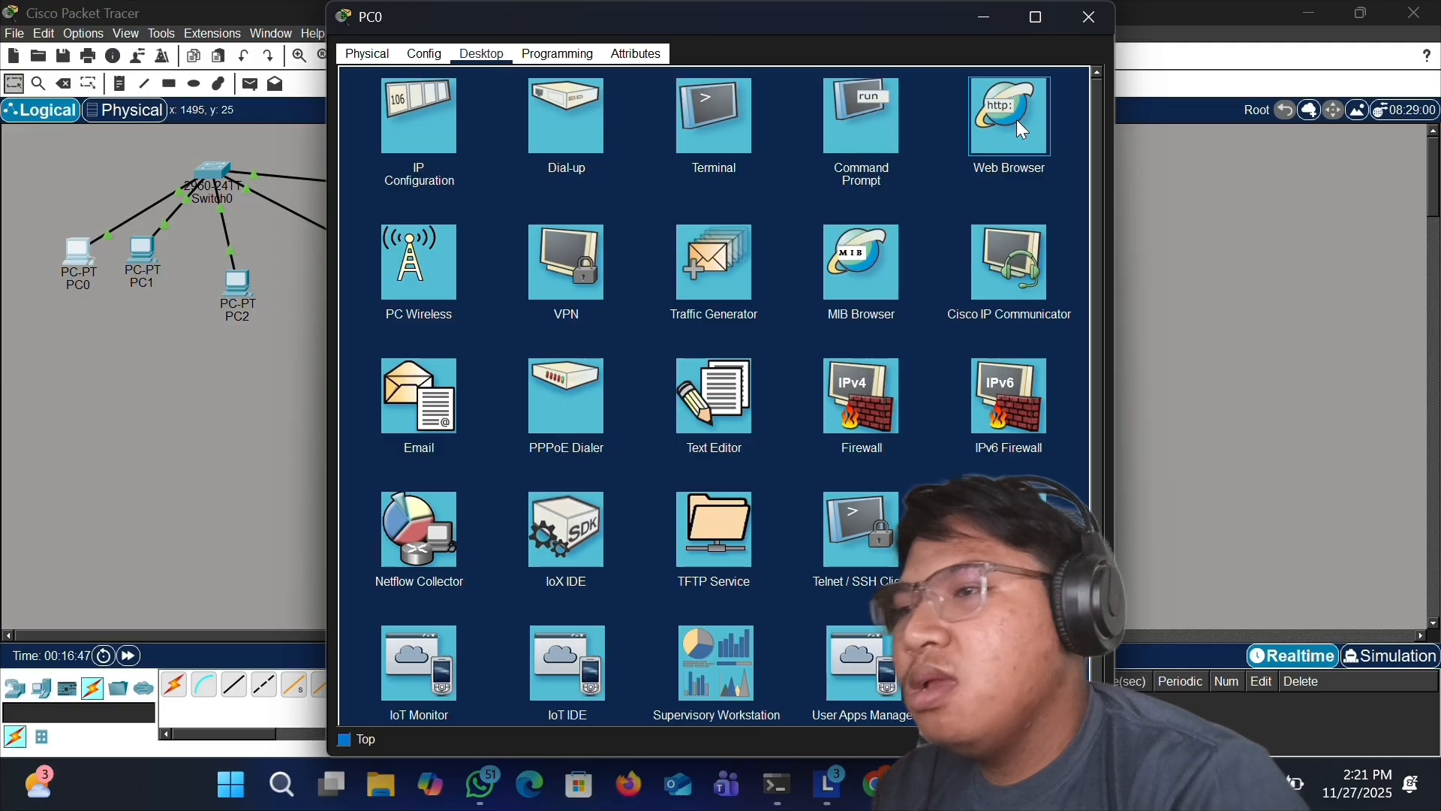
pyautogui.click(1017, 120)
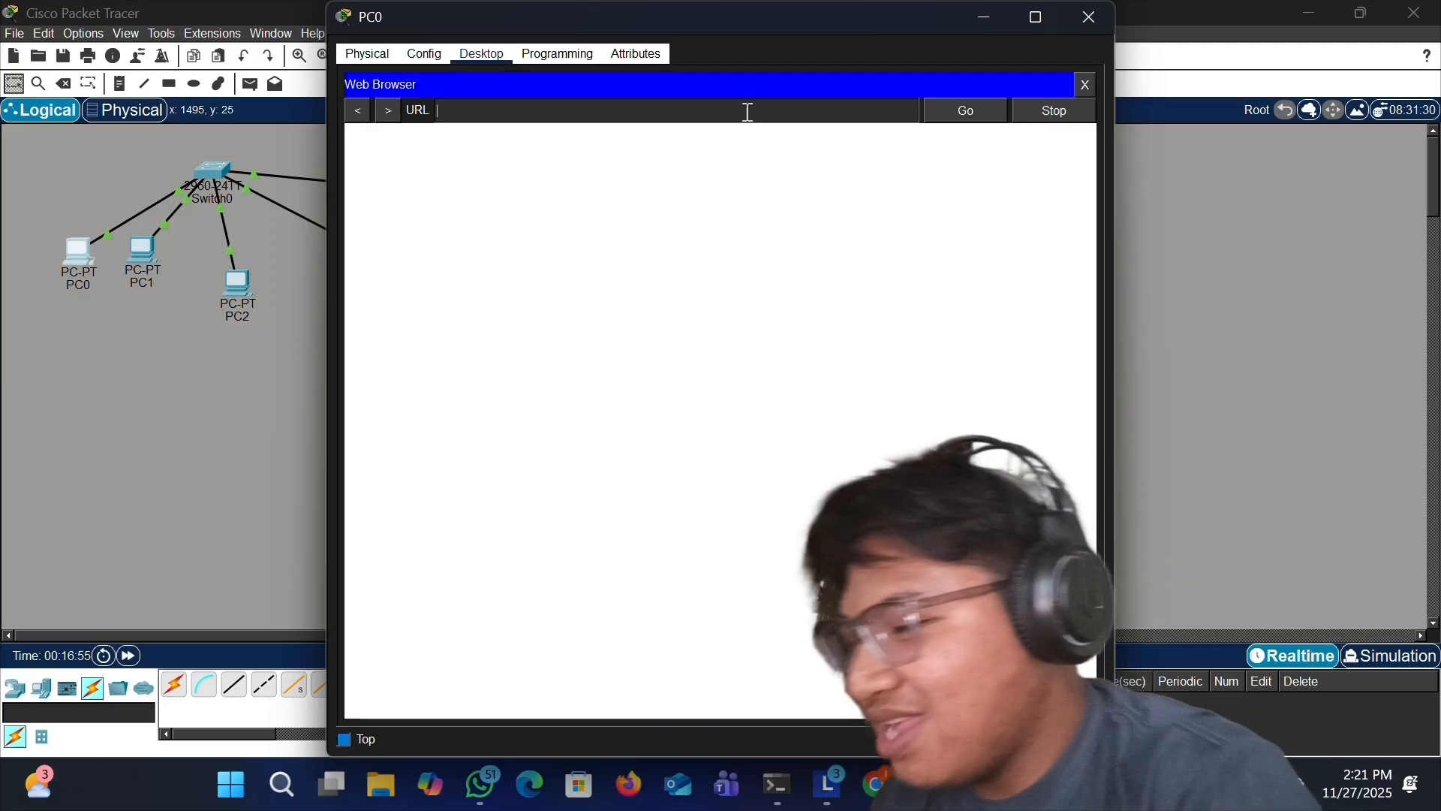
pyautogui.write('1')
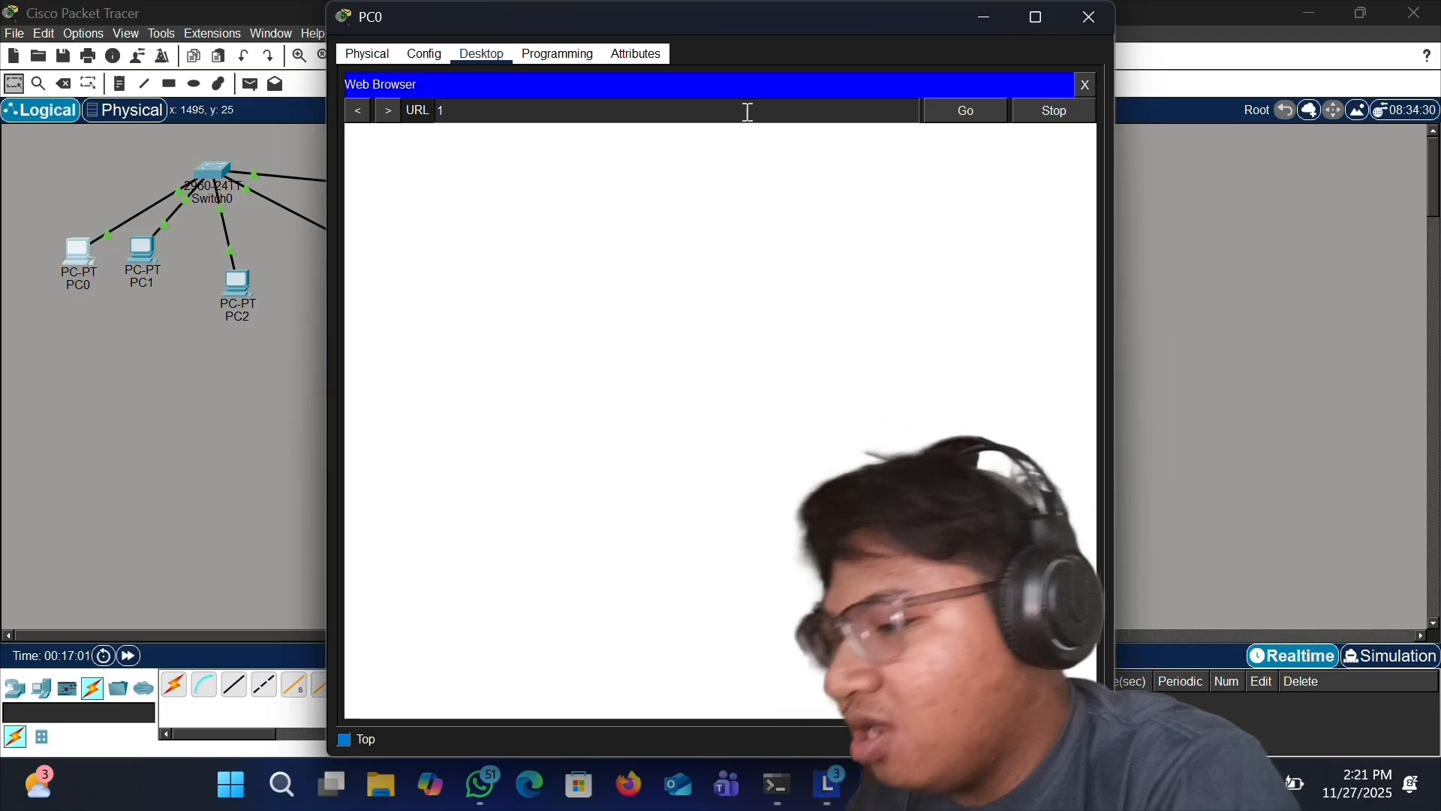
pyautogui.write('68')
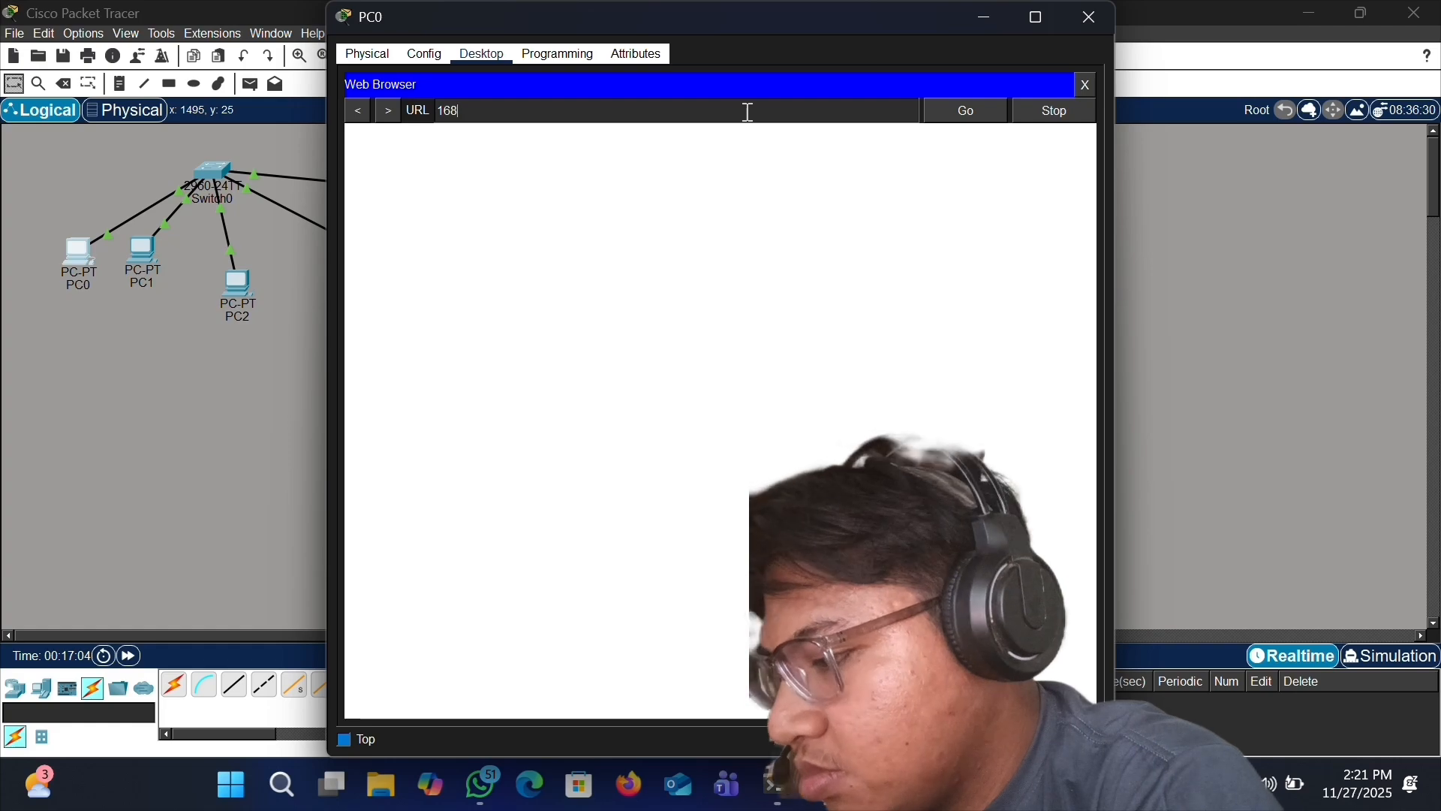
pyautogui.write('.169.10.')
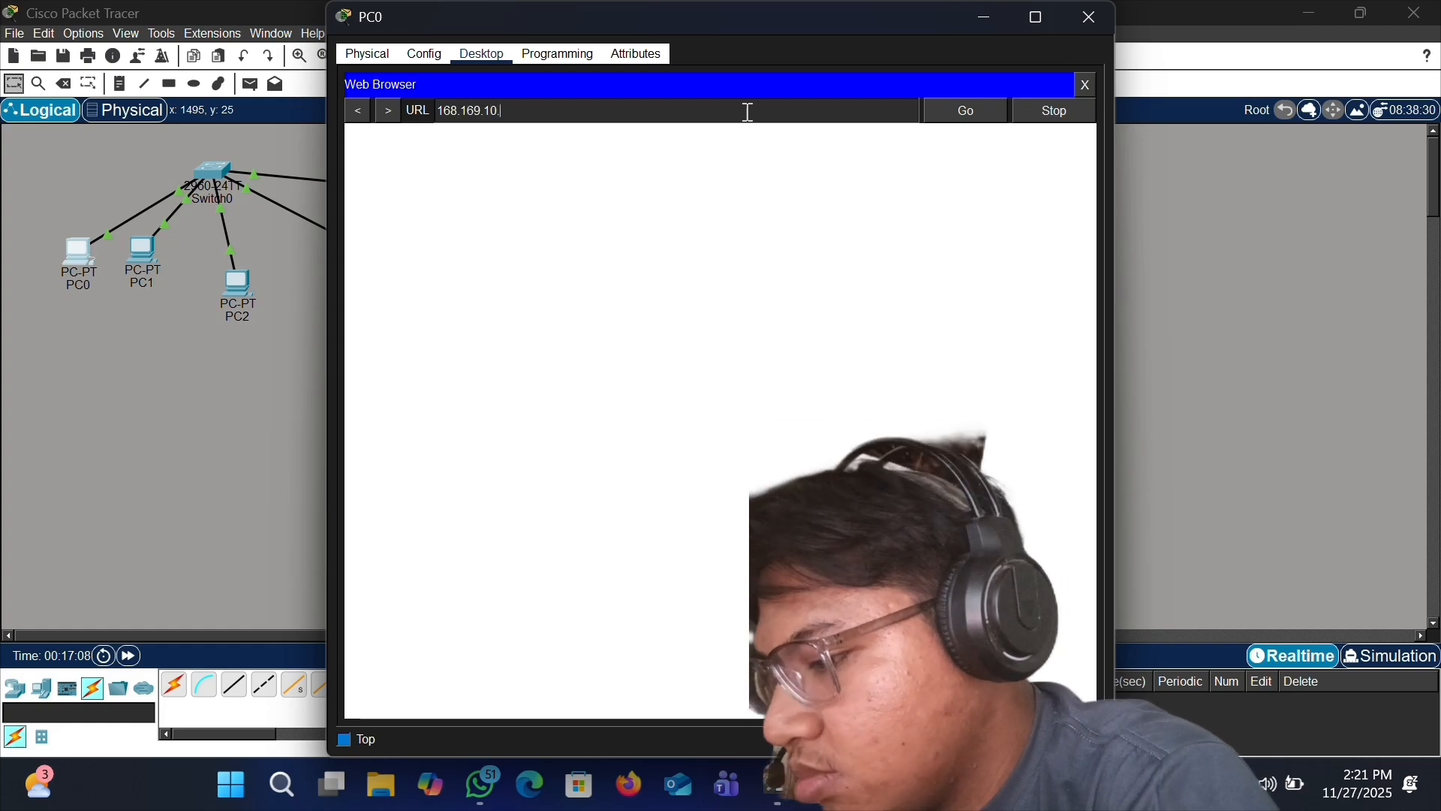
pyautogui.write('5')
pyautogui.press('Return')
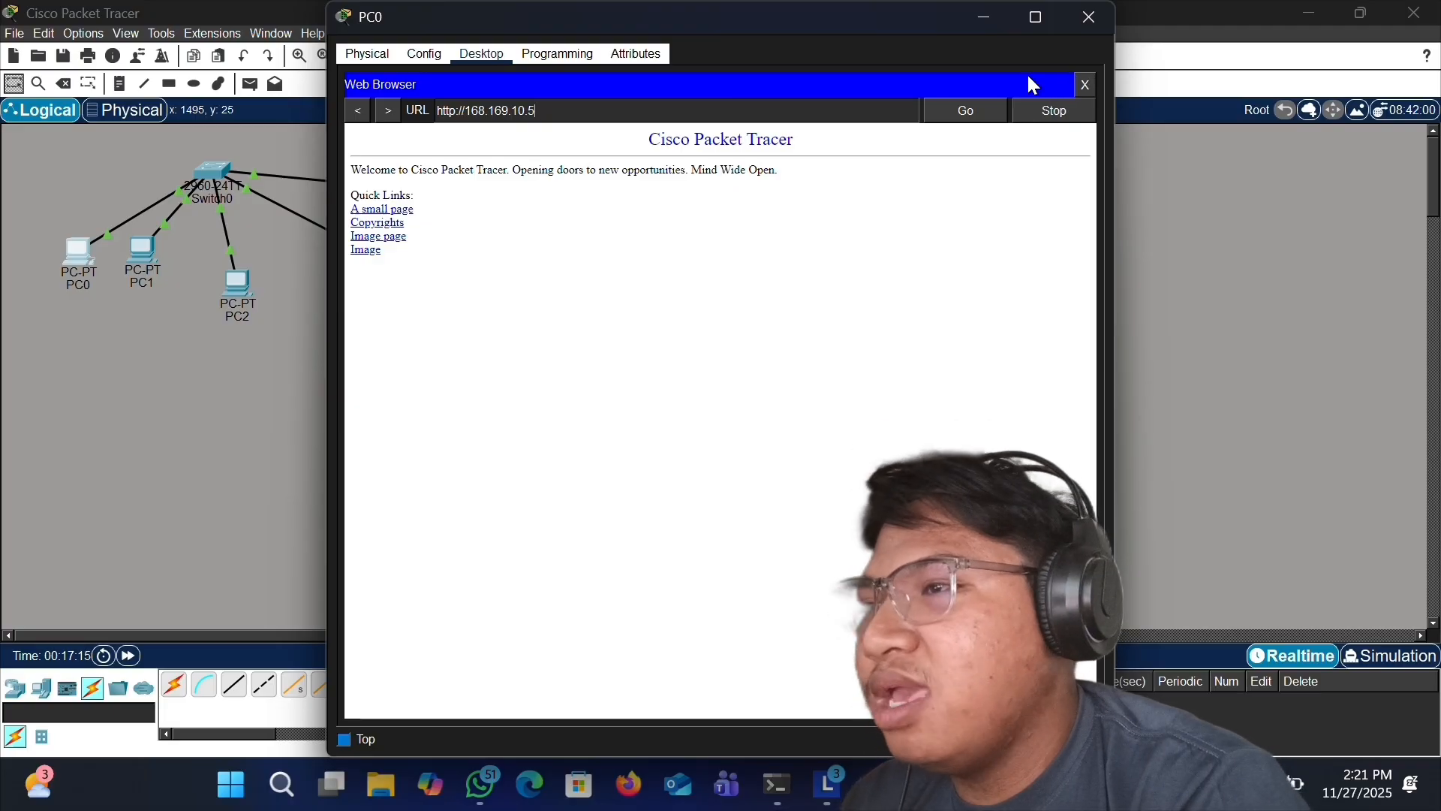
# - Close PC0's window, then open PC1's web browser, load 168.169.10.5, and close PC1's window
pyautogui.click(1086, 18)
pyautogui.click(141, 251)
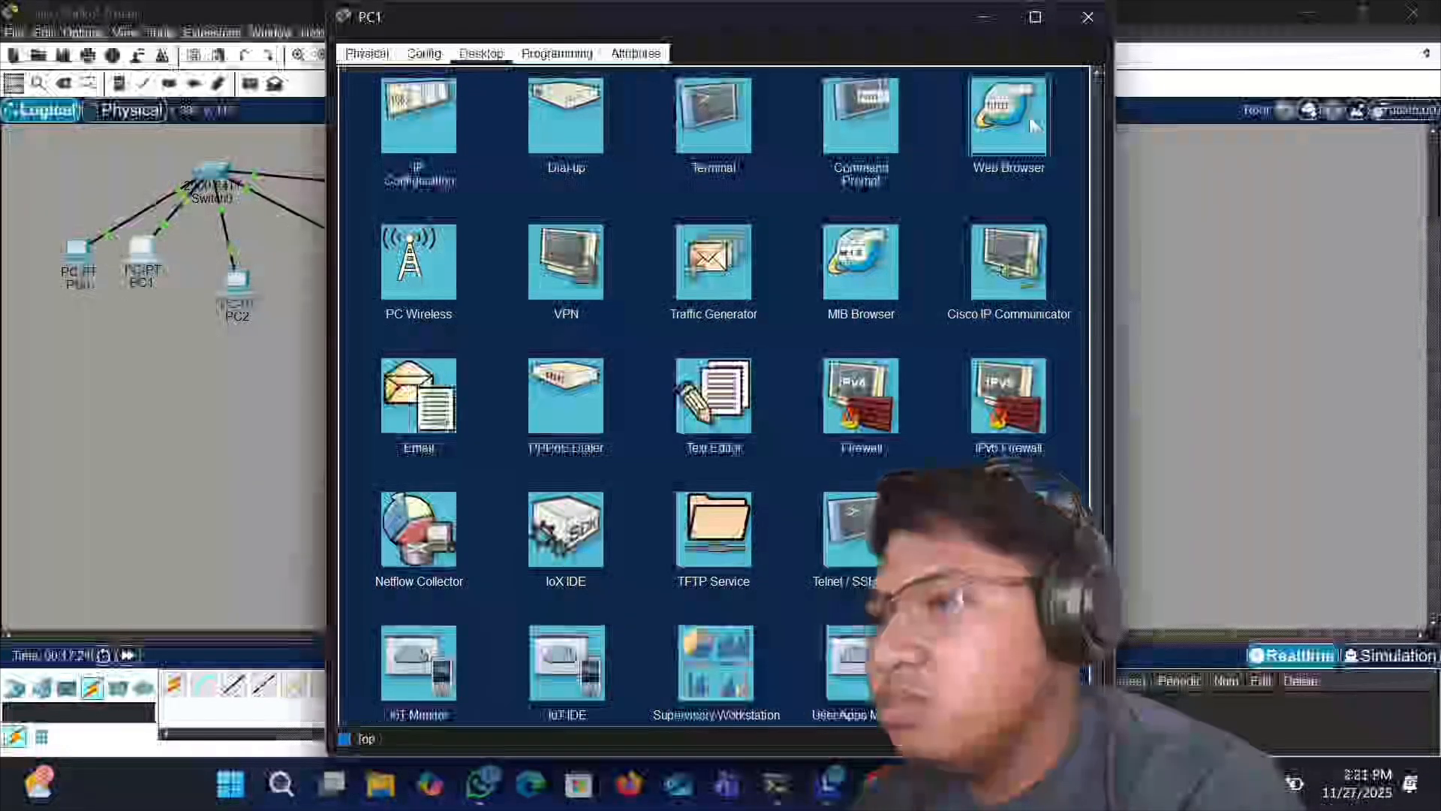
pyautogui.click(1005, 118)
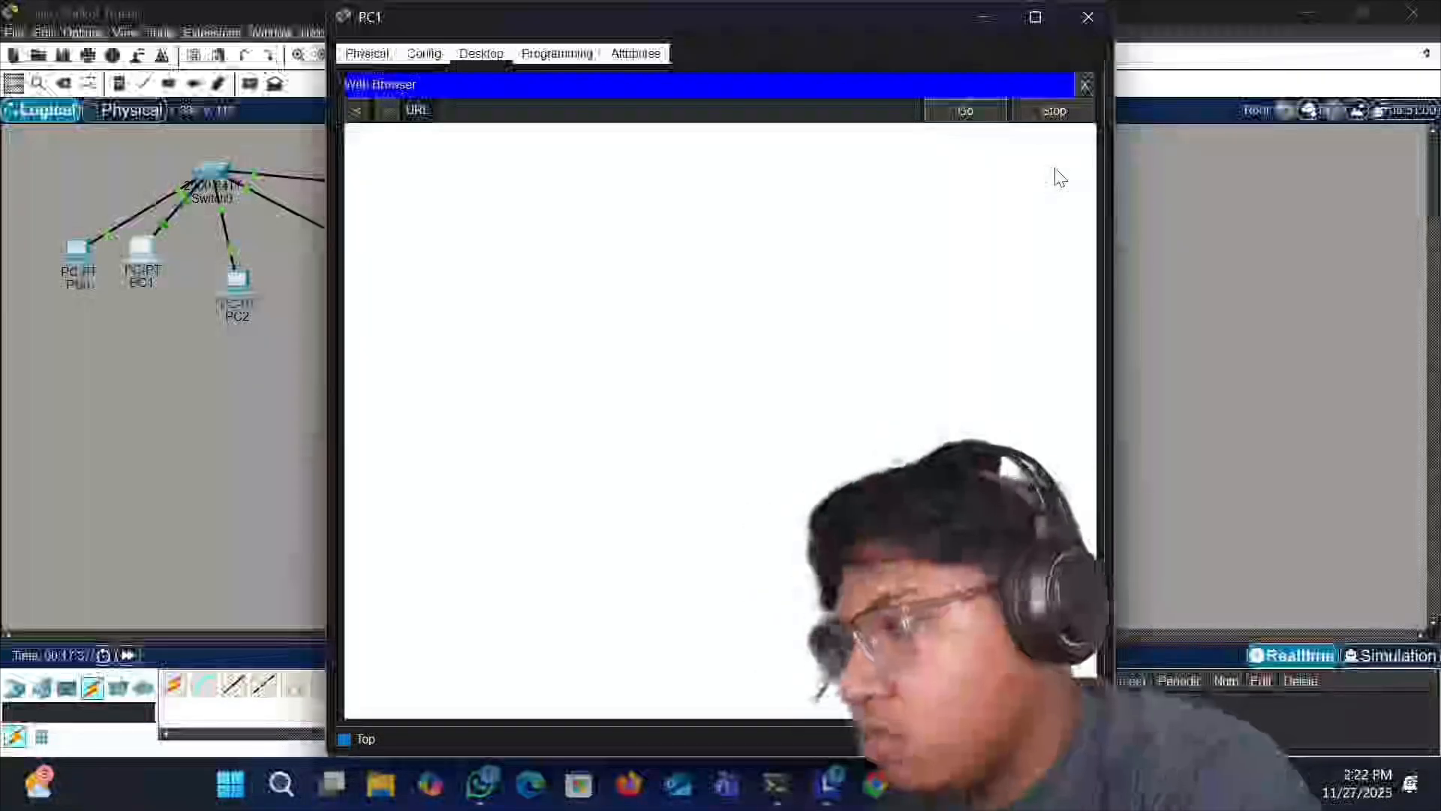
pyautogui.click(478, 109)
pyautogui.write('19')
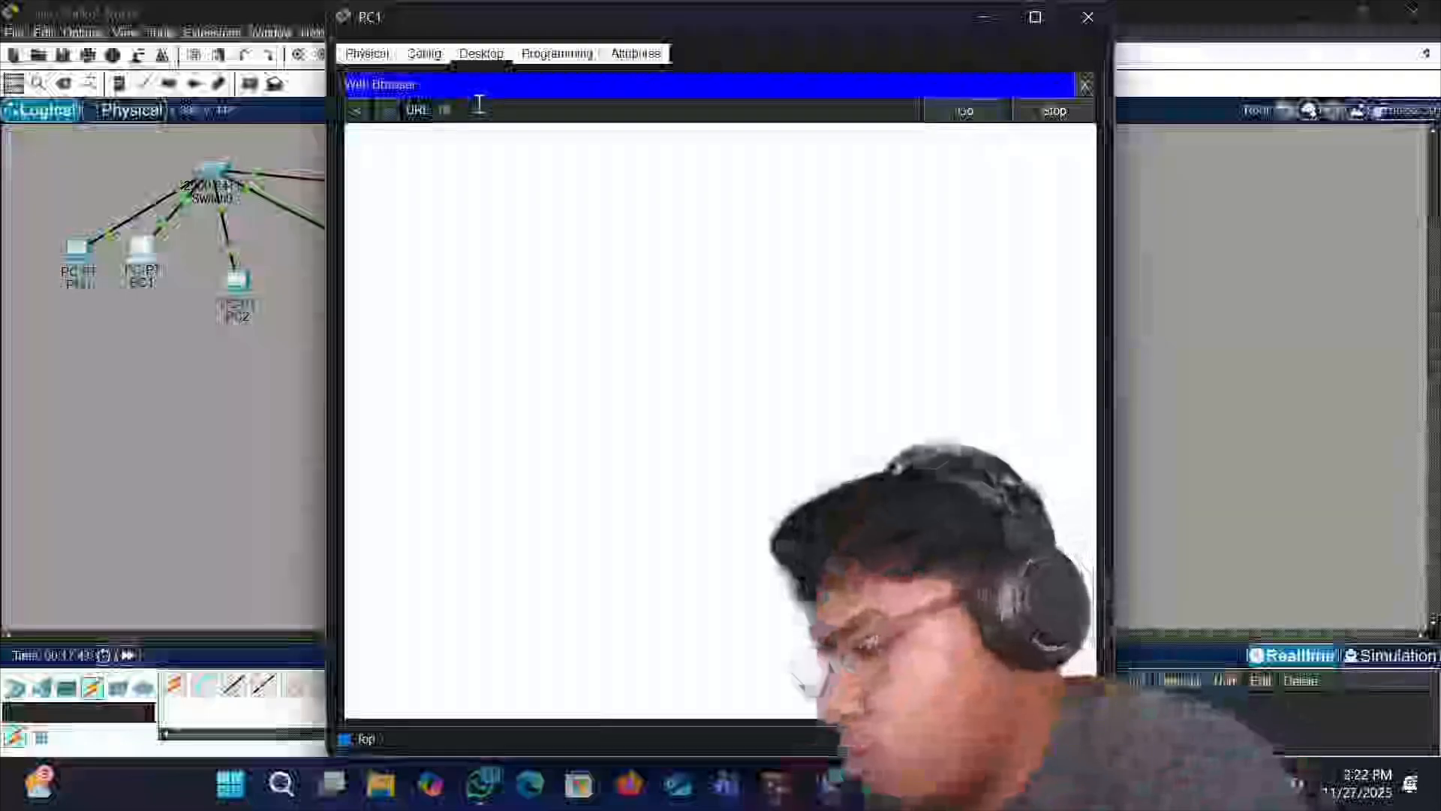
pyautogui.write('2.168.')
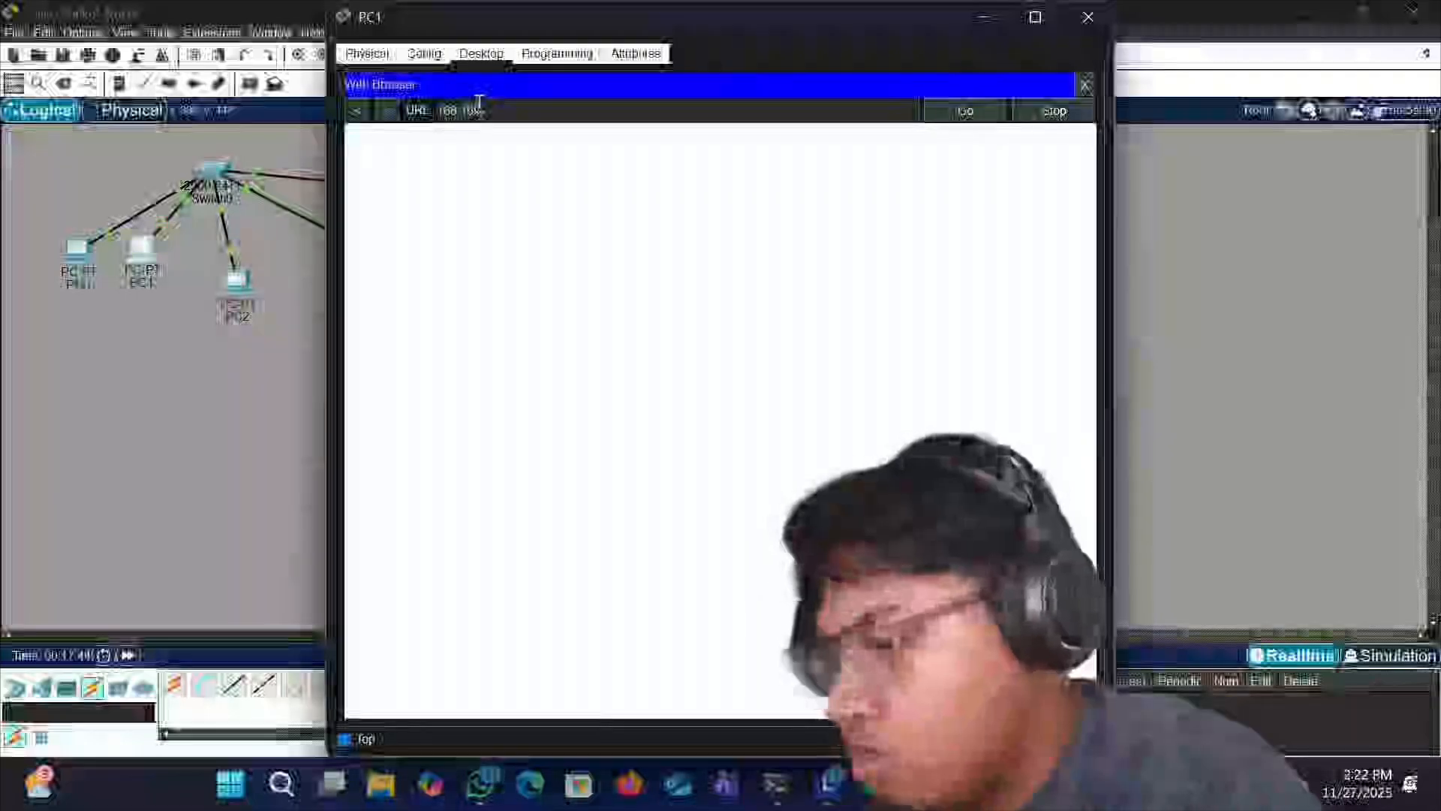
pyautogui.write('10.1')
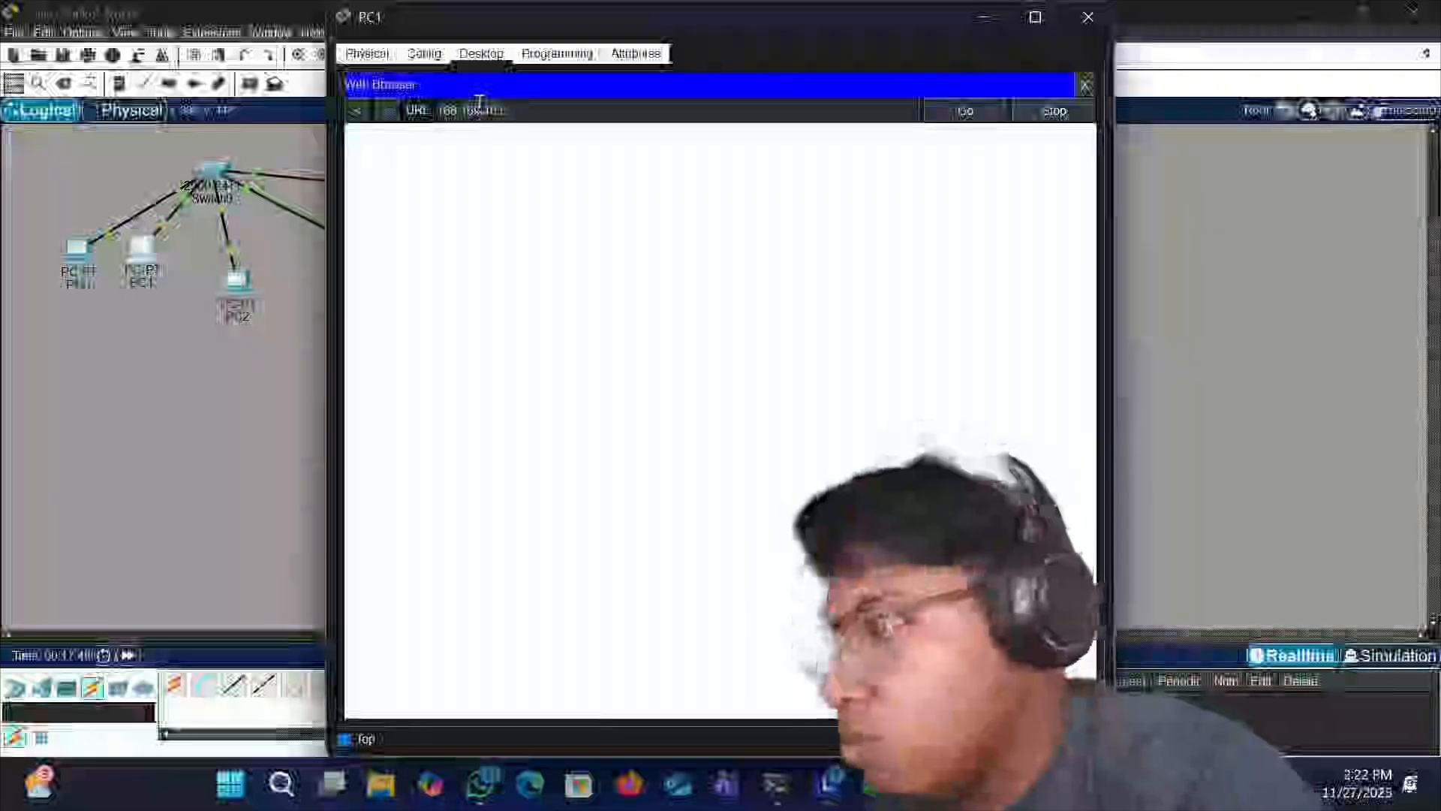
pyautogui.press('Return')
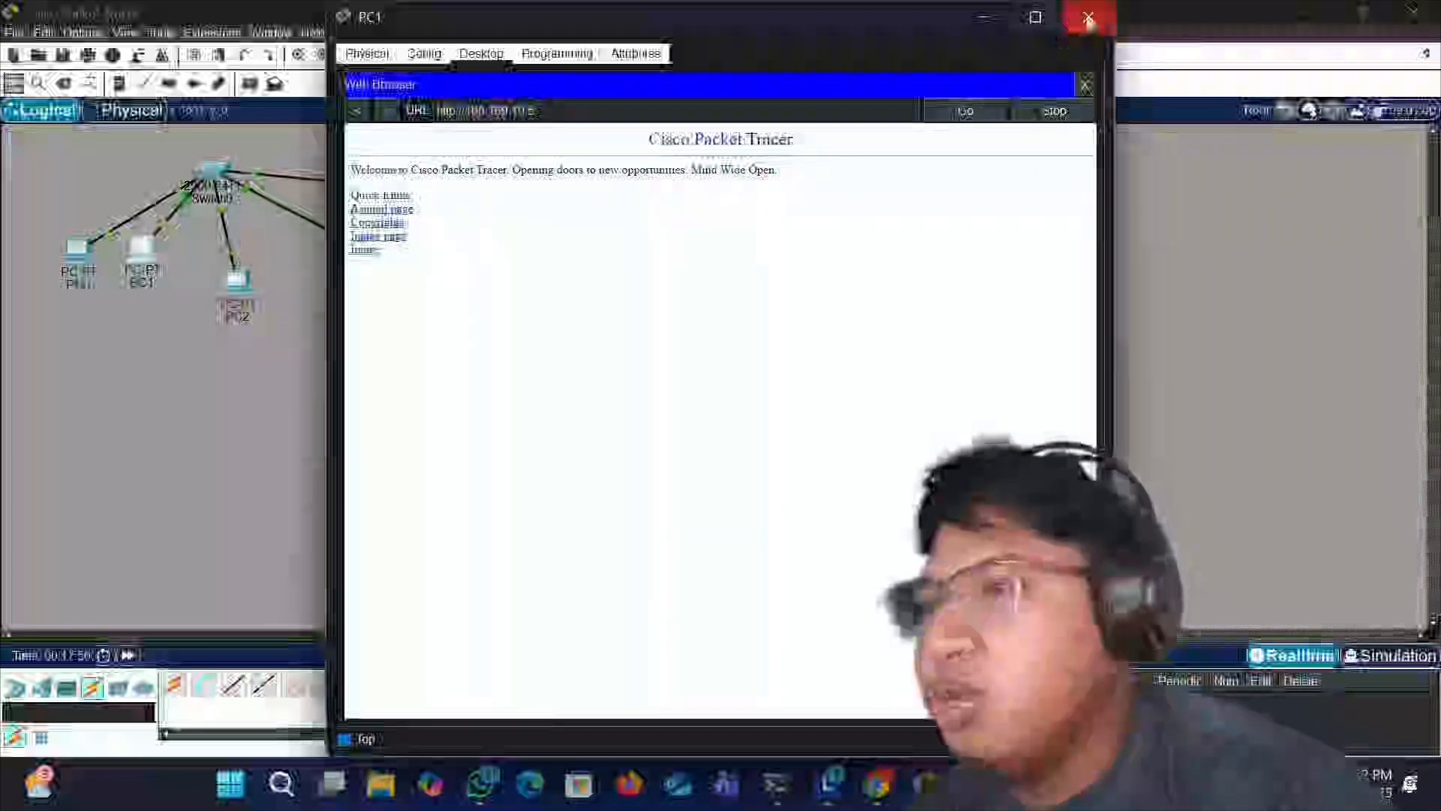
pyautogui.click(1088, 20)
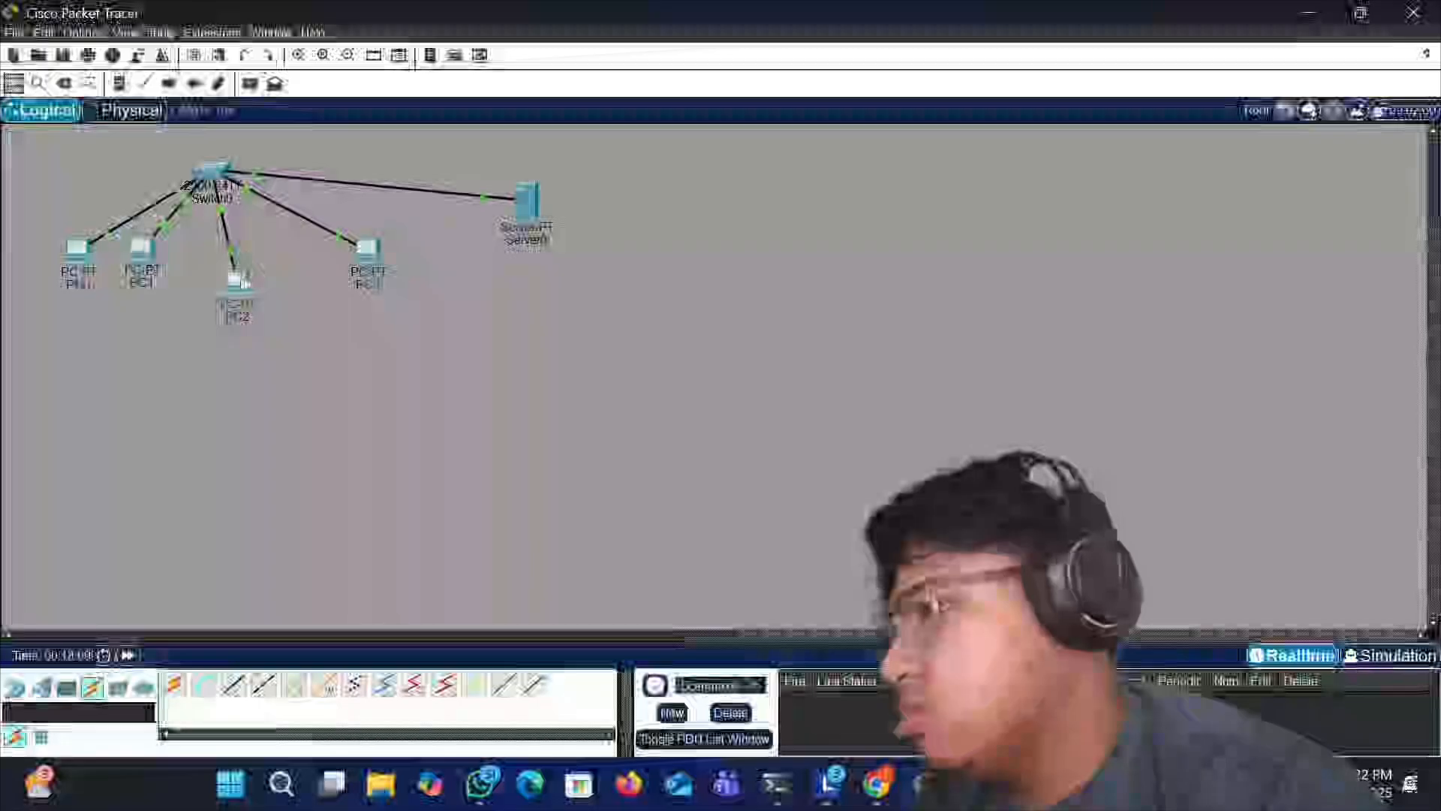
# - Open PC2's web browser, load 168.169.10.5 to reach the server's HTTP page, and close the window
pyautogui.click(237, 282)
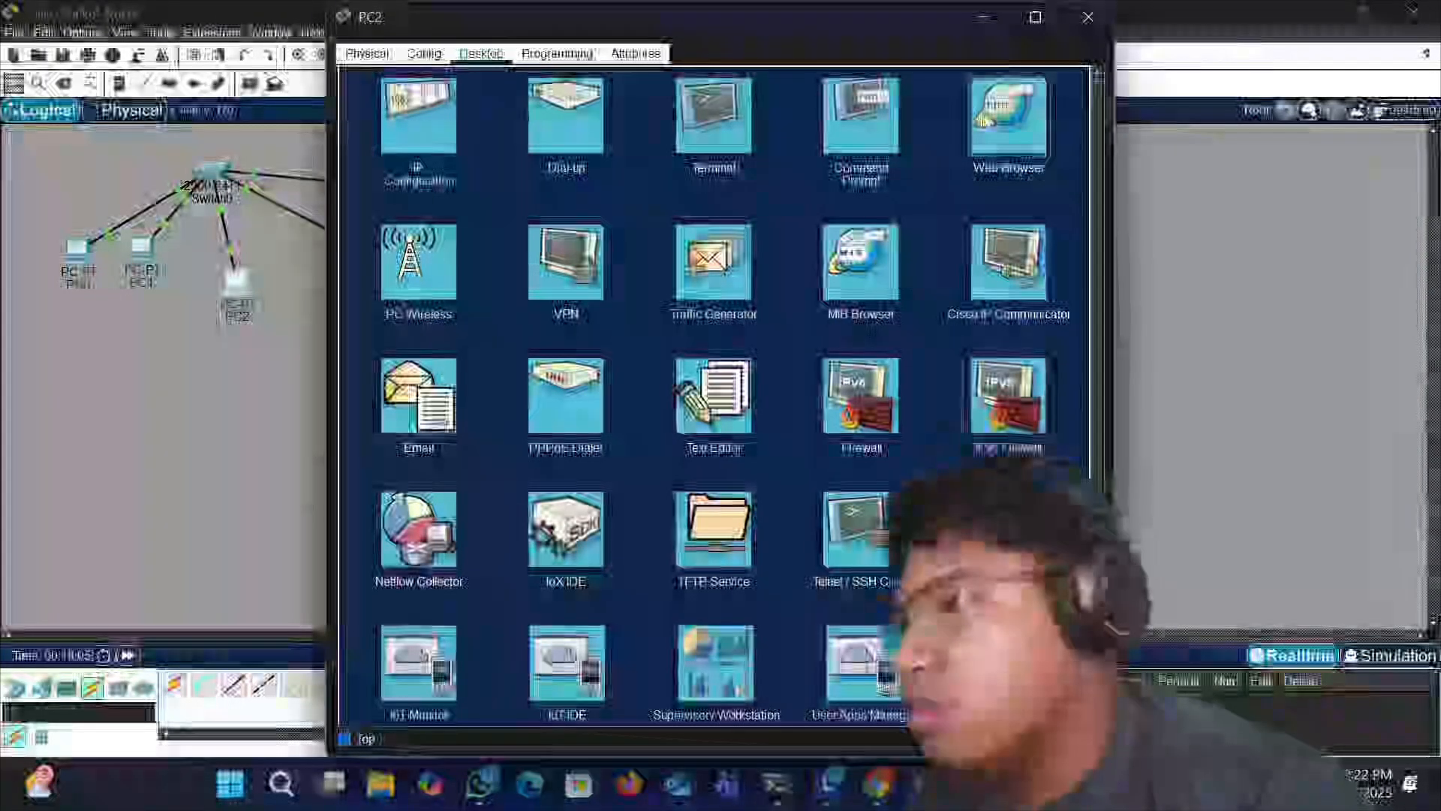
pyautogui.click(973, 112)
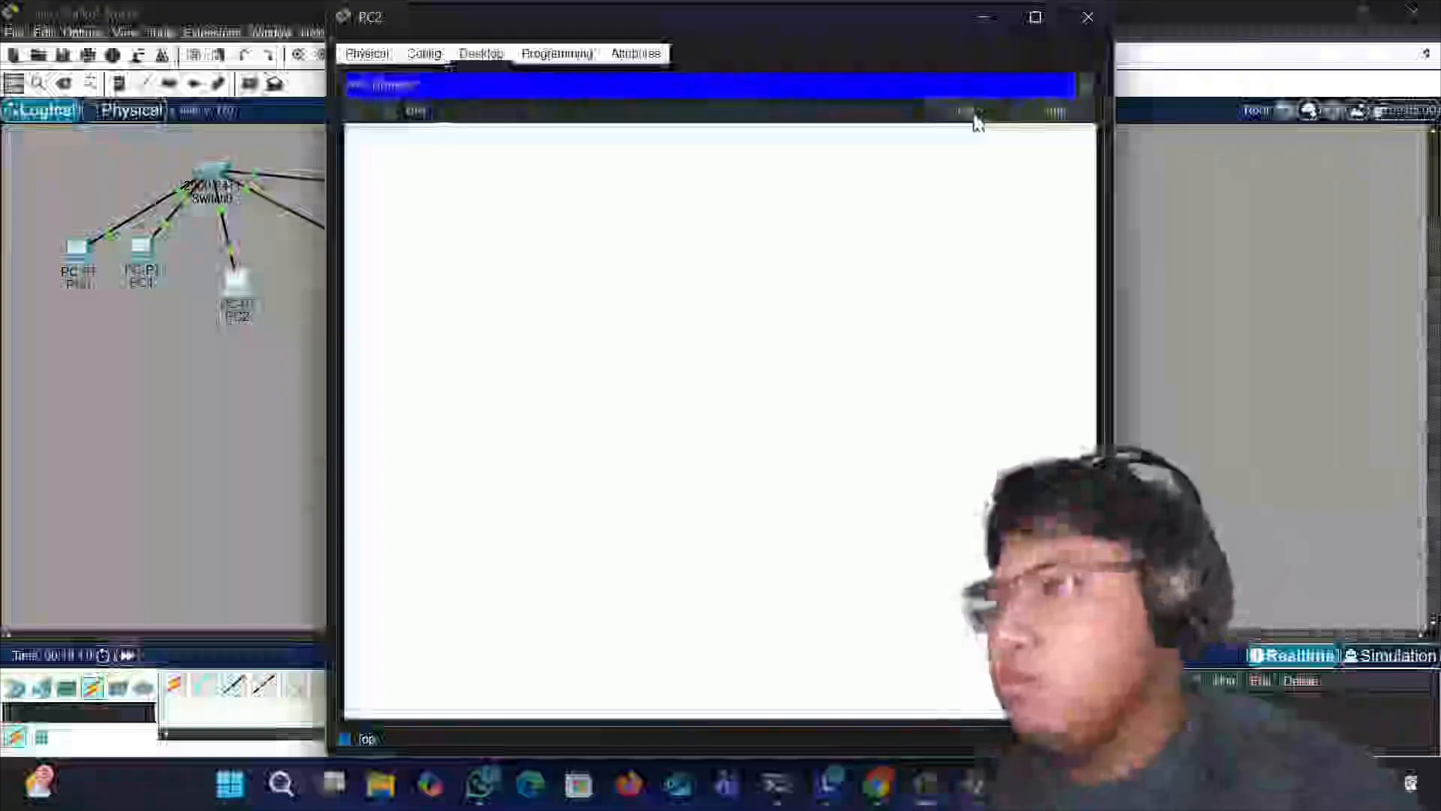
pyautogui.click(763, 101)
pyautogui.write('19')
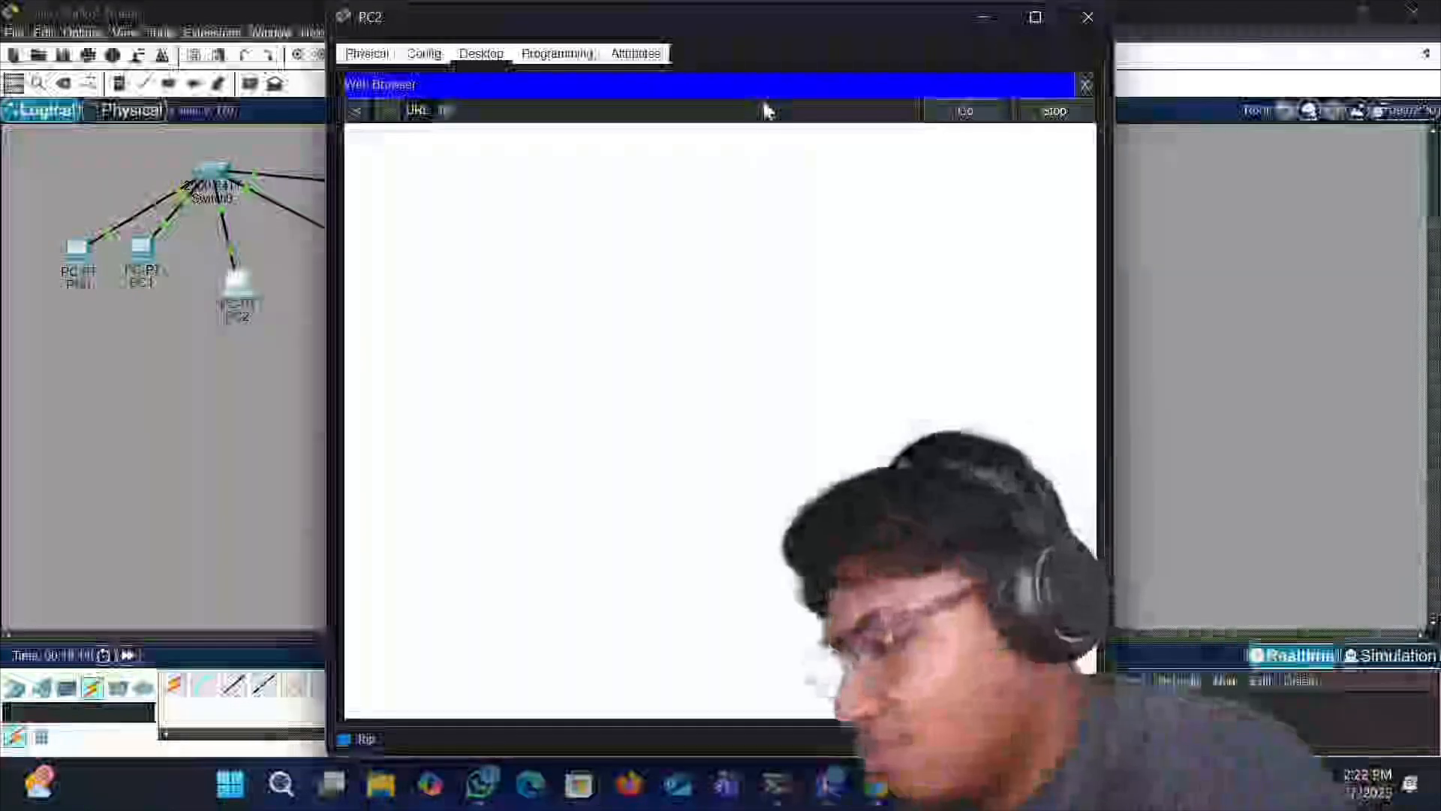
pyautogui.write('2.168')
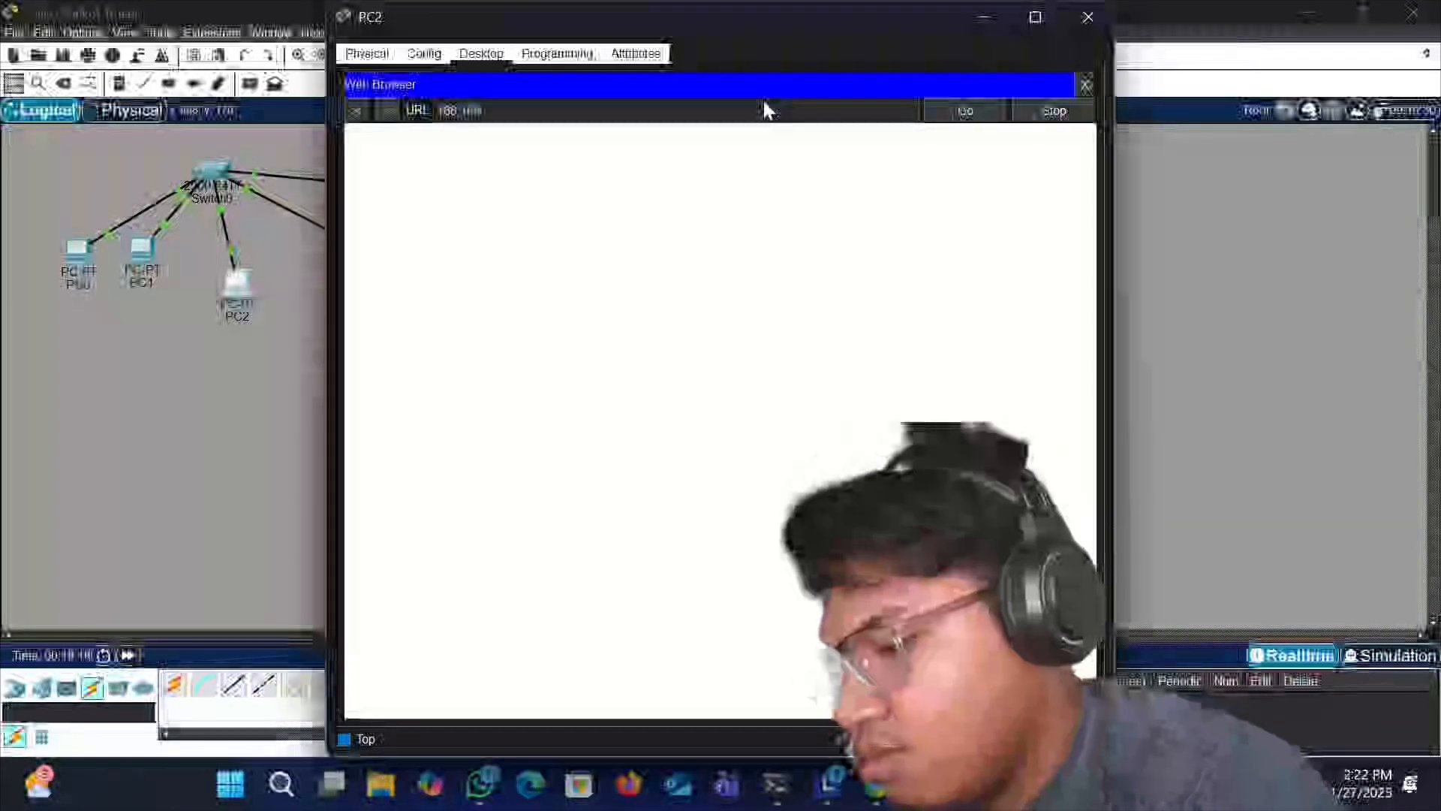
pyautogui.write('.10.1')
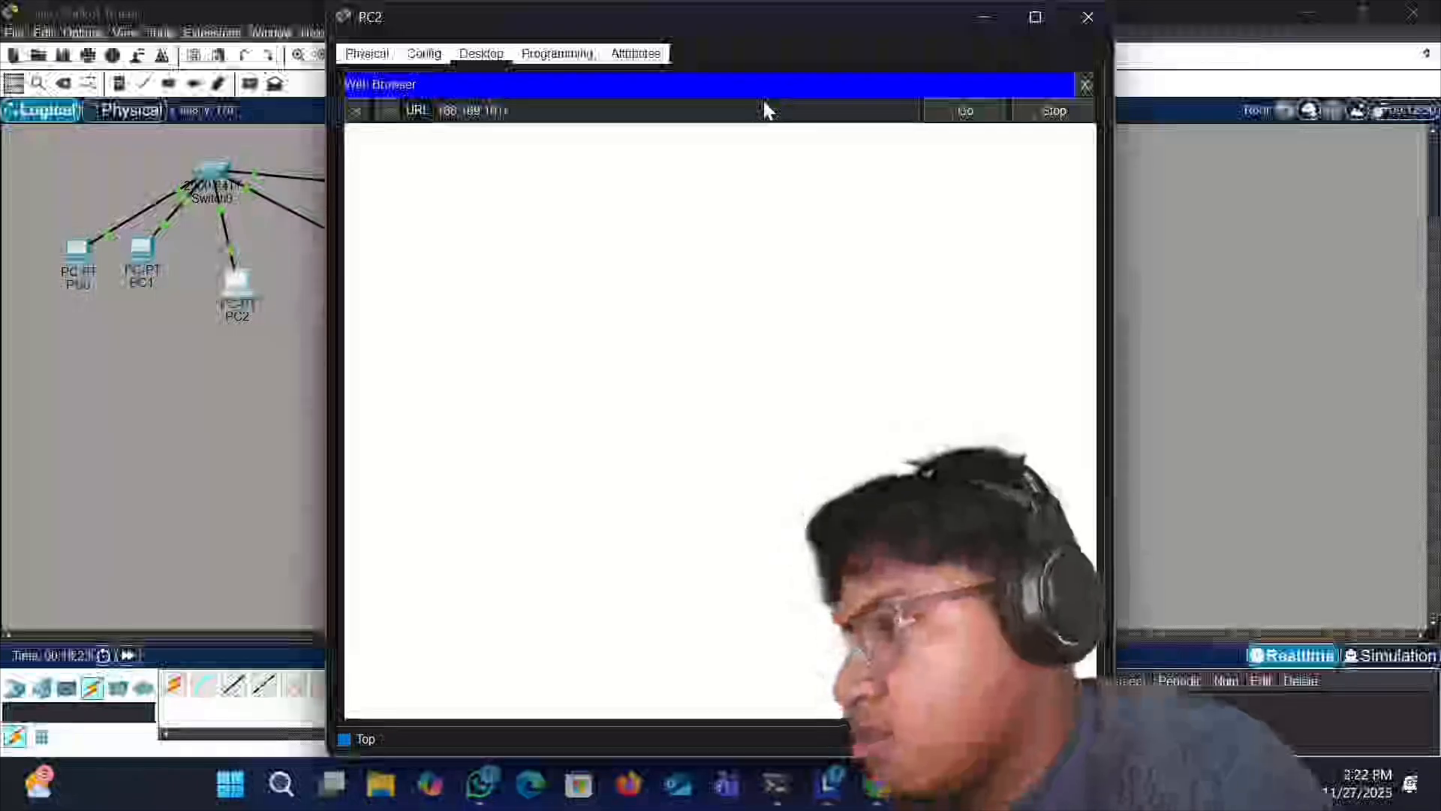
pyautogui.press('Return')
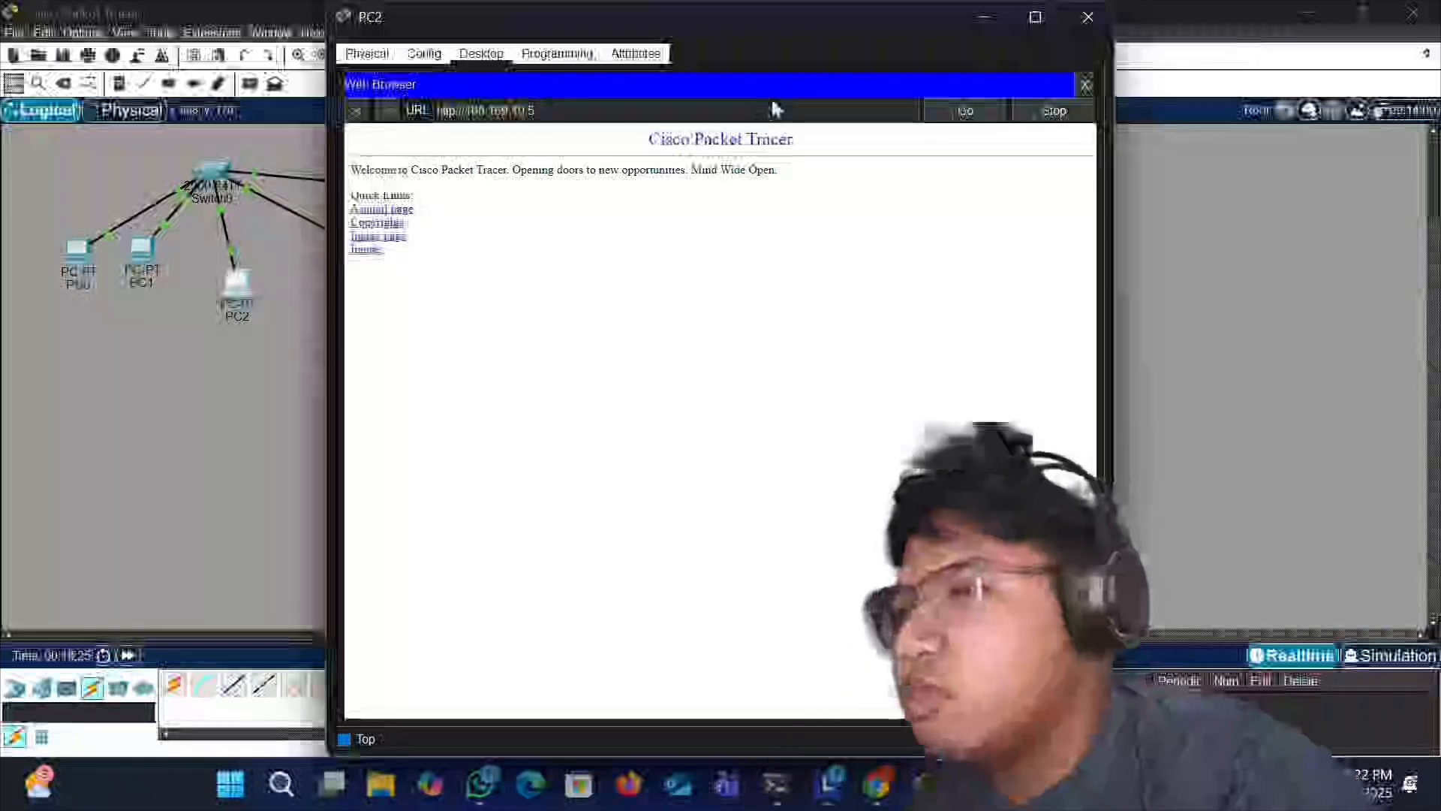
pyautogui.click(1088, 16)
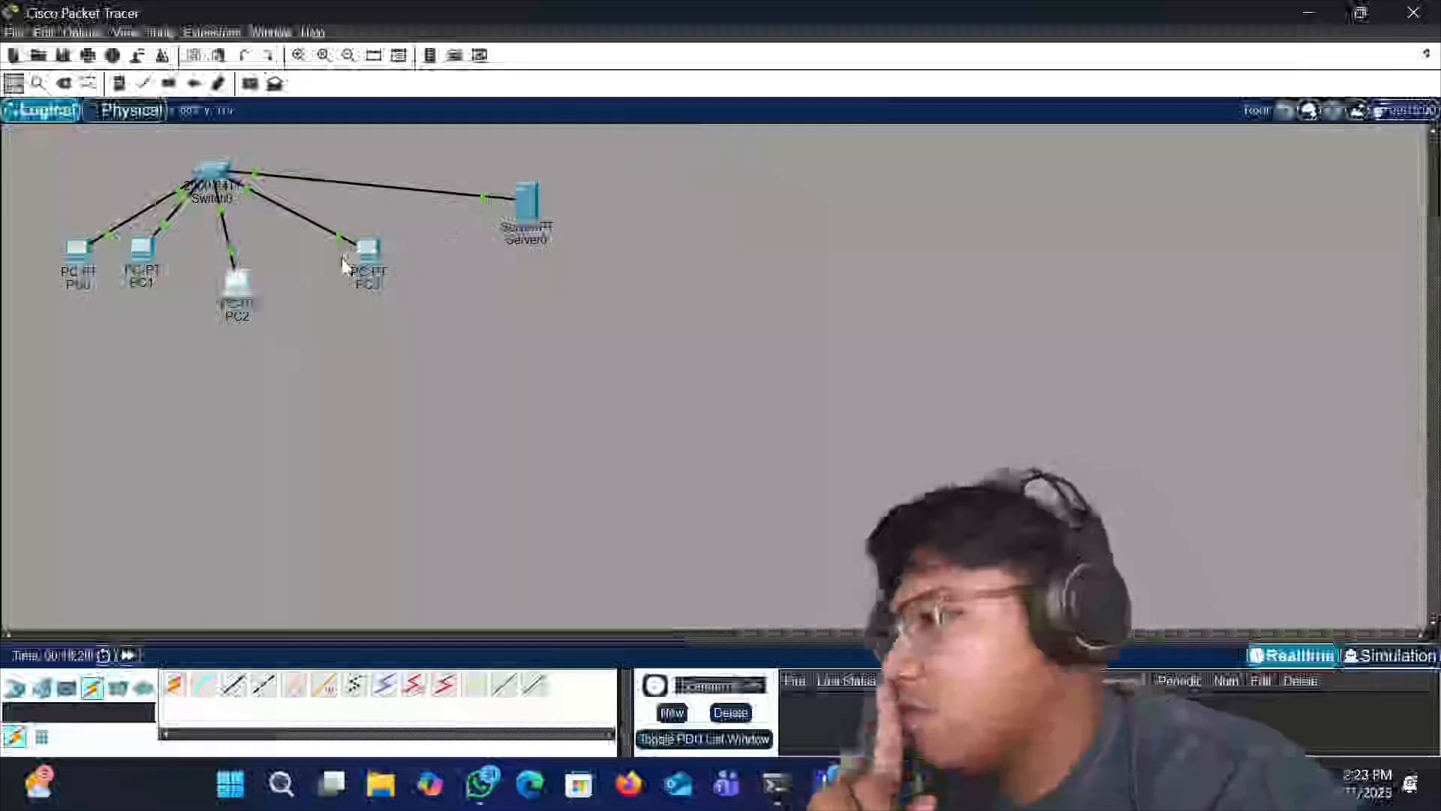
# - Open PC3's web browser, load 168.169.10.5 to reach the server's HTTP page, and close the window
pyautogui.click(367, 250)
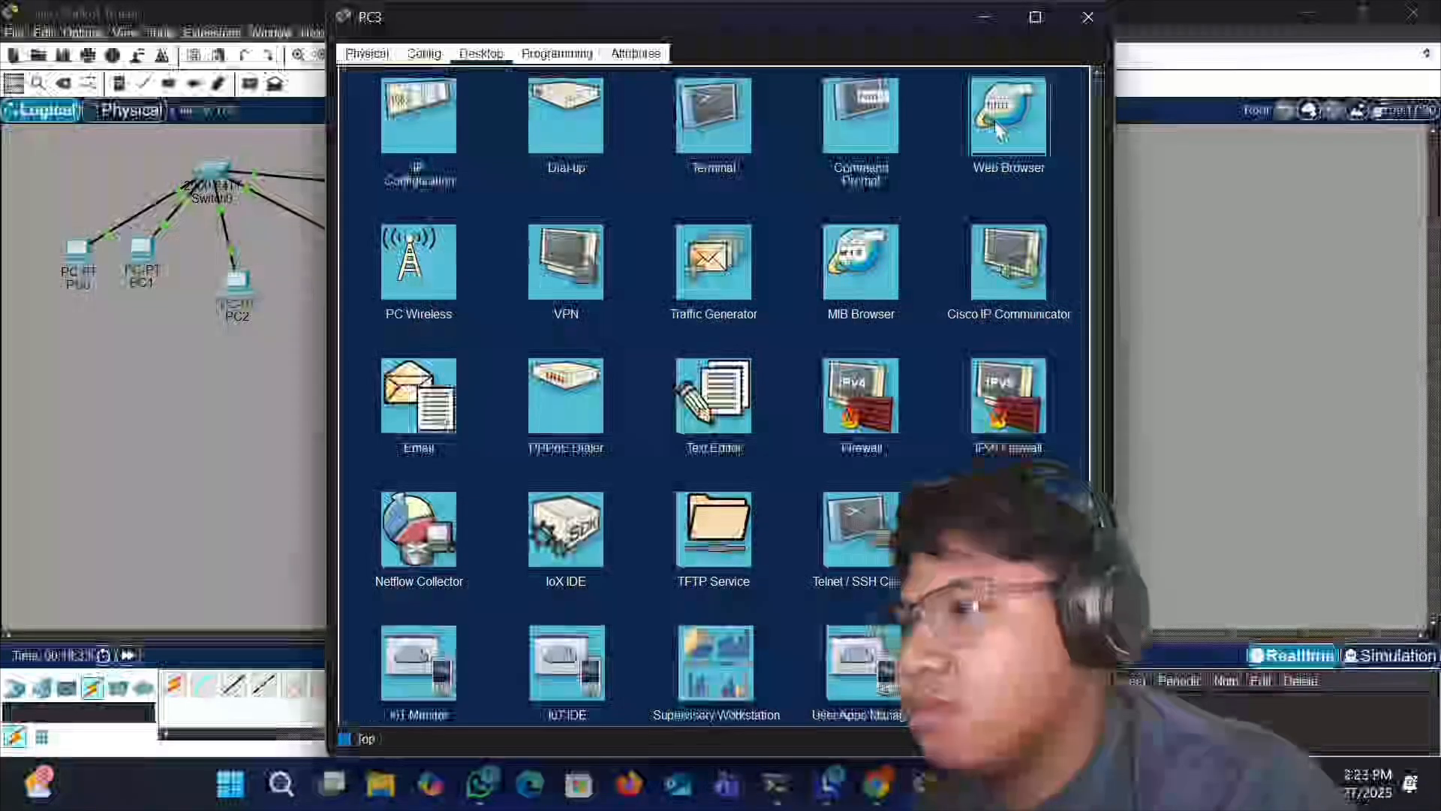
pyautogui.click(995, 120)
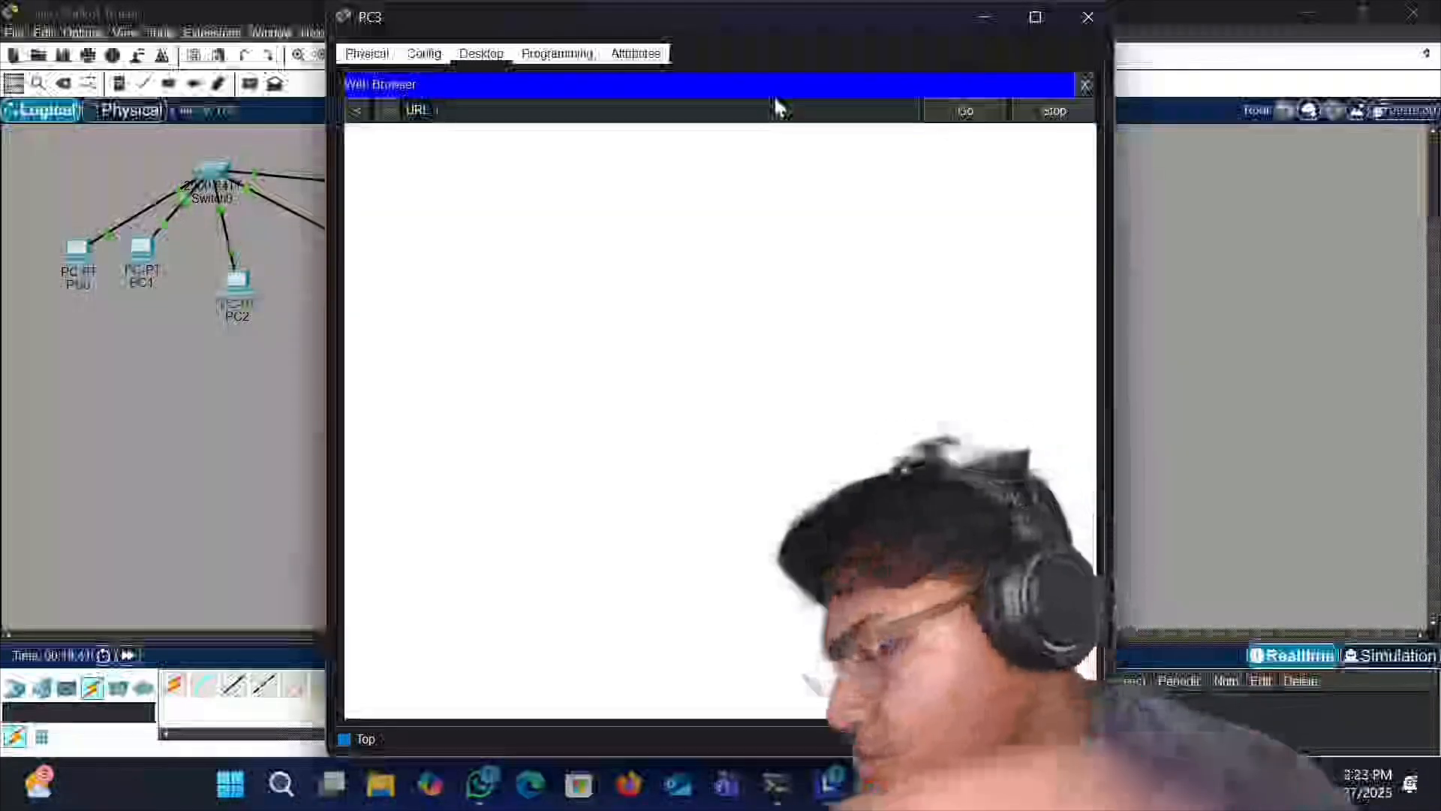
pyautogui.write('168.100.10')
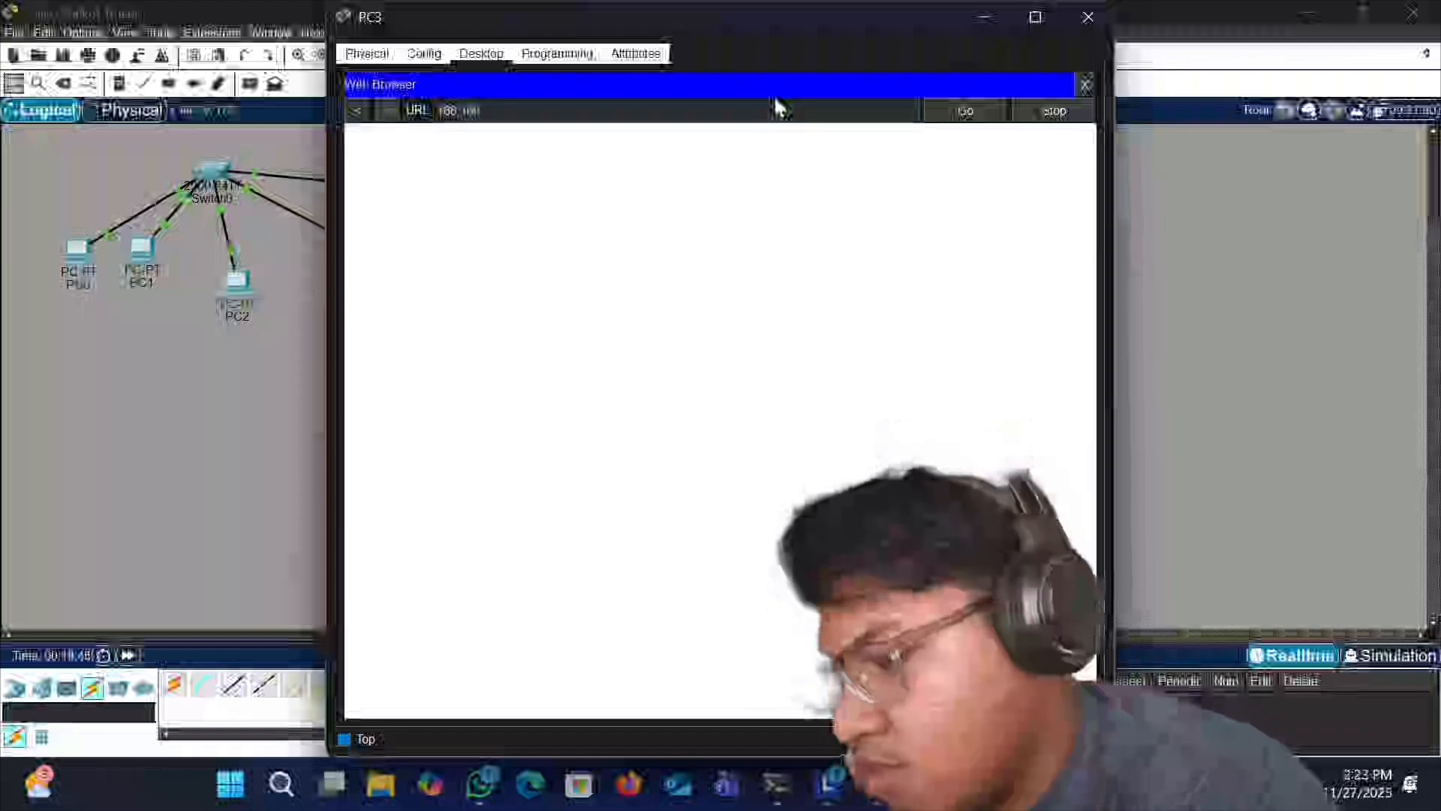
pyautogui.write('.5')
pyautogui.press('Return')
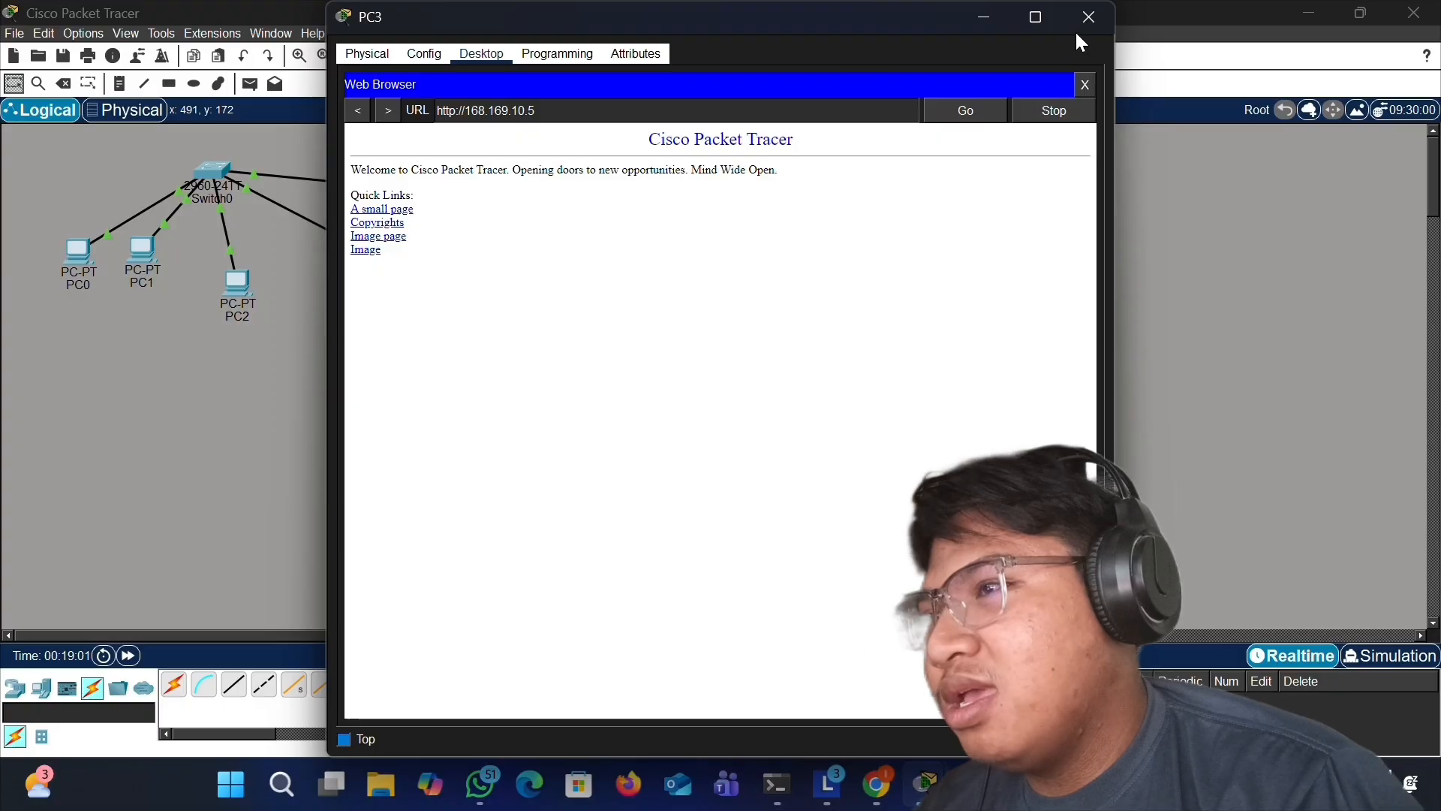
pyautogui.click(1088, 17)
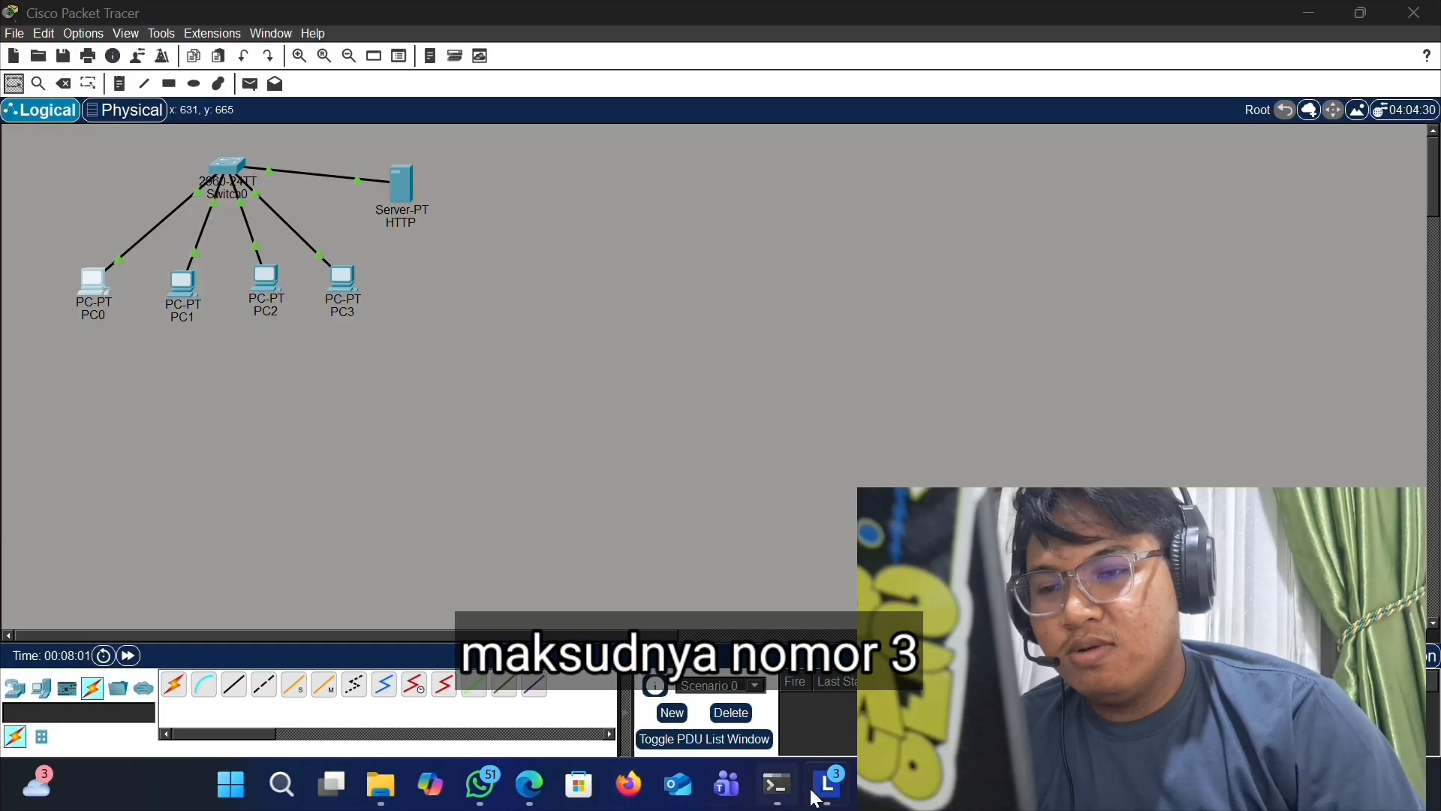
# - Review the assignment's third task in the browser, then return to Packet Tracer
pyautogui.click(861, 791)
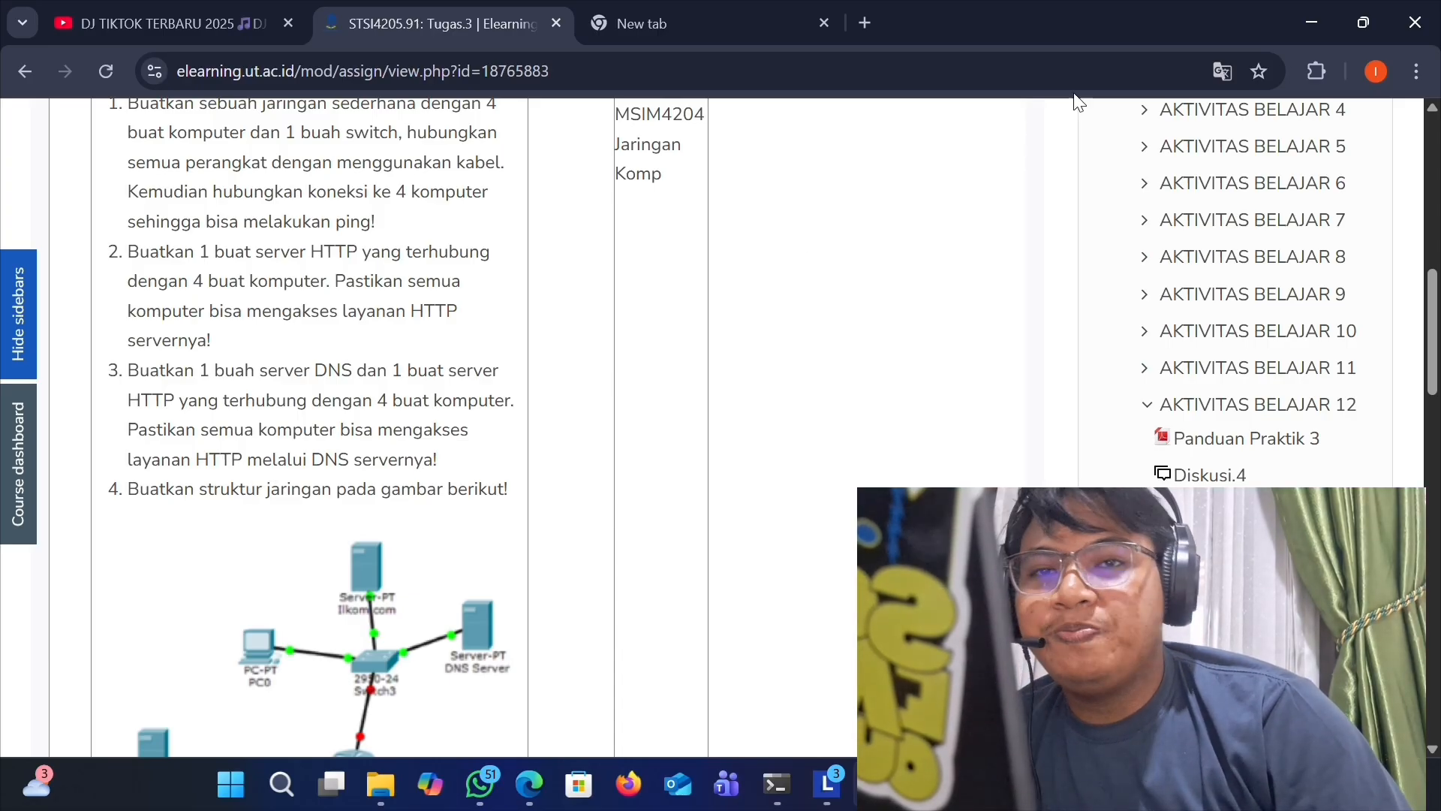
pyautogui.click(1307, 12)
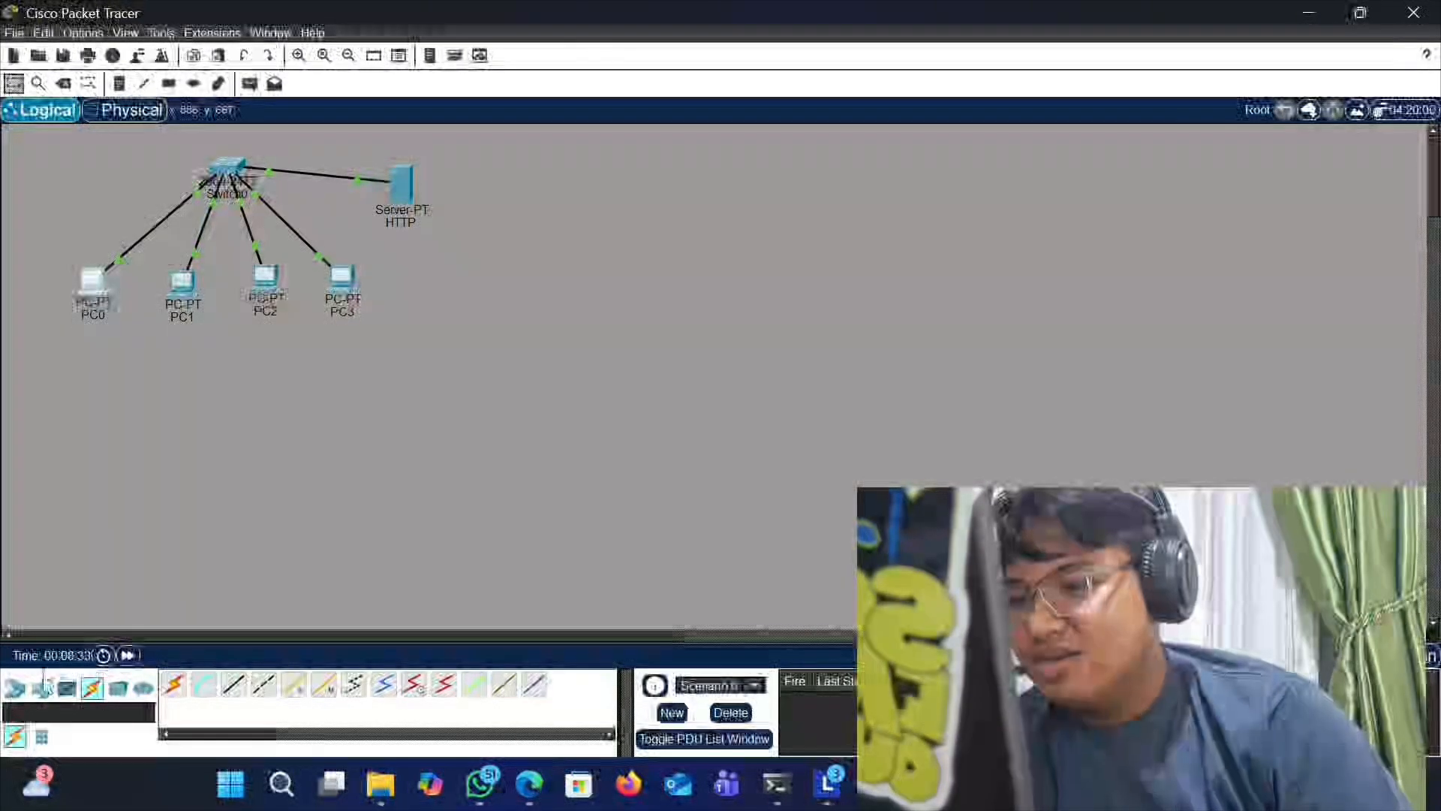
# - Add a second generic server to the workspace and position it below-right of the HTTP server
pyautogui.click(41, 687)
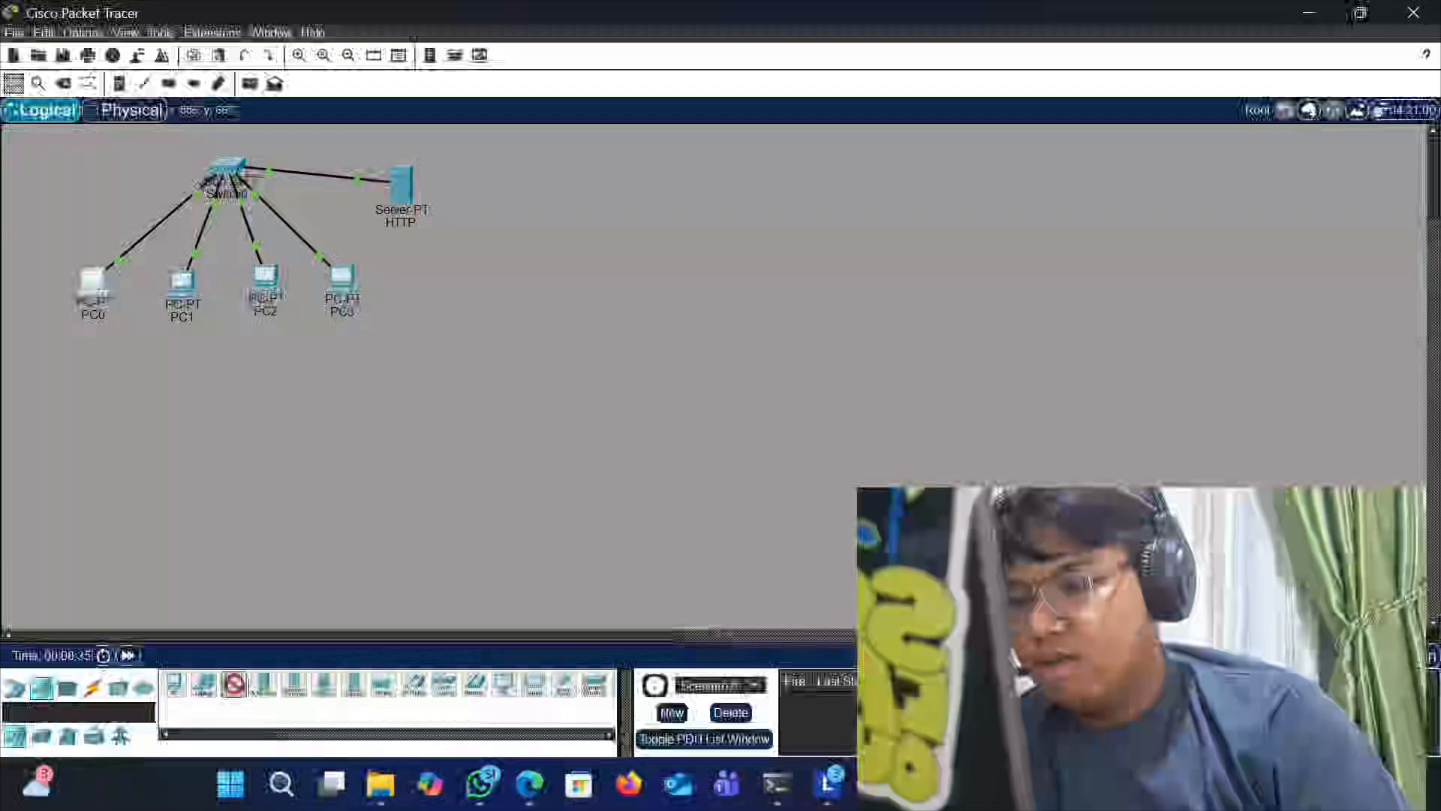
pyautogui.click(593, 249)
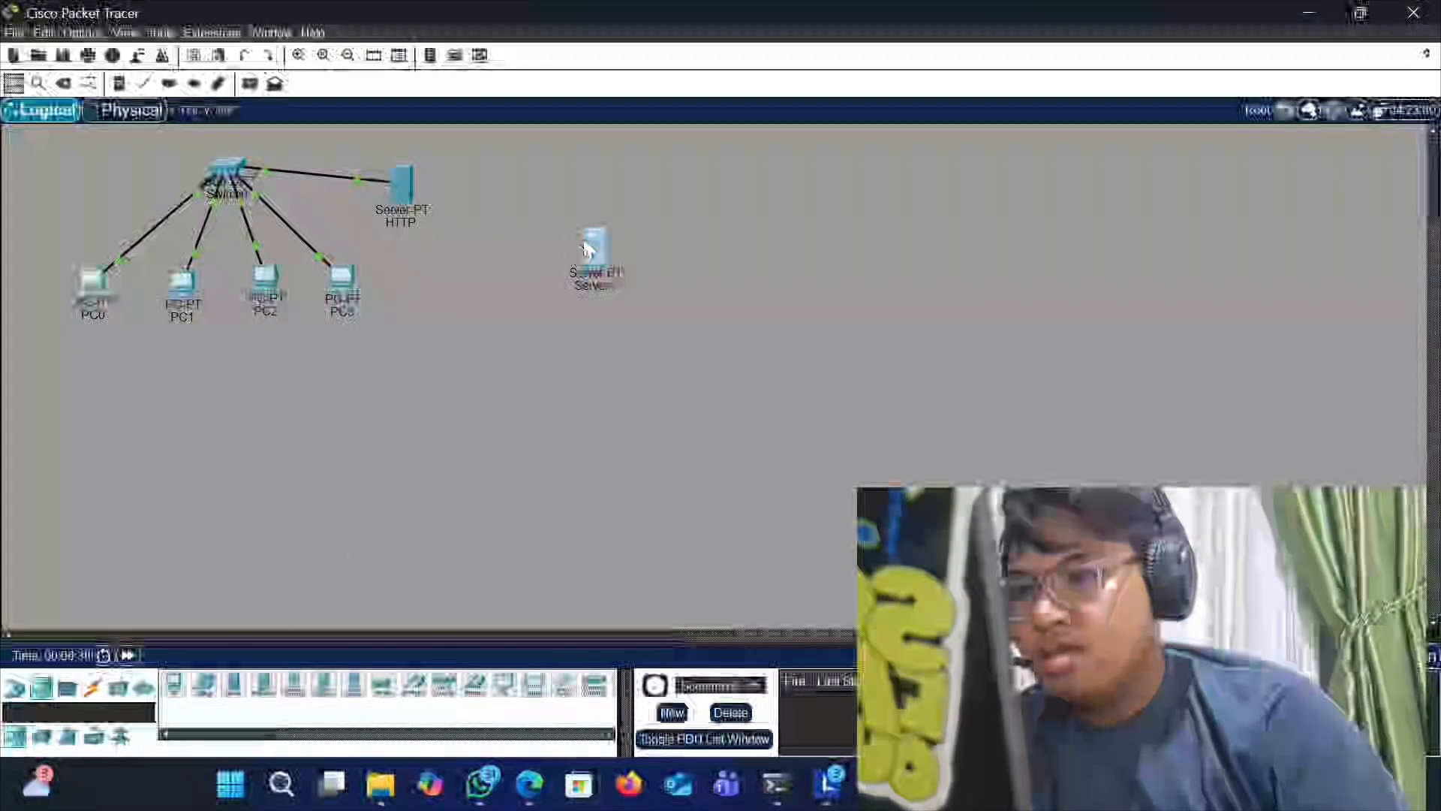
pyautogui.moveTo(588, 250); pyautogui.dragTo(549, 298)
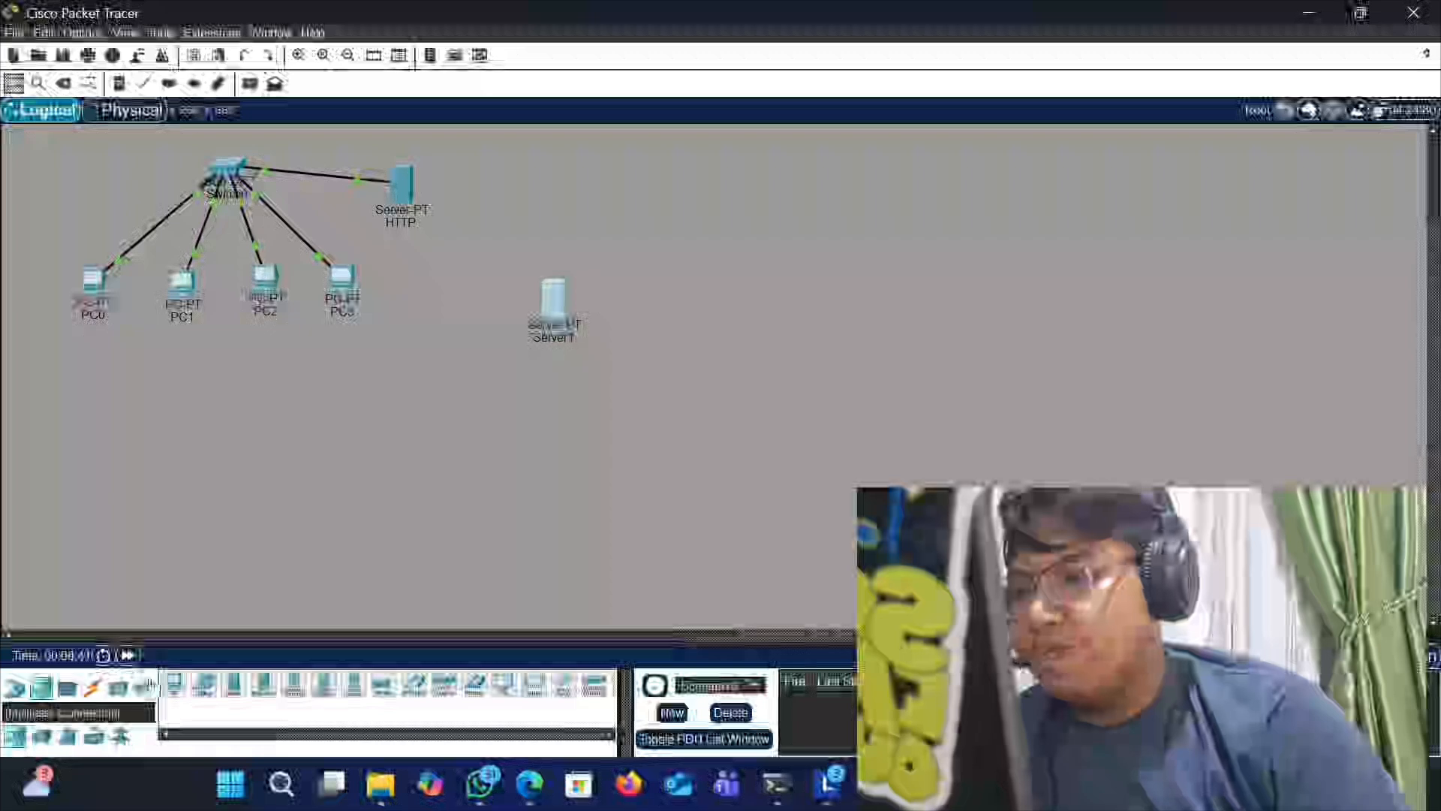
# - Connect the new Server1 to the switch with a copper straight-through cable
pyautogui.click(92, 687)
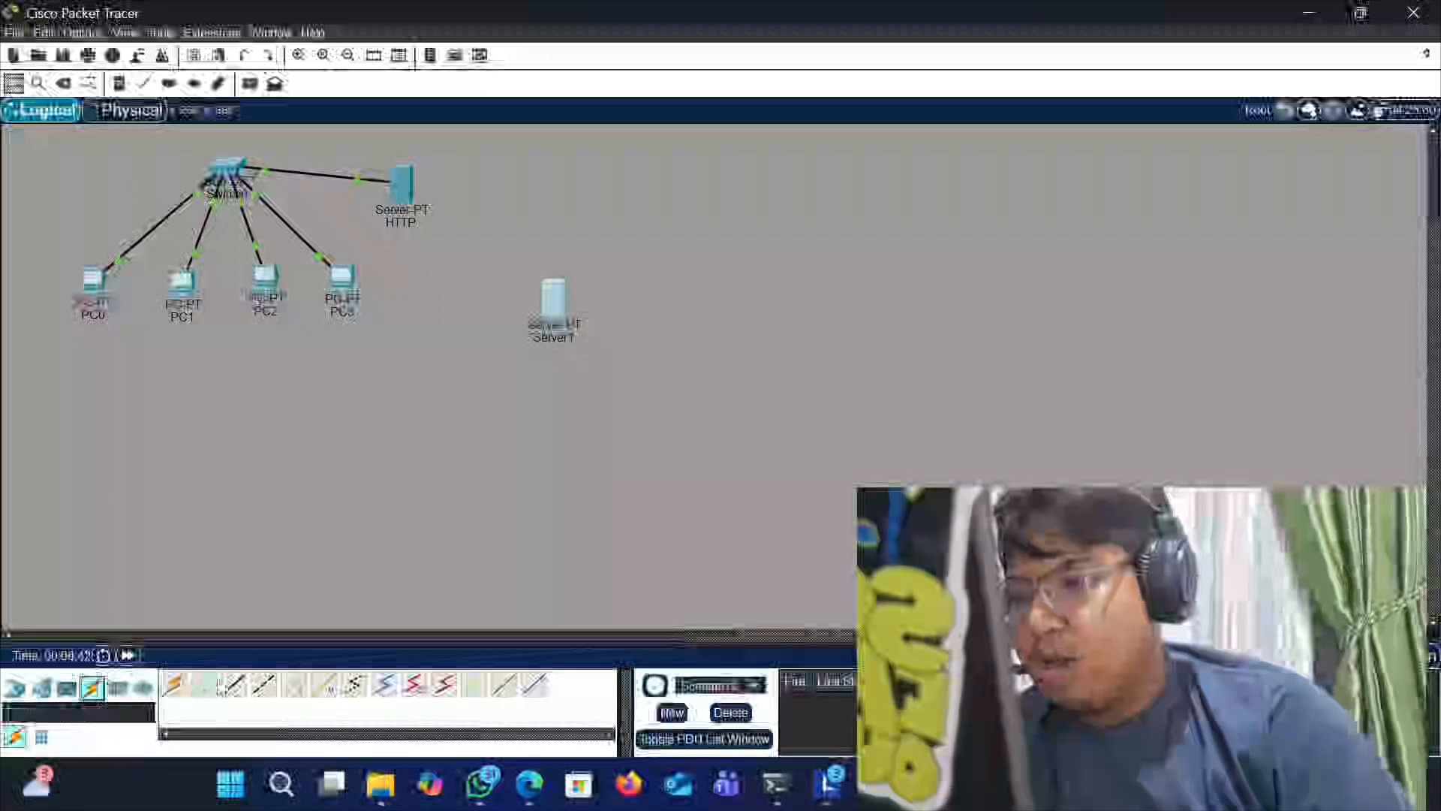
pyautogui.click(234, 684)
pyautogui.click(556, 306)
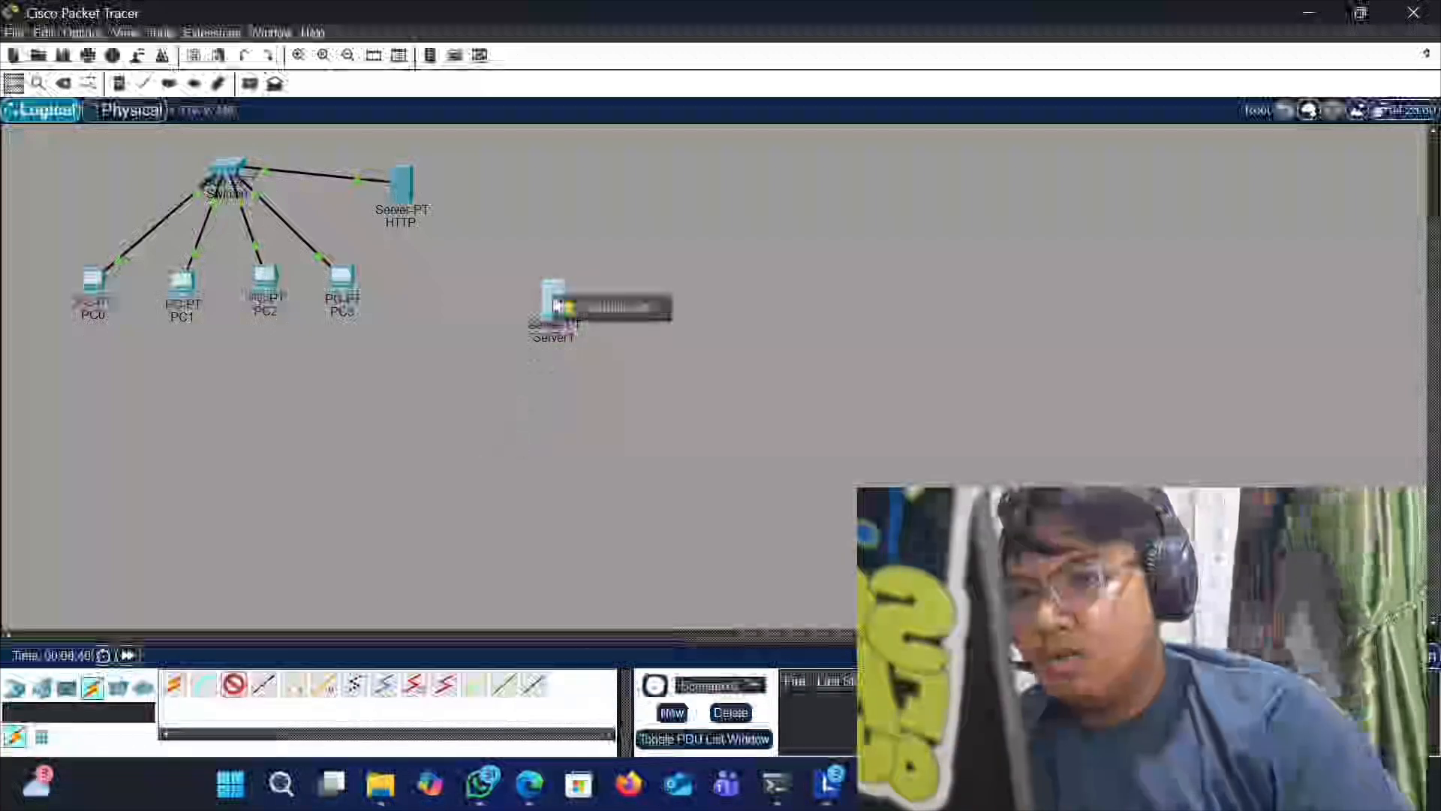
pyautogui.click(565, 307)
pyautogui.click(221, 164)
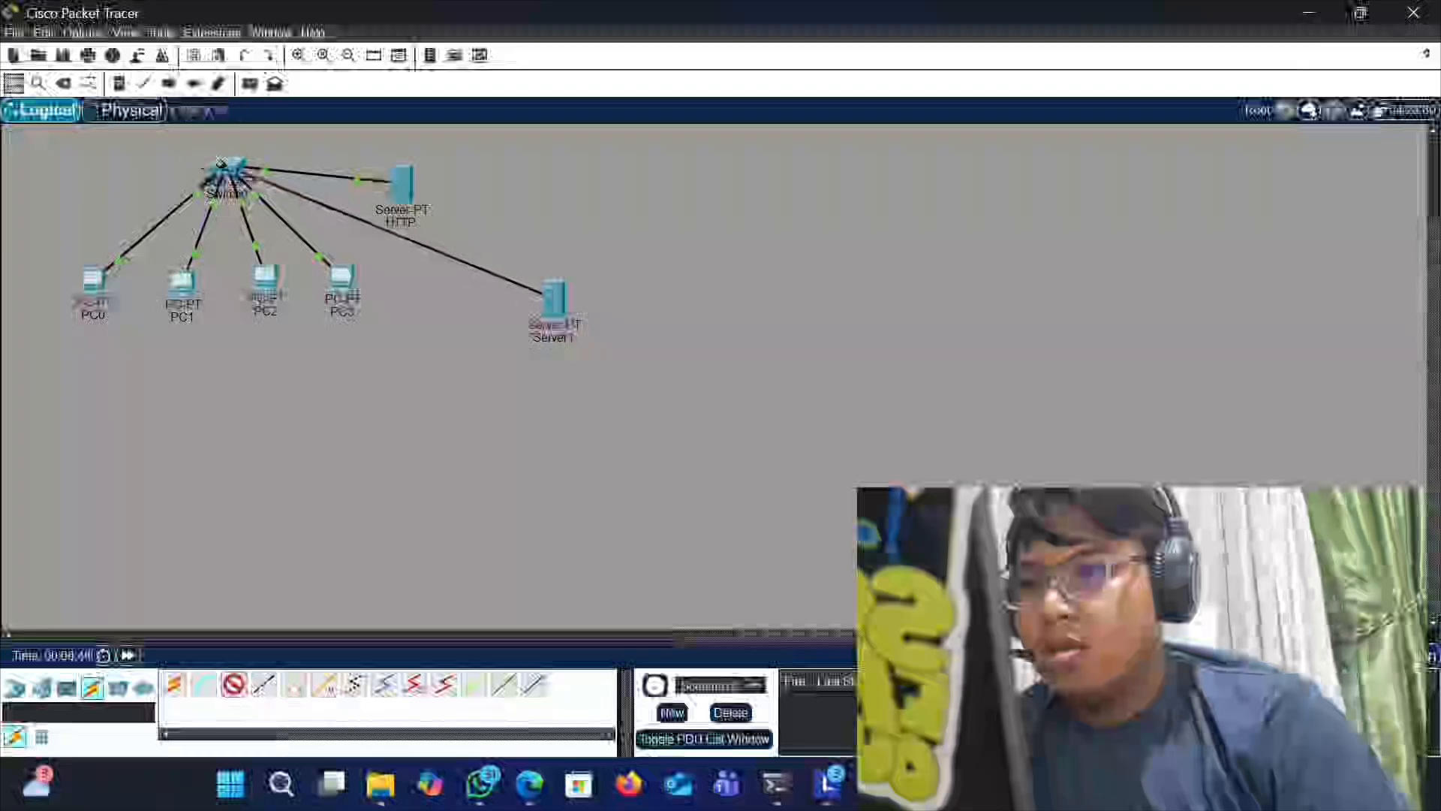
pyautogui.click(296, 306)
# - Open Server1's IP Configuration, start entering its static IPv4 address as 168.169.10, and close the window
pyautogui.click(551, 306)
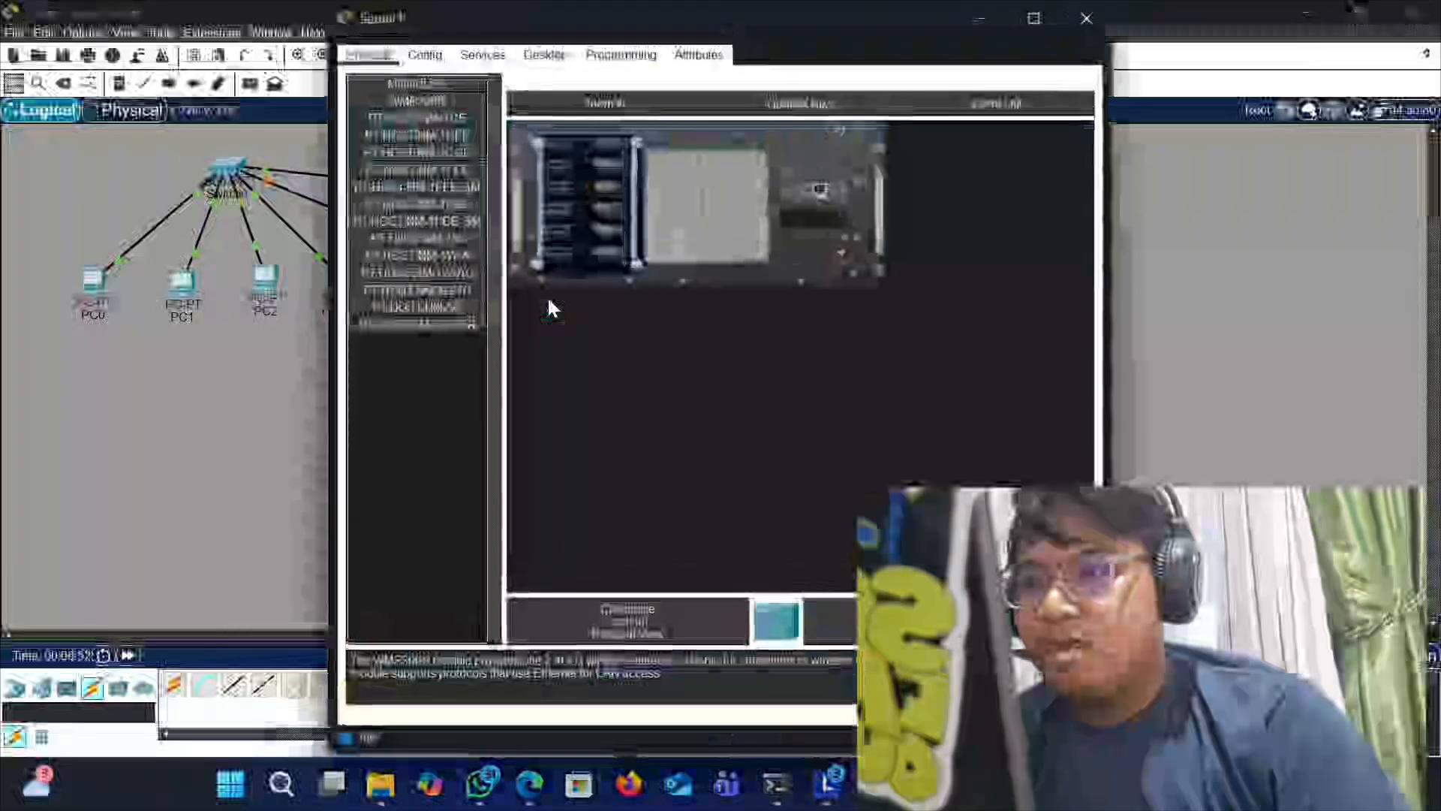
pyautogui.click(465, 54)
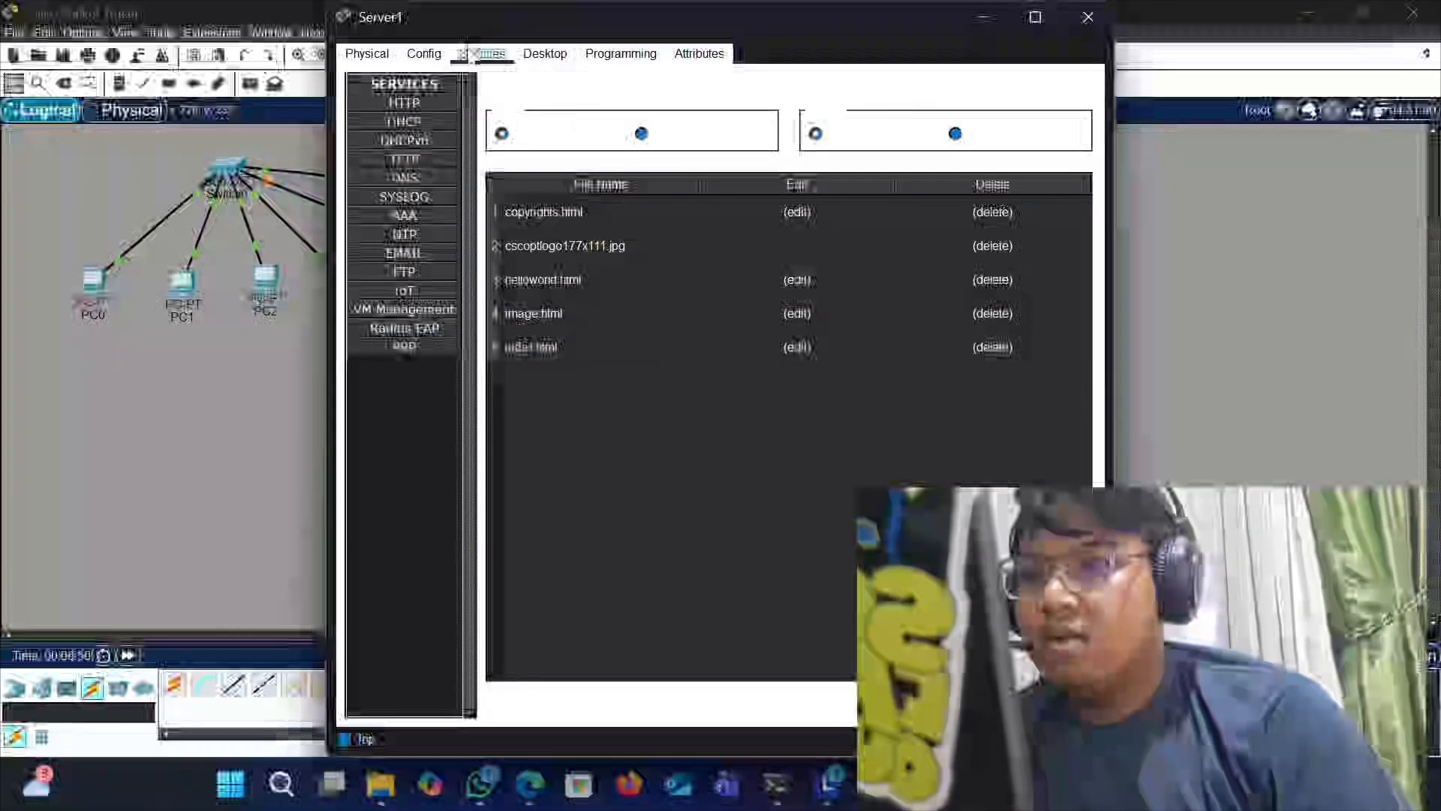
pyautogui.click(535, 54)
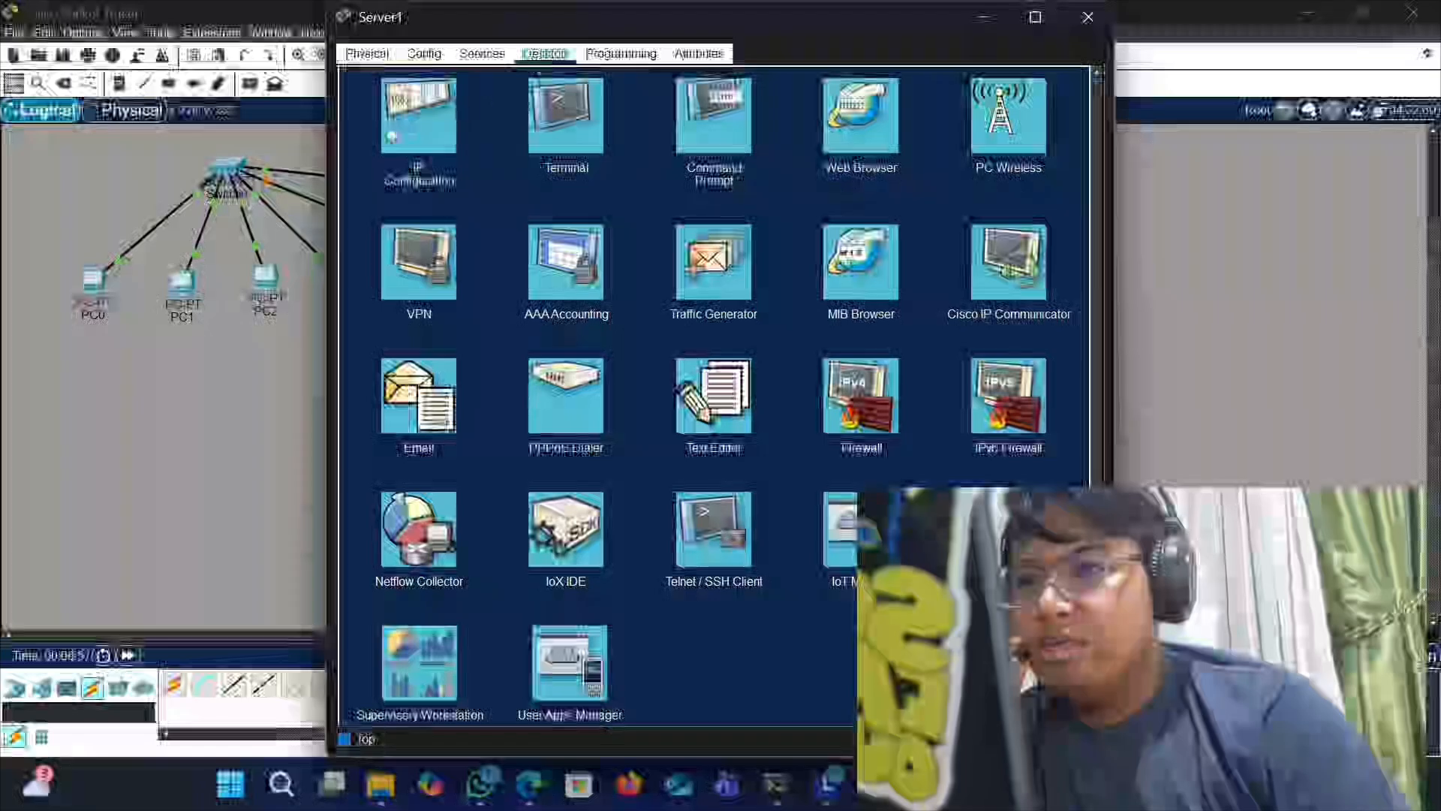
pyautogui.click(405, 124)
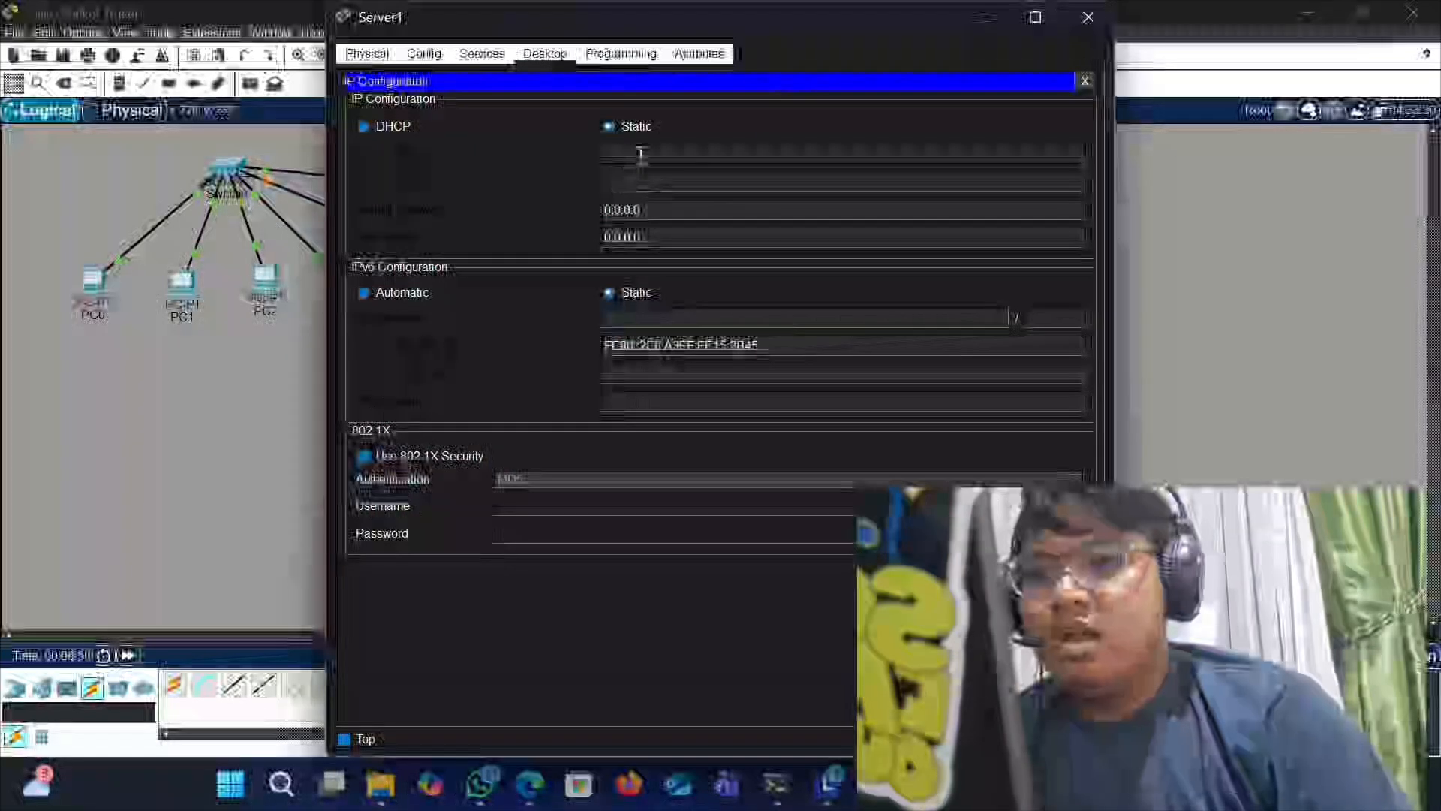
pyautogui.click(640, 154)
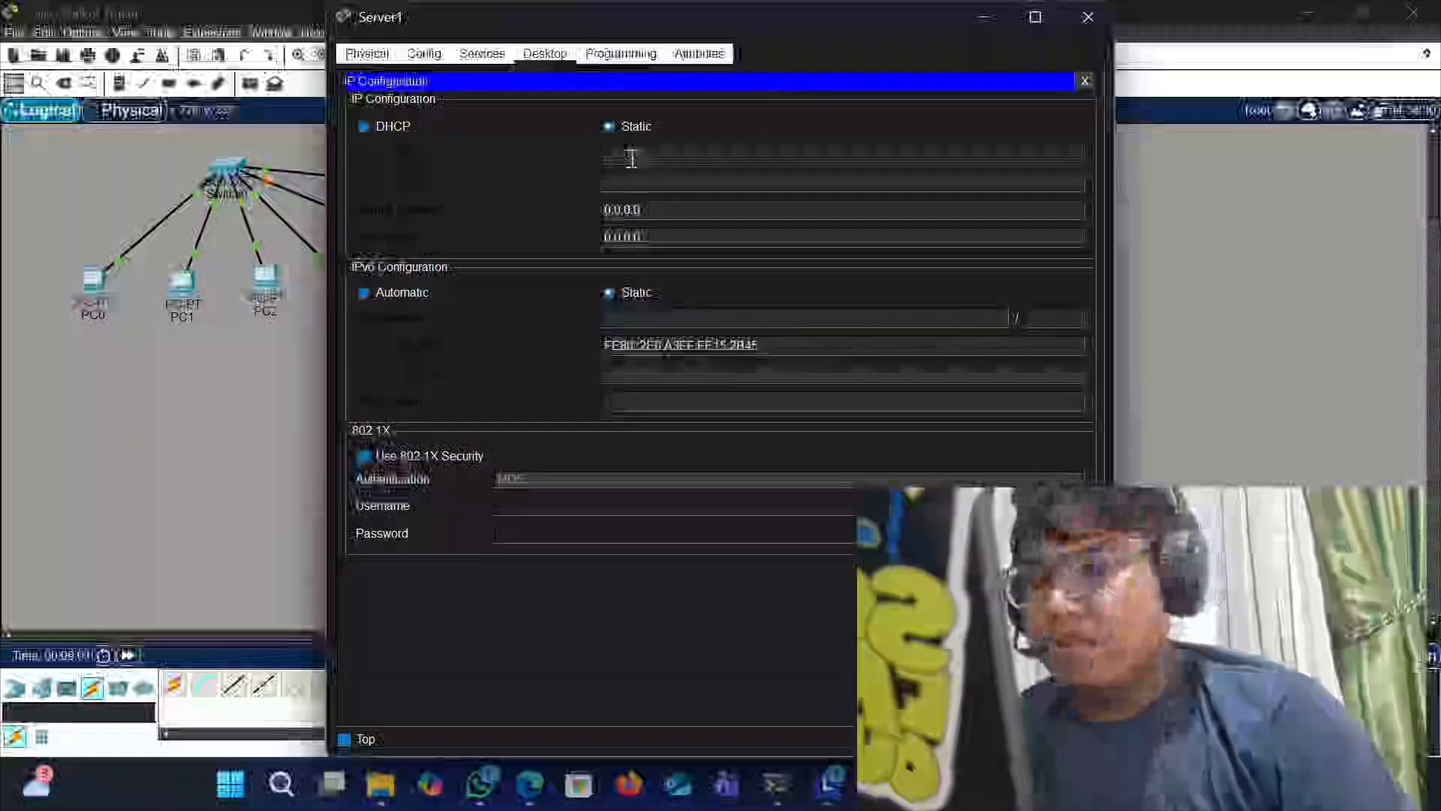
pyautogui.write('192')
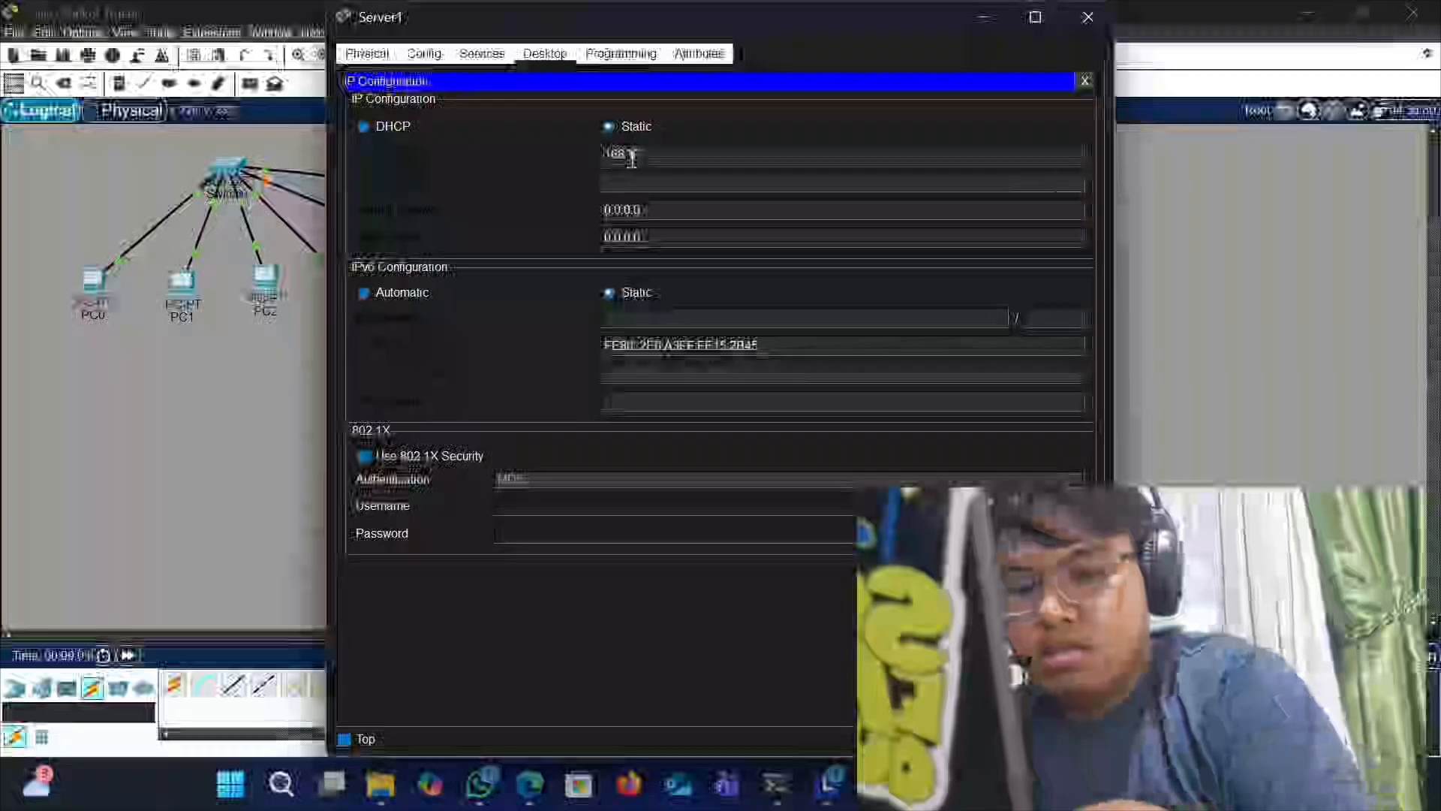
pyautogui.write('.168.10.6')
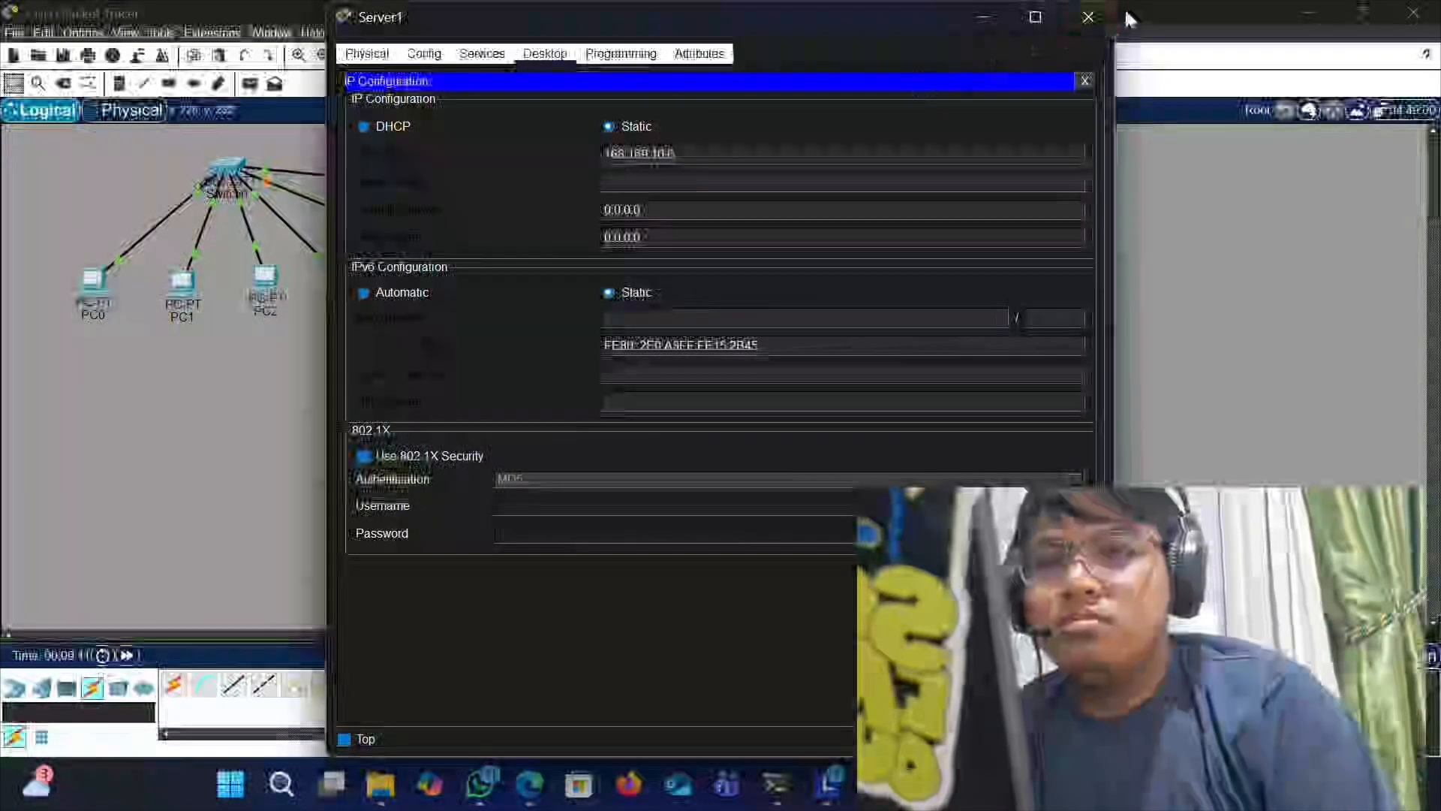
pyautogui.click(1087, 17)
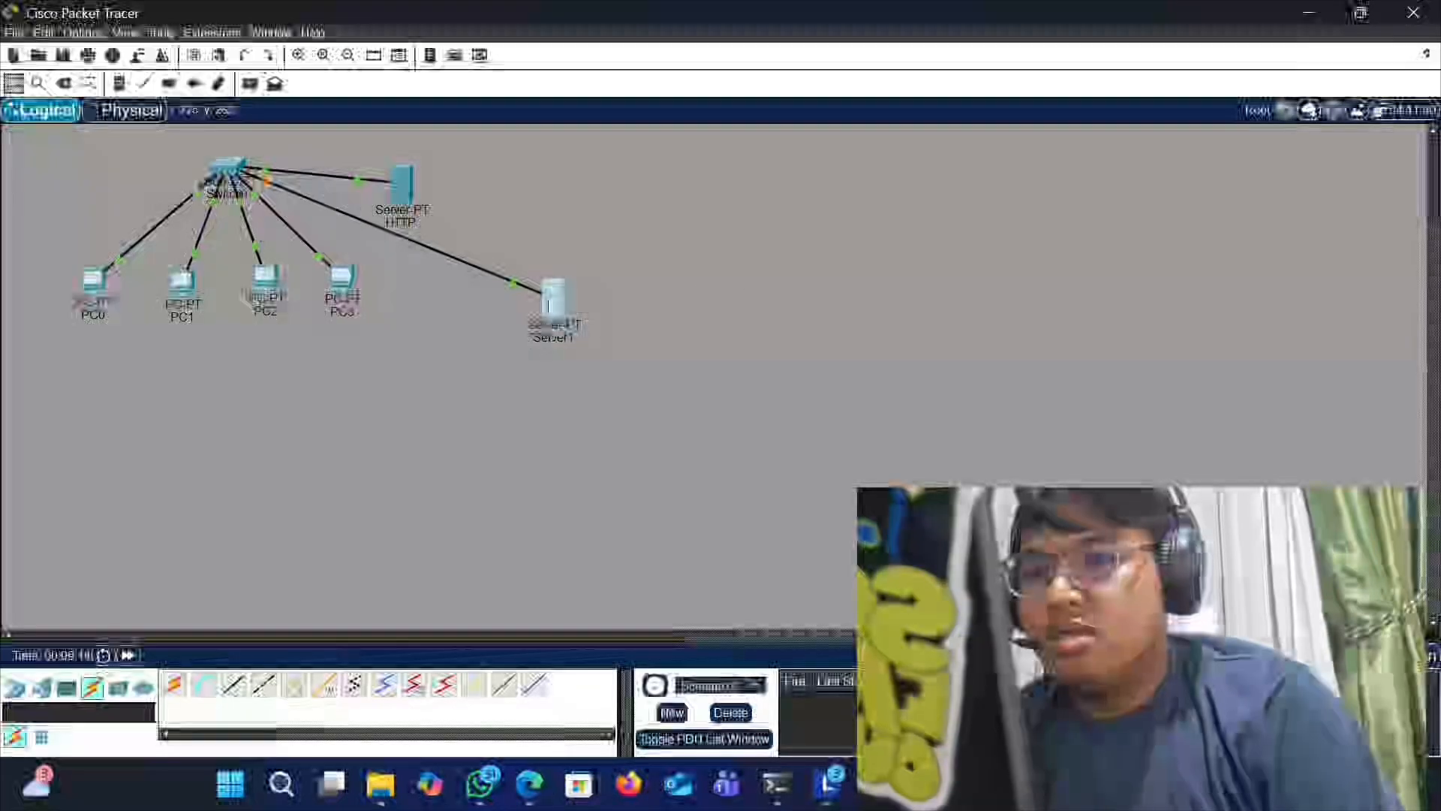
# - Open Server1's services and switch on the DNS service
pyautogui.click(551, 304)
pyautogui.click(424, 53)
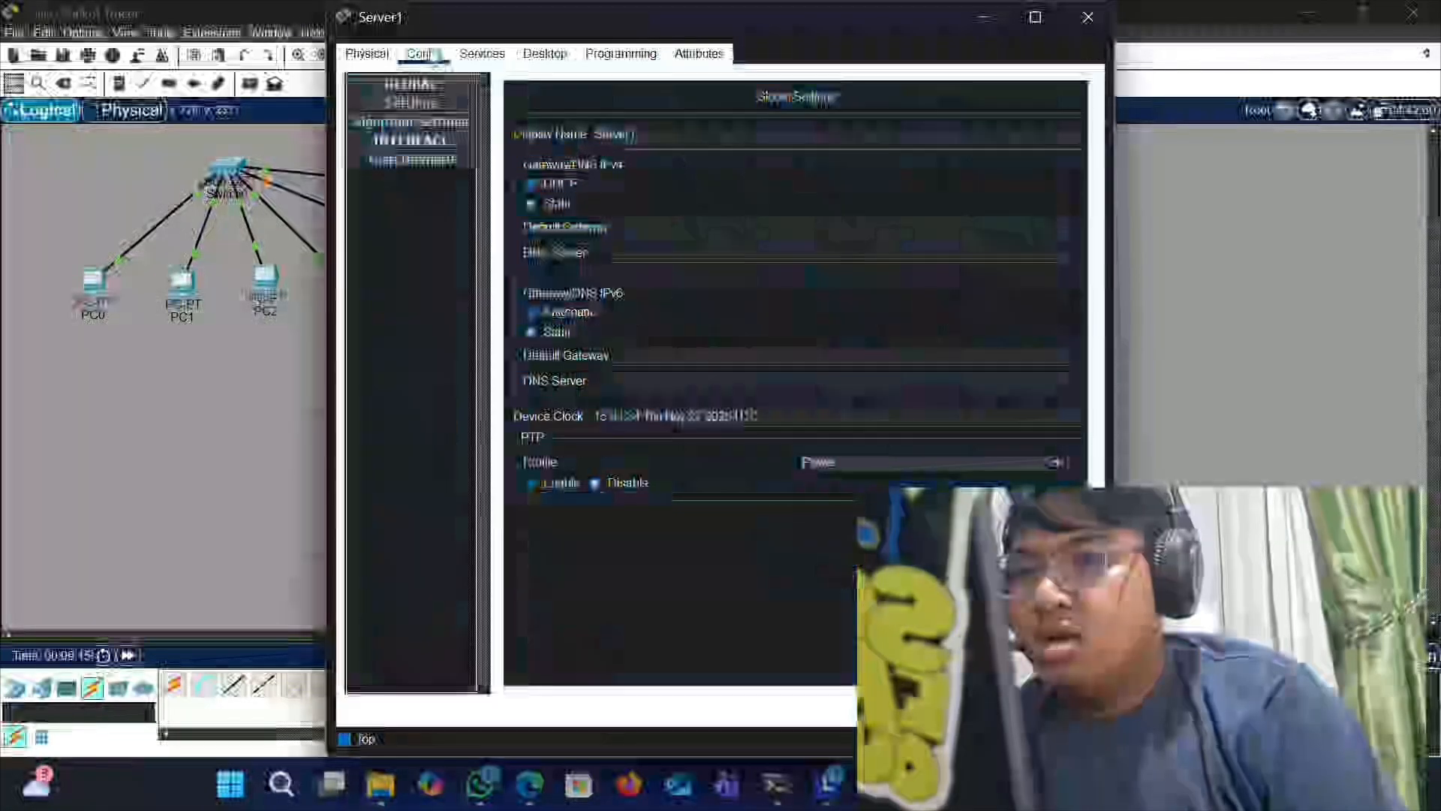
pyautogui.click(484, 55)
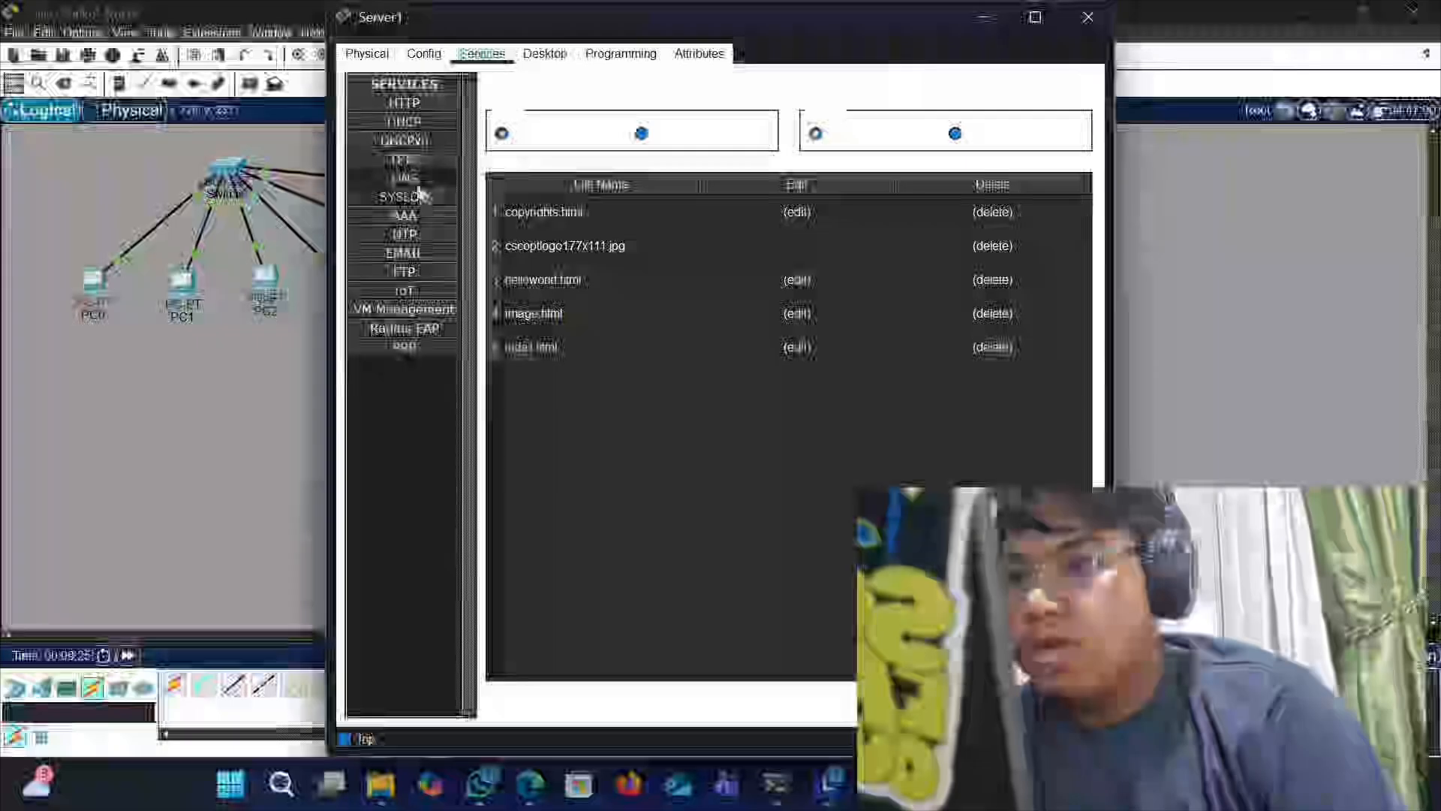
pyautogui.click(418, 187)
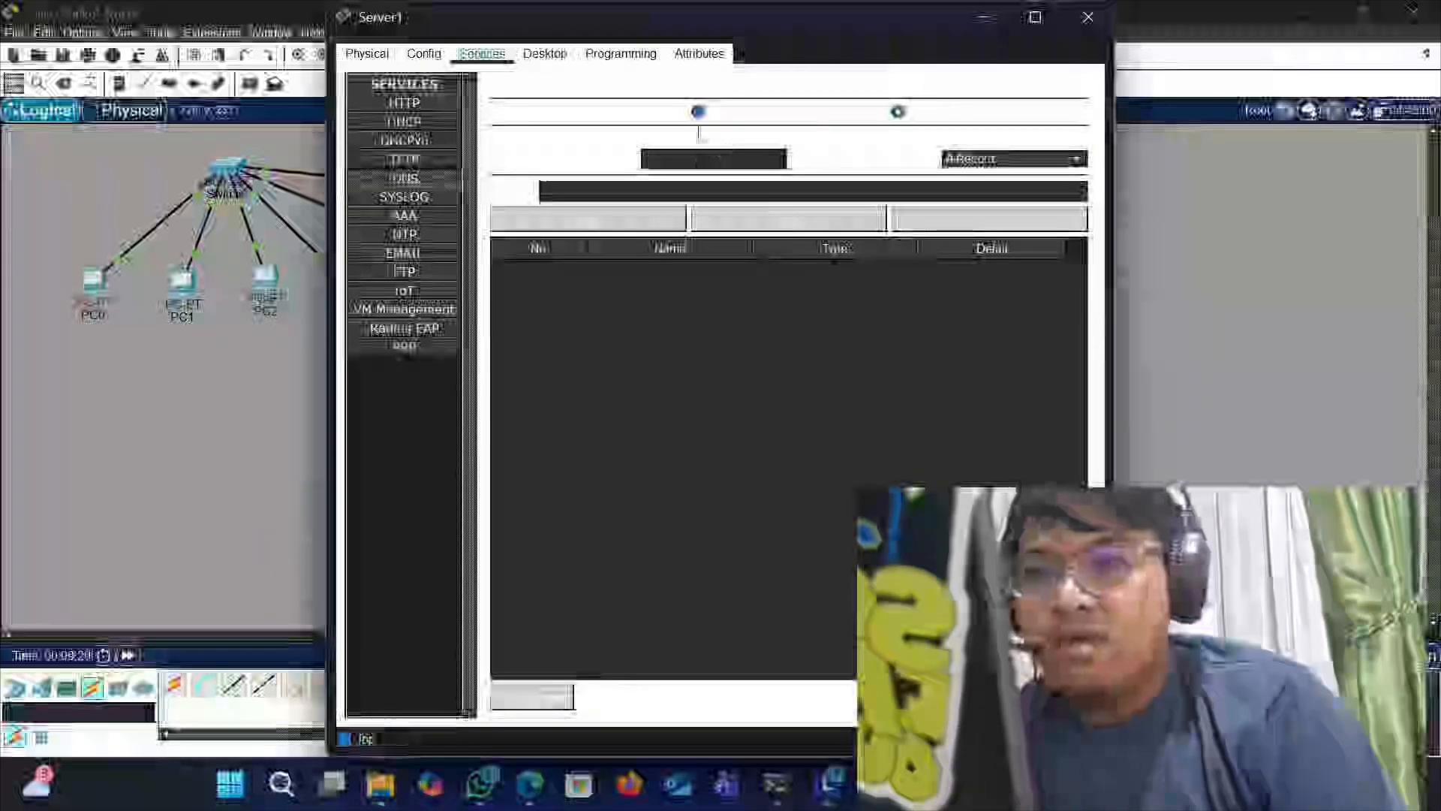
pyautogui.click(698, 112)
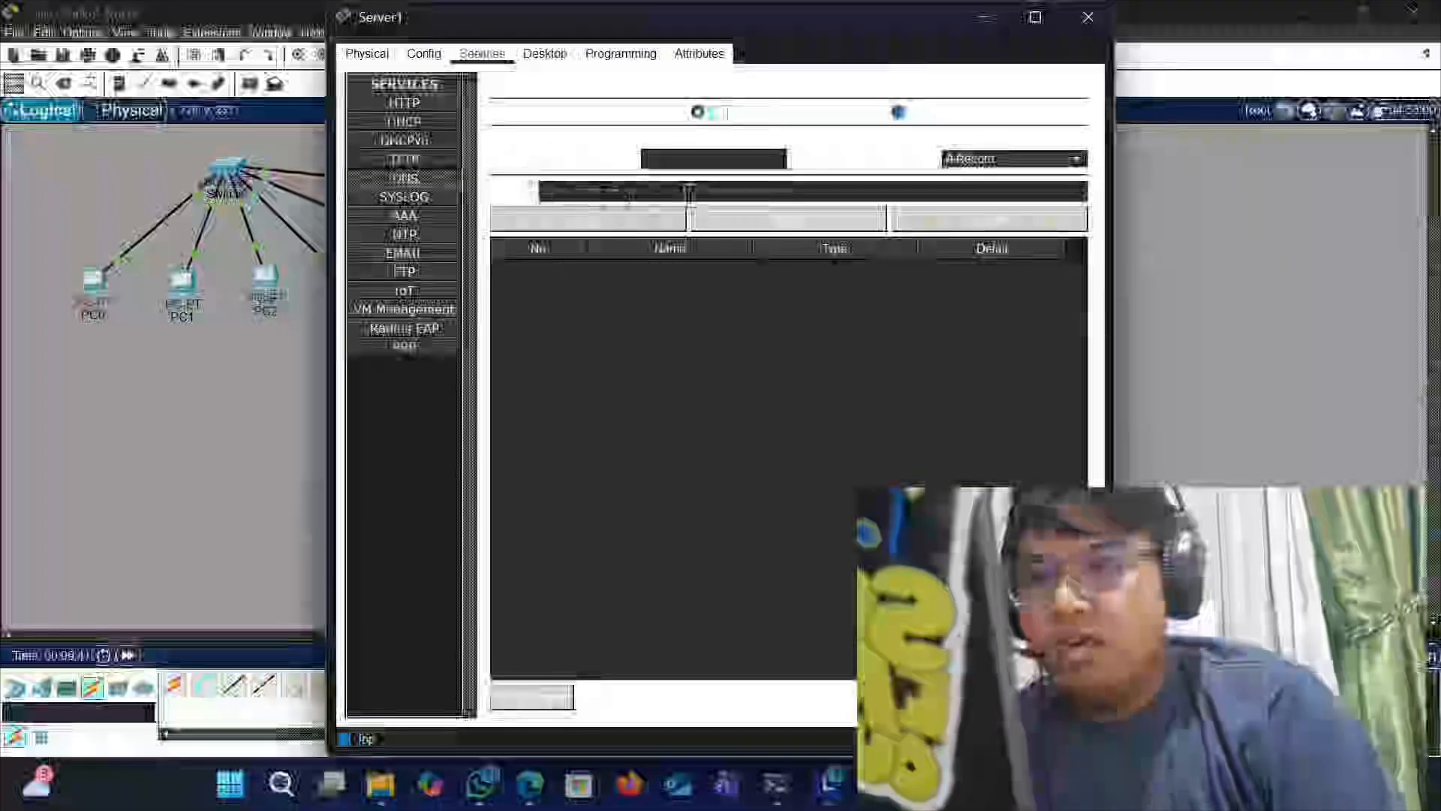
# - Add a DNS A record named TUGAS.COM for address 168.169.10.5 on Server1, then close its window
pyautogui.click(607, 197)
pyautogui.write('192')
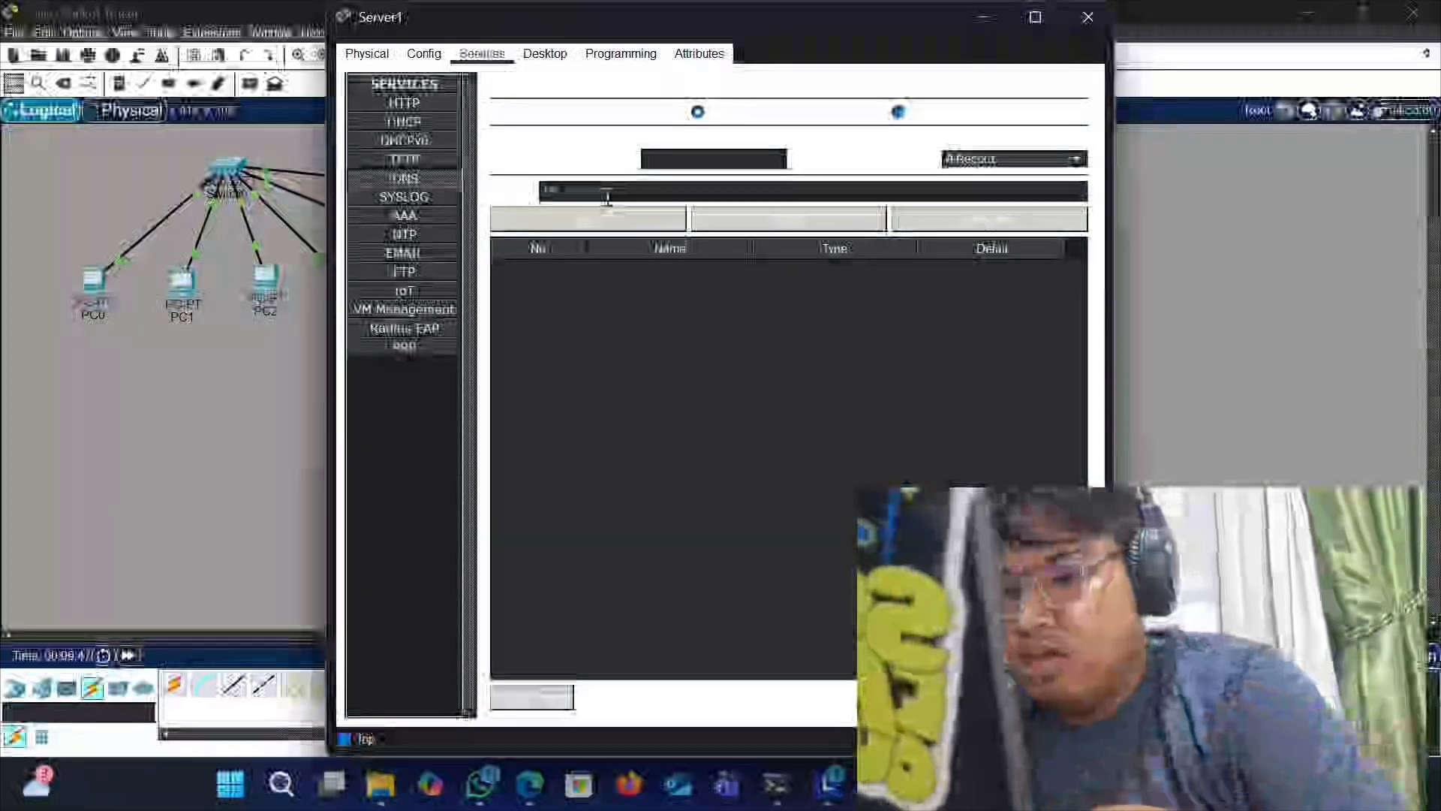
pyautogui.write('.168.1.10')
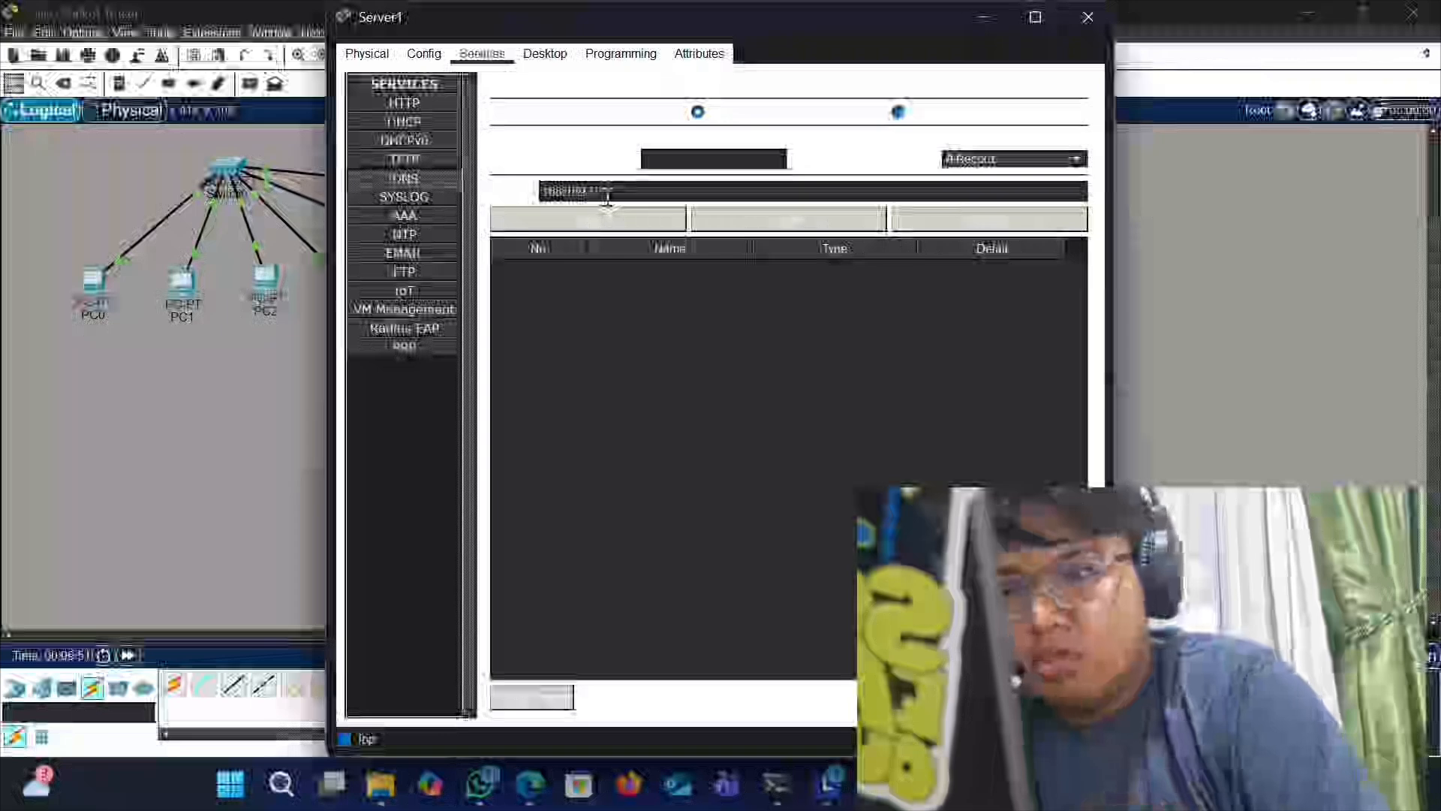
pyautogui.click(665, 165)
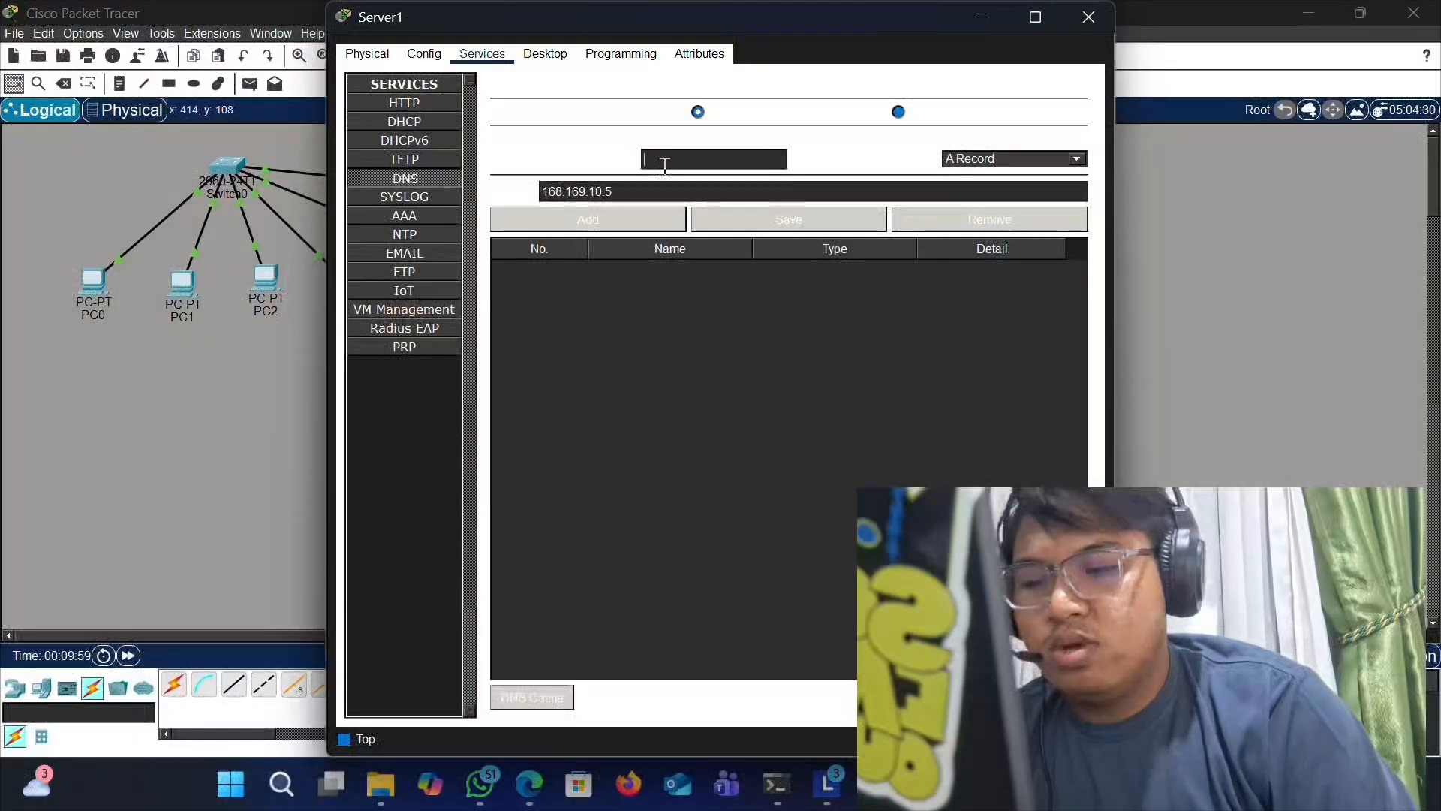
pyautogui.write('TUGAS')
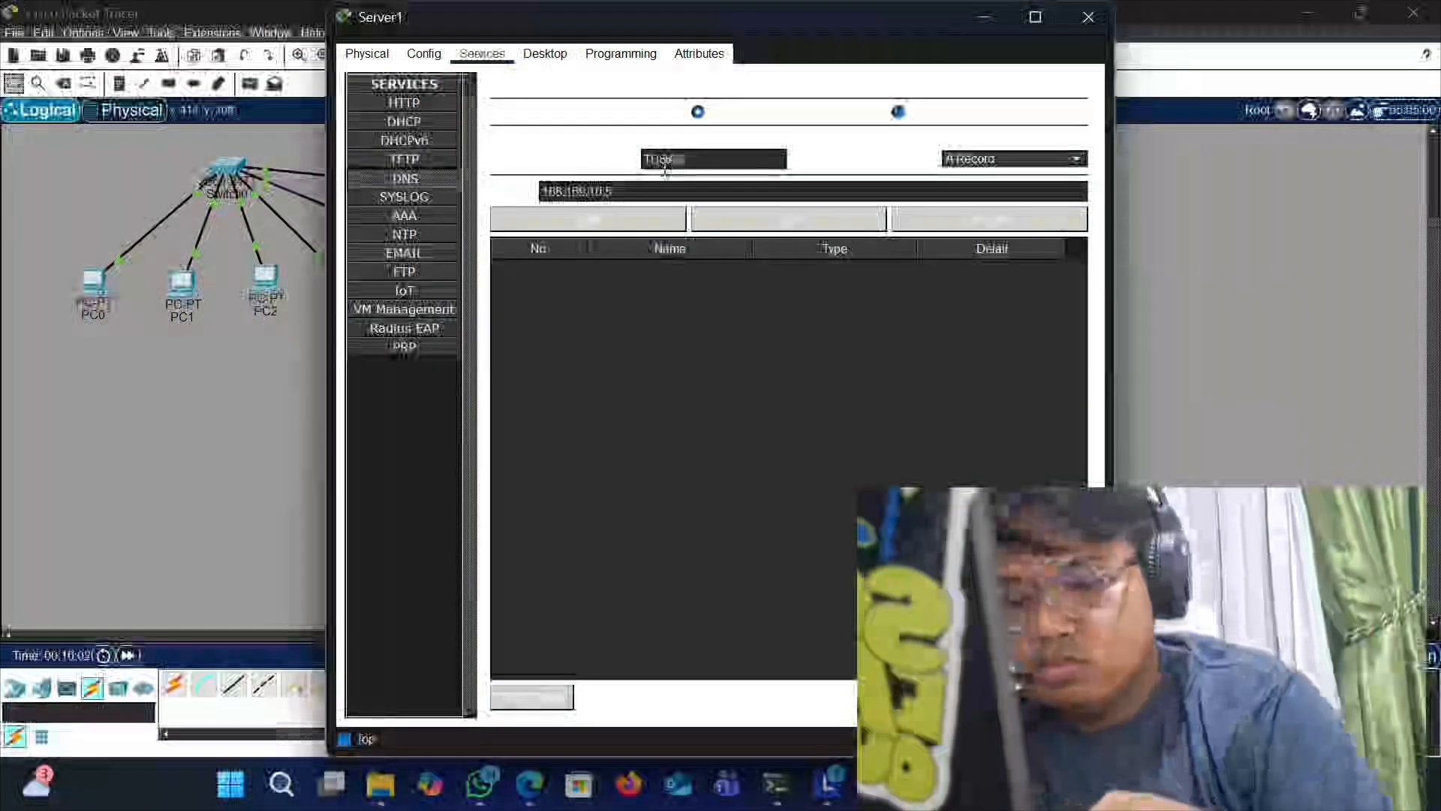
pyautogui.write('.COM')
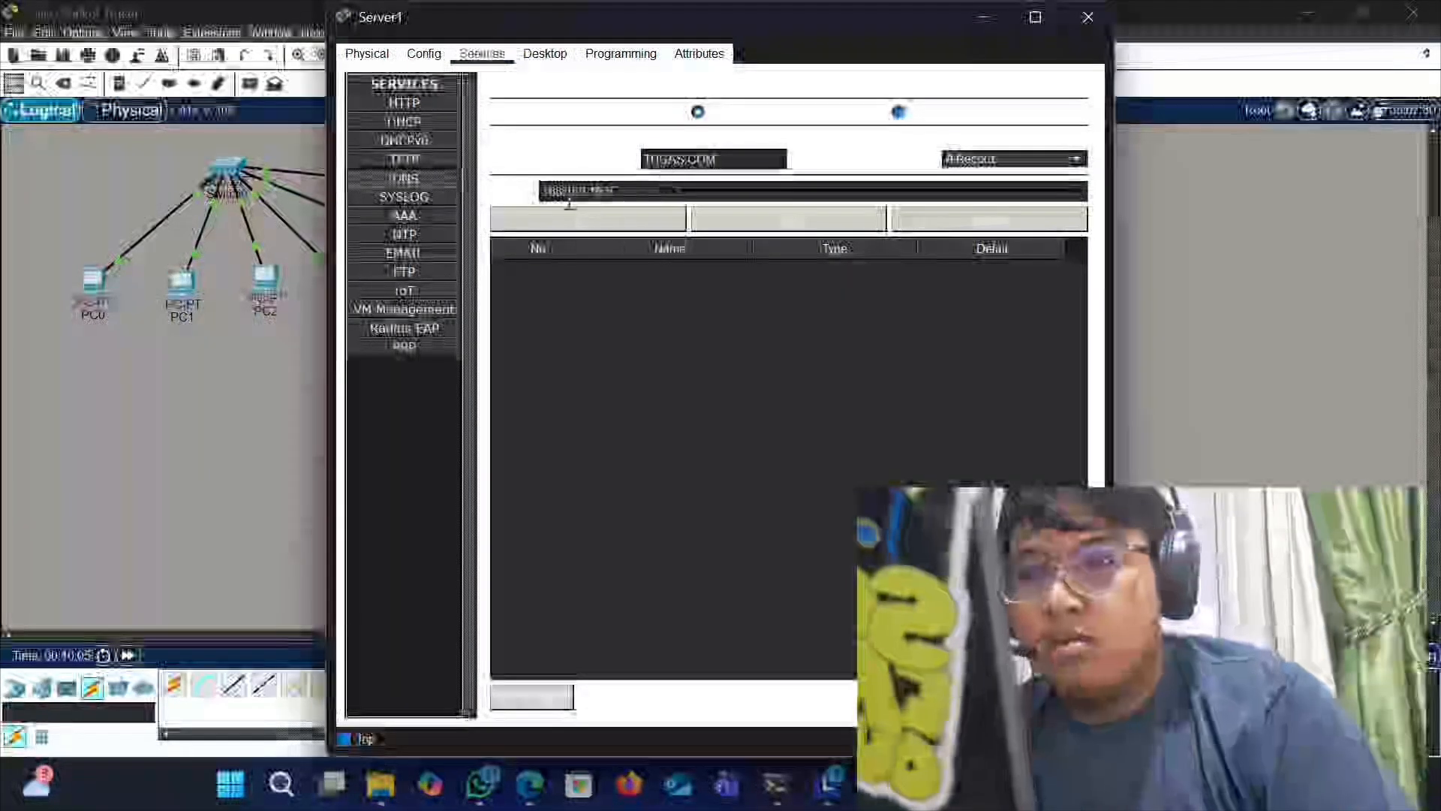
pyautogui.click(582, 220)
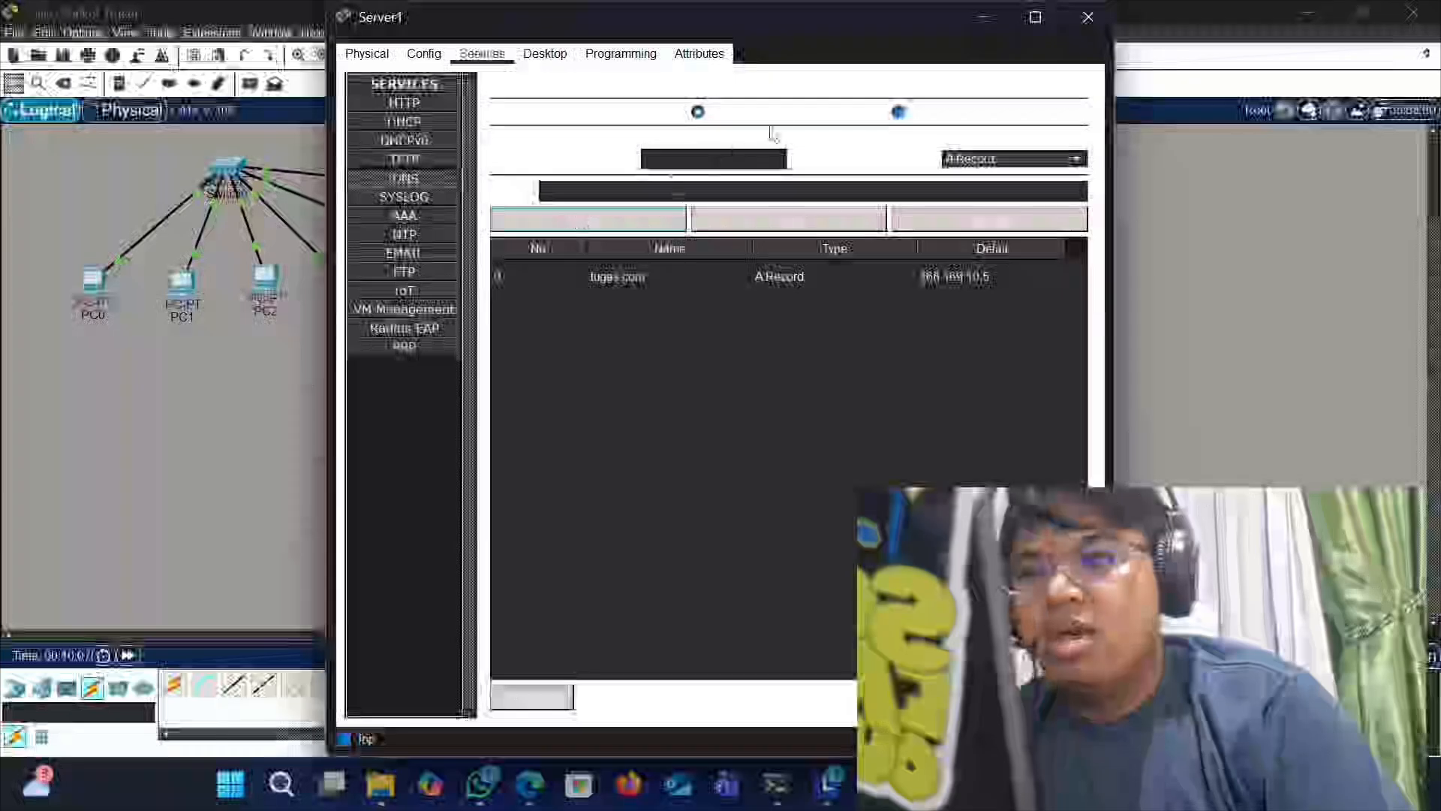
pyautogui.click(1088, 16)
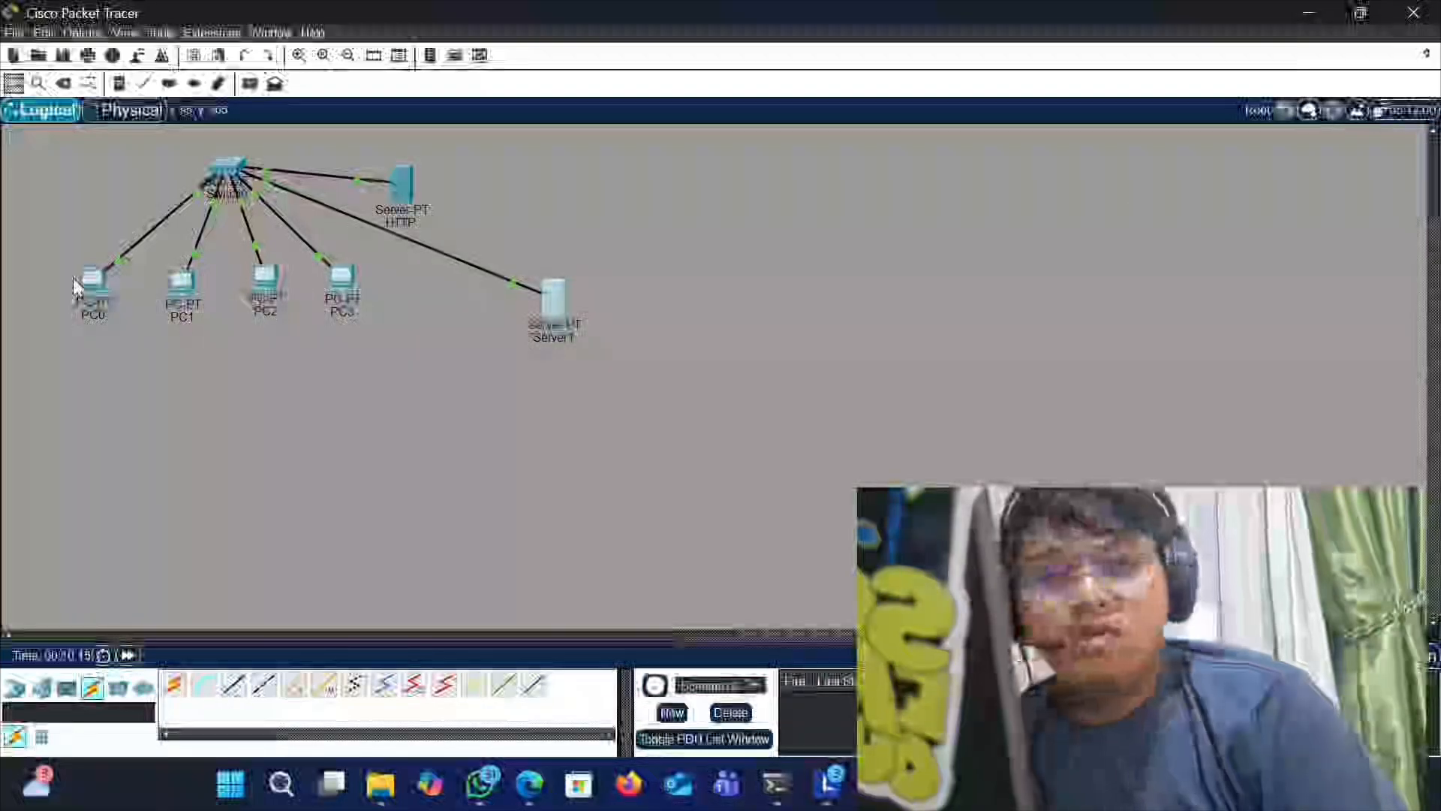
# - Open PC0's configuration and set its IPv4 DNS server to 168.169.10.6, then close the window
pyautogui.click(89, 285)
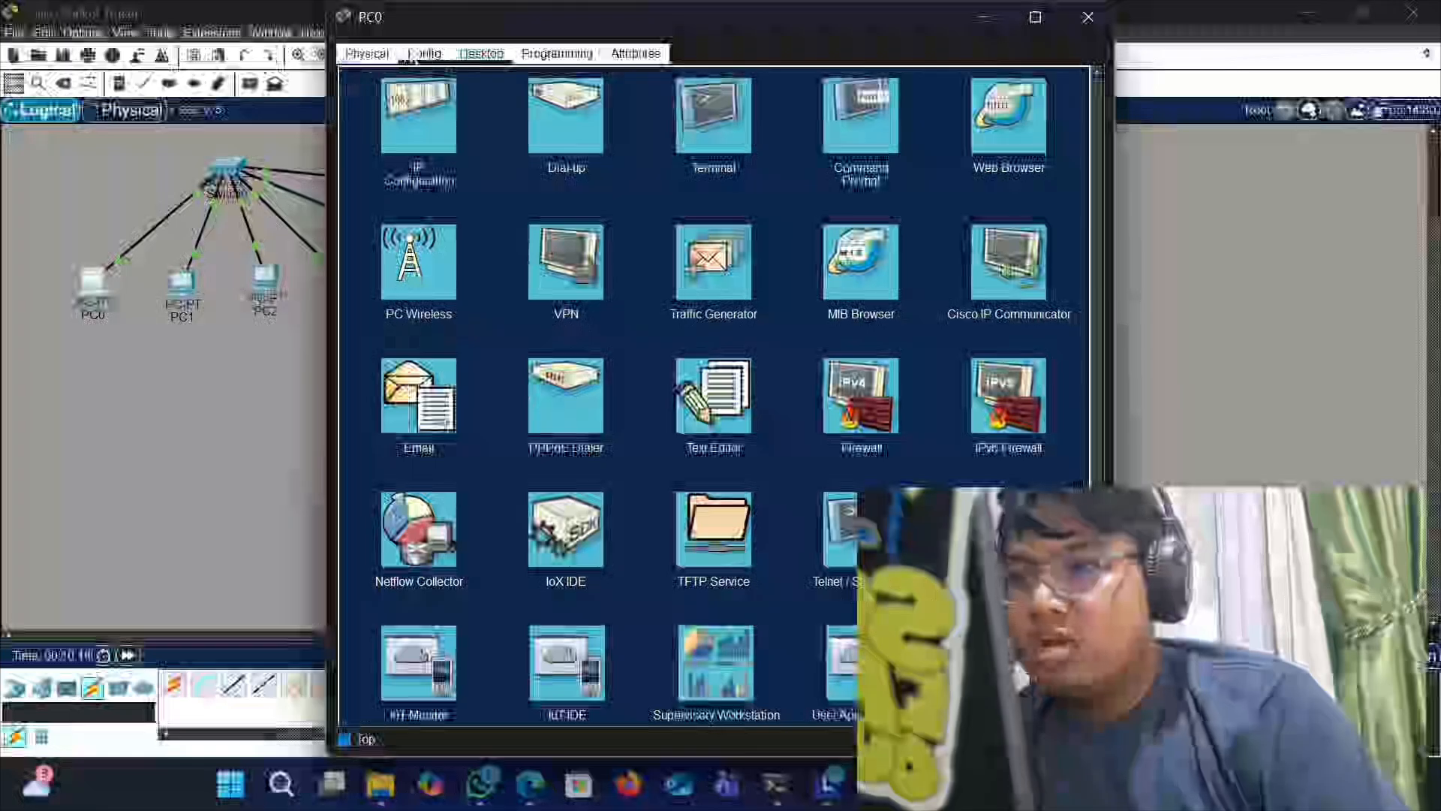
pyautogui.click(417, 56)
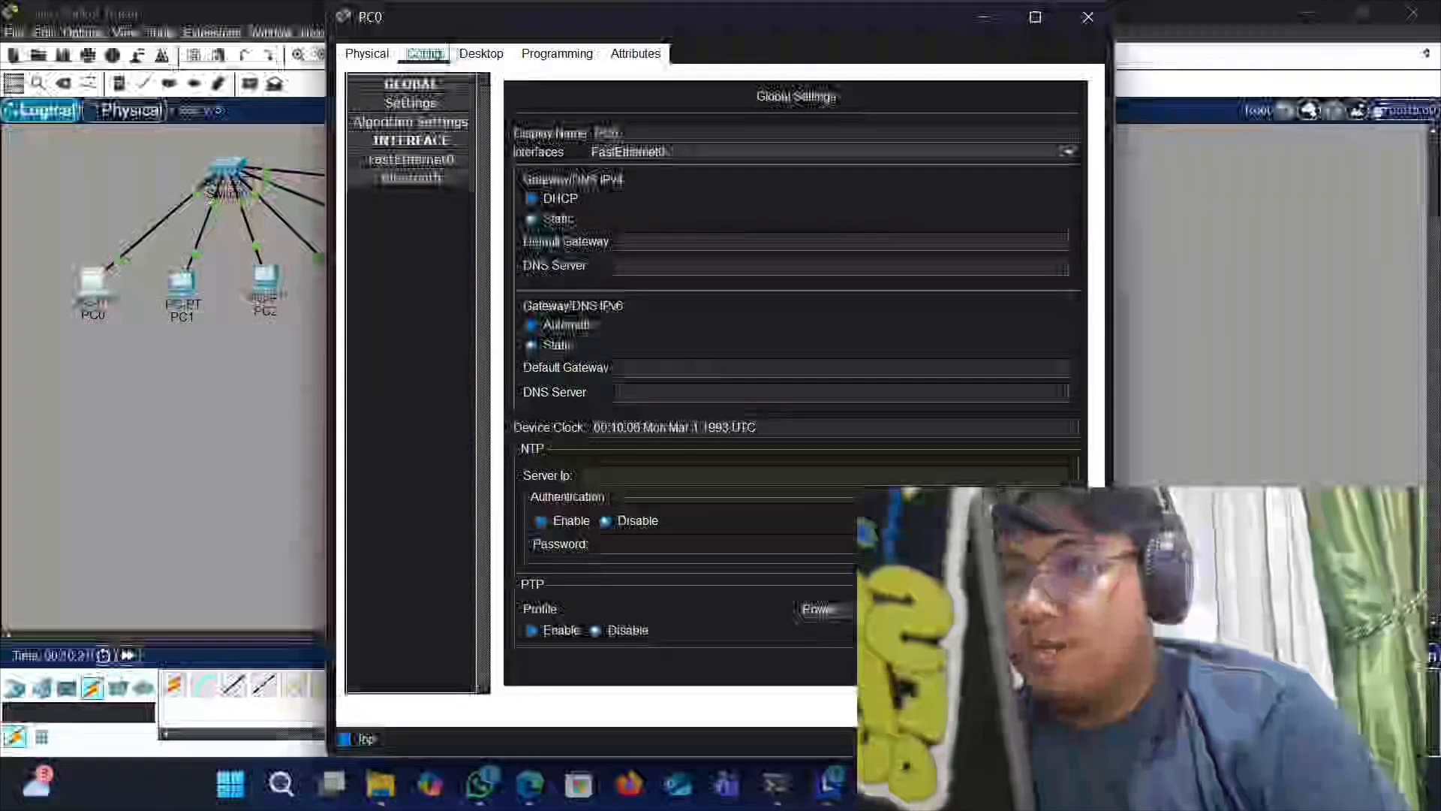
pyautogui.click(394, 177)
pyautogui.click(389, 160)
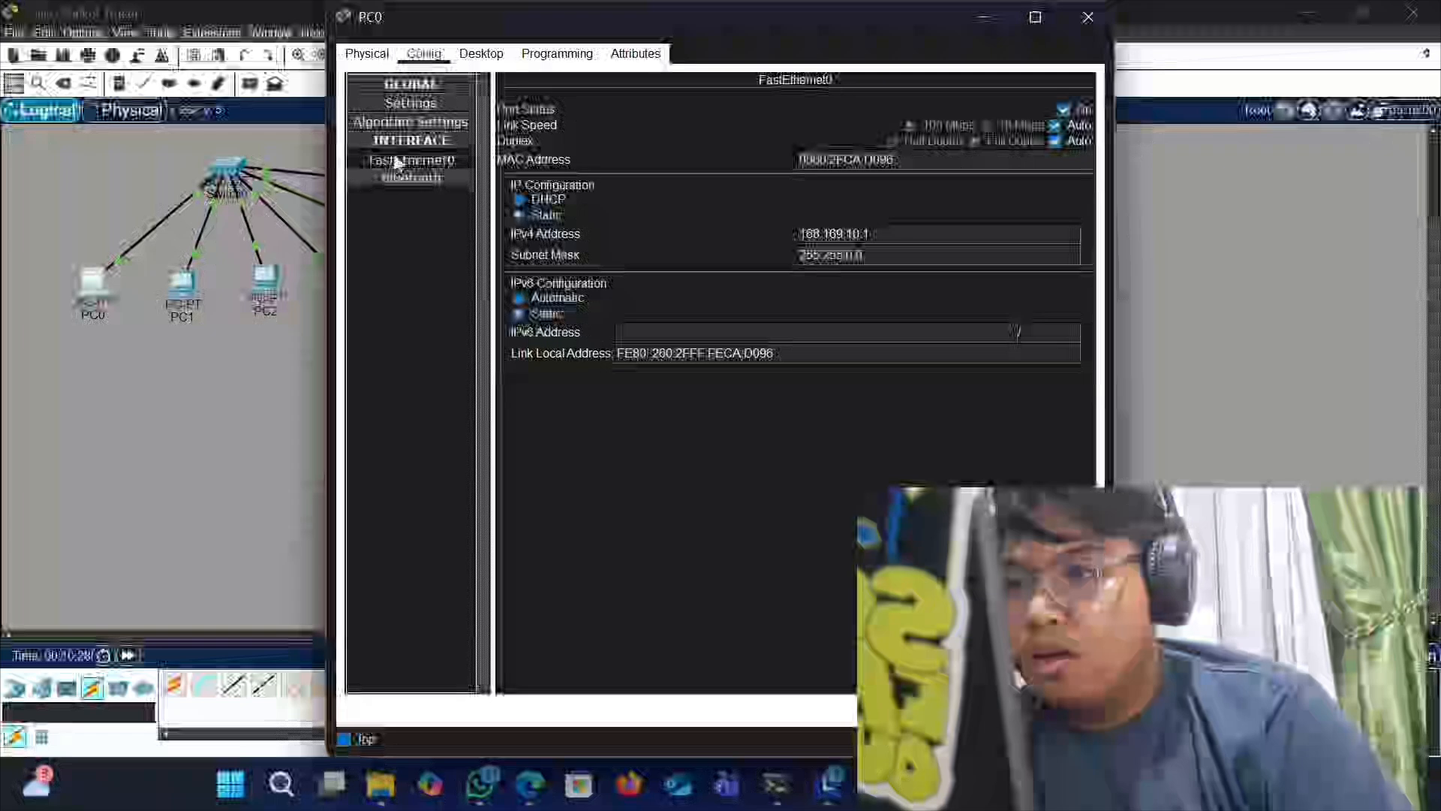
pyautogui.click(394, 143)
pyautogui.click(391, 121)
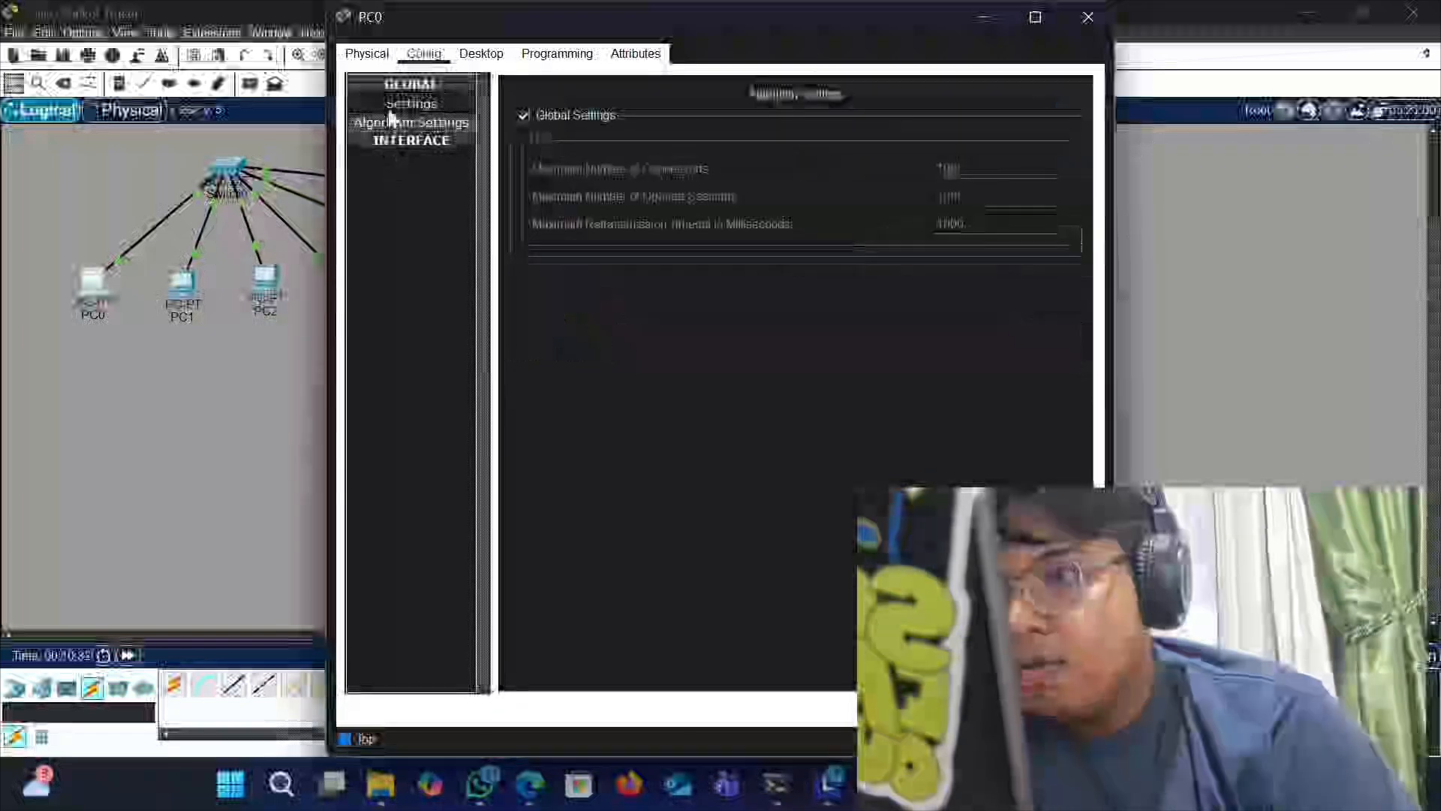
pyautogui.click(391, 104)
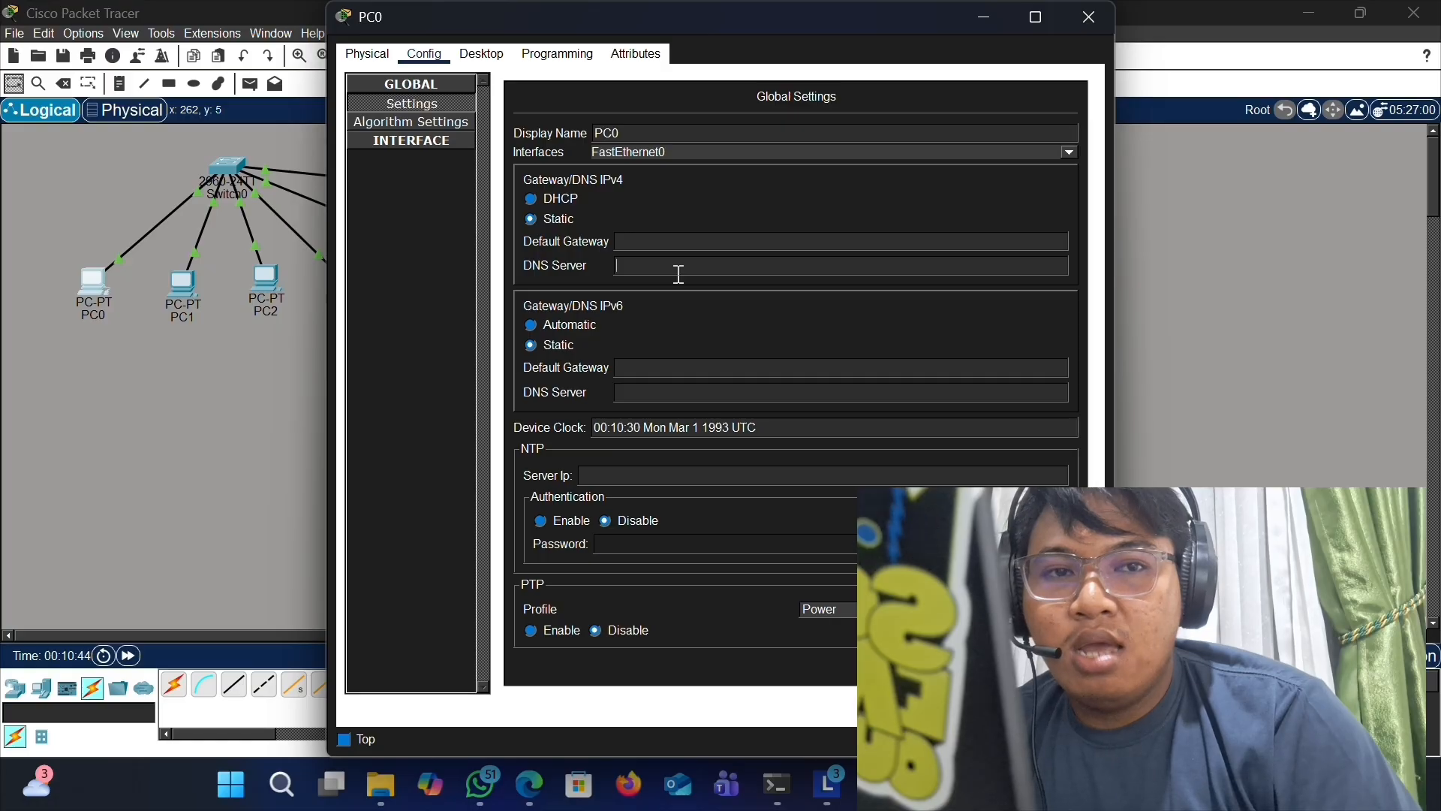
pyautogui.click(678, 266)
pyautogui.write('1')
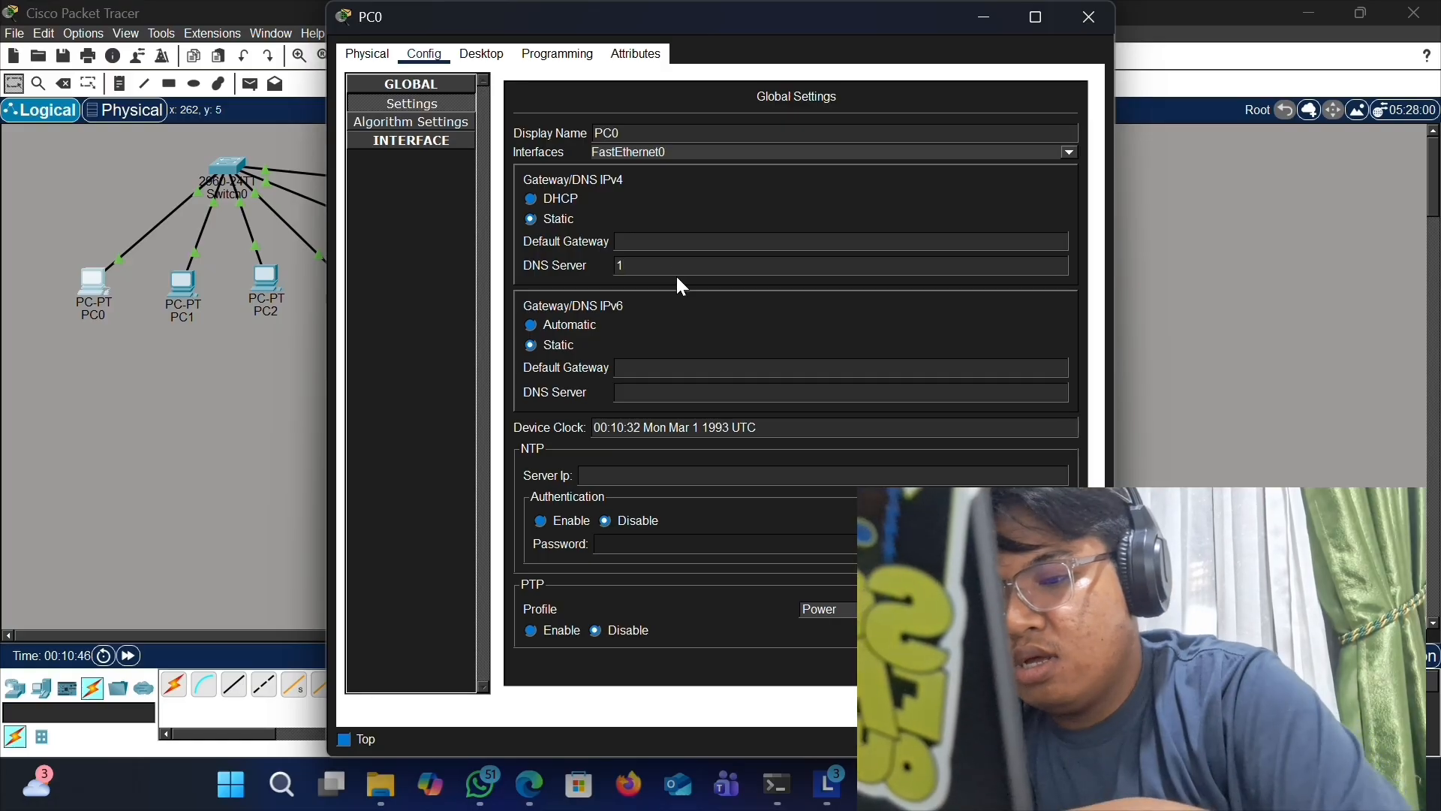
pyautogui.write('6')
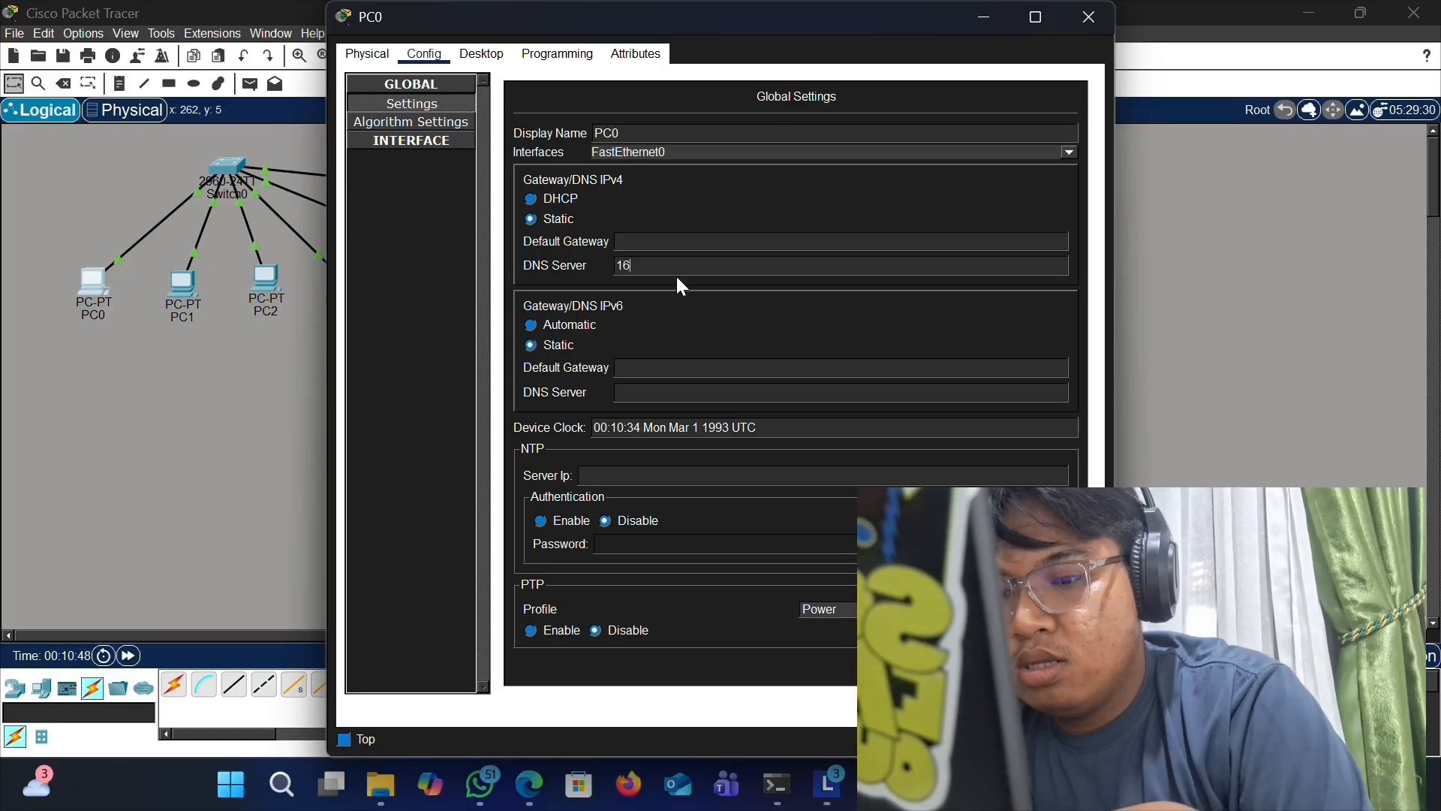
pyautogui.write('8.169')
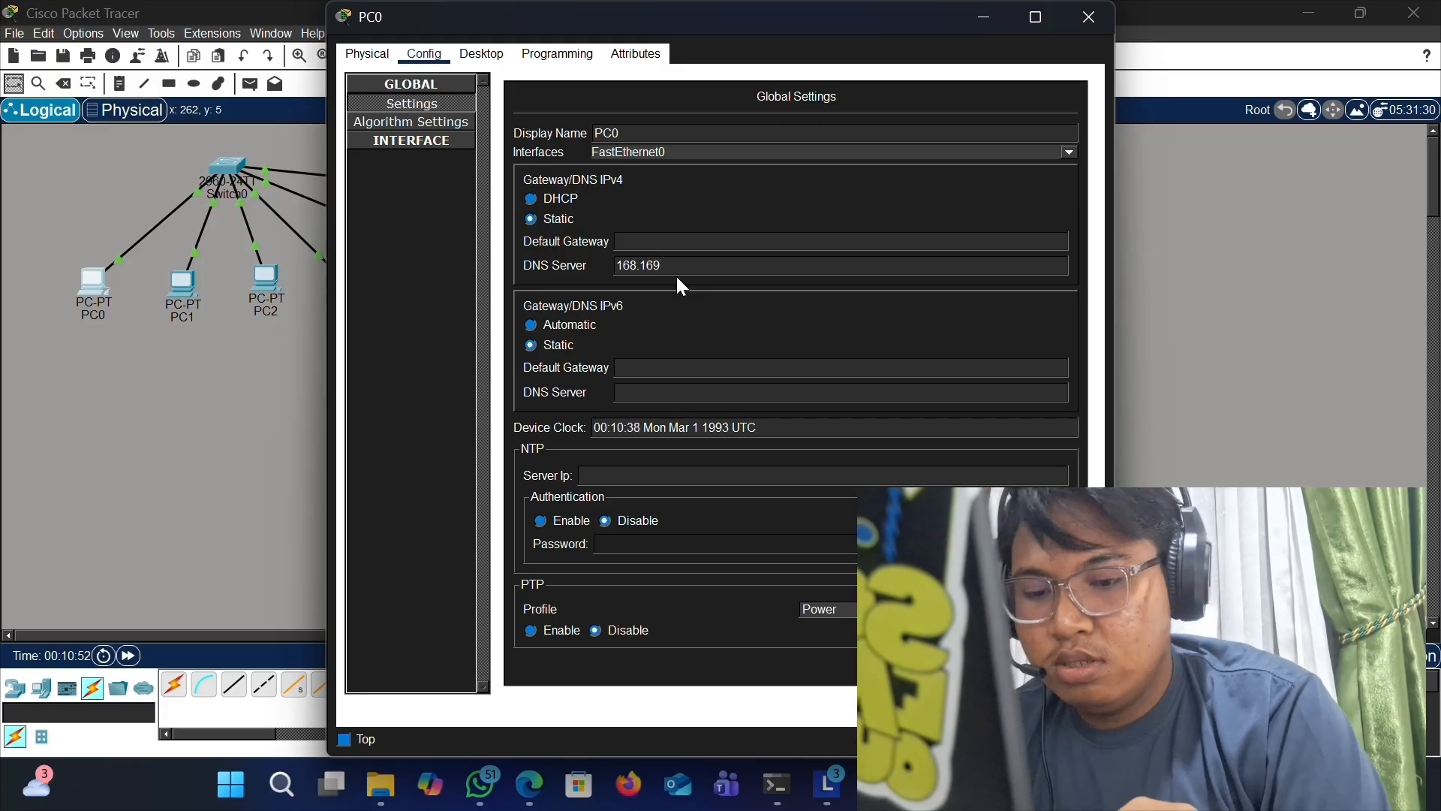
pyautogui.write('.10')
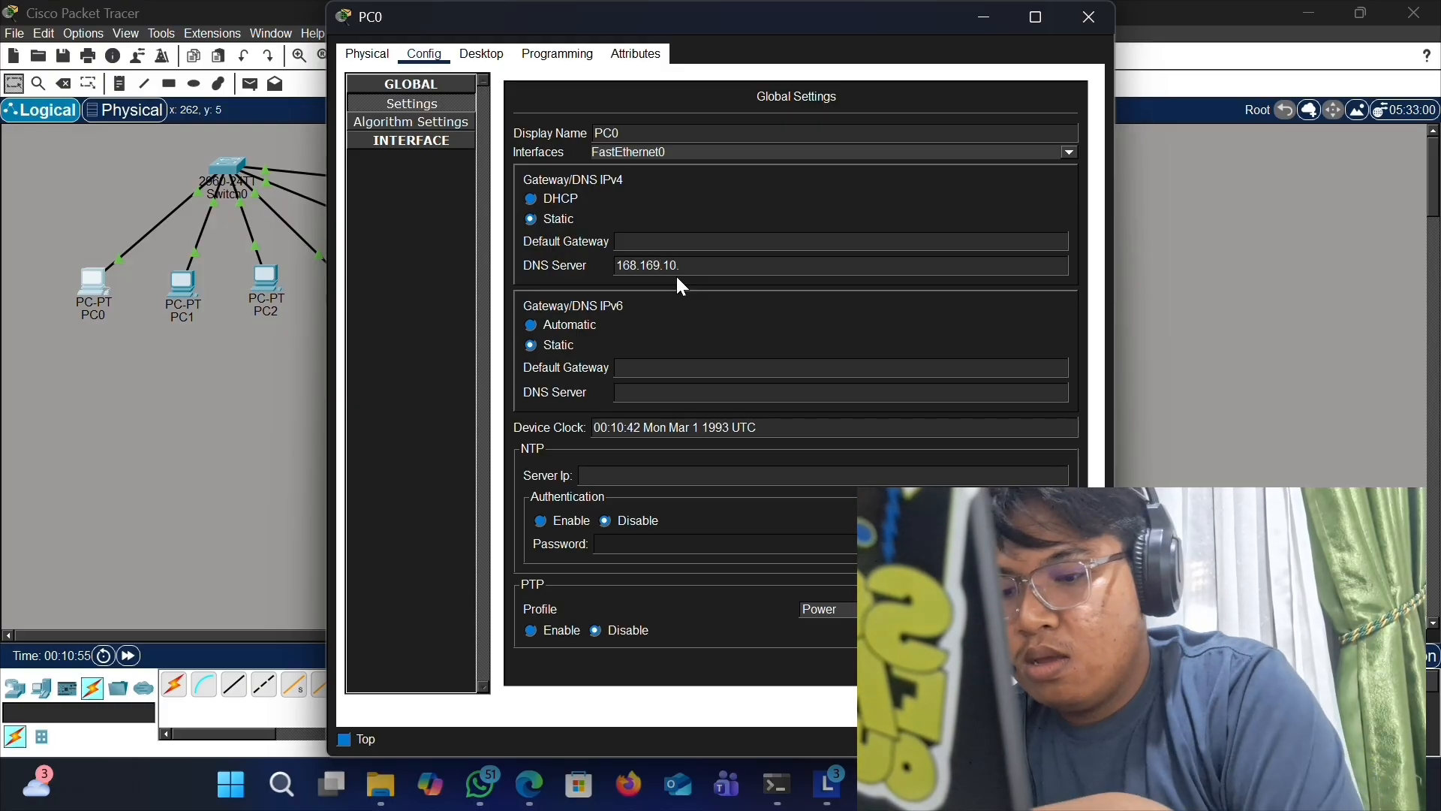
pyautogui.write('.6')
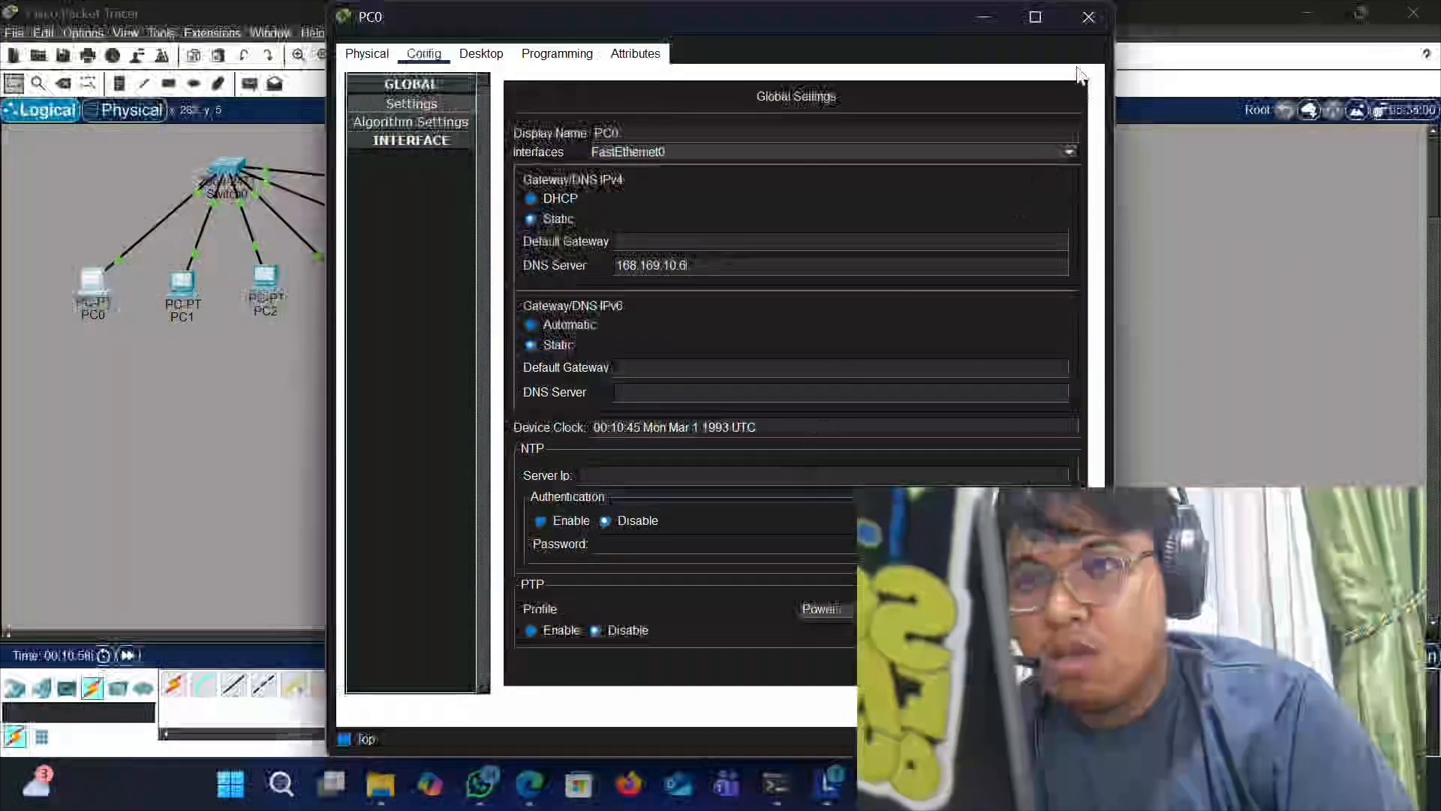
pyautogui.click(1088, 16)
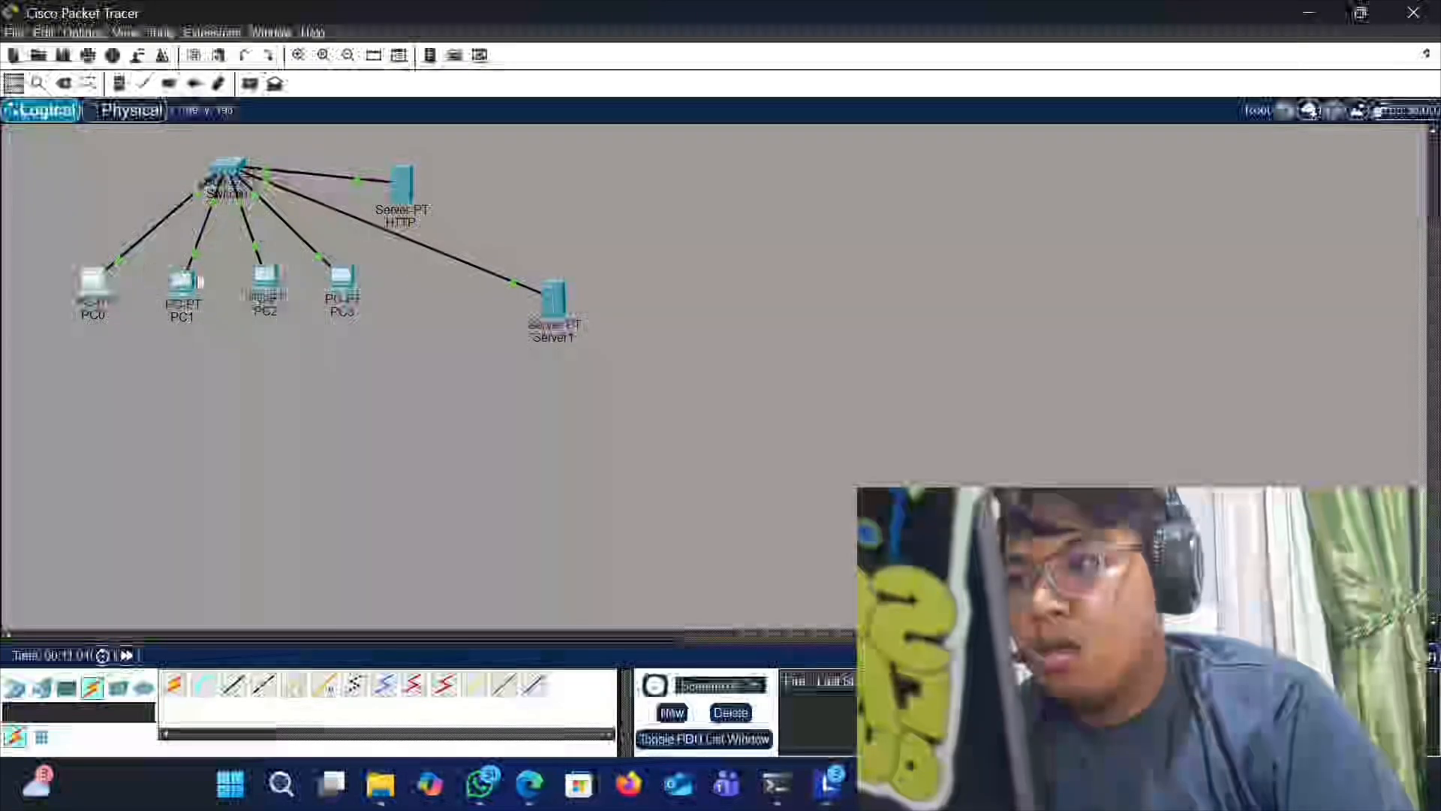
# - Set PC1's IPv4 DNS server to 168.169.10.6 and close its window
pyautogui.click(182, 284)
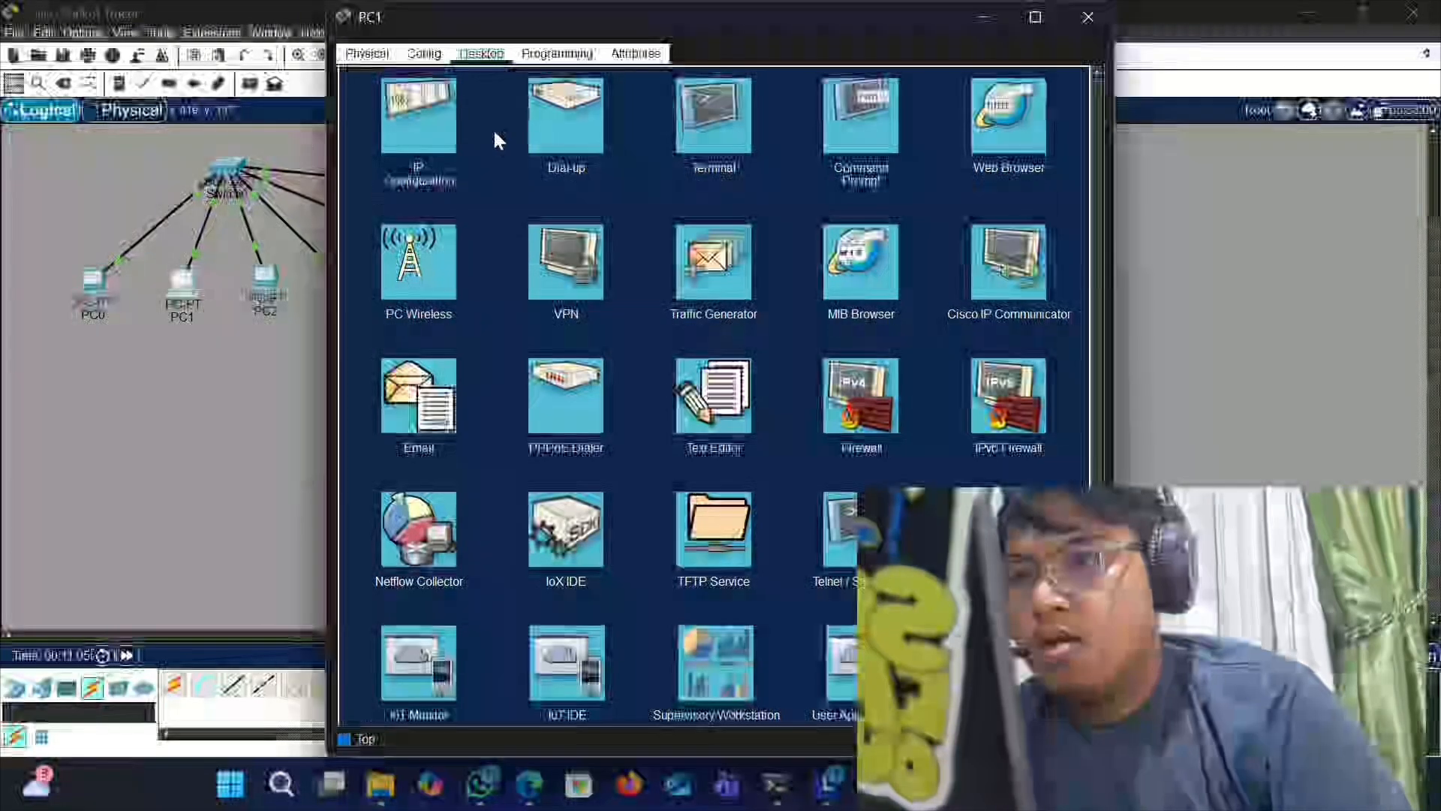
pyautogui.click(424, 53)
pyautogui.click(650, 267)
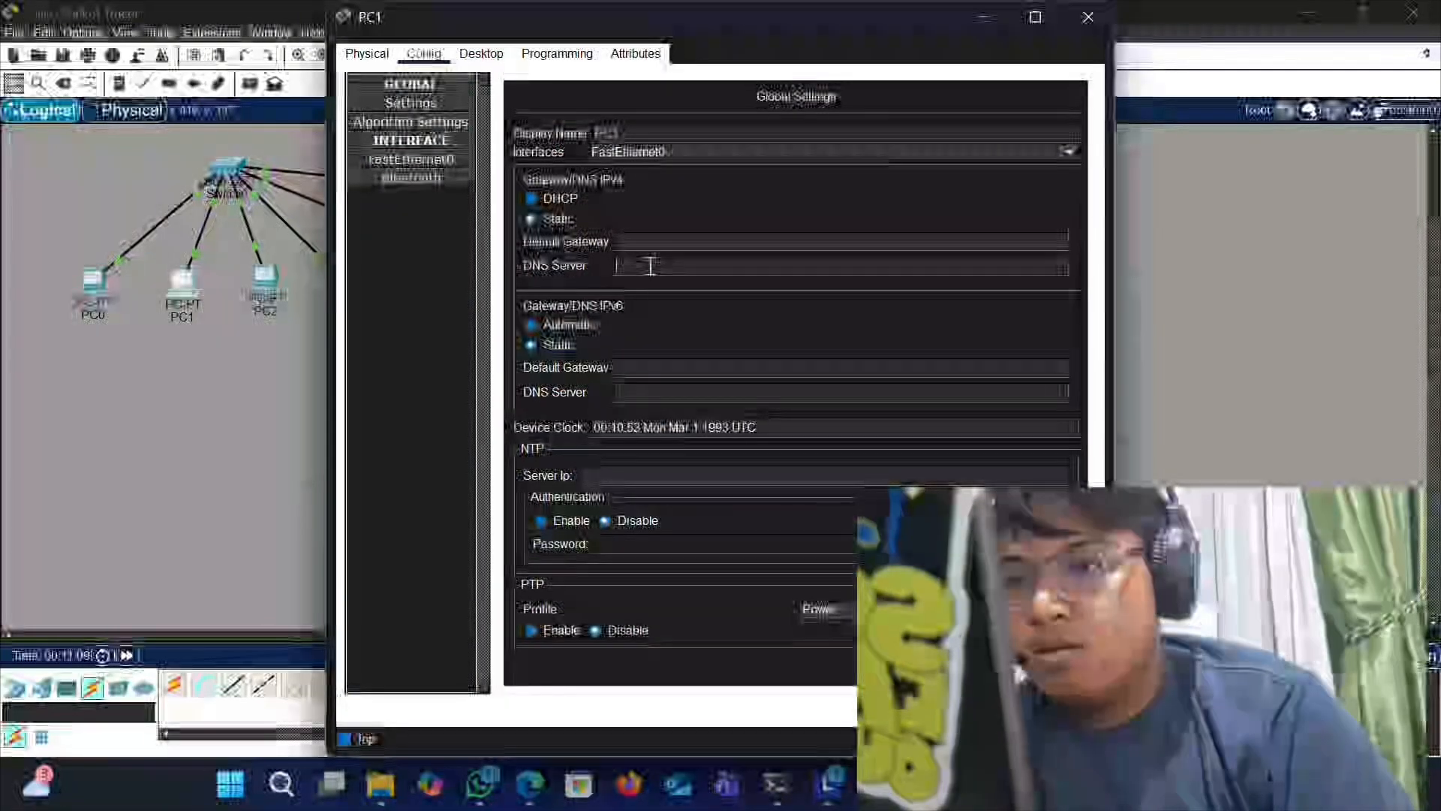
pyautogui.write('168')
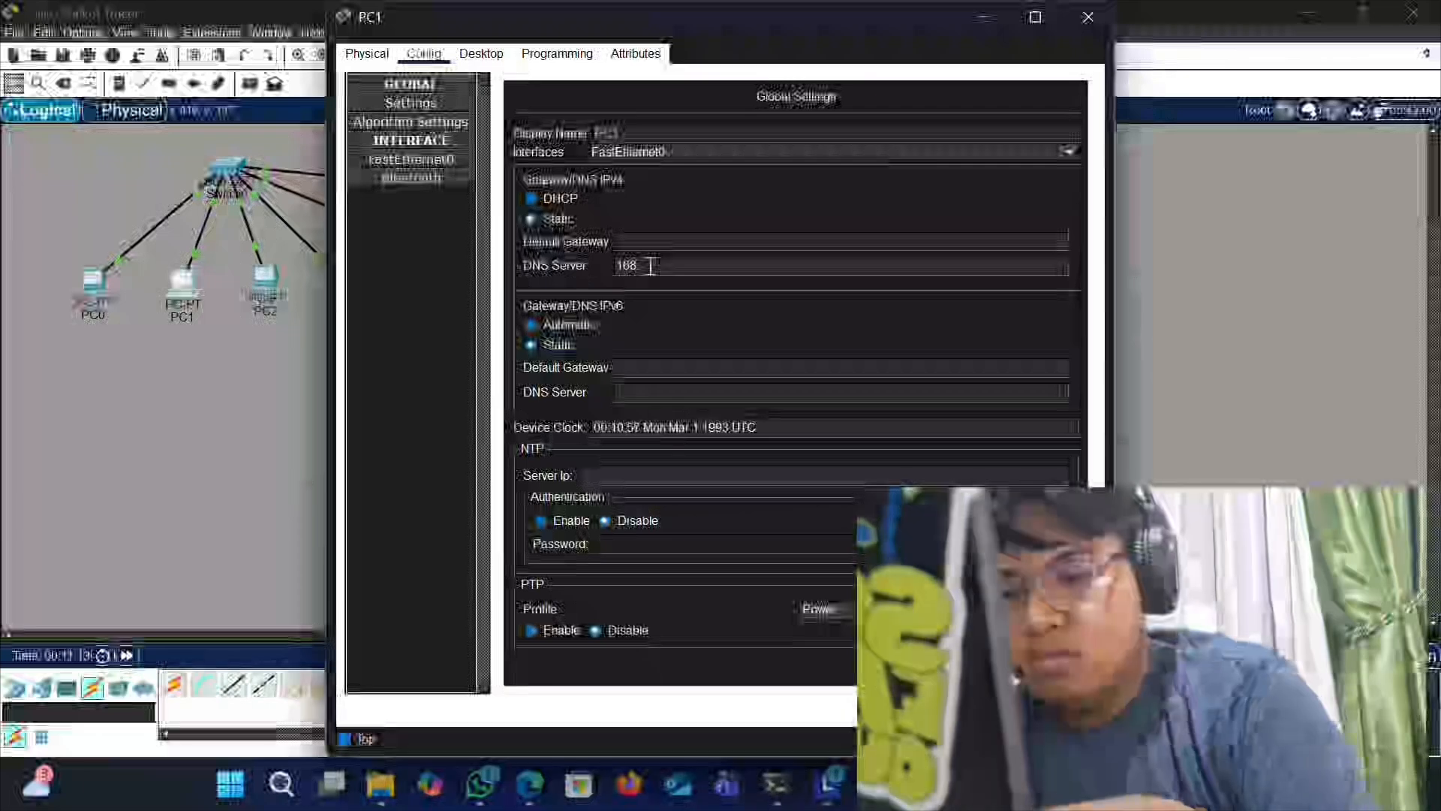
pyautogui.write('.169.10.')
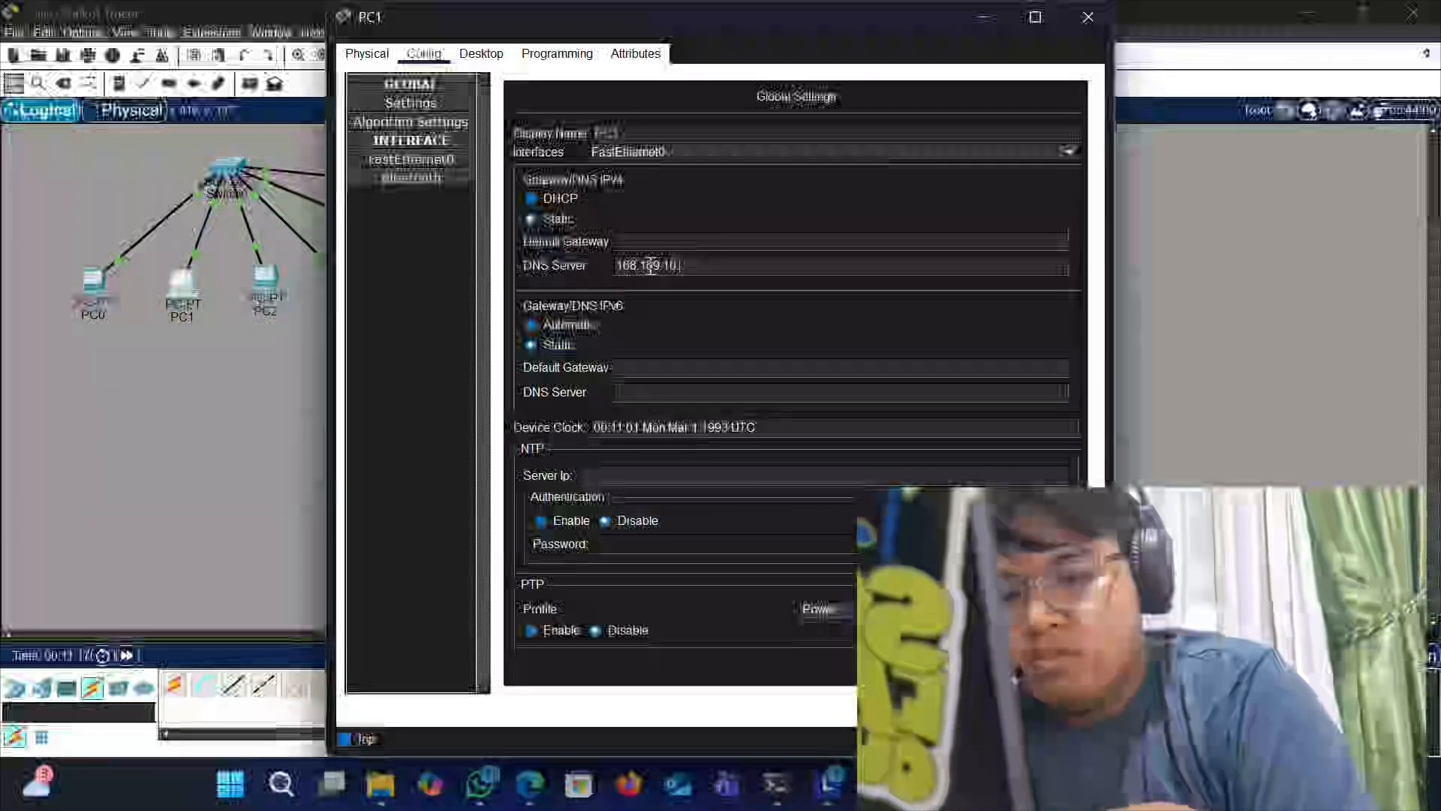
pyautogui.write('6')
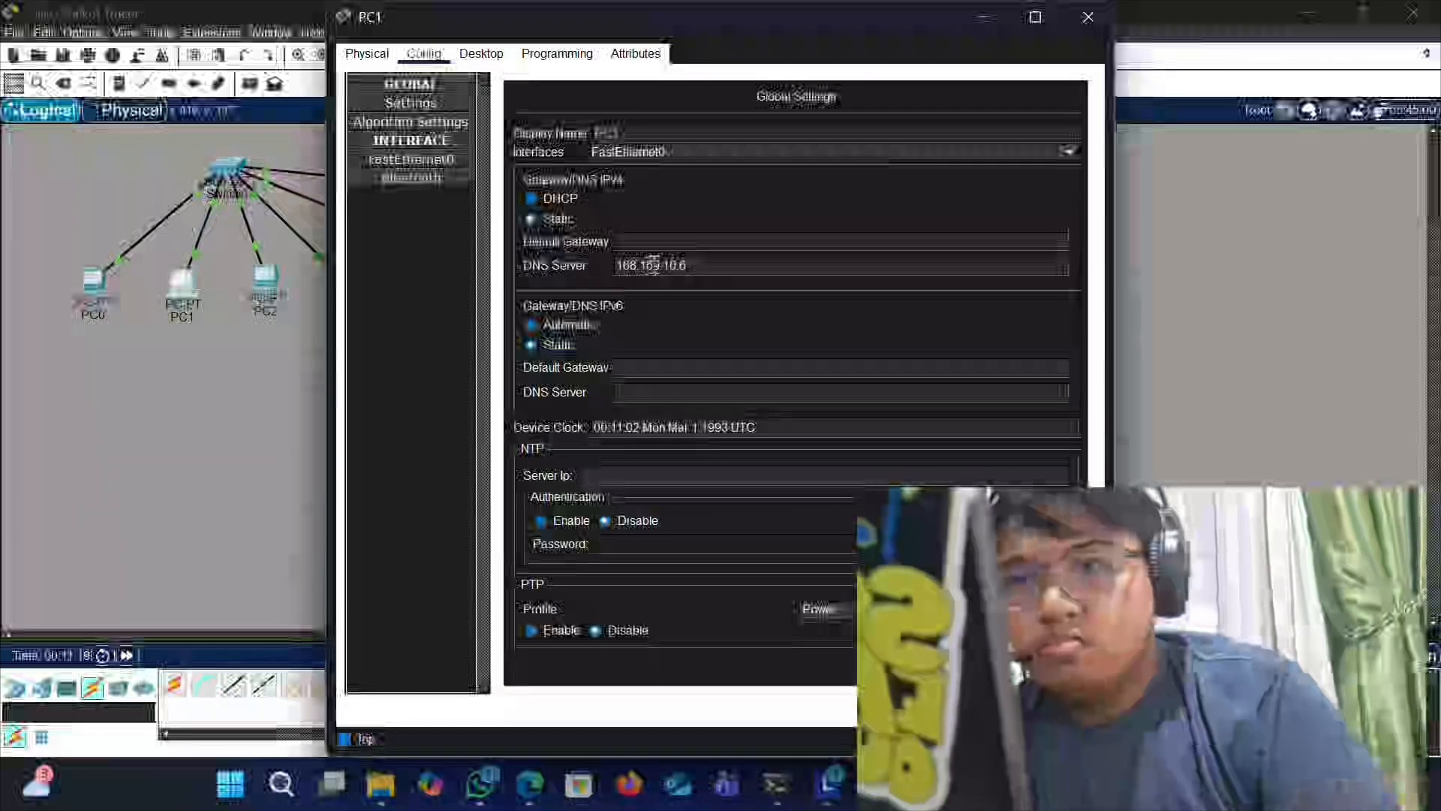
pyautogui.click(1089, 16)
# - Enter PC2's IPv4 DNS server address, beginning 168.169.1, and close its window
pyautogui.click(264, 284)
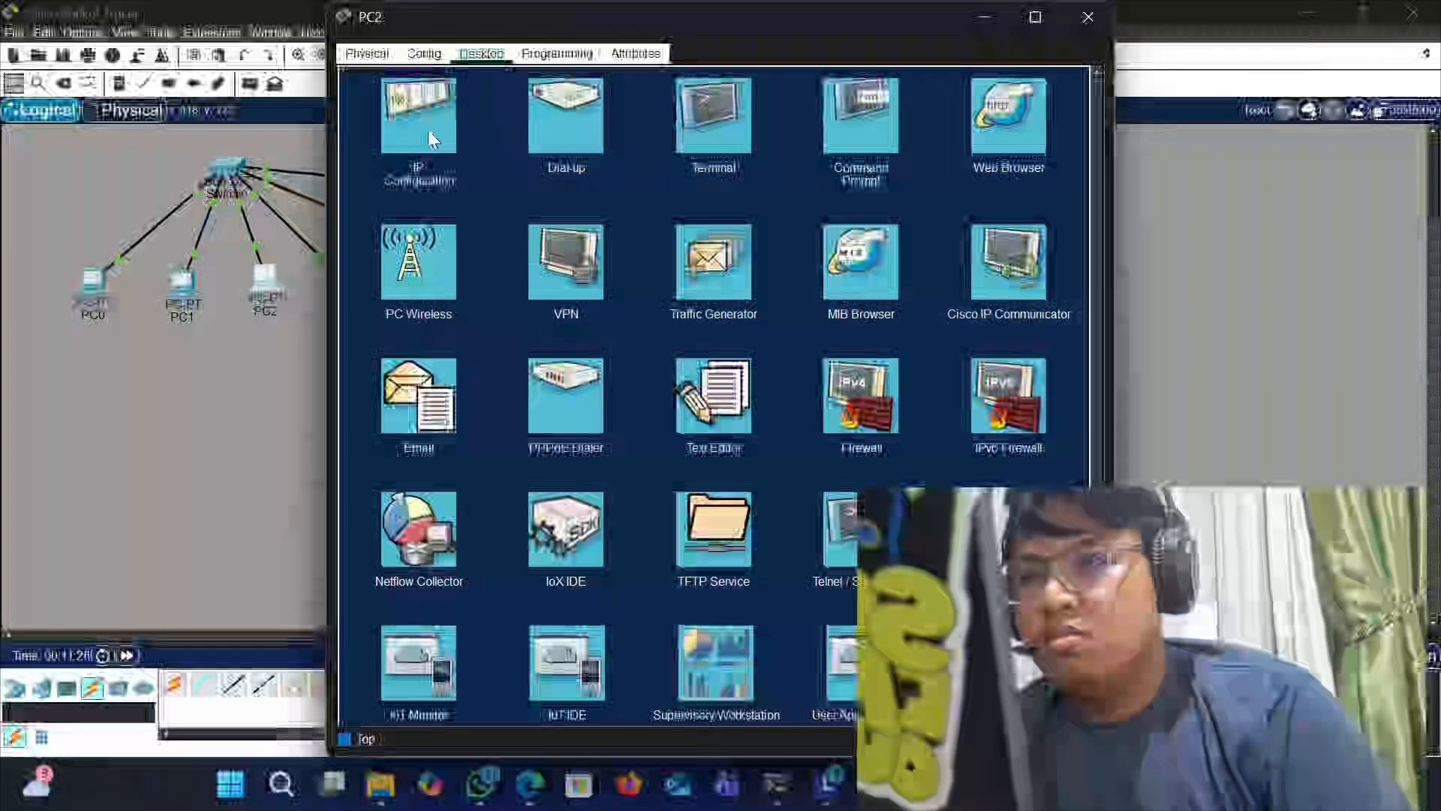
pyautogui.click(424, 53)
pyautogui.click(698, 260)
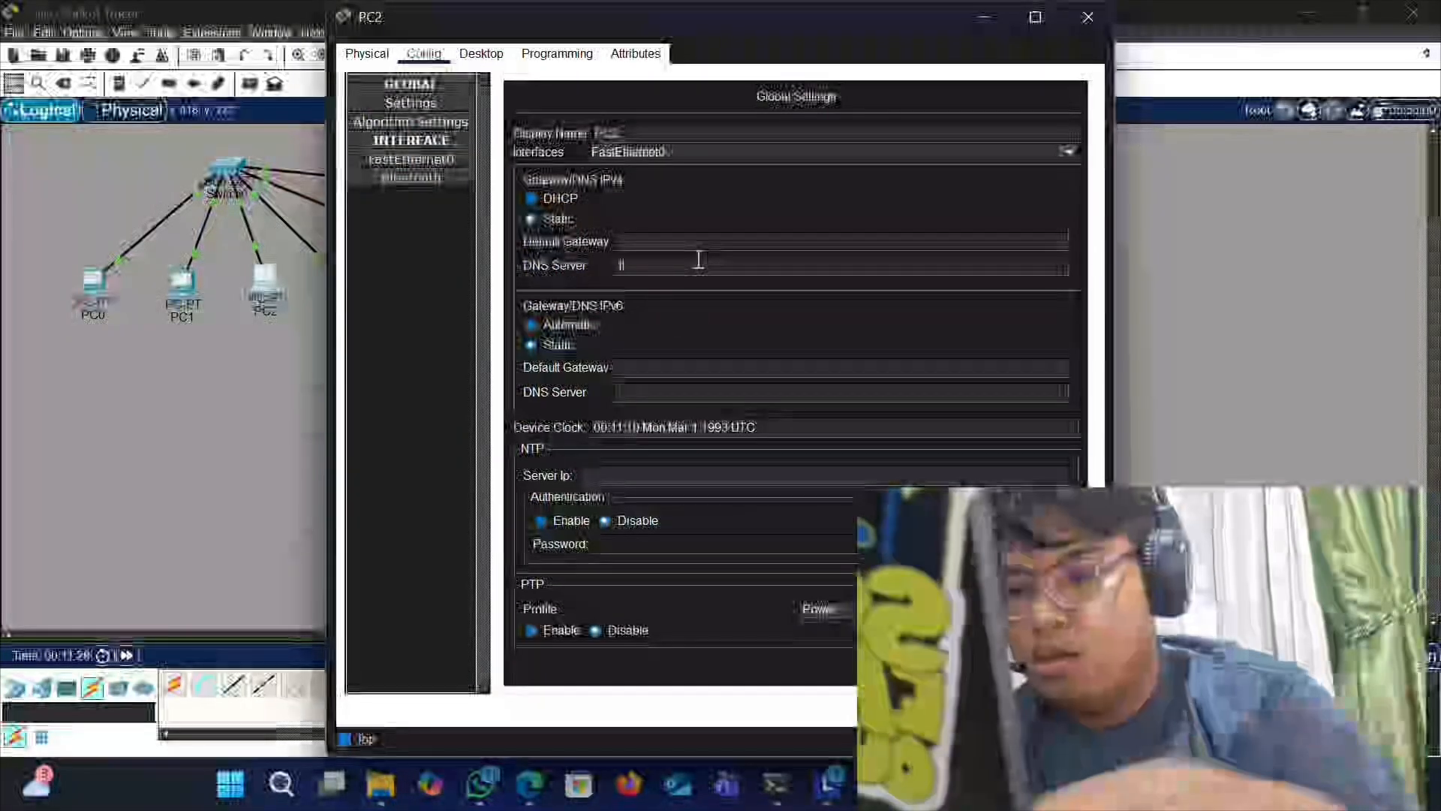
pyautogui.write('168.169.10.6')
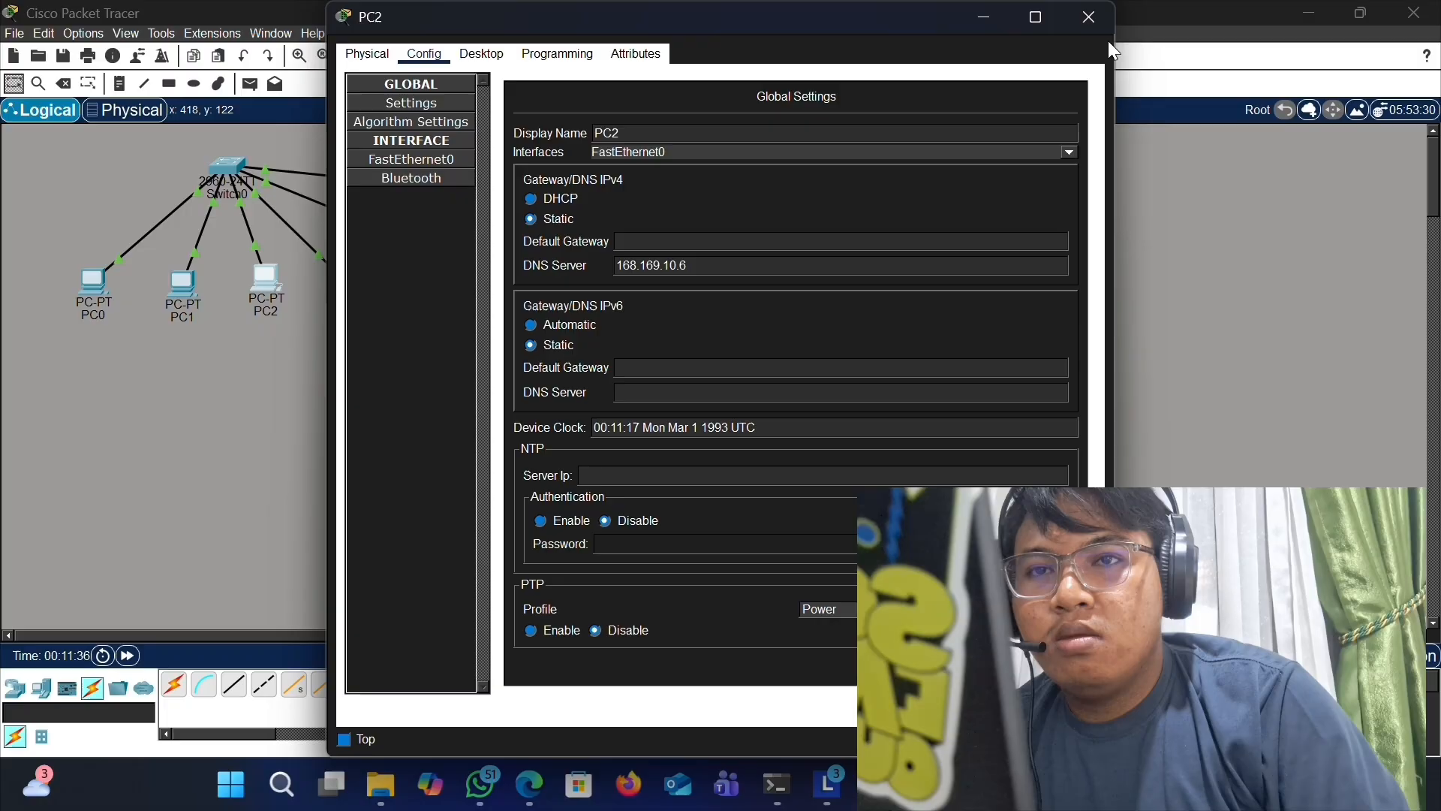
pyautogui.click(1089, 16)
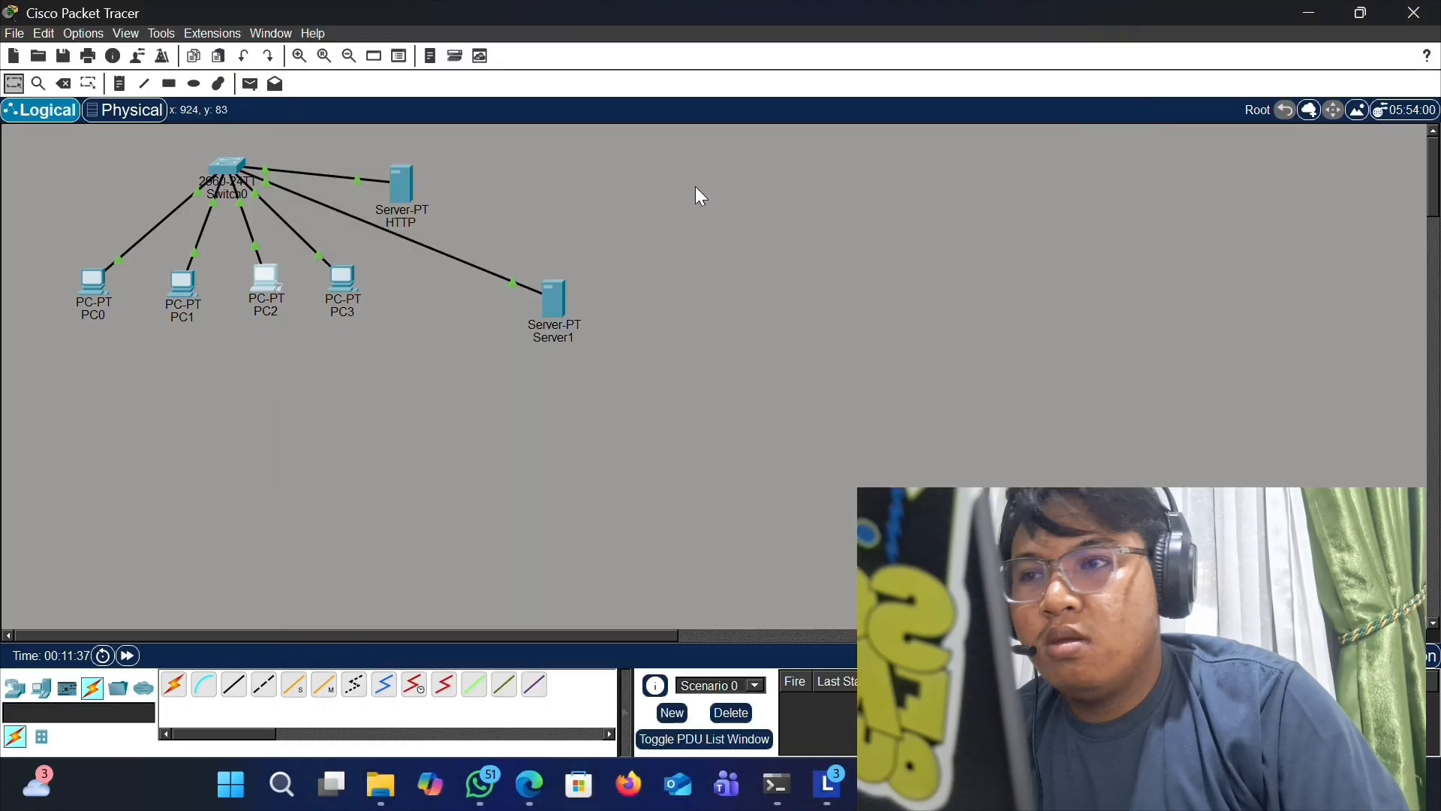
# - Set PC3's IPv4 DNS server to 168.169.10.6 and close its window
pyautogui.click(343, 280)
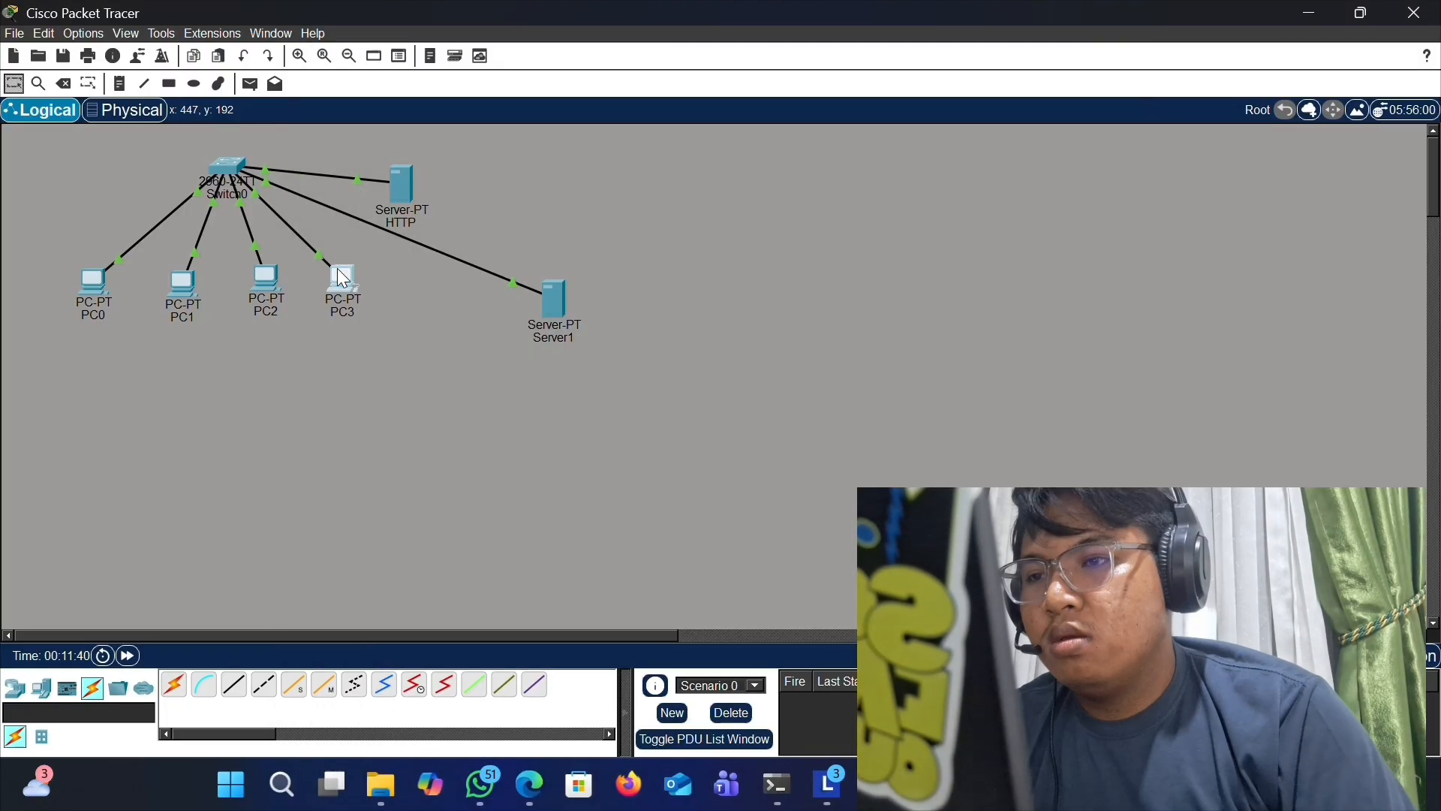
pyautogui.click(425, 56)
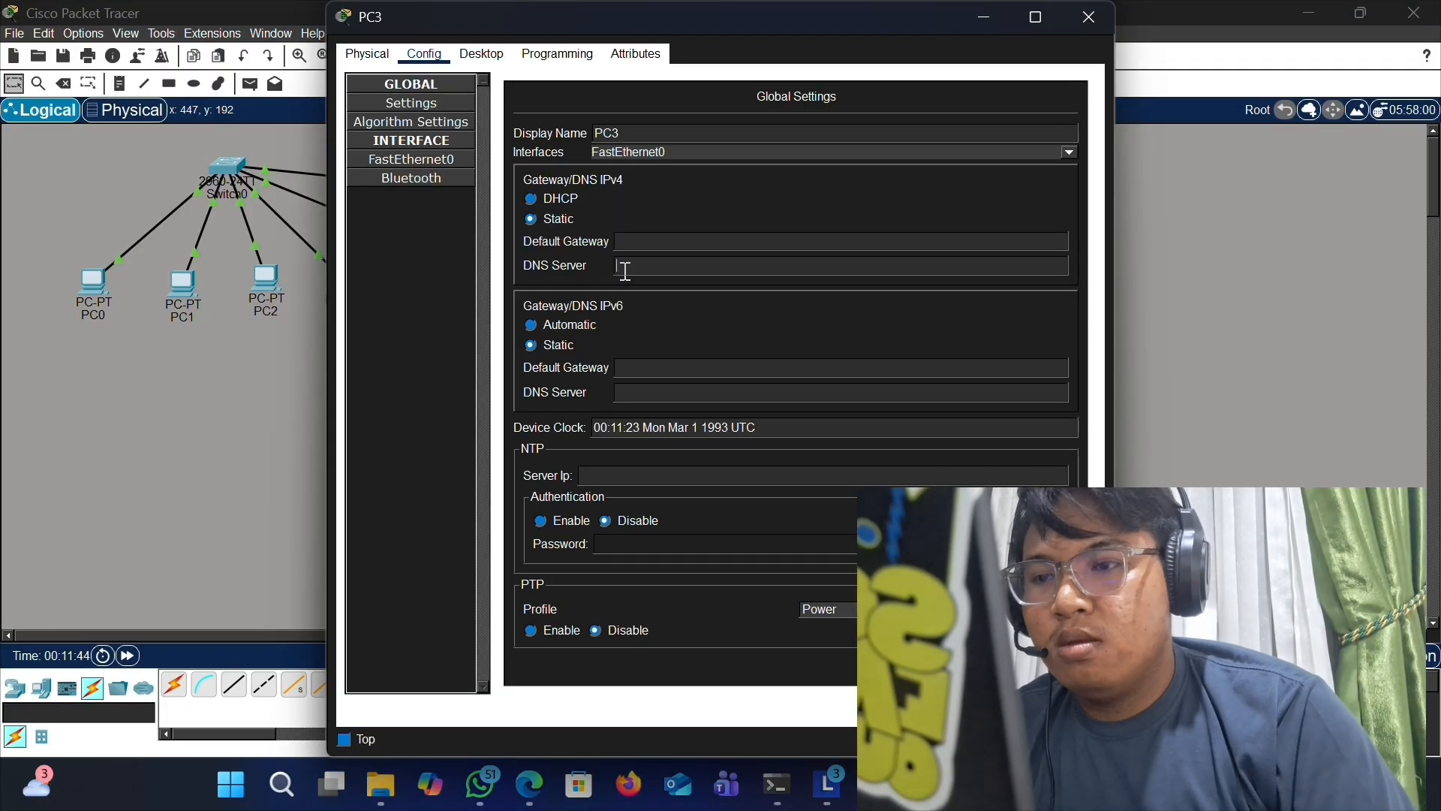
pyautogui.click(623, 272)
pyautogui.write('168.169.10.6')
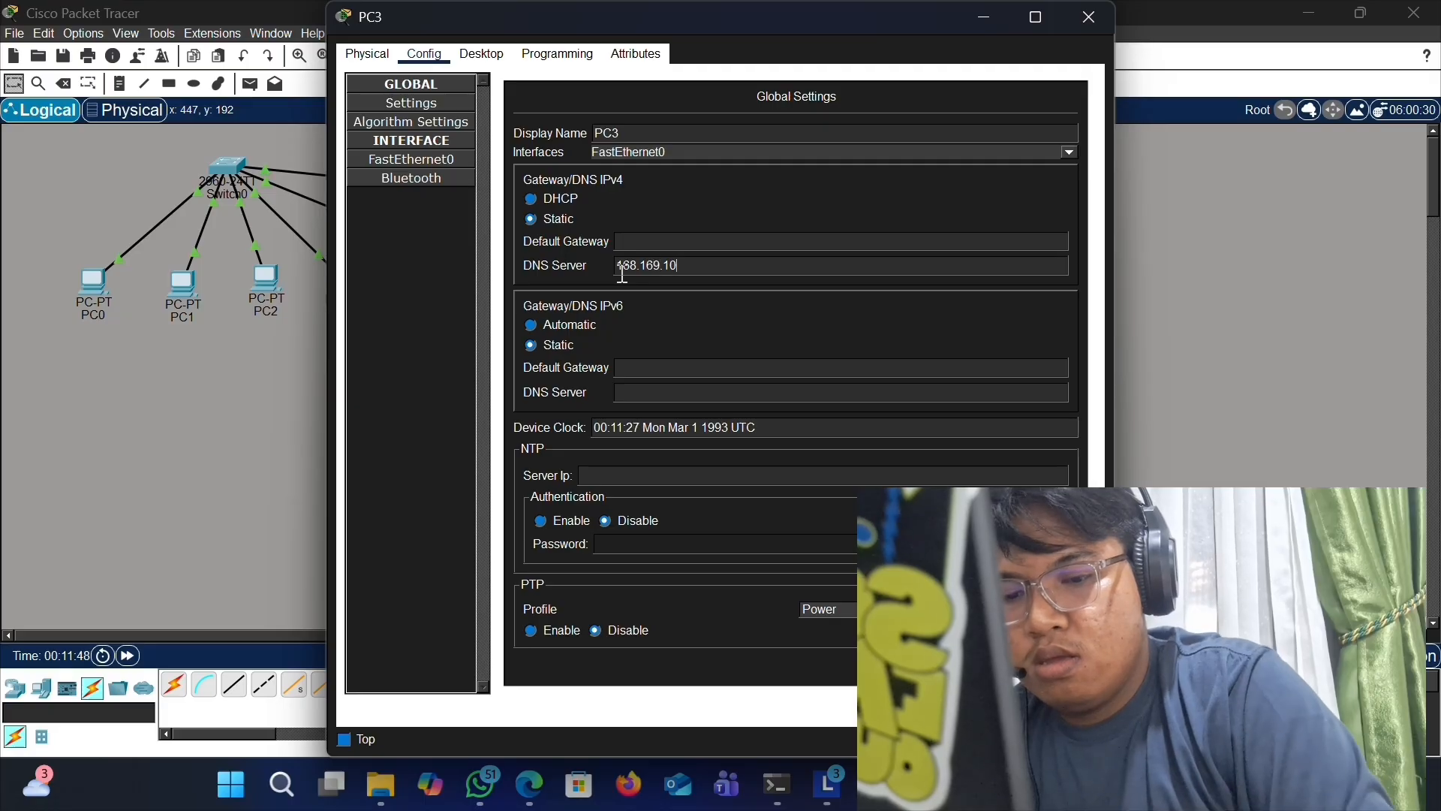
pyautogui.click(1089, 16)
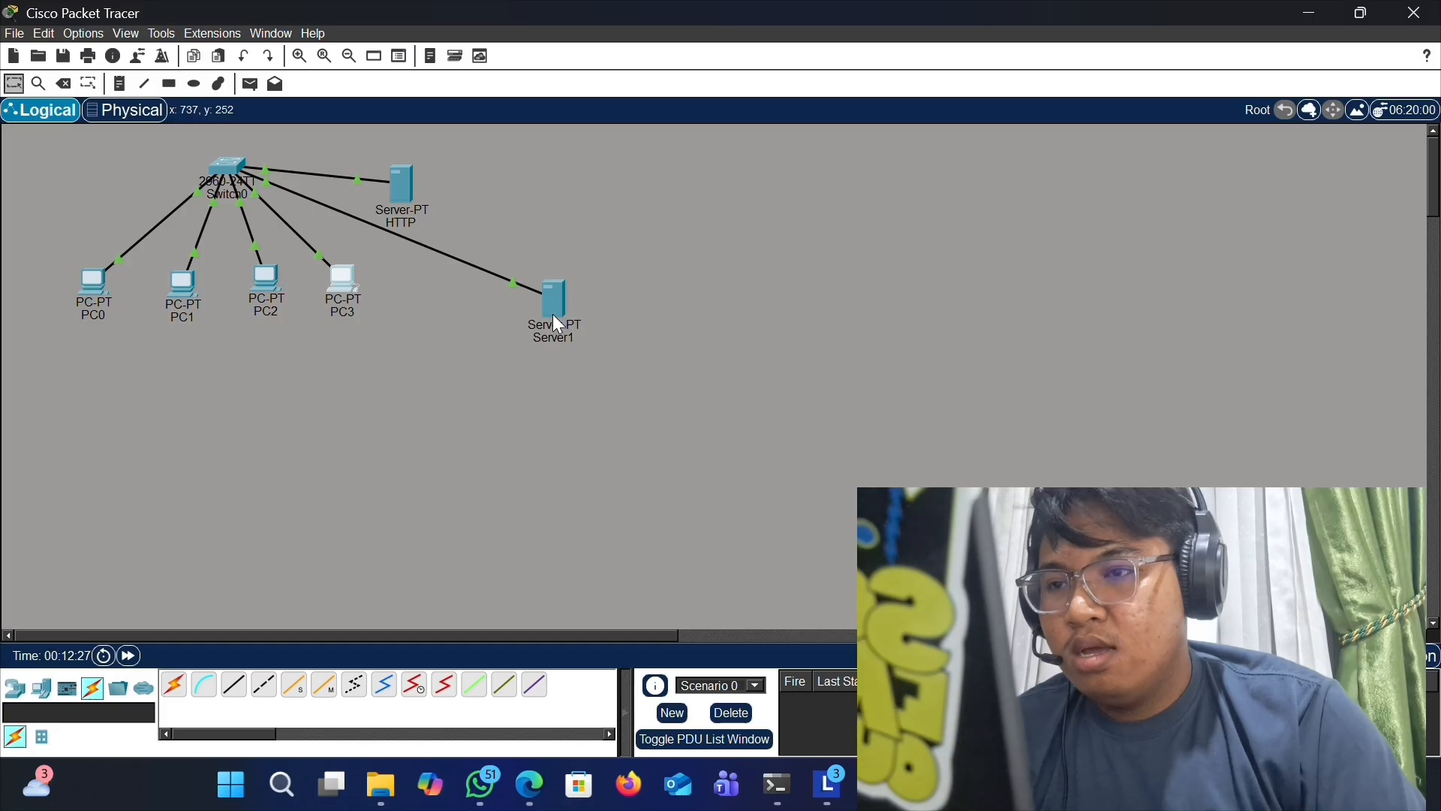
# - Rename the new server's label to dns
pyautogui.click(547, 343)
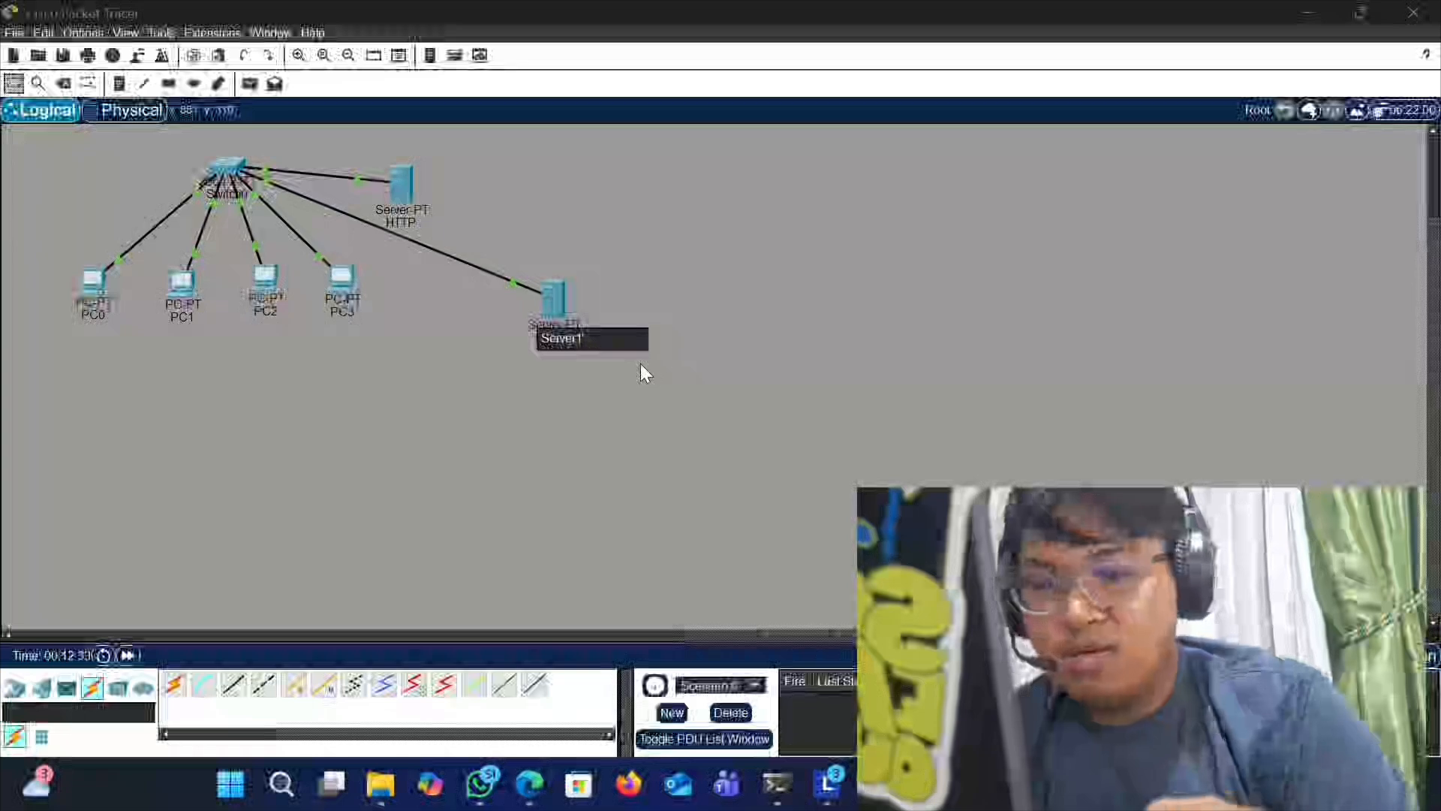
pyautogui.press('BackSpace')
pyautogui.press('BackSpace')
pyautogui.press('BackSpace')
pyautogui.press('BackSpace')
pyautogui.press('BackSpace')
pyautogui.press('BackSpace')
pyautogui.press('BackSpace')
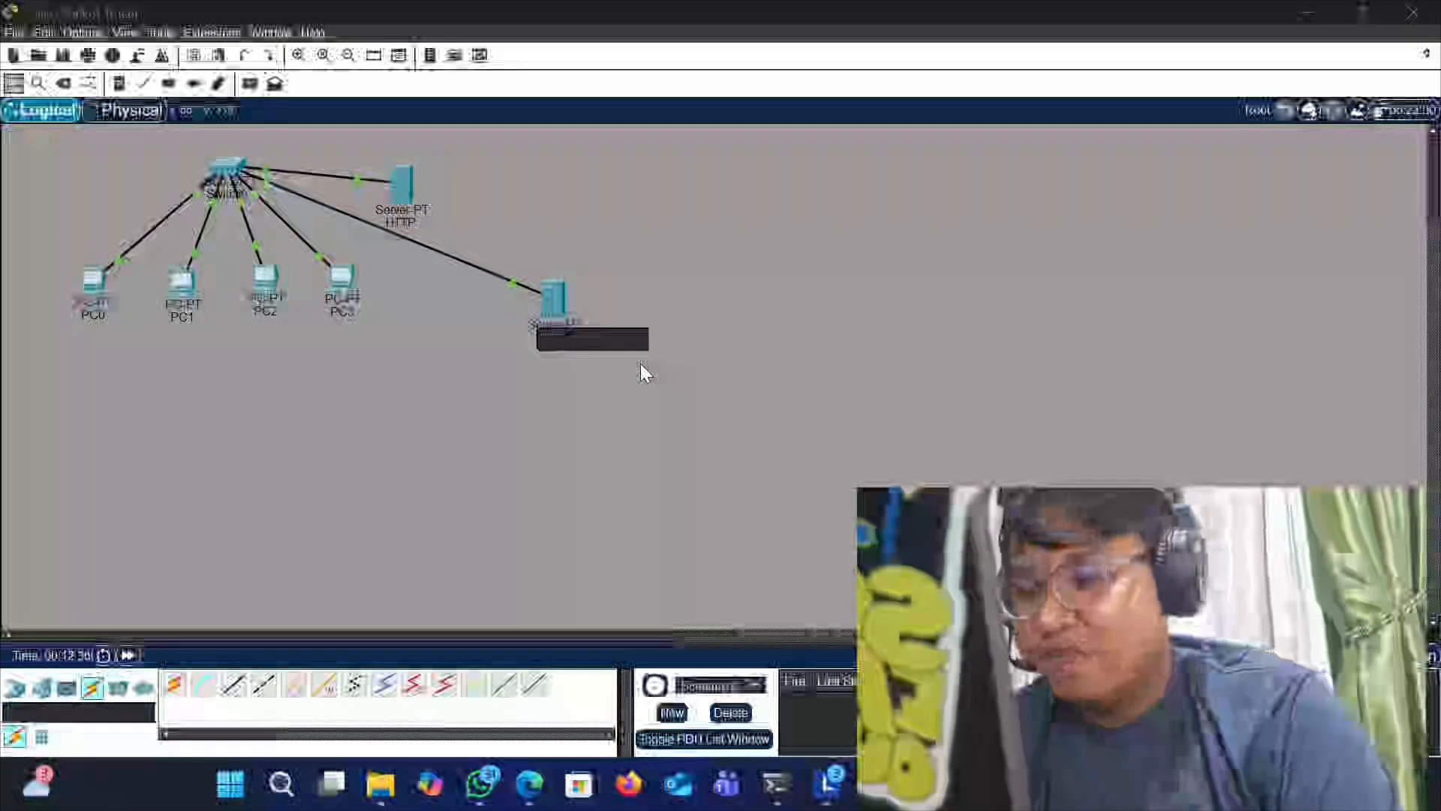
pyautogui.write('dns')
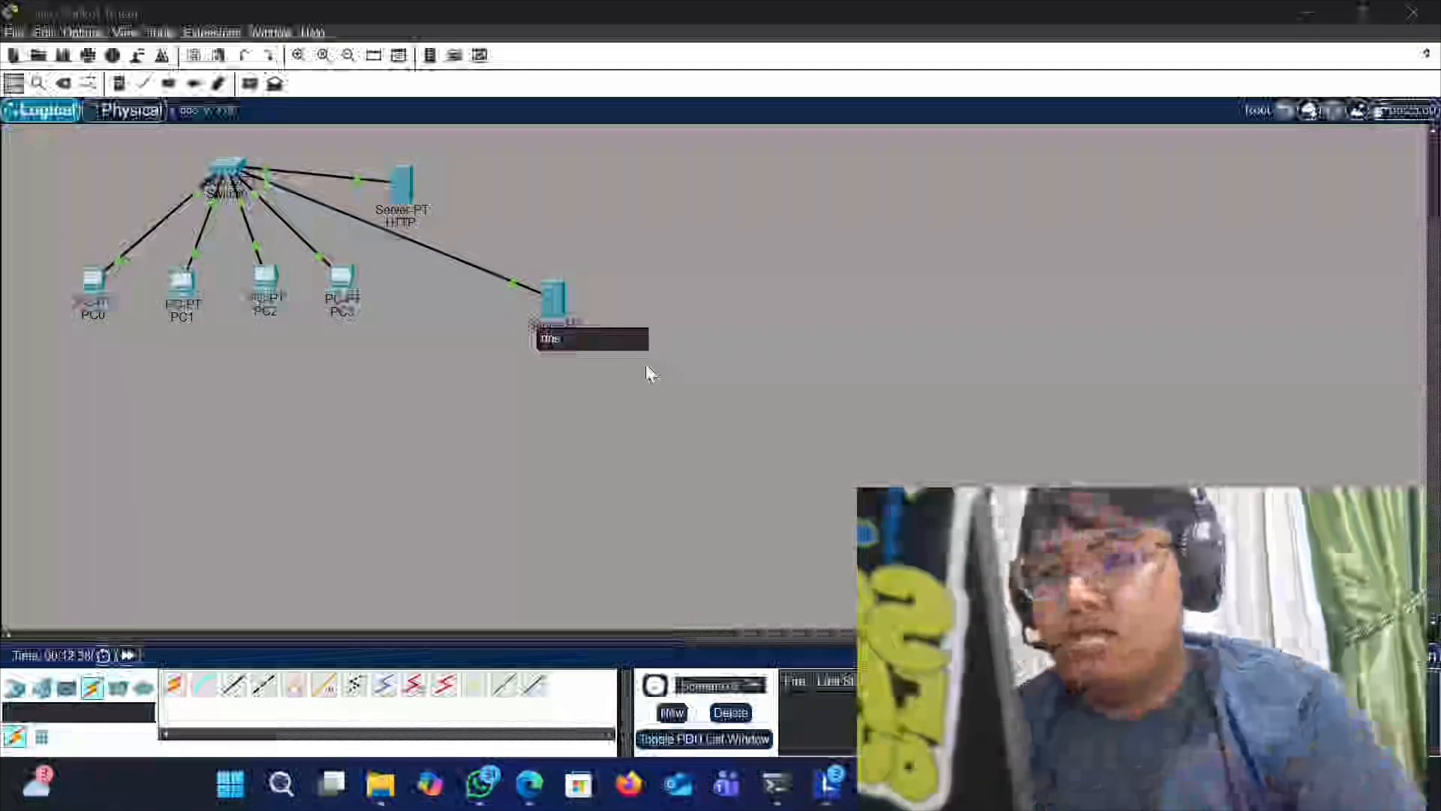
pyautogui.press('Return')
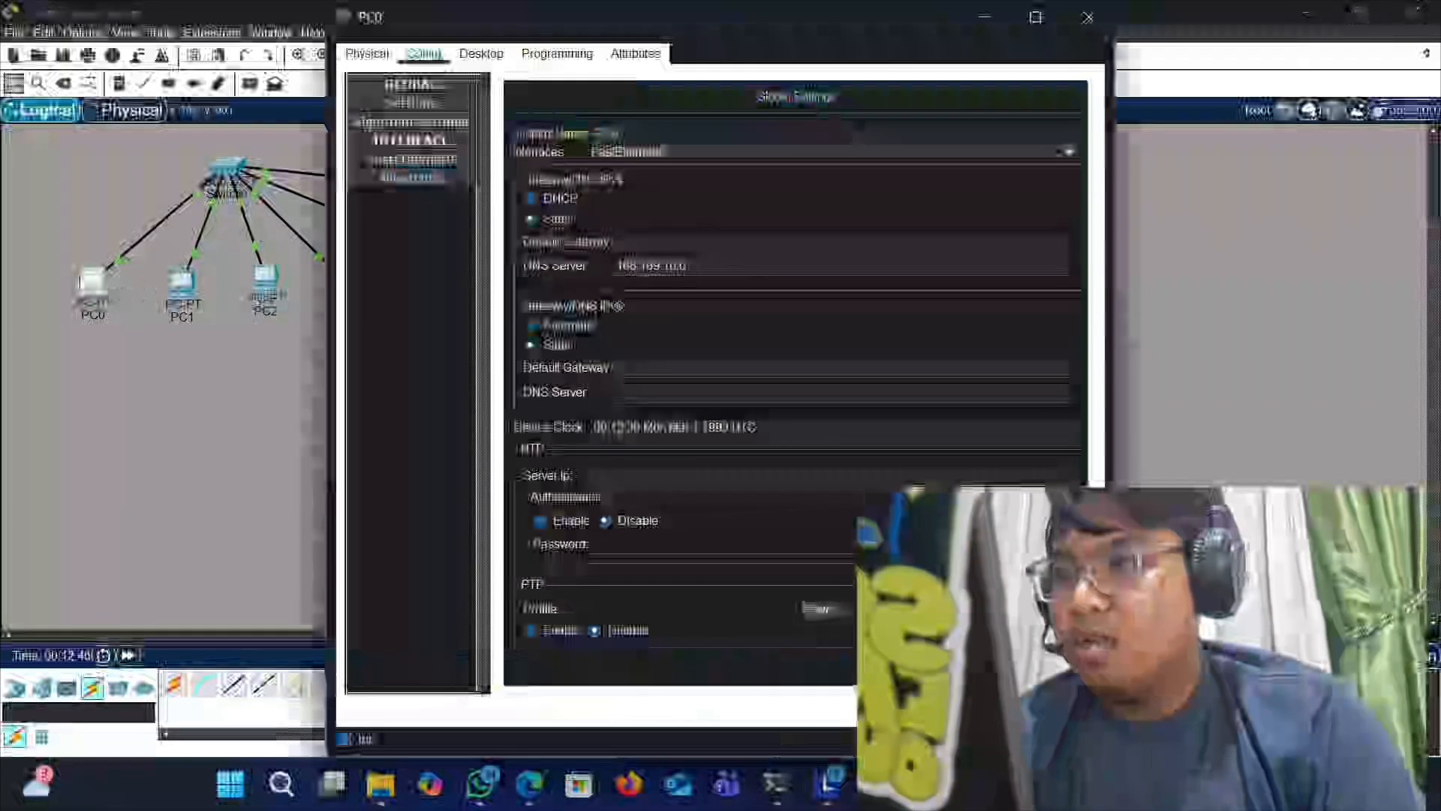
# - Open PC0's web browser and try to load TUGS.com
pyautogui.click(93, 285)
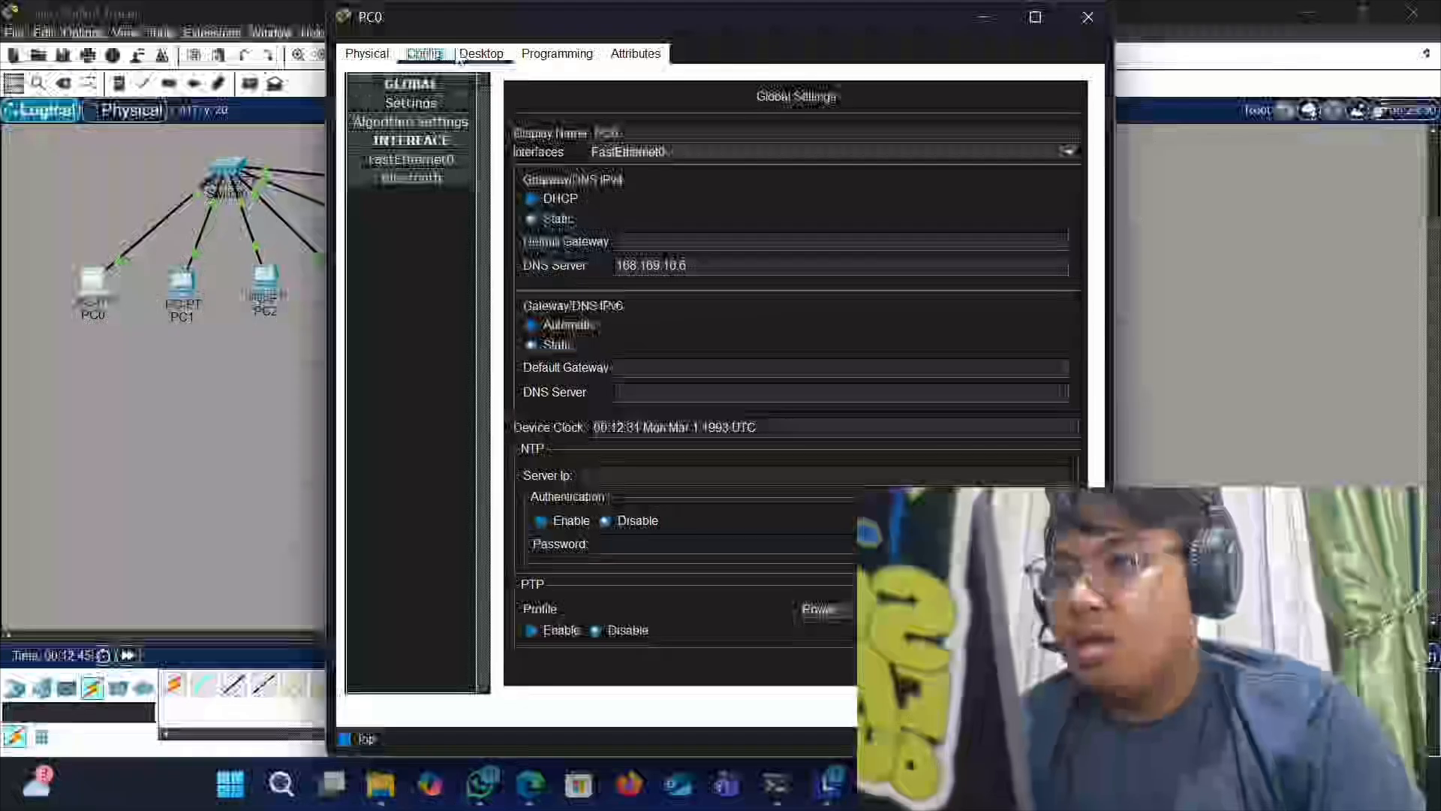
pyautogui.click(478, 55)
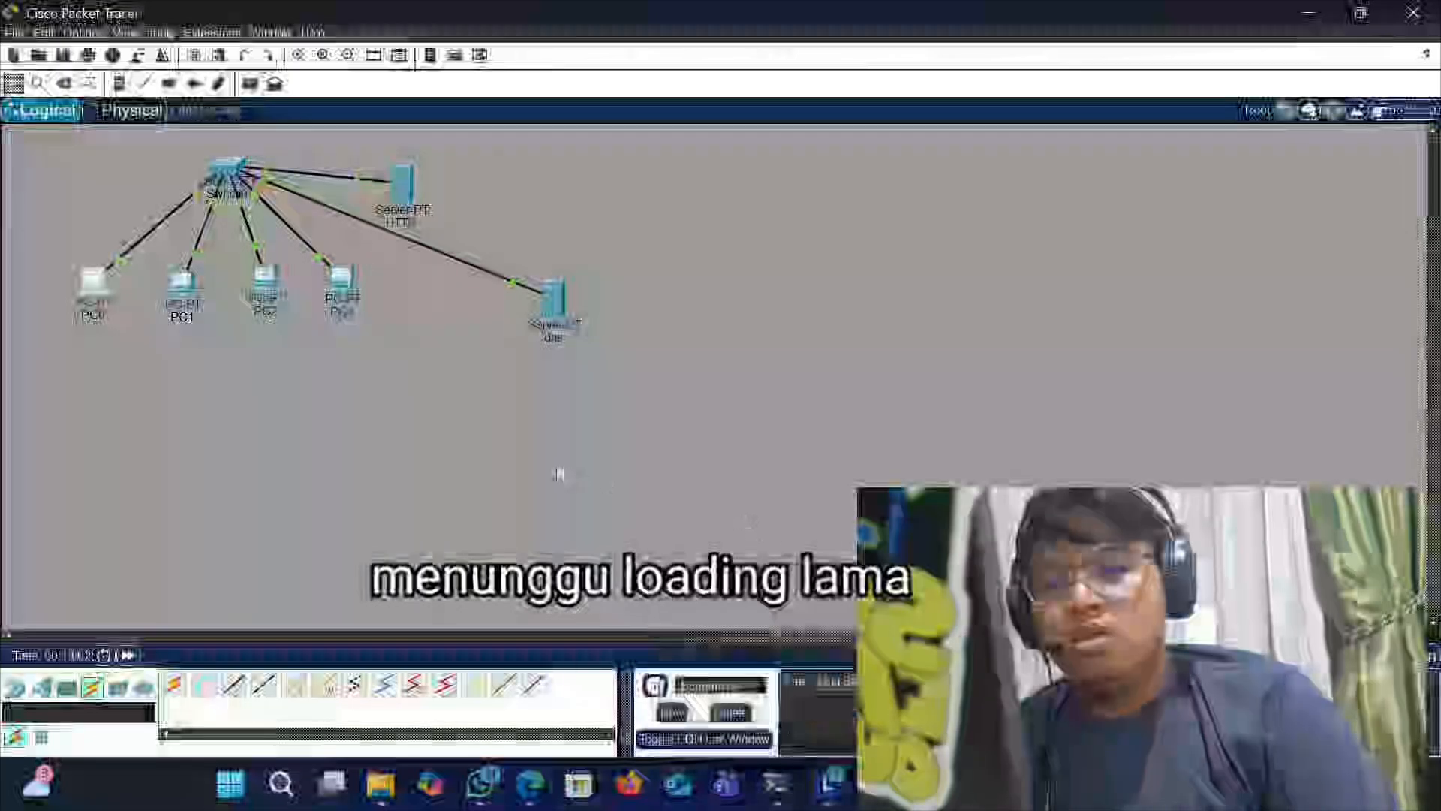
pyautogui.click(90, 281)
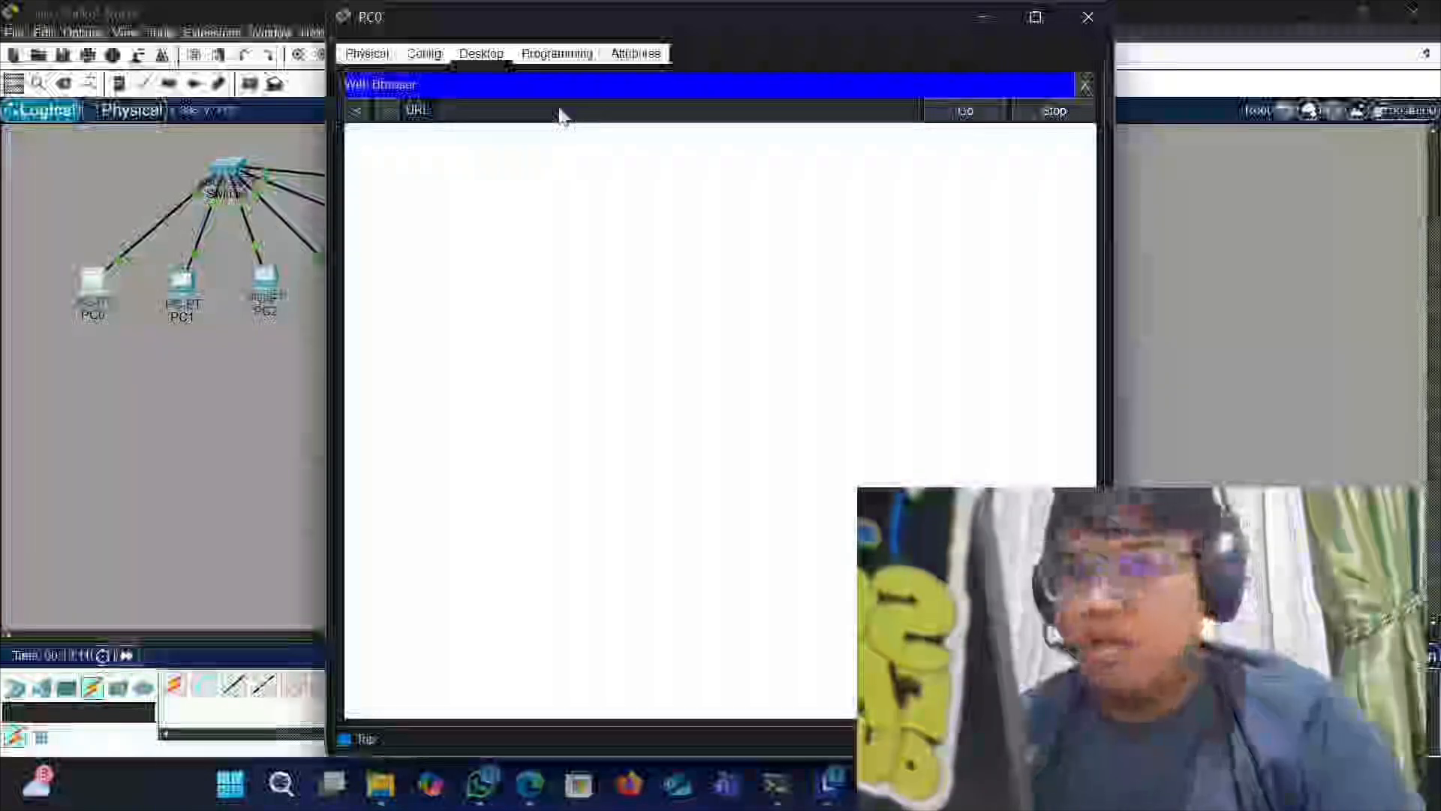
pyautogui.write('TUGS')
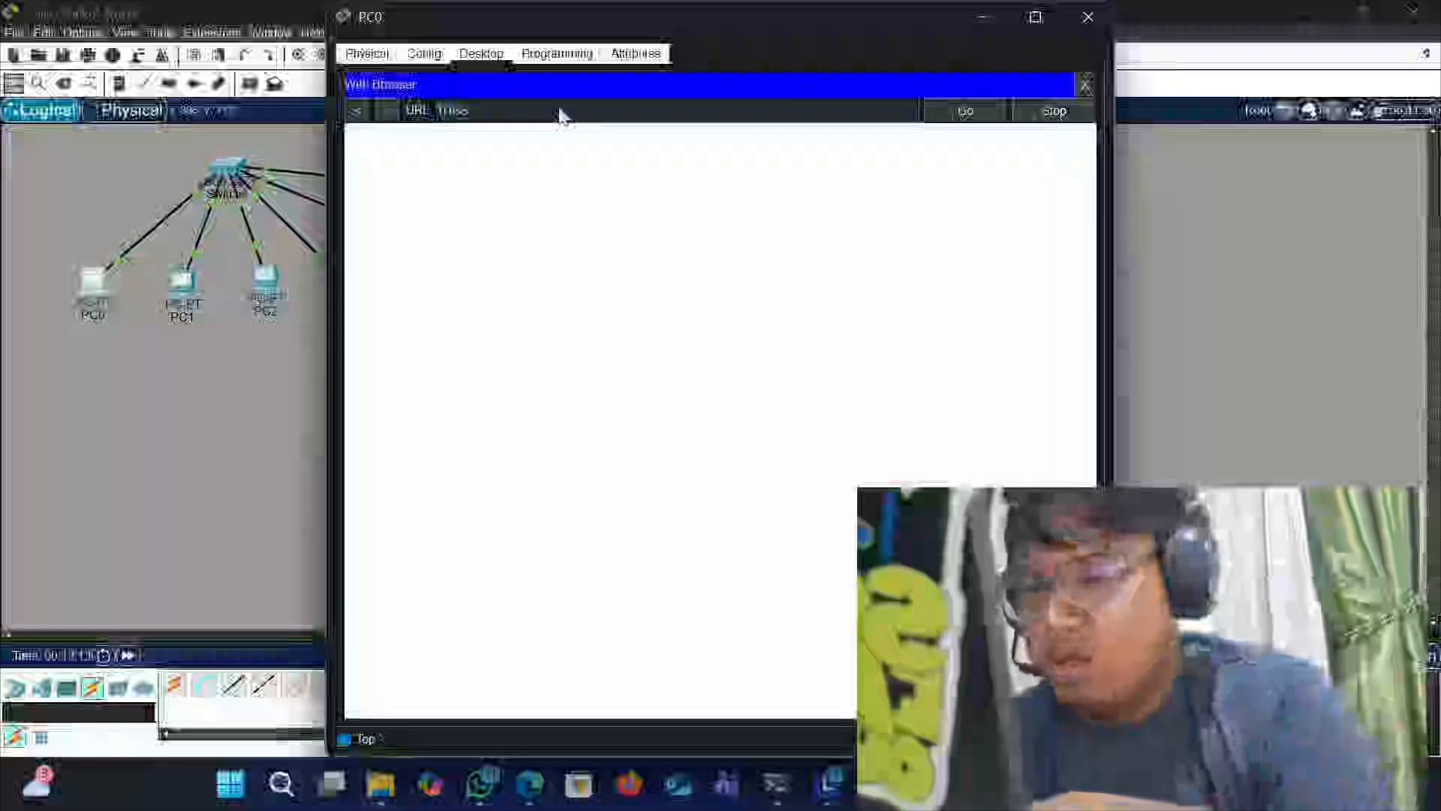
pyautogui.write('.com')
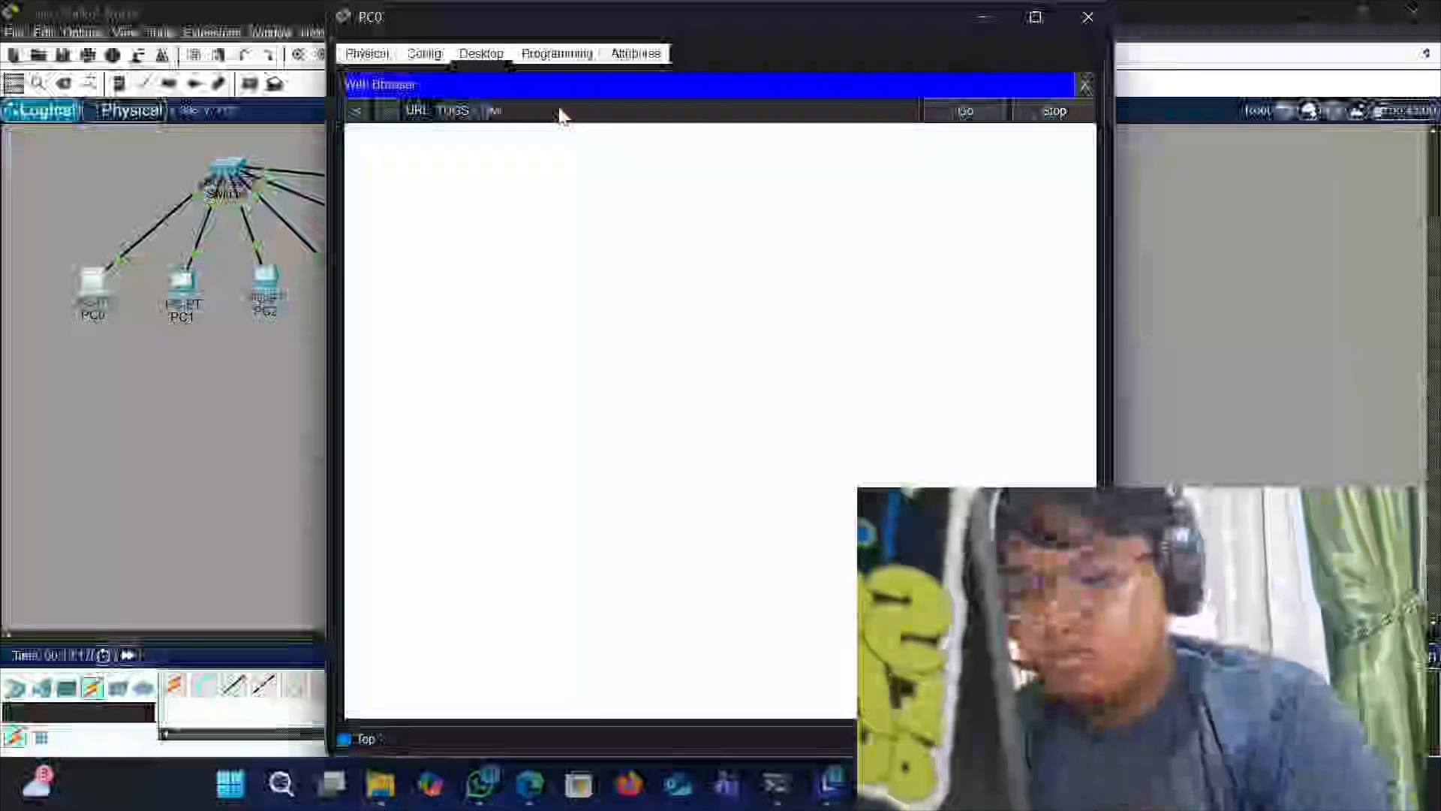
pyautogui.press('Return')
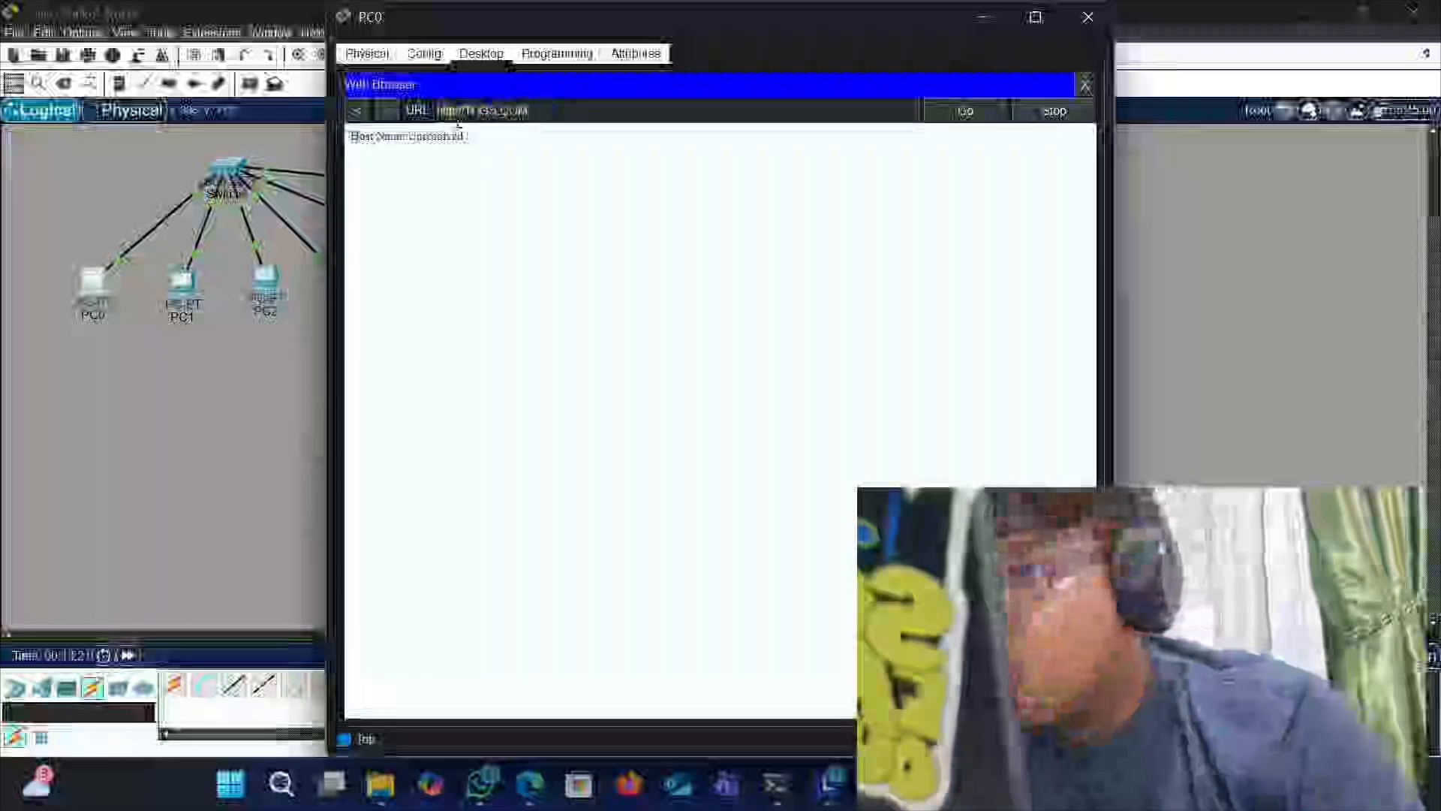
# - Correct the address to tugas.com in PC0's web browser, load it, and close the window
pyautogui.click(567, 106)
pyautogui.press('BackSpace')
pyautogui.press('BackSpace')
pyautogui.press('BackSpace')
pyautogui.press('BackSpace')
pyautogui.press('BackSpace')
pyautogui.press('BackSpace')
pyautogui.press('BackSpace')
pyautogui.press('BackSpace')
pyautogui.press('BackSpace')
pyautogui.press('BackSpace')
pyautogui.press('BackSpace')
pyautogui.press('BackSpace')
pyautogui.press('BackSpace')
pyautogui.press('BackSpace')
pyautogui.press('BackSpace')
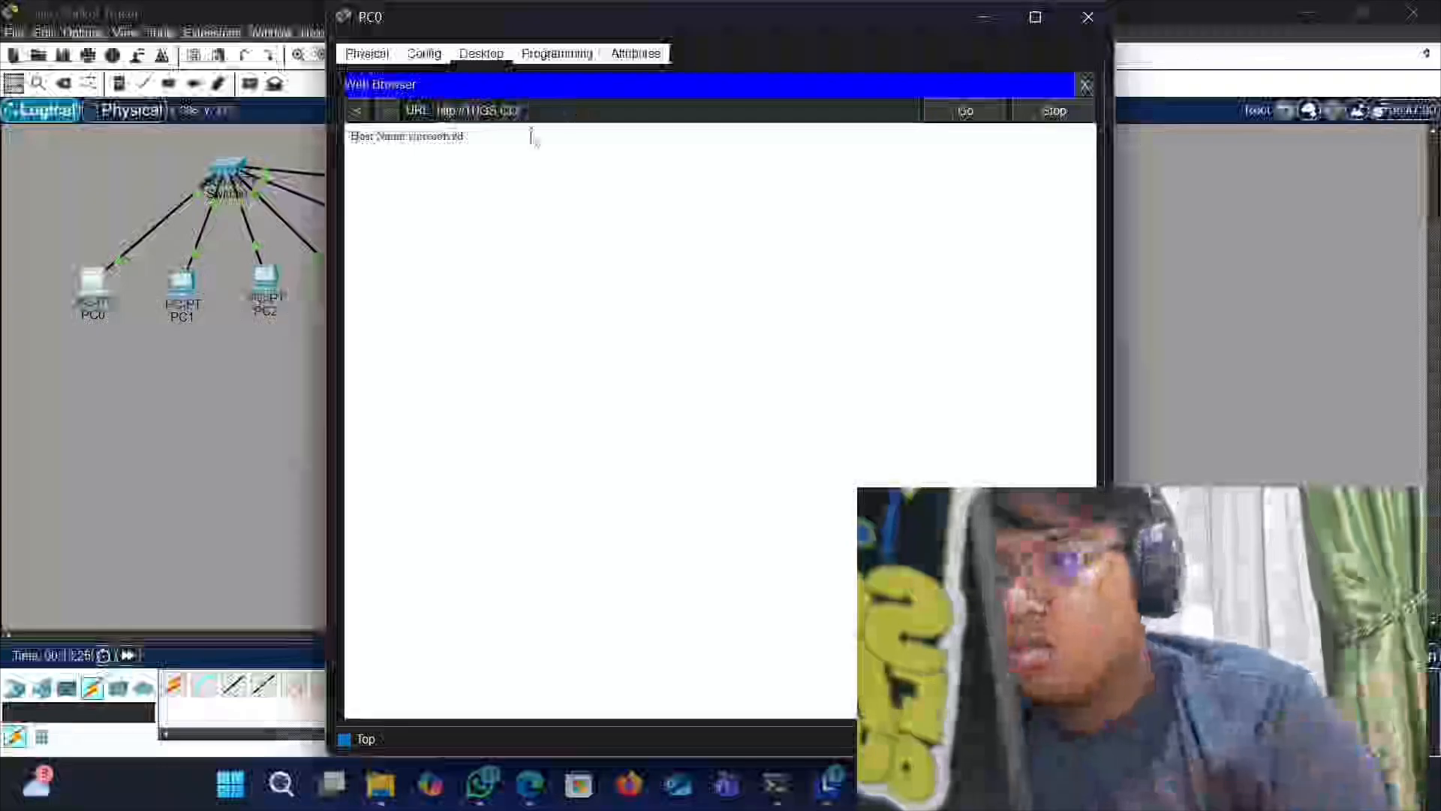
pyautogui.write('T')
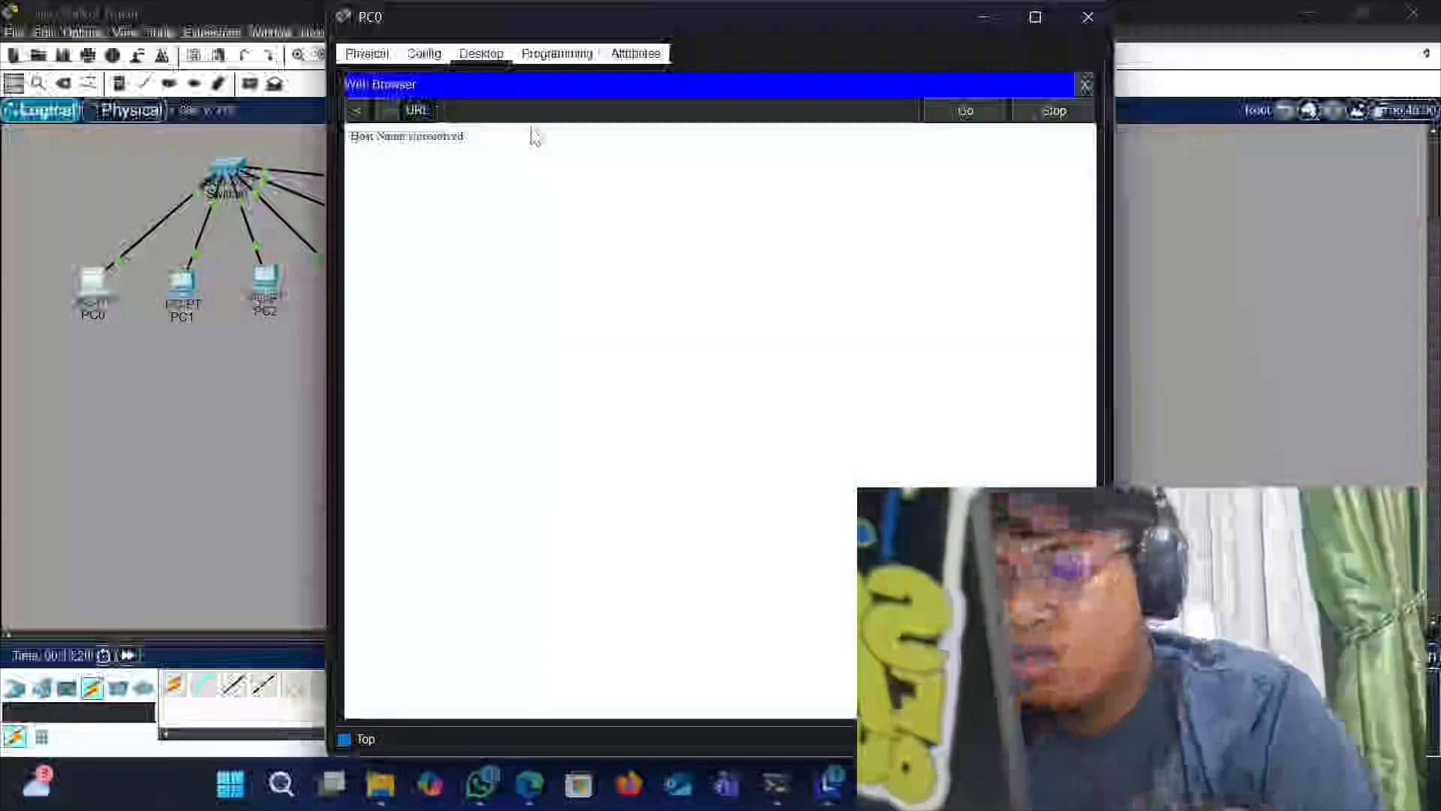
pyautogui.write('ugas.')
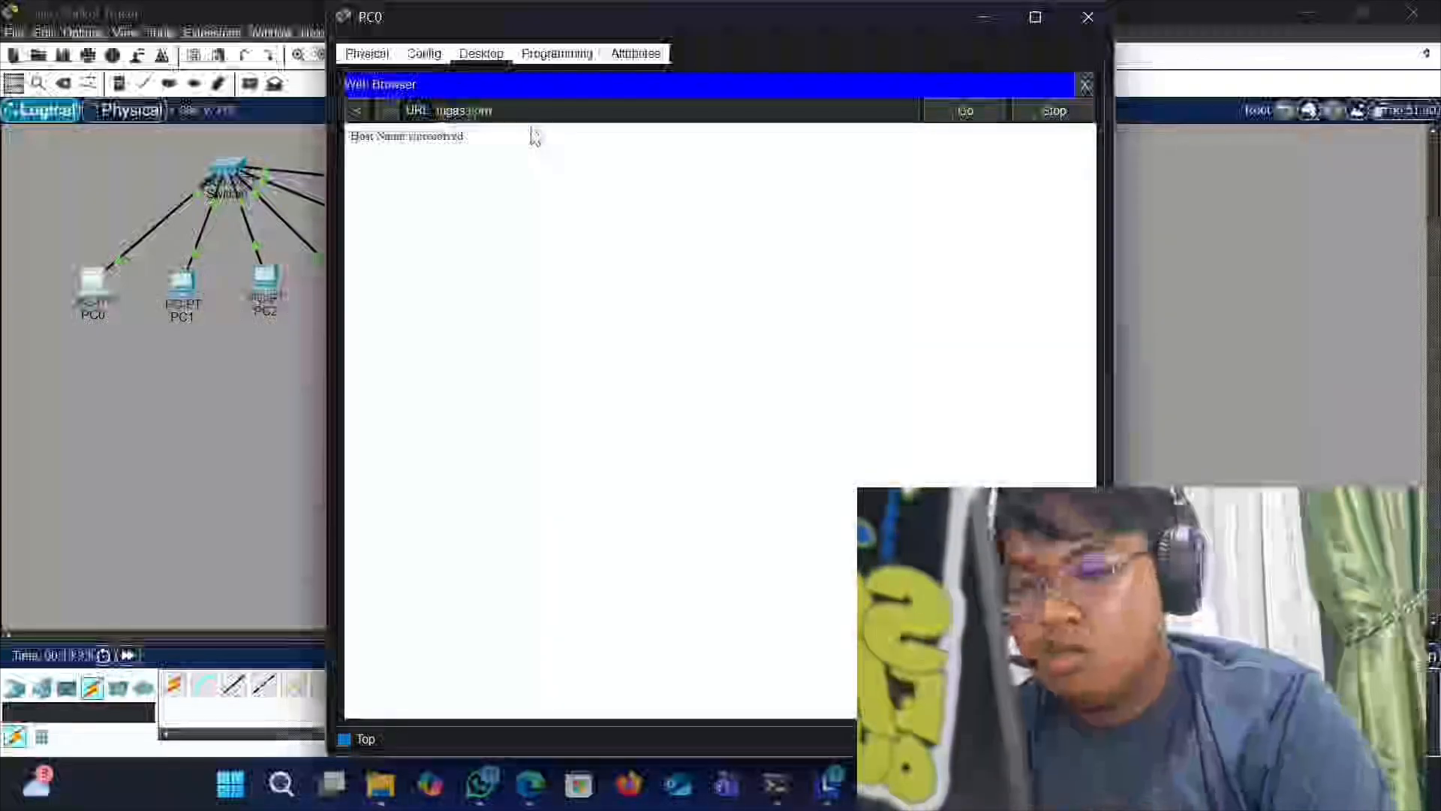
pyautogui.write('com')
pyautogui.press('Return')
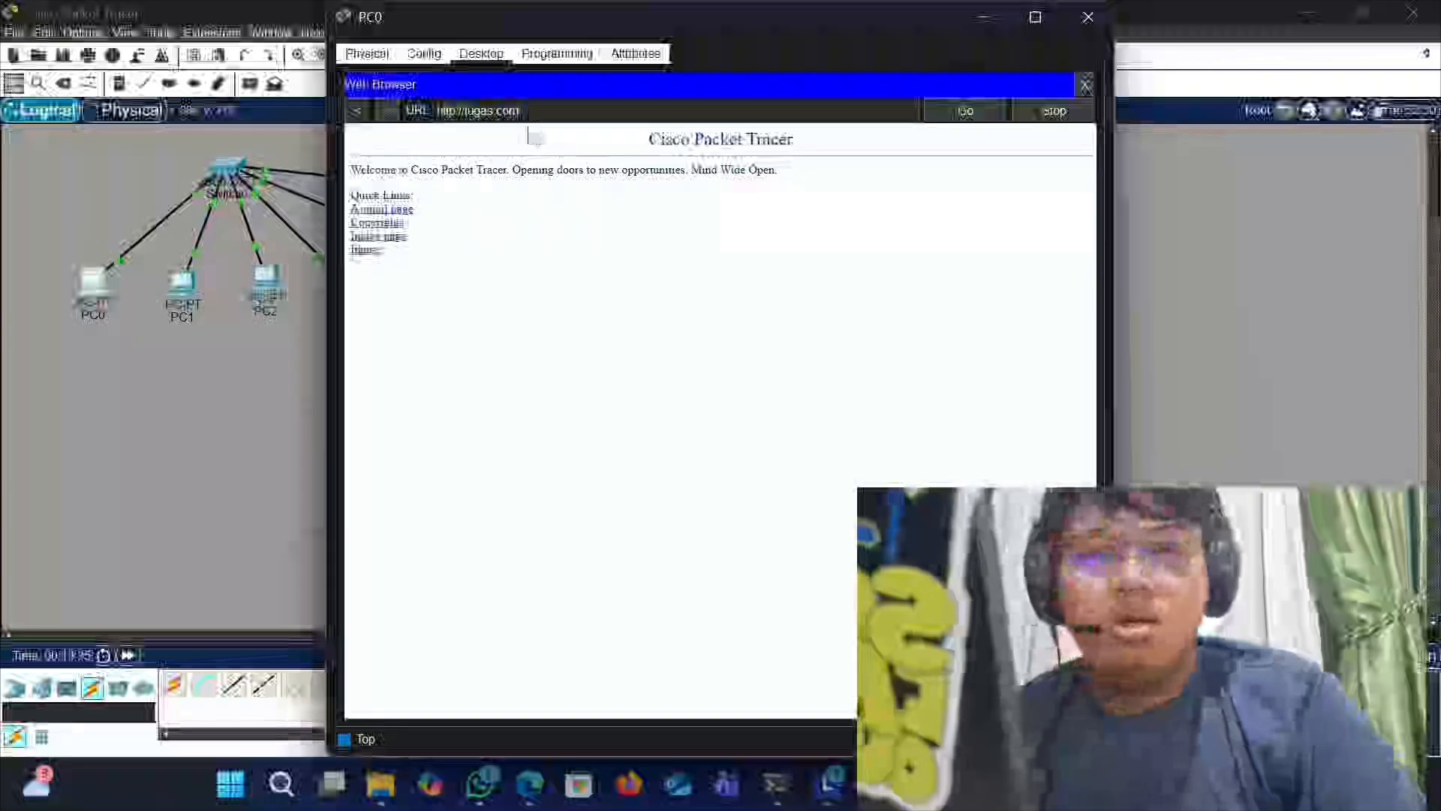
pyautogui.click(1078, 28)
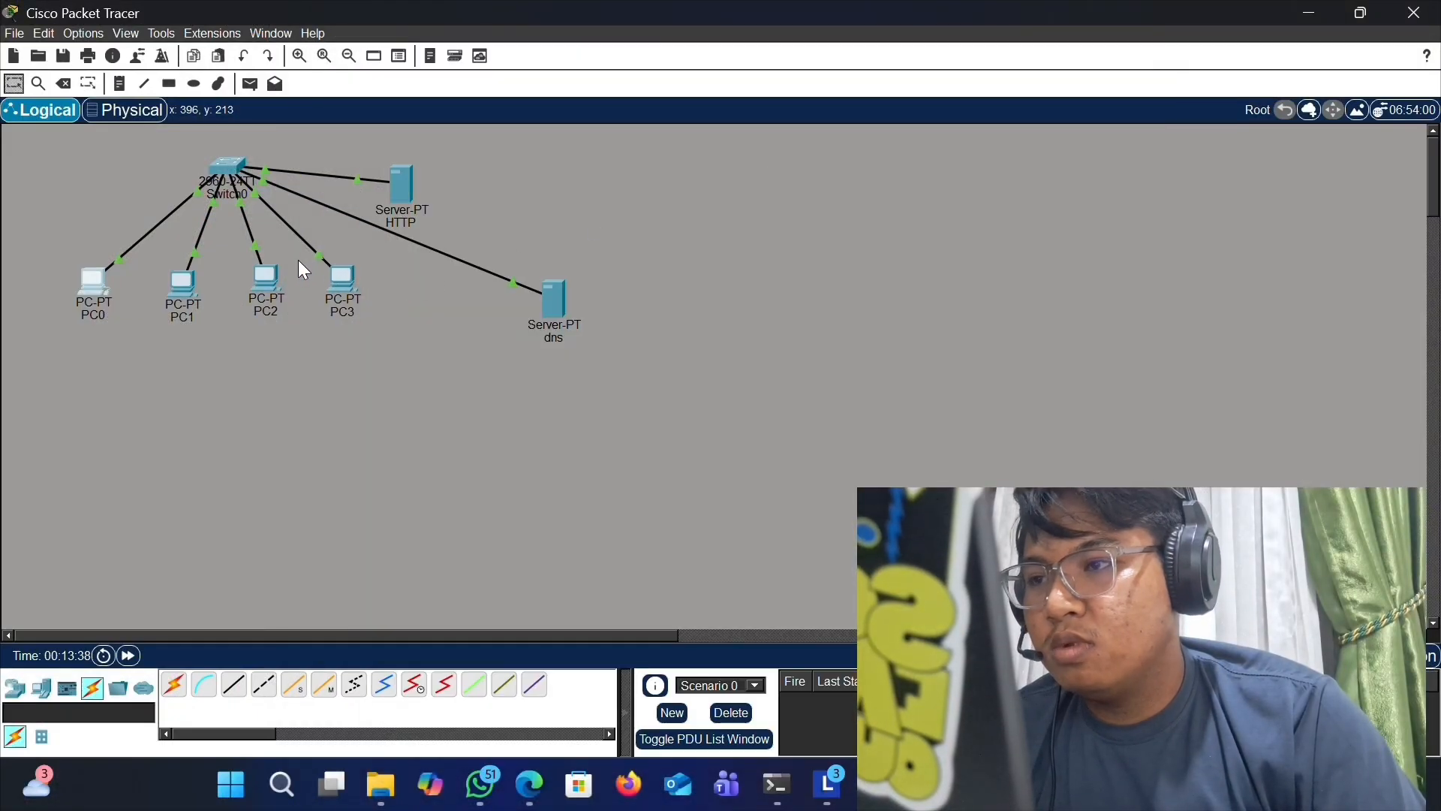
# - Open PC1's web browser, load tugas.com, and close the window
pyautogui.click(182, 283)
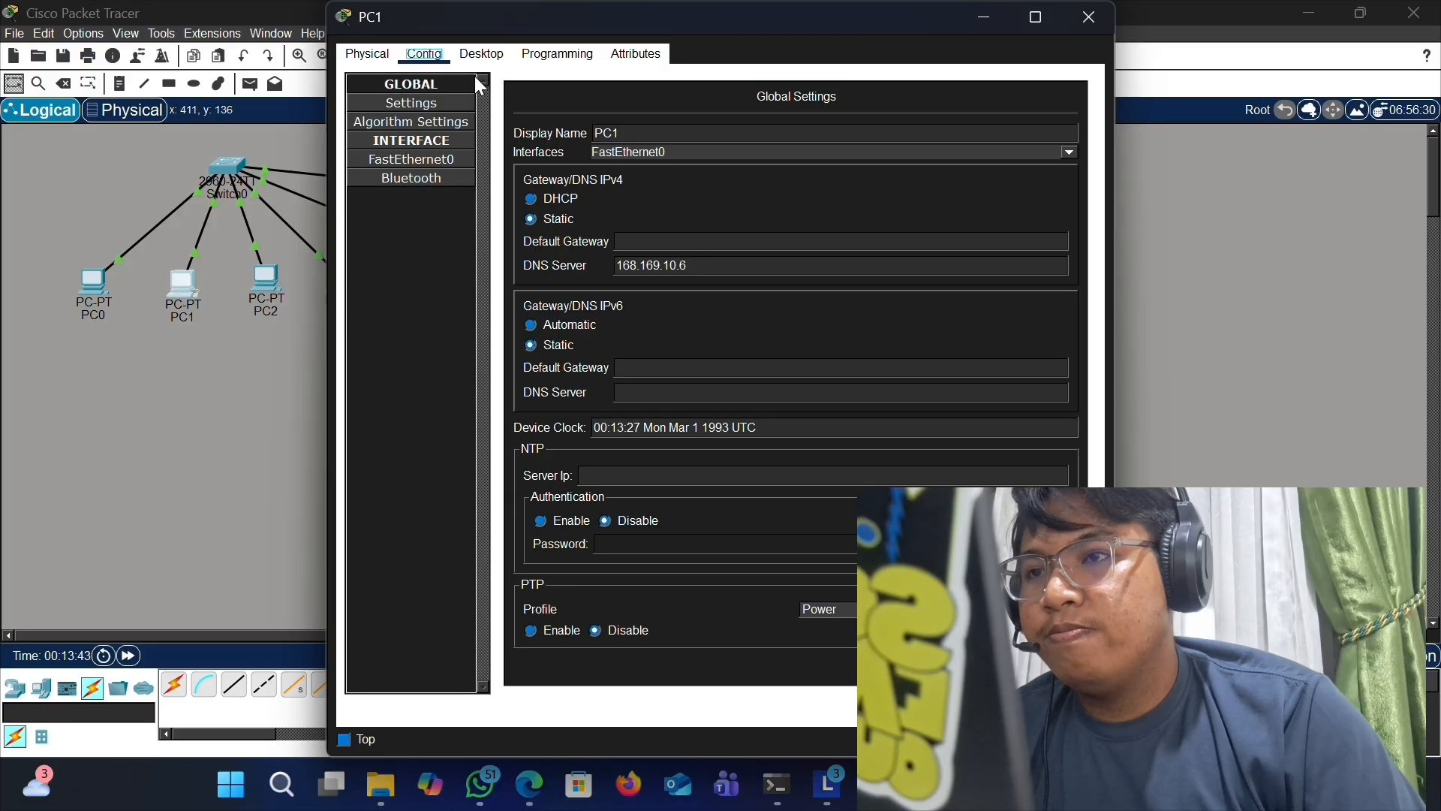
pyautogui.click(482, 54)
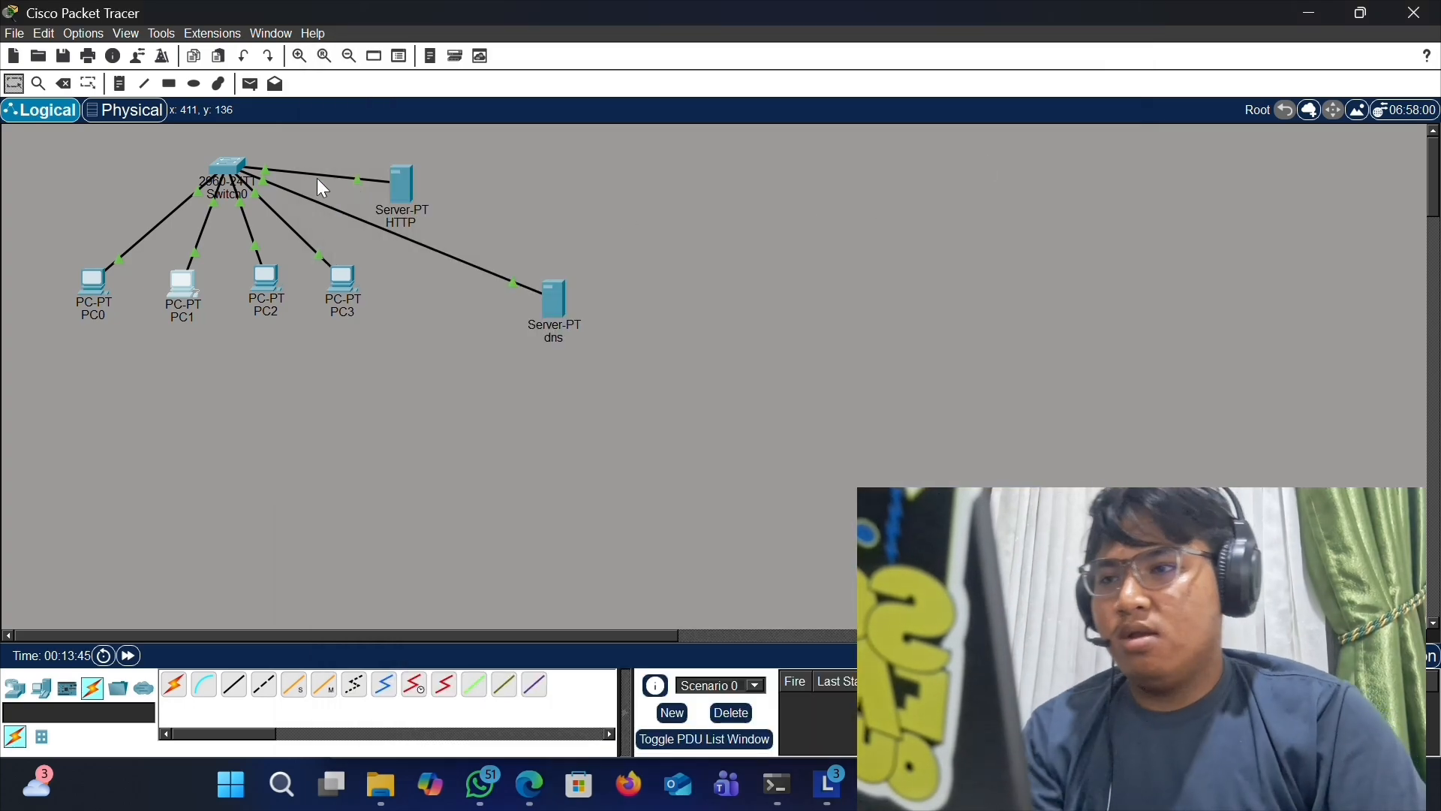
pyautogui.click(191, 284)
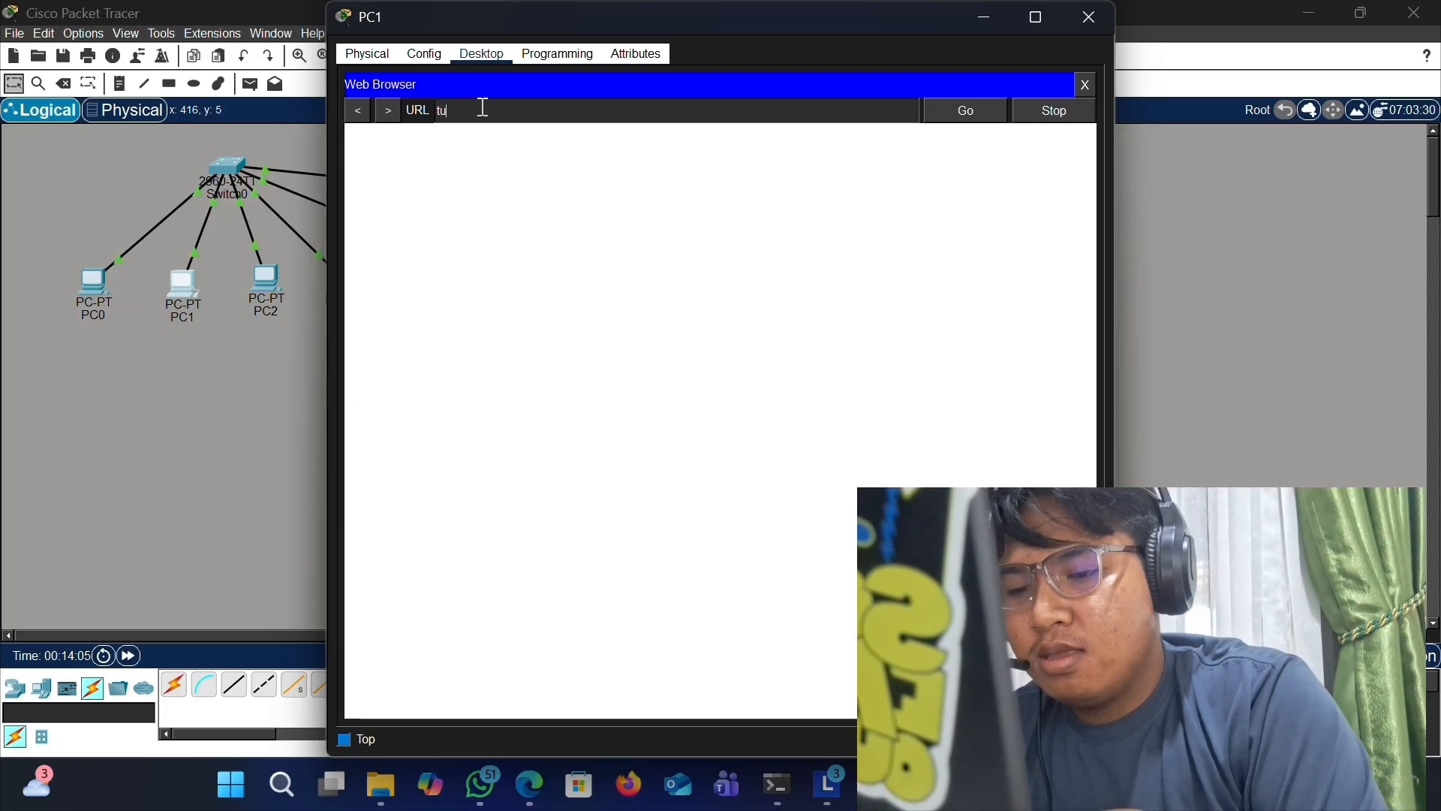
pyautogui.press('Return')
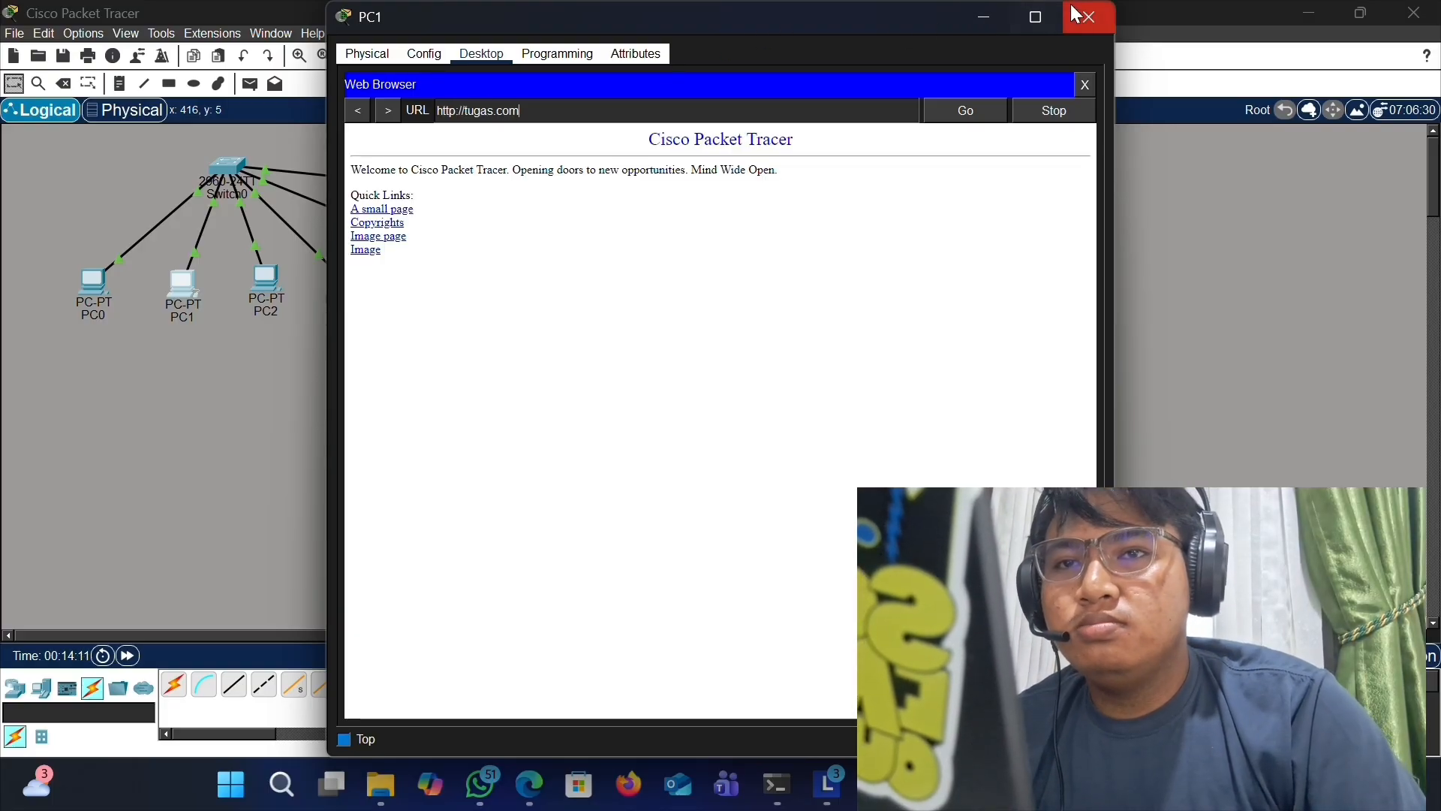
pyautogui.click(1089, 16)
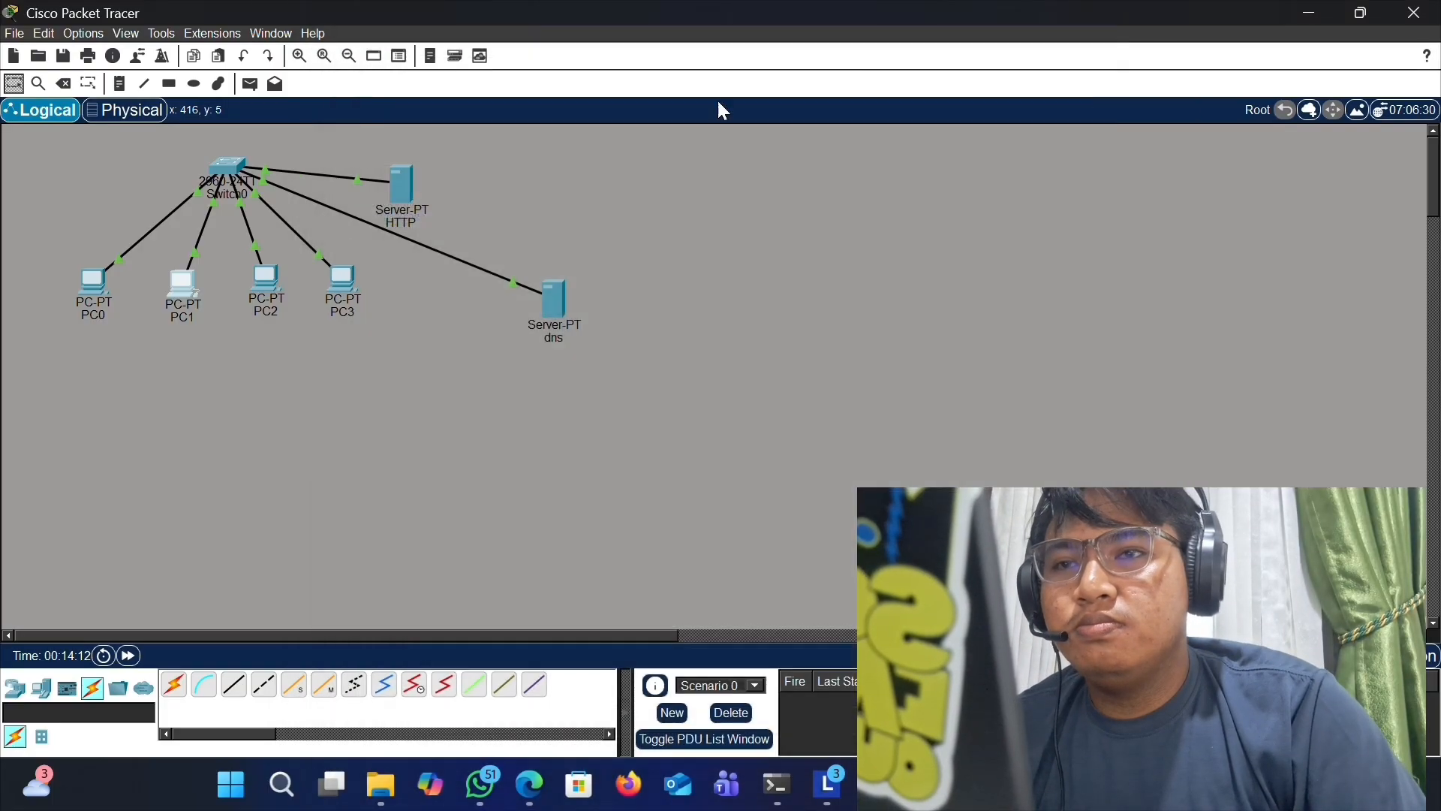
# - Open PC2's web browser, load tugas.com, and close the window
pyautogui.click(262, 273)
pyautogui.click(482, 53)
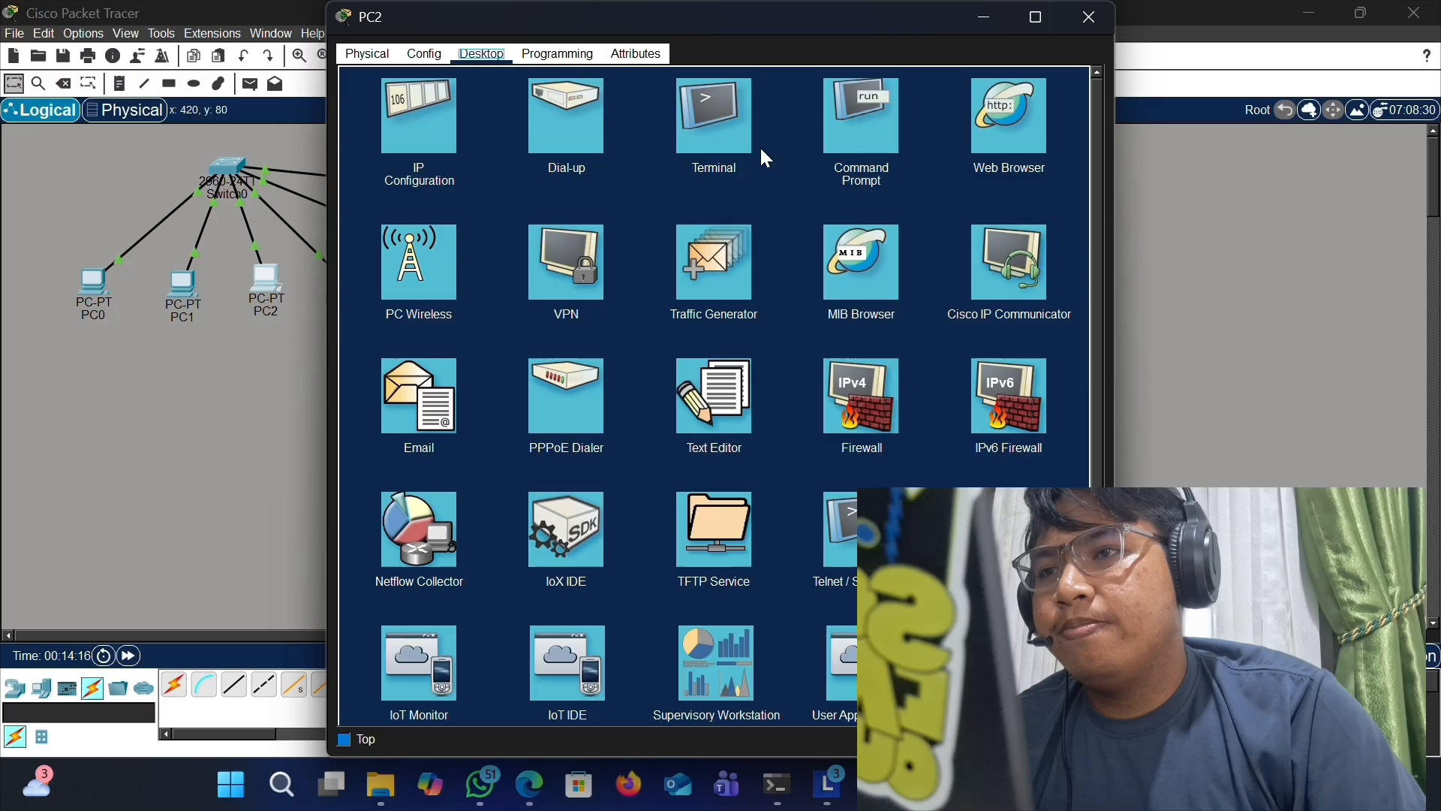
pyautogui.click(1007, 134)
pyautogui.click(773, 110)
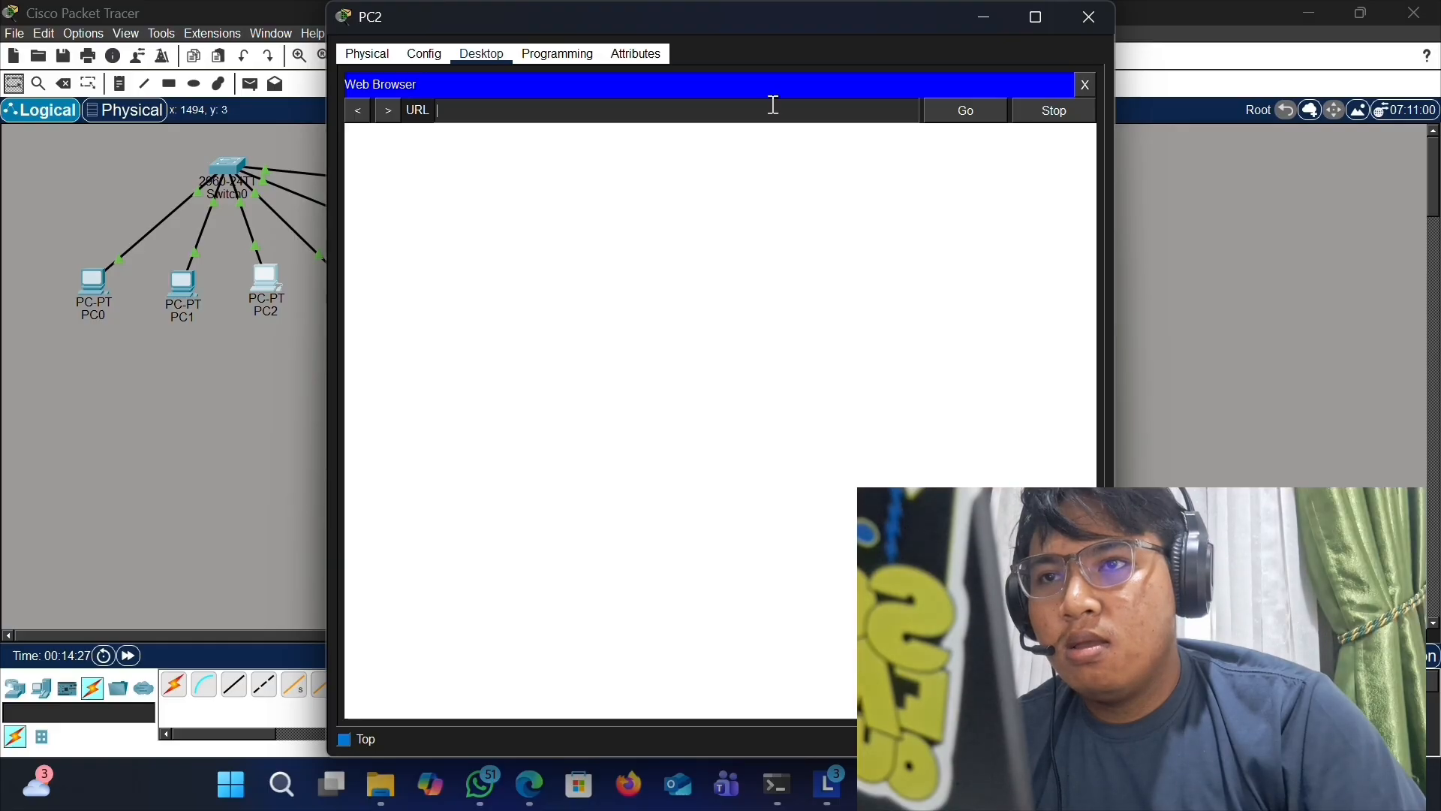
pyautogui.write('tugas.co')
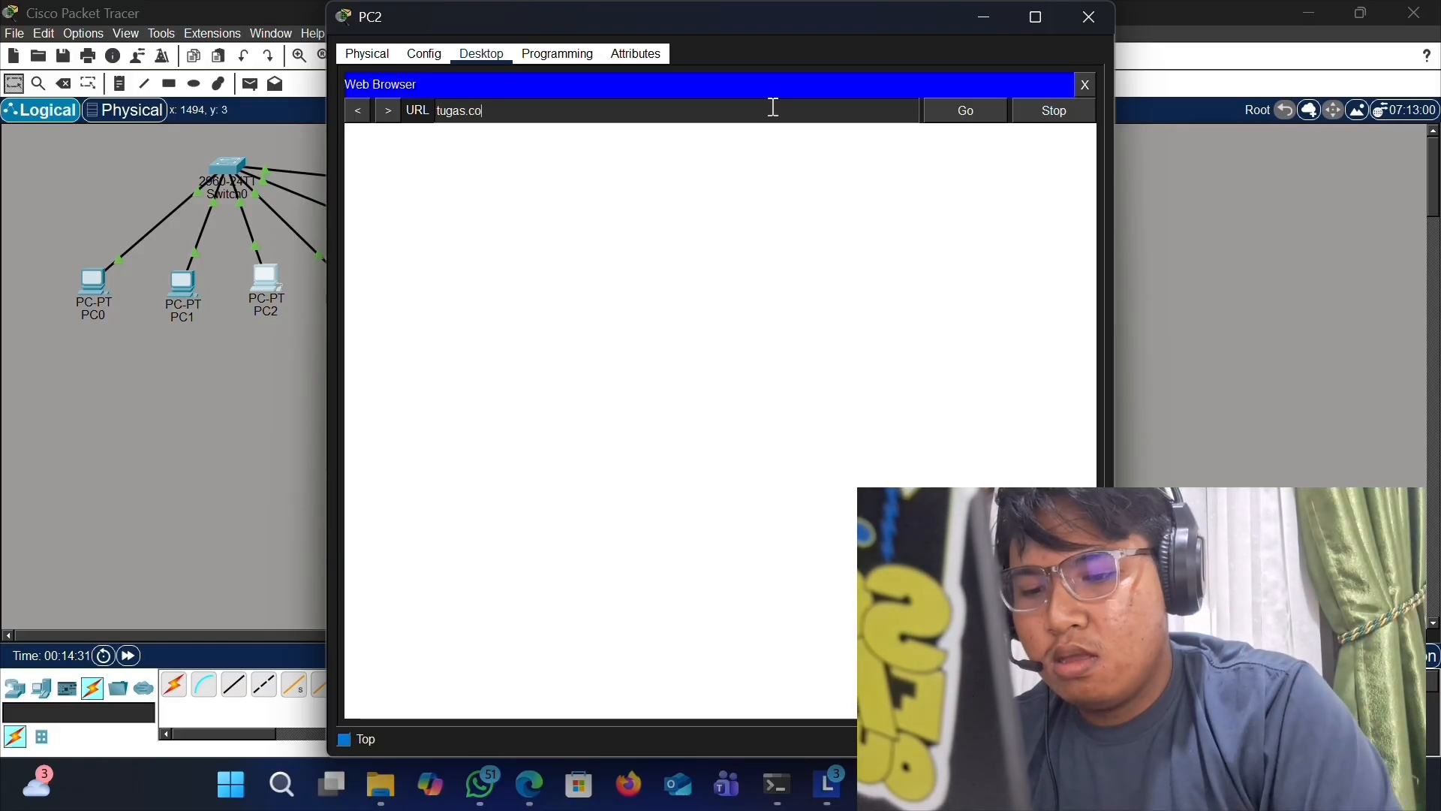
pyautogui.write('m')
pyautogui.press('Return')
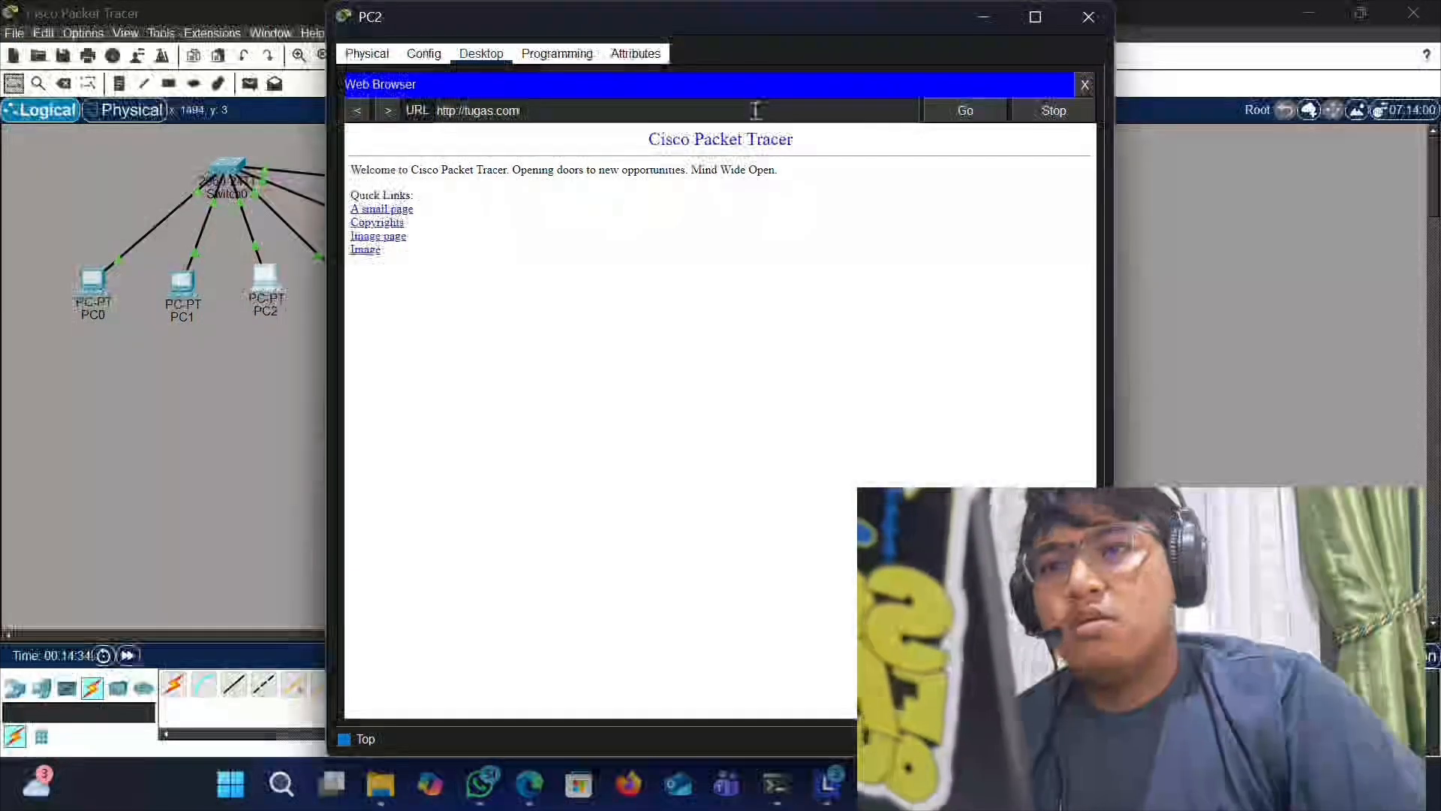
pyautogui.click(1088, 17)
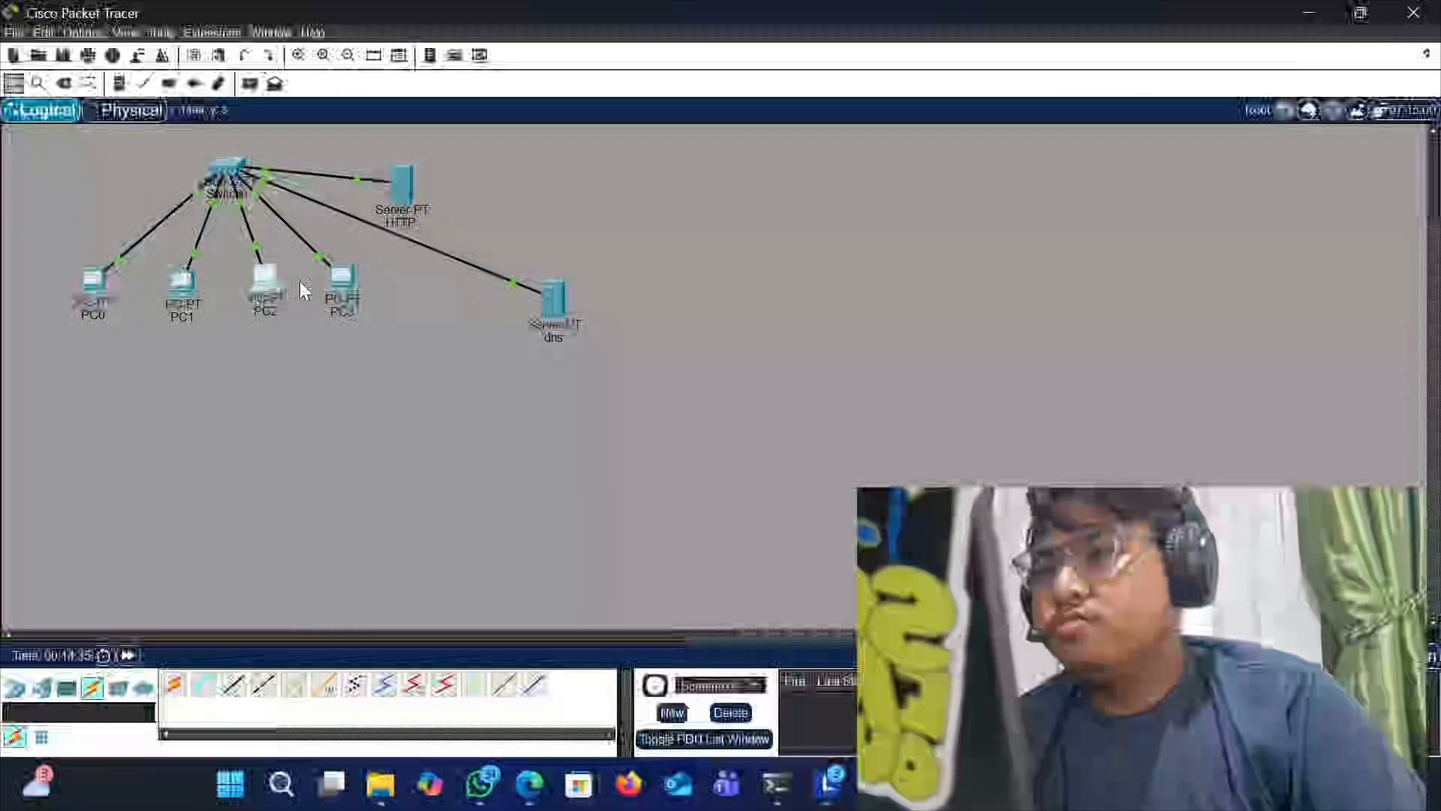
# - Open PC3's web browser, load tugas.com, and close the window
pyautogui.click(481, 53)
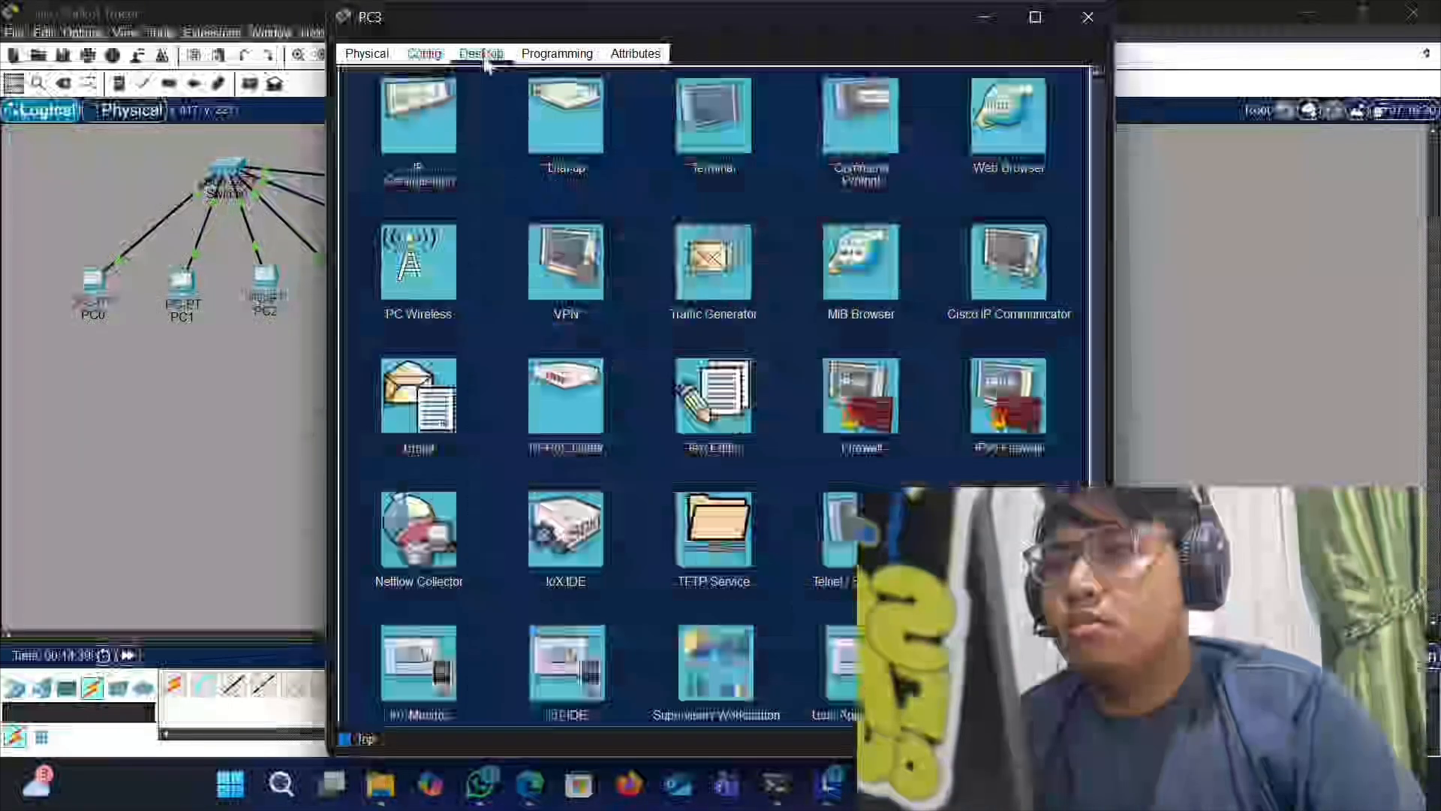
pyautogui.click(989, 127)
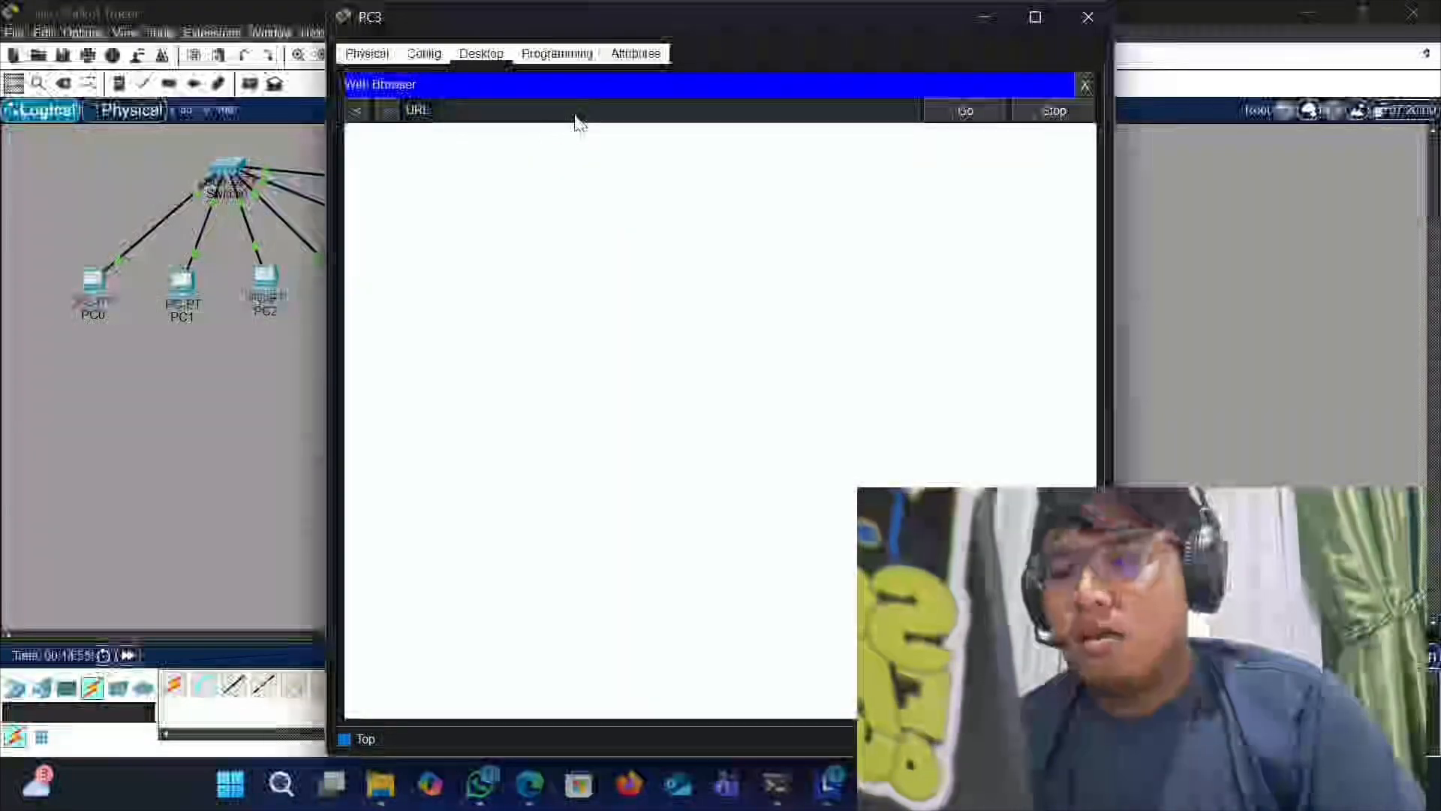
pyautogui.write('tugas.com')
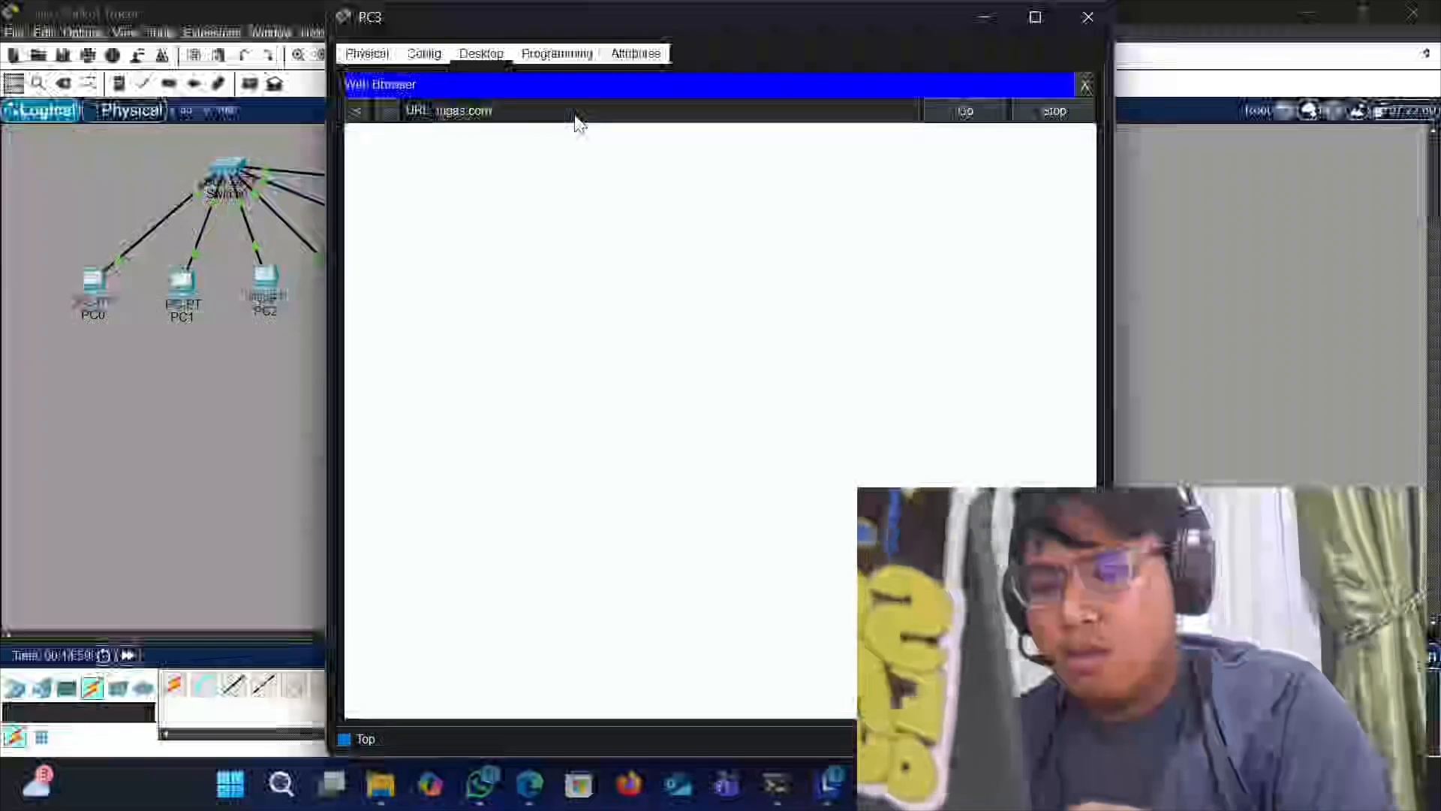
pyautogui.press('Return')
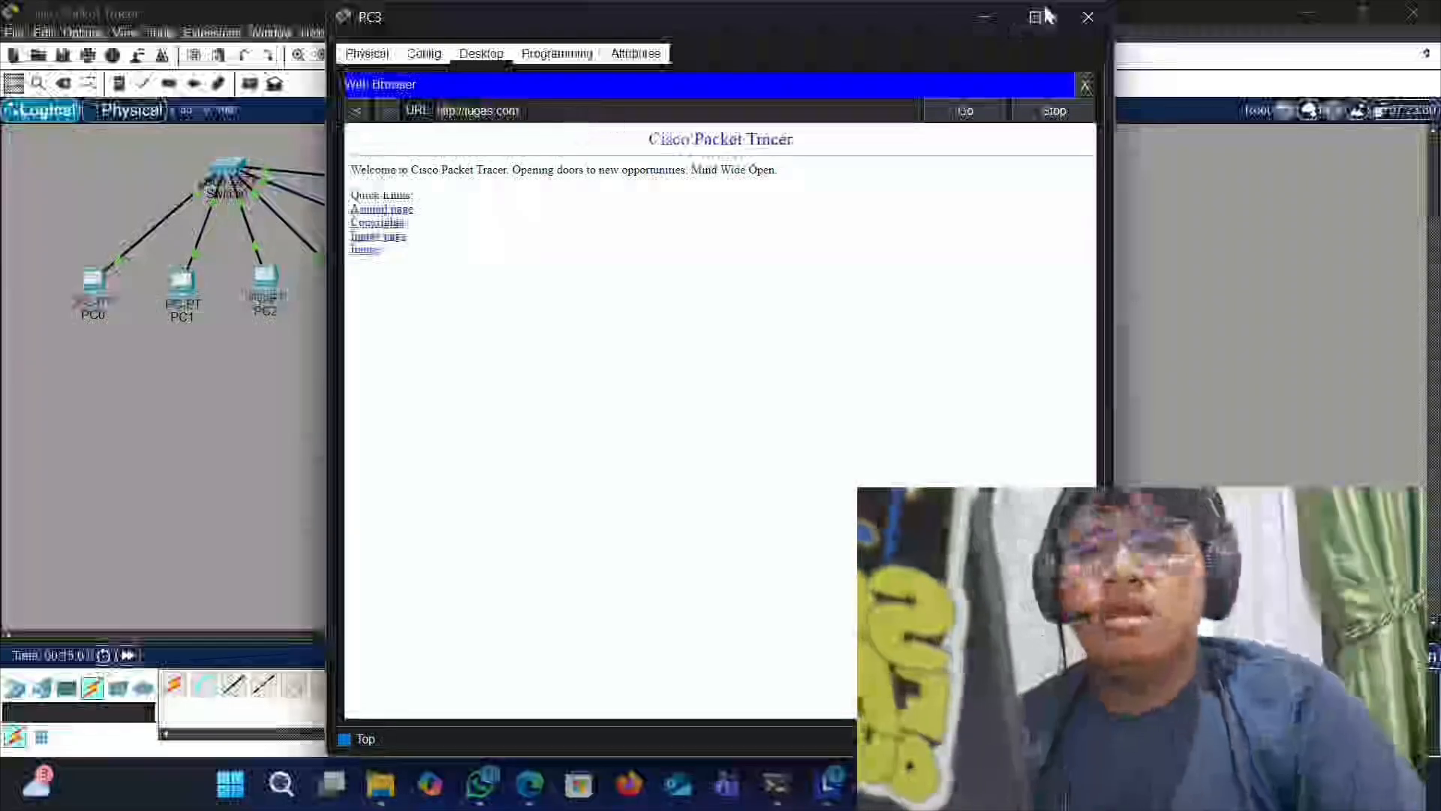
pyautogui.click(1087, 17)
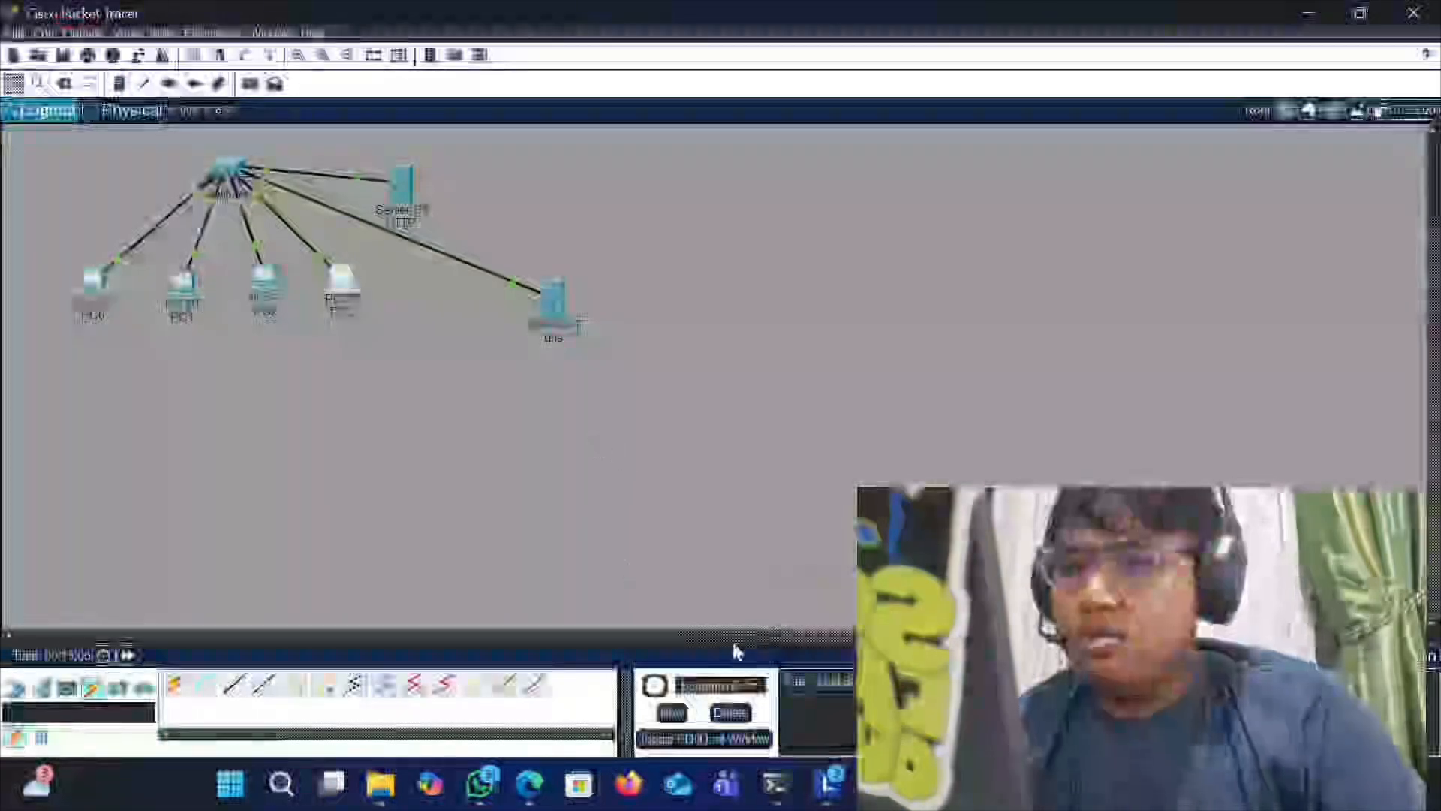
# - Switch to the web browser and read through the assignment's network diagram and task list
pyautogui.click(876, 785)
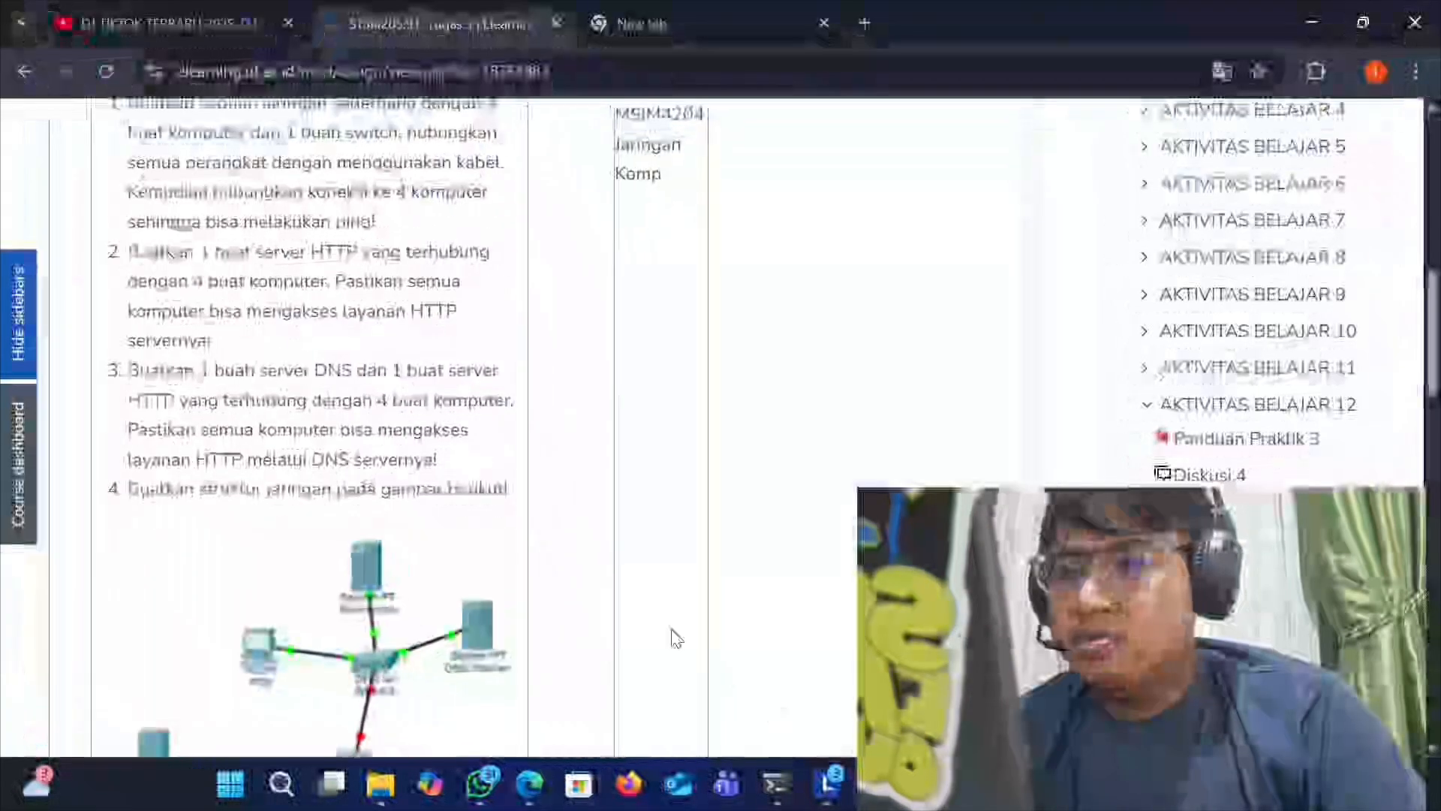
pyautogui.scroll(-1, 128, 376)
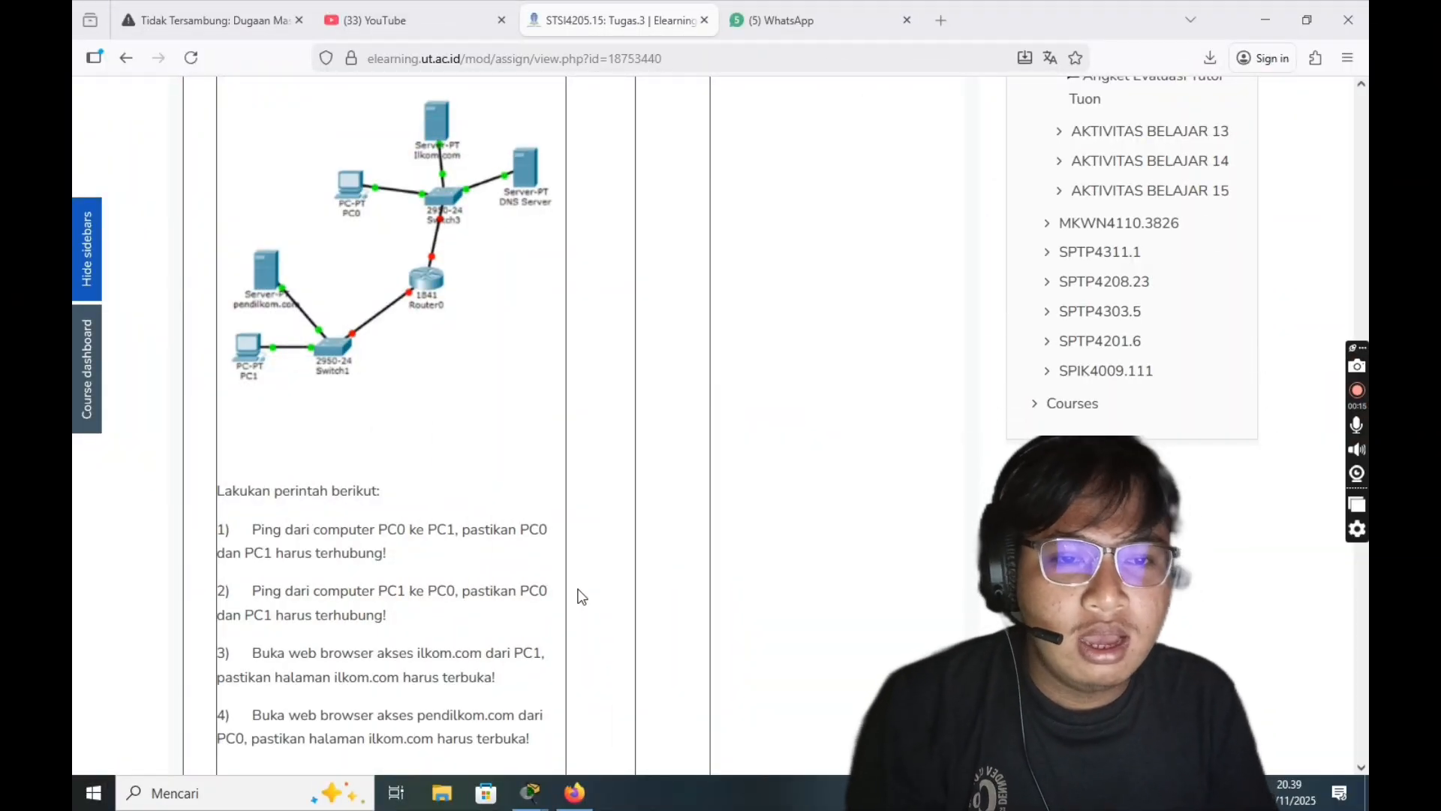
pyautogui.scroll(4, 424, 574)
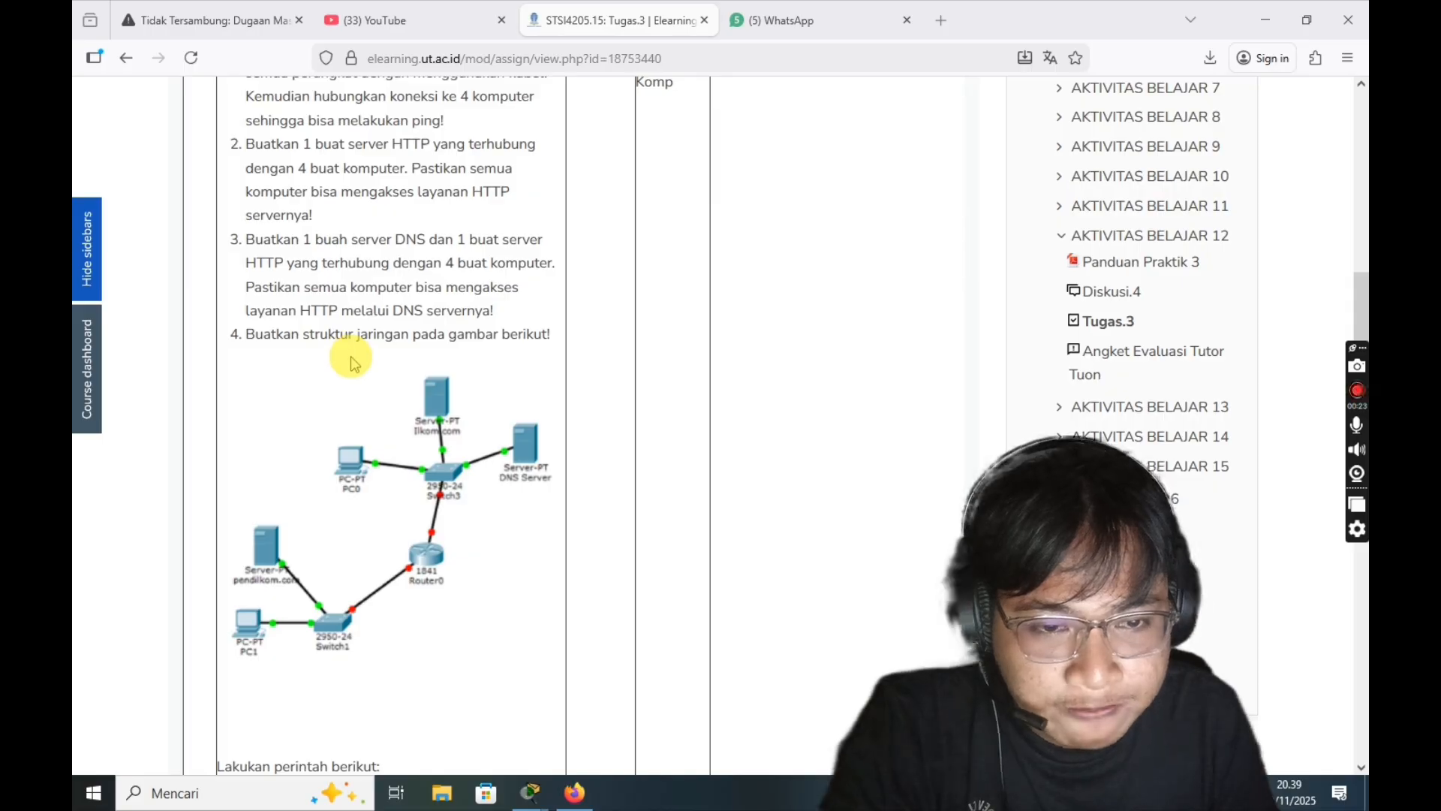
pyautogui.scroll(-4, 354, 362)
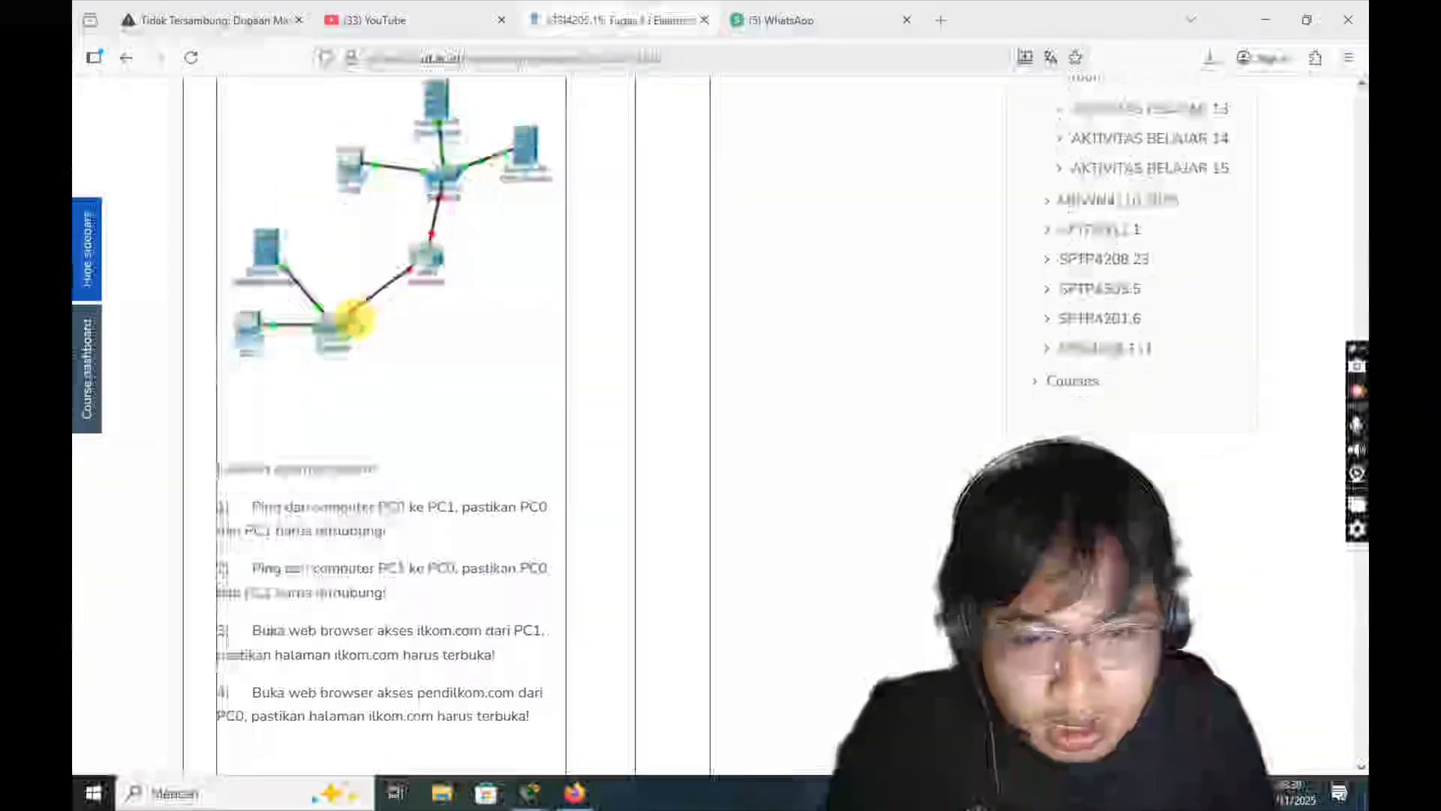
pyautogui.scroll(-3, 353, 319)
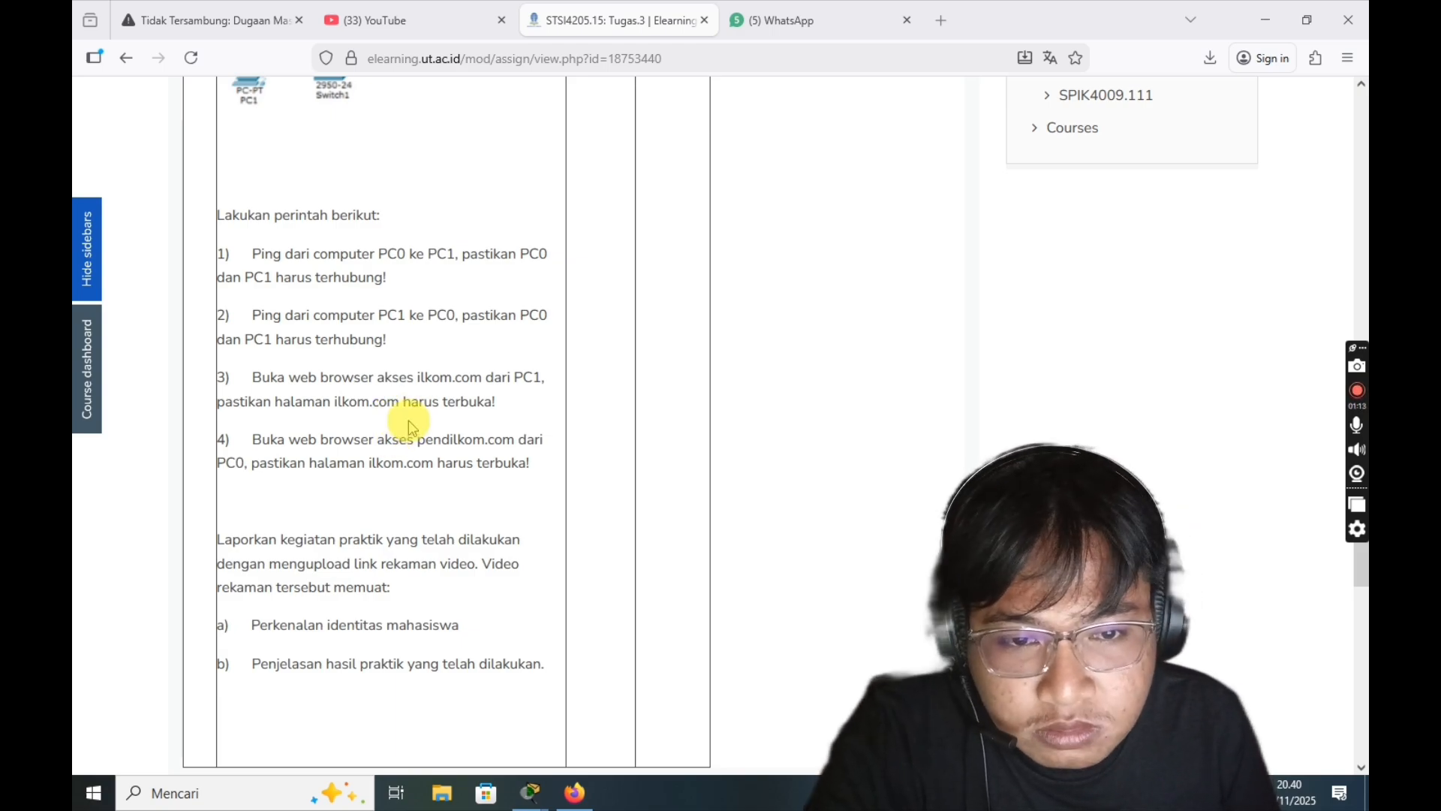
# - Scroll to the end of the assignment's task list and switch to the Packet Tracer network with the router
pyautogui.scroll(-3, 408, 421)
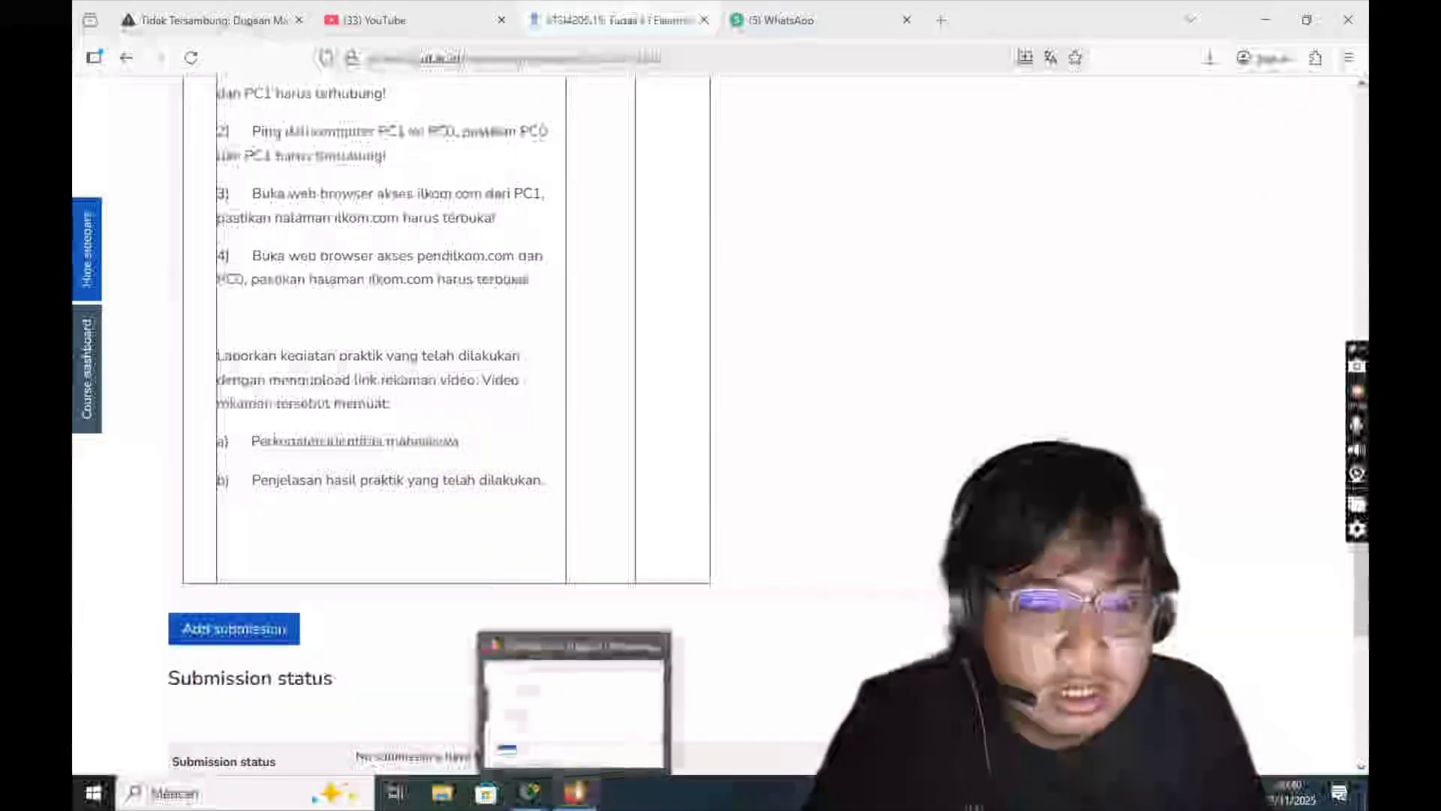
pyautogui.moveTo(533, 788)
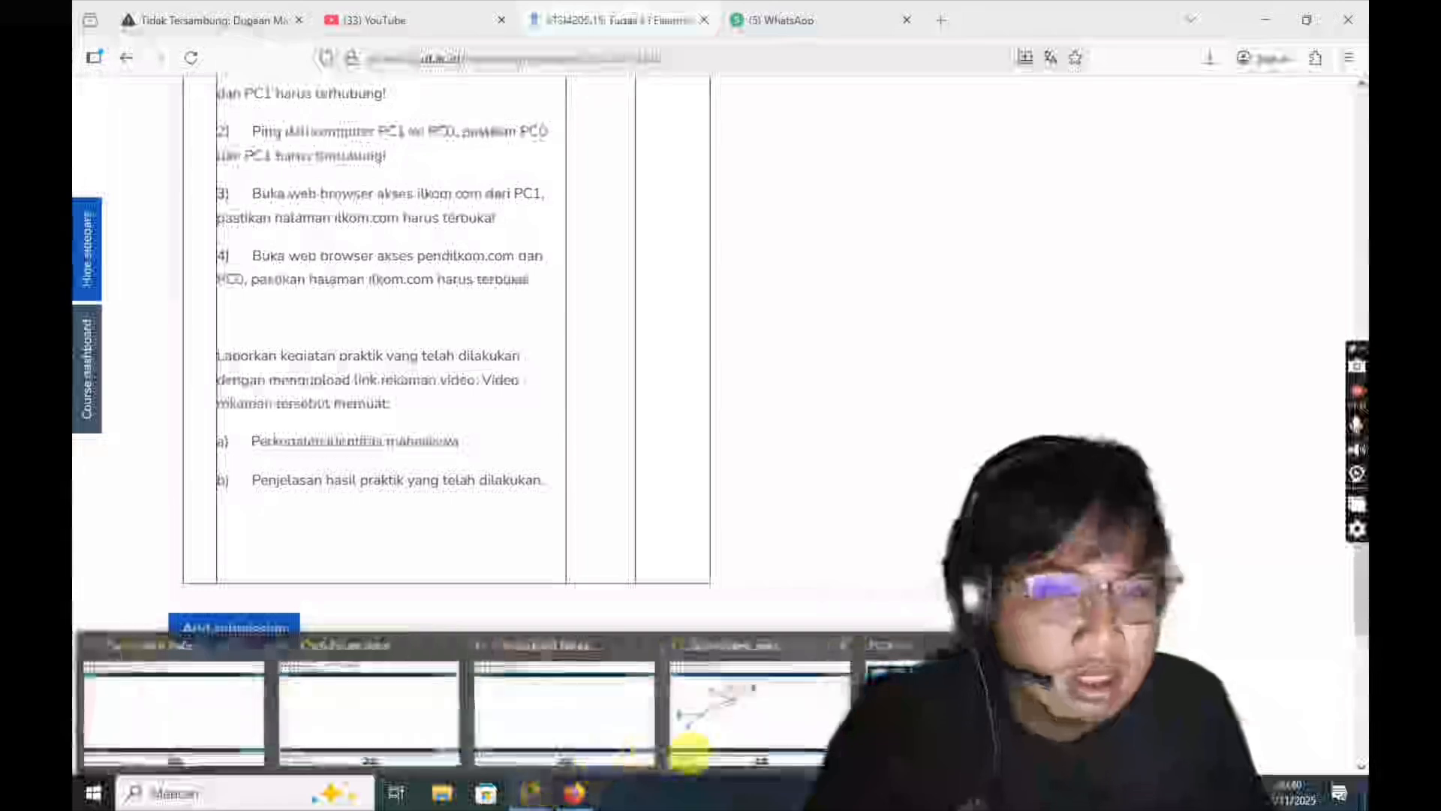
pyautogui.click(713, 730)
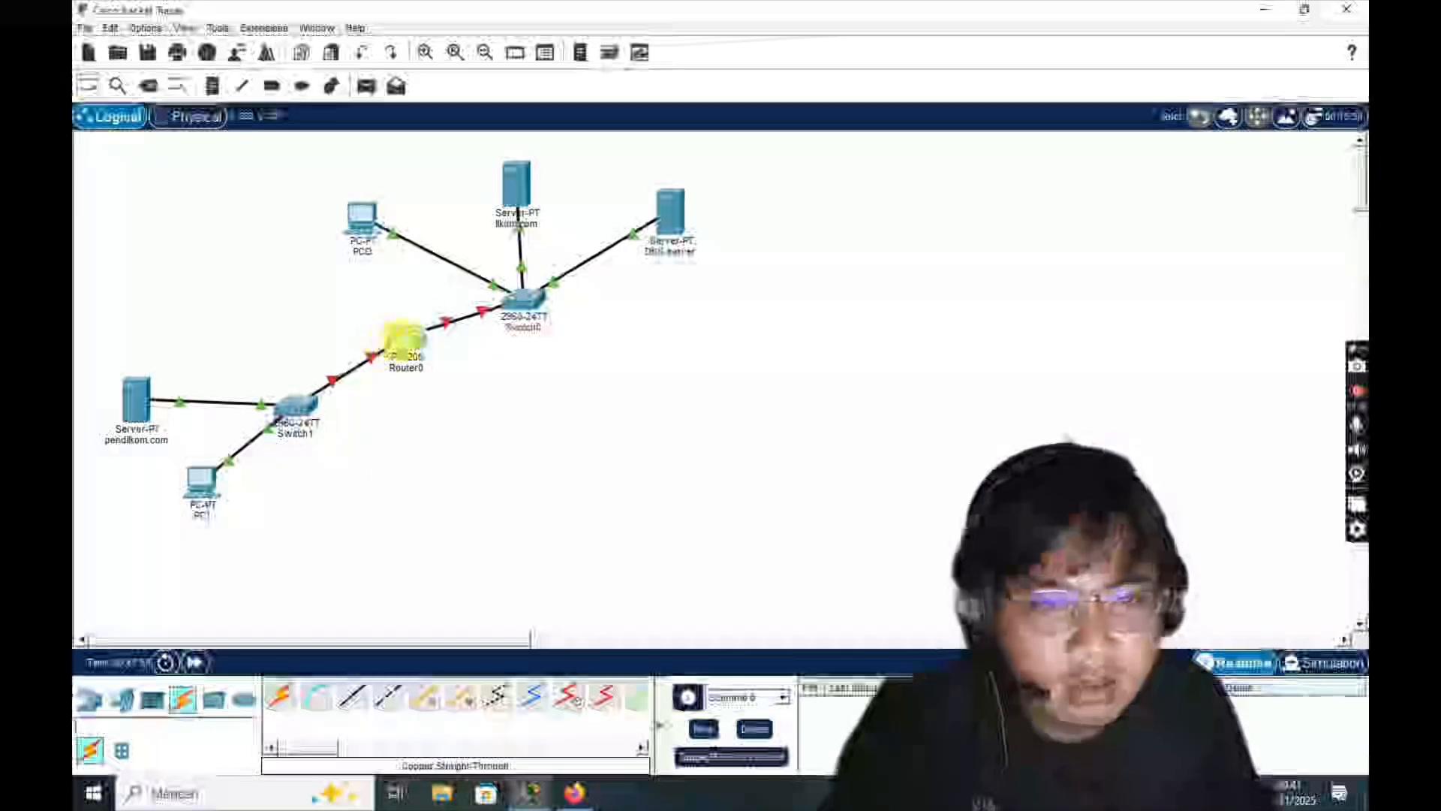
# - Open Router0's configuration settings, dismiss the error, and close the router's window
pyautogui.moveTo(401, 344)
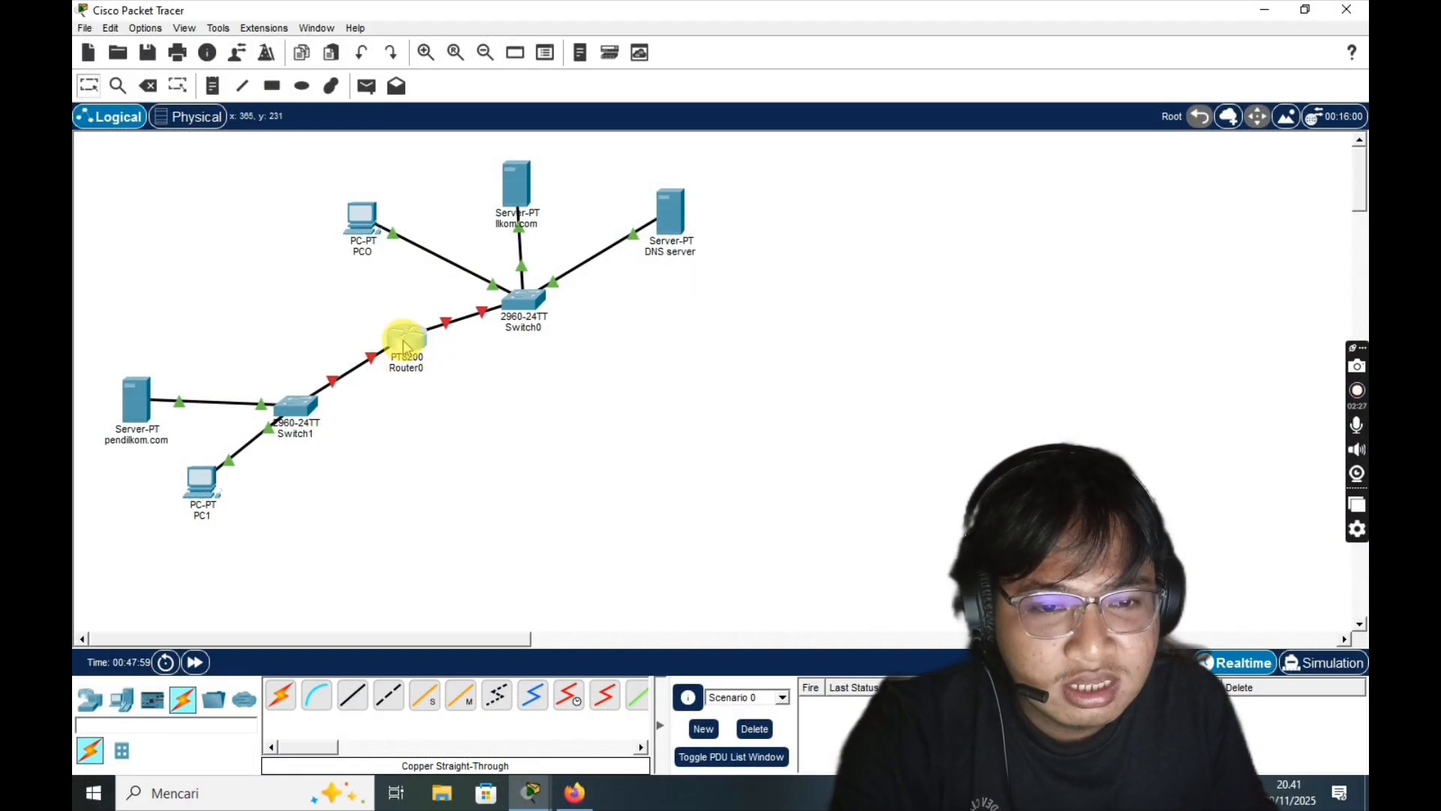
pyautogui.click(407, 347)
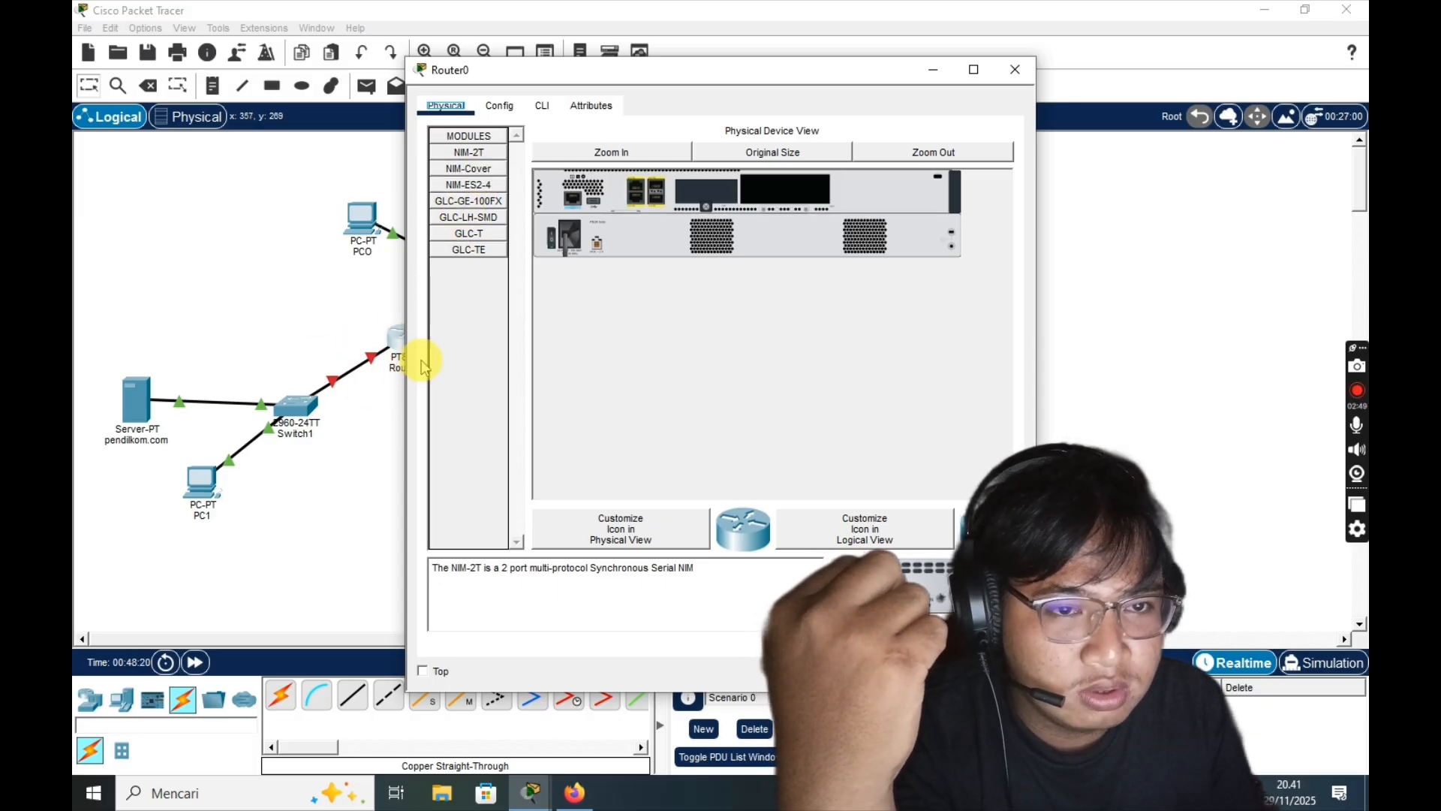
pyautogui.click(499, 106)
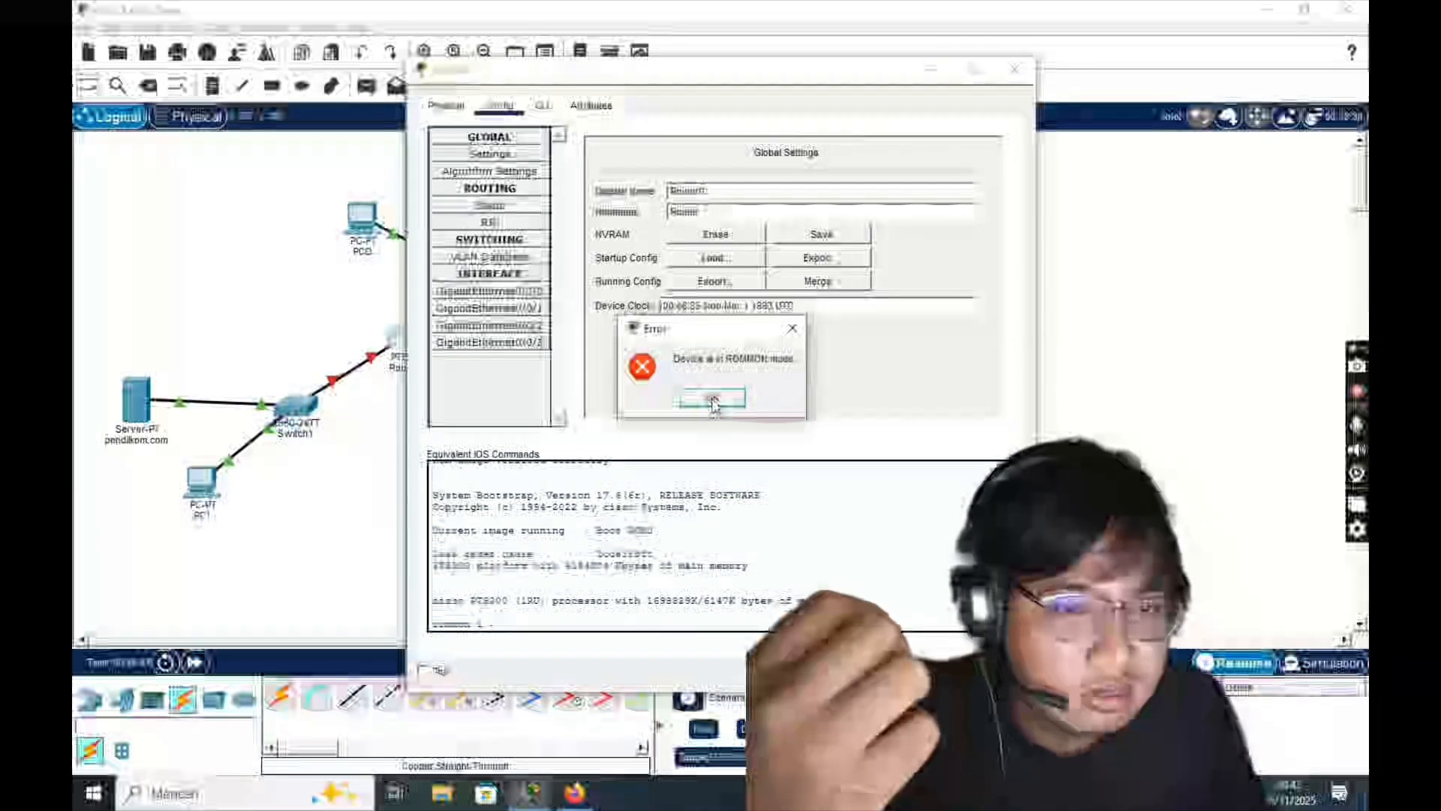
pyautogui.click(713, 400)
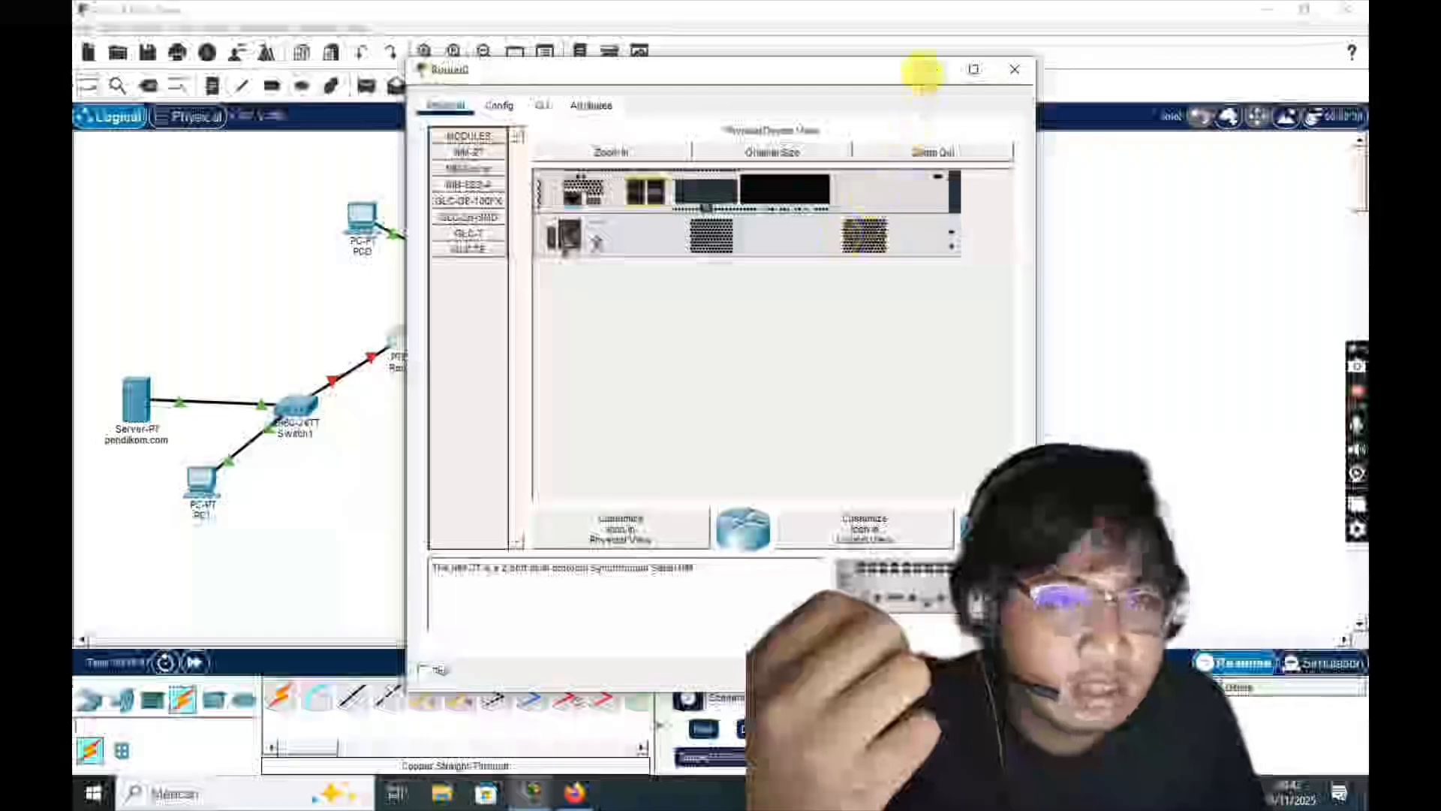
pyautogui.click(923, 71)
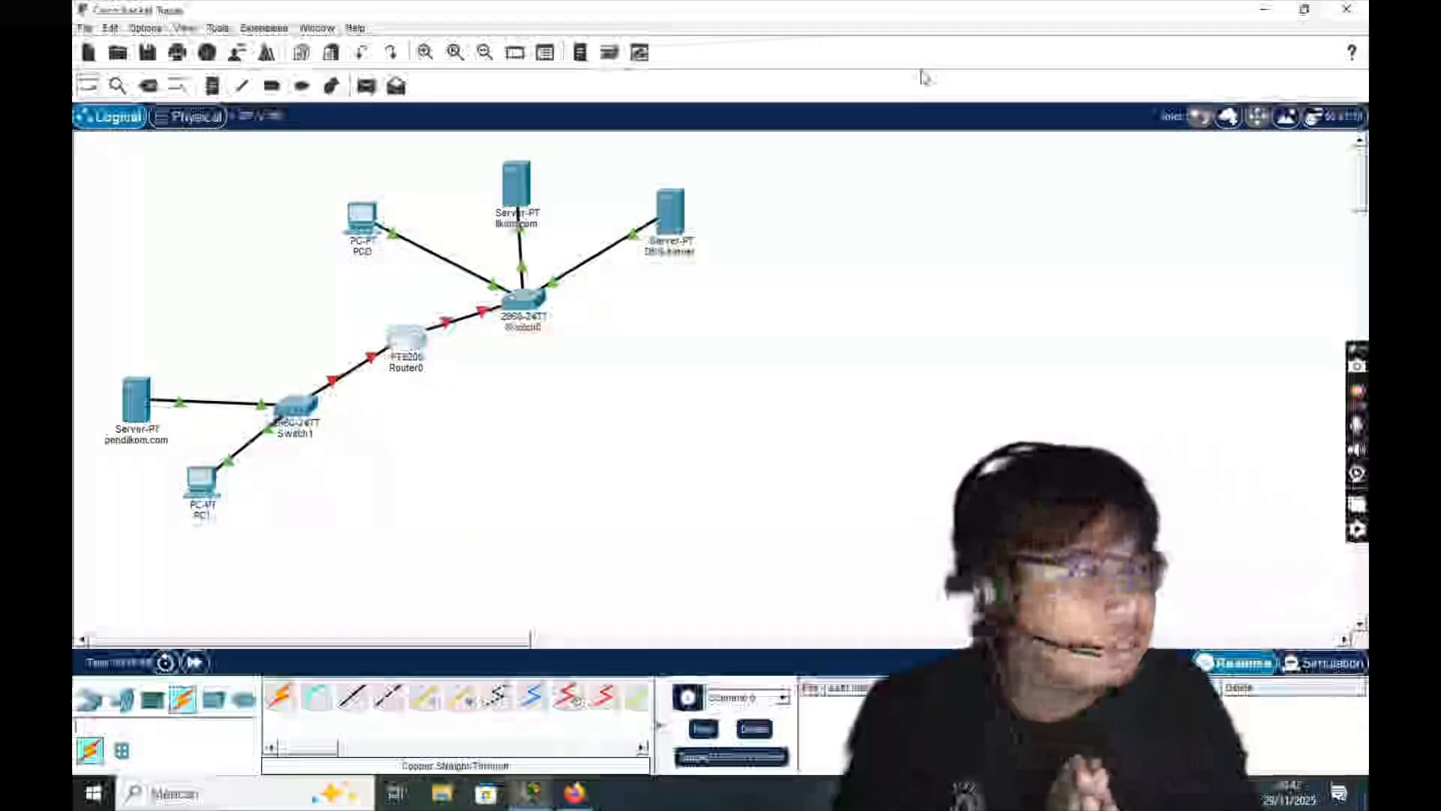